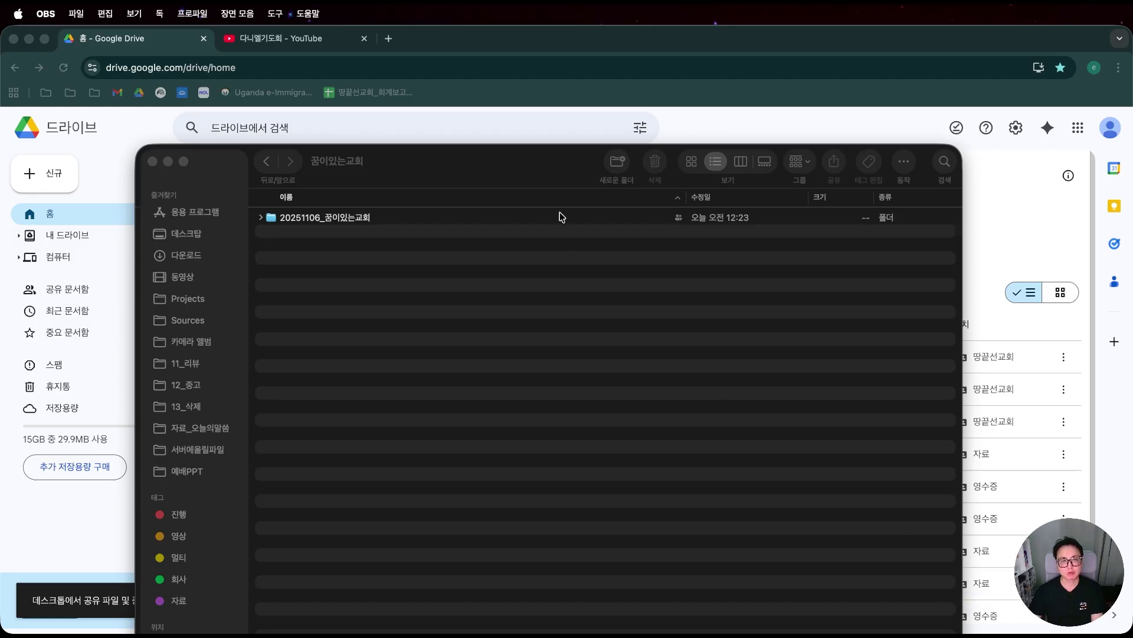
Open the 20251106_꿈이있는교회 folder in Finder and step through its photos in Quick Look.
left_click_drag(559, 180, 662, 159)
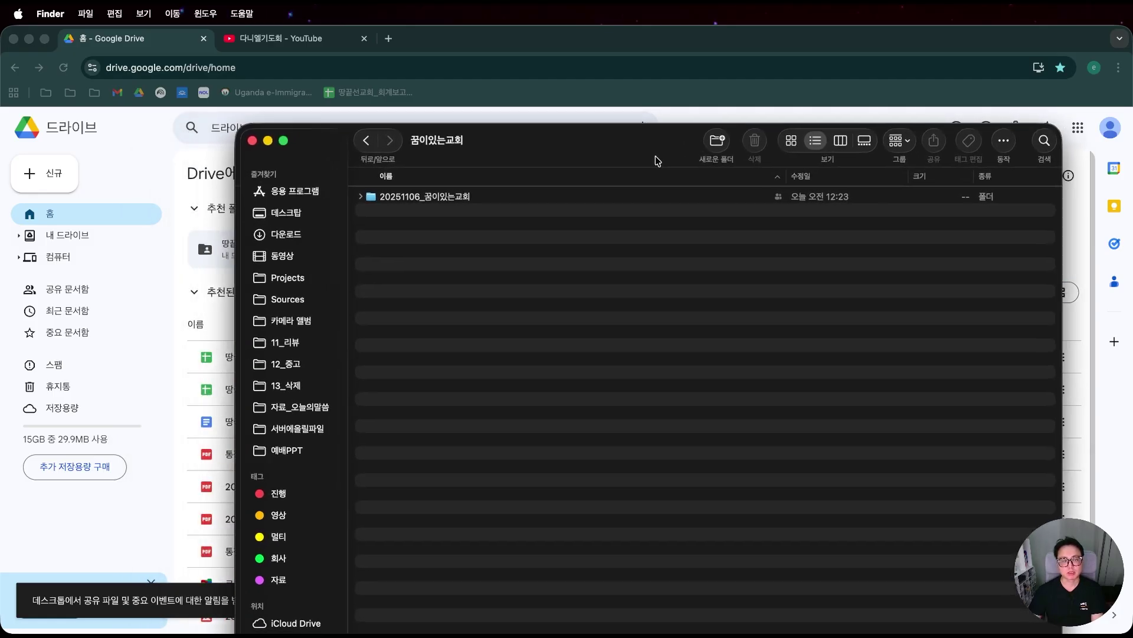
double_click(489, 199)
key("Down")
key("space")
key("Down")
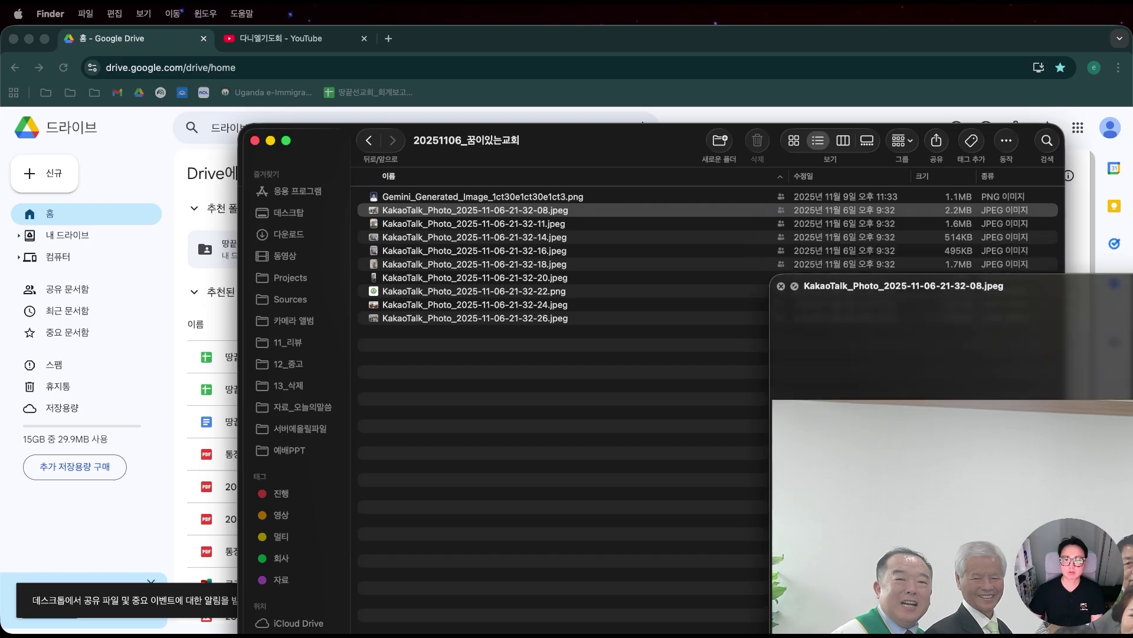
key("Down")
left_click_drag(1132, 321, 877, 38)
Preview the Gemini-generated portrait, then bring the YouTube 다니엘기도회 results forward.
left_click(574, 202)
left_click(636, 203)
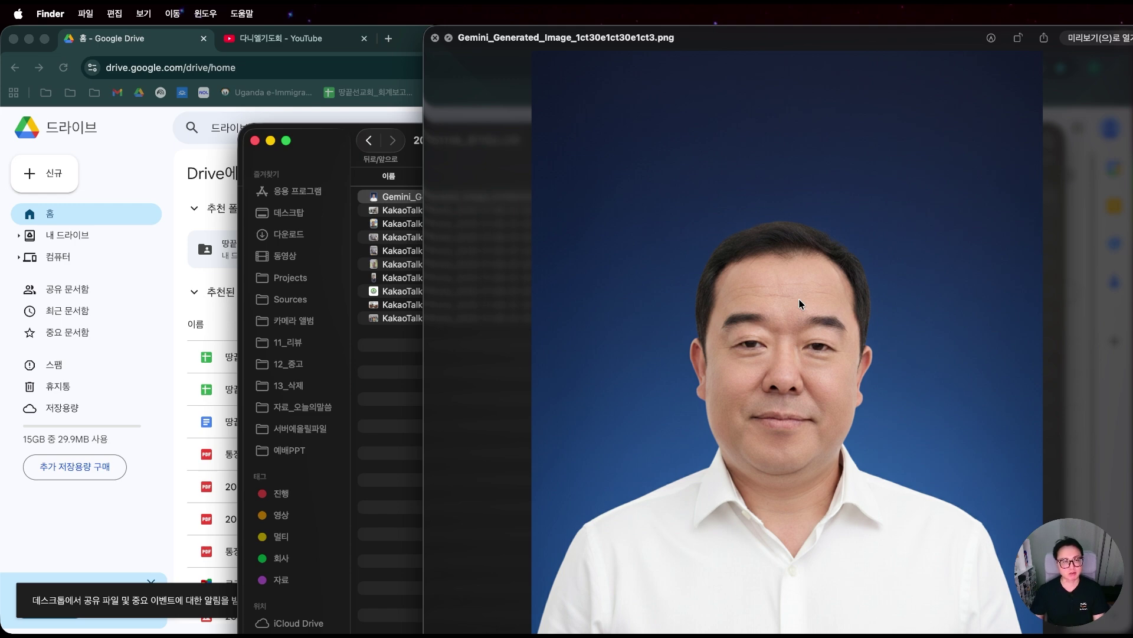
left_click_drag(731, 46, 955, 66)
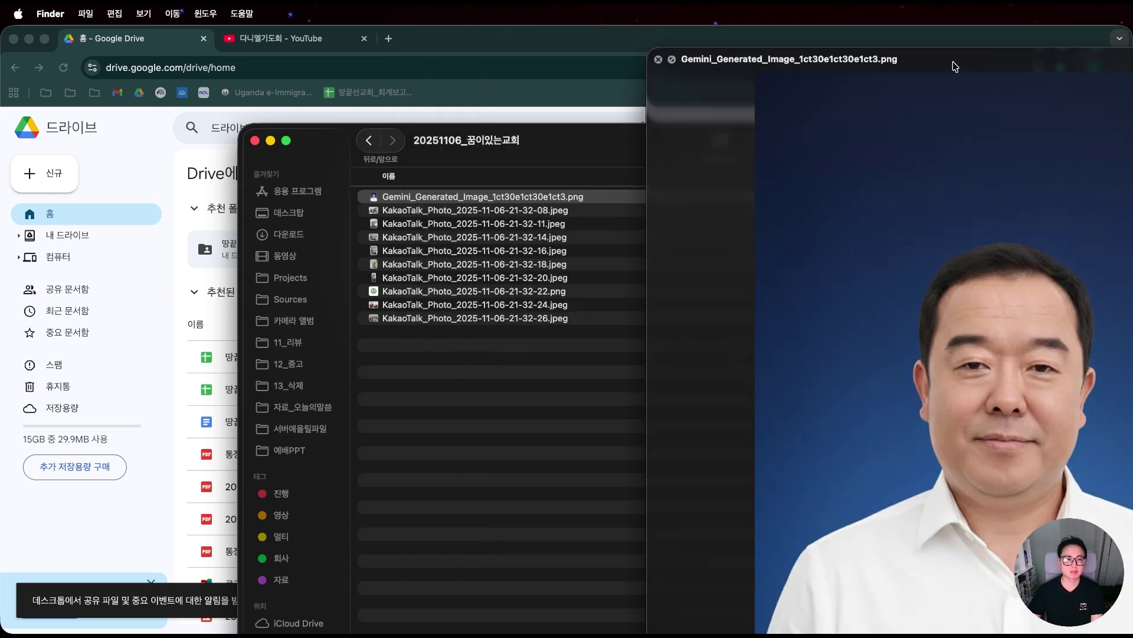
left_click(276, 49)
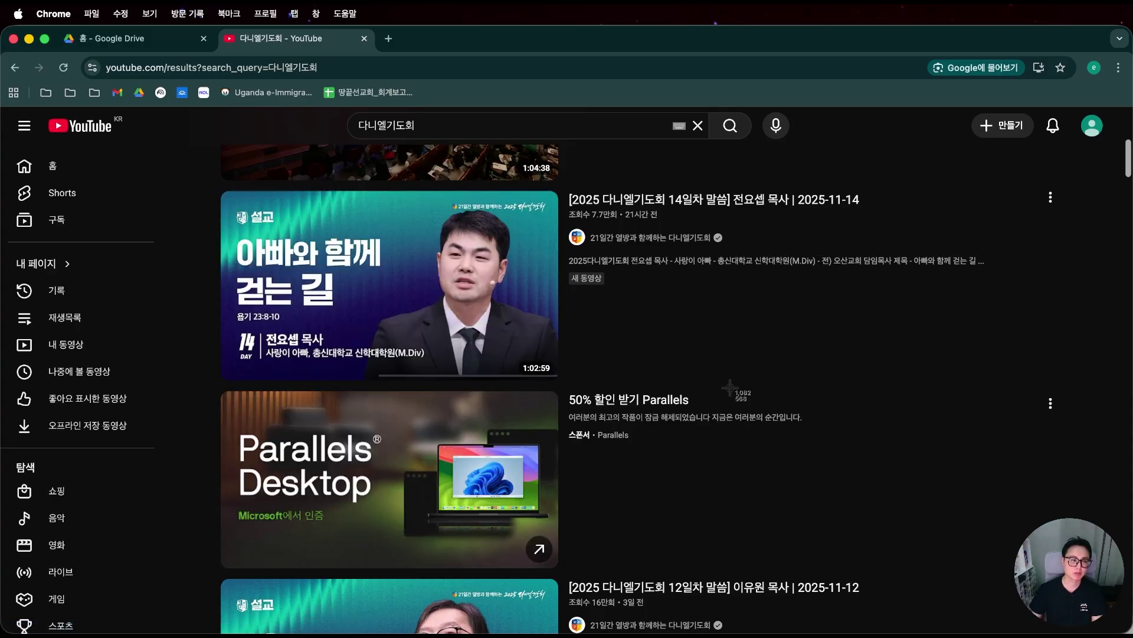
Screenshot the first sermon video thumbnail and create a new Google Slides presentation from Drive.
key("super+shift+4")
left_click_drag(209, 187, 567, 390)
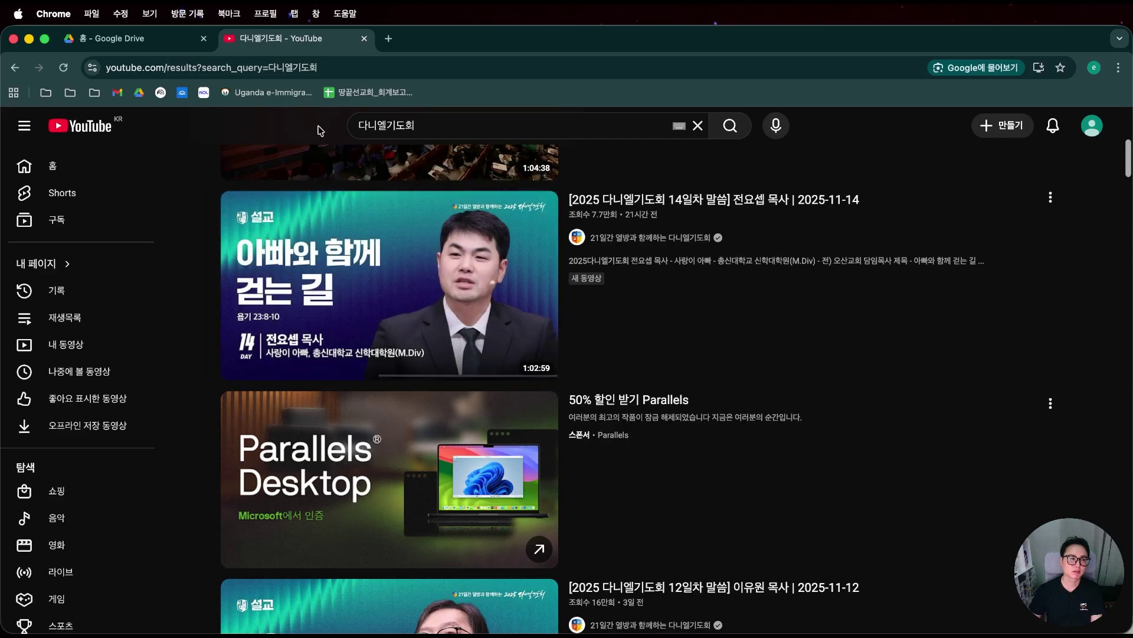
left_click(166, 43)
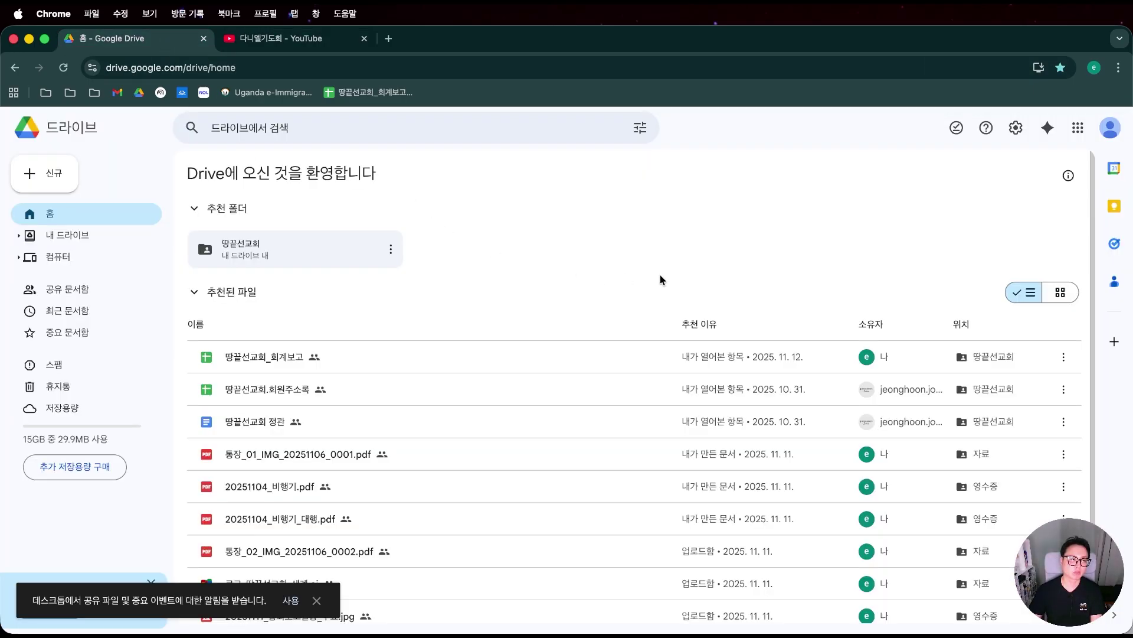
left_click(56, 173)
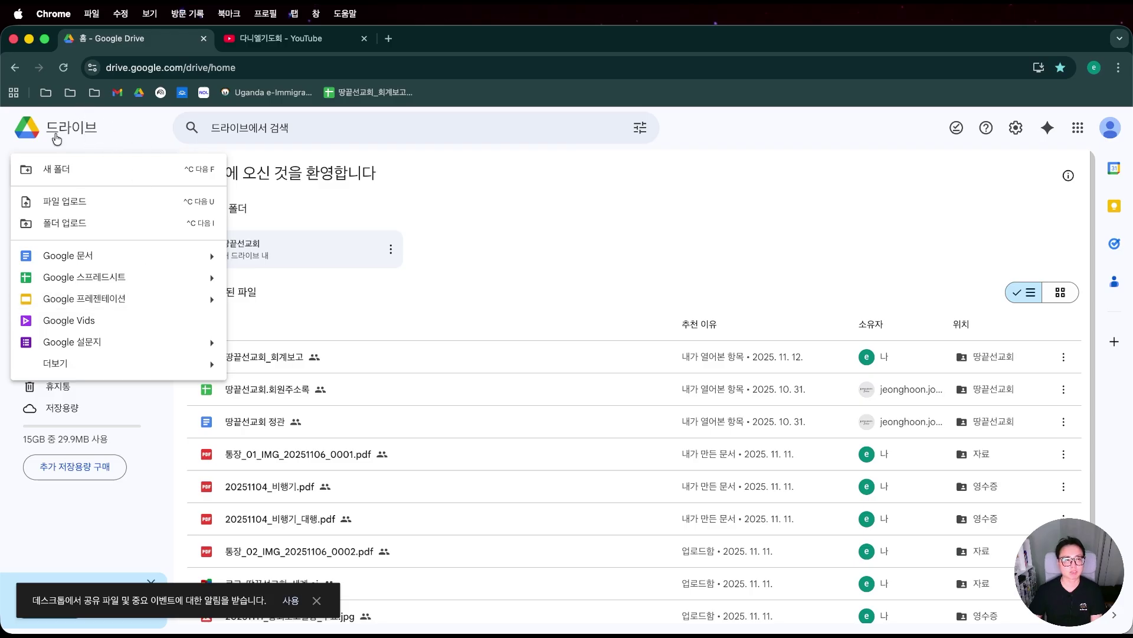
left_click(151, 306)
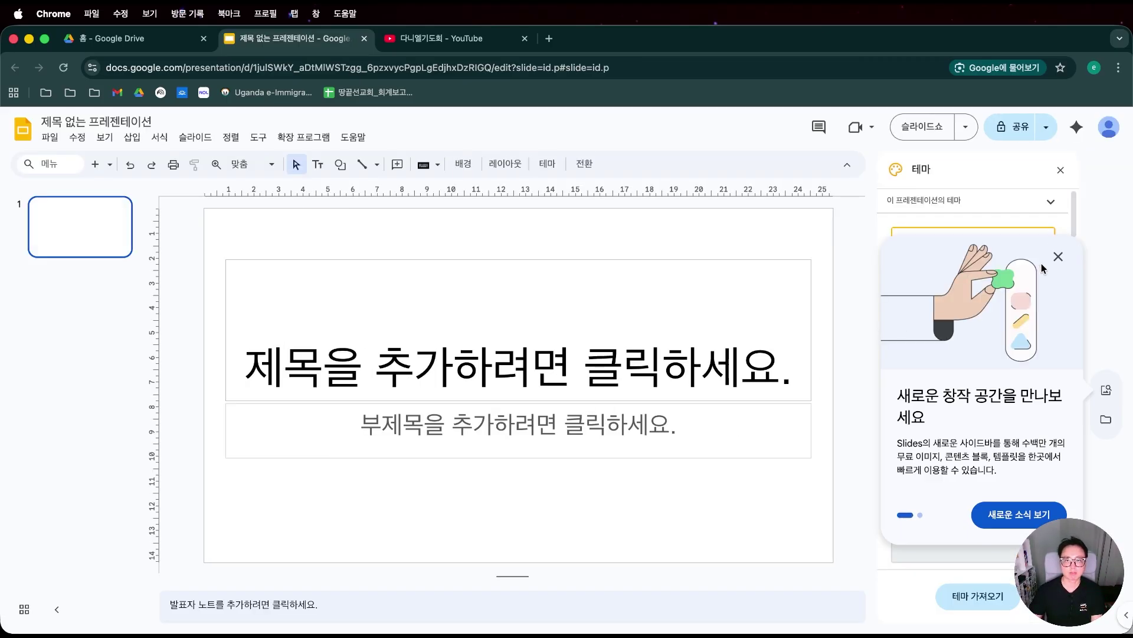
Dismiss the promo, delete slide 1's title and subtitle placeholders, paste the thumbnail, and enter theme editing.
left_click(1058, 257)
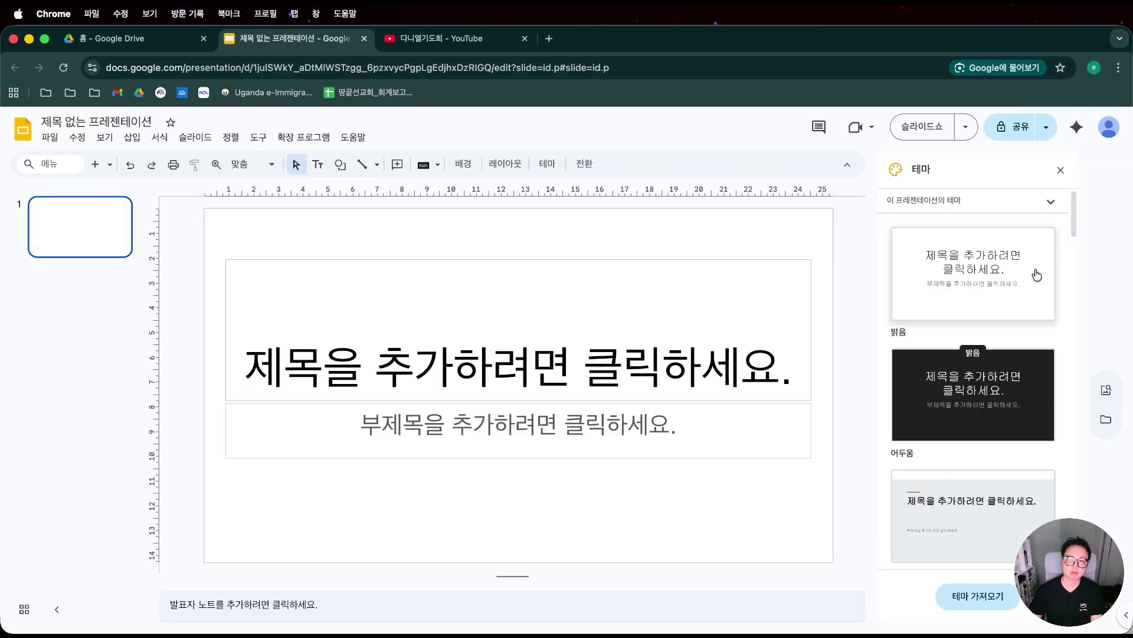
left_click_drag(216, 247, 841, 493)
key("Delete")
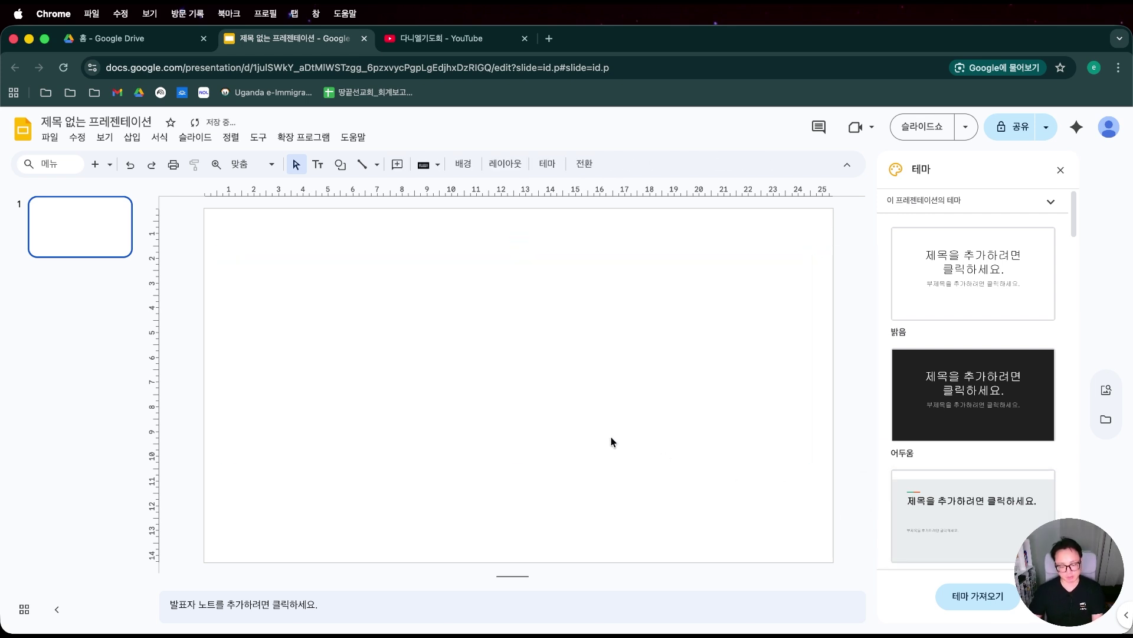
key("super+v")
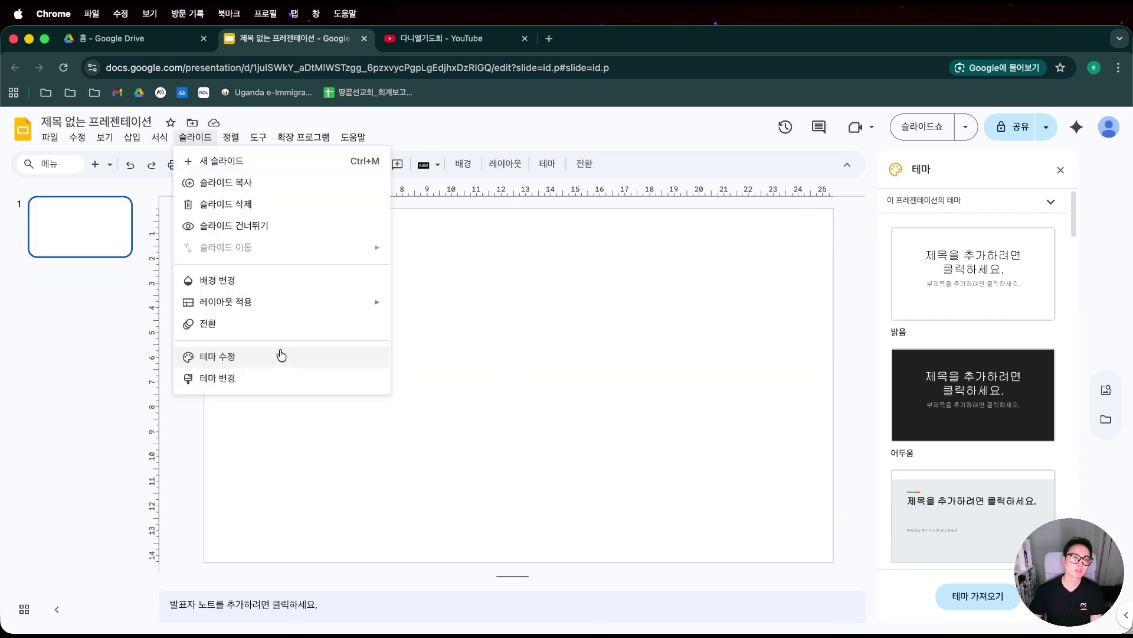
left_click(282, 355)
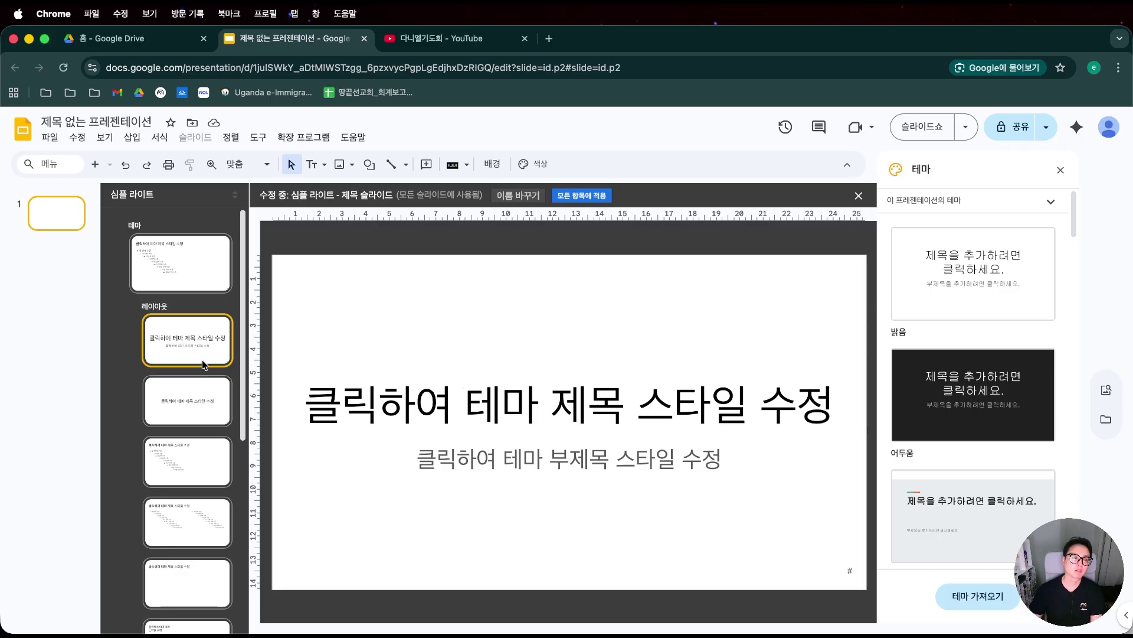
Delete the unused layouts and clear the title slide layout in the theme editor.
left_click(202, 395)
key("Delete")
key("Delete")
key("Delete")
key("Delete")
key("Delete")
key("Delete")
key("Delete")
key("Delete")
key("Delete")
key("Delete")
key("Delete")
key("Delete")
key("Delete")
key("Delete")
key("Delete")
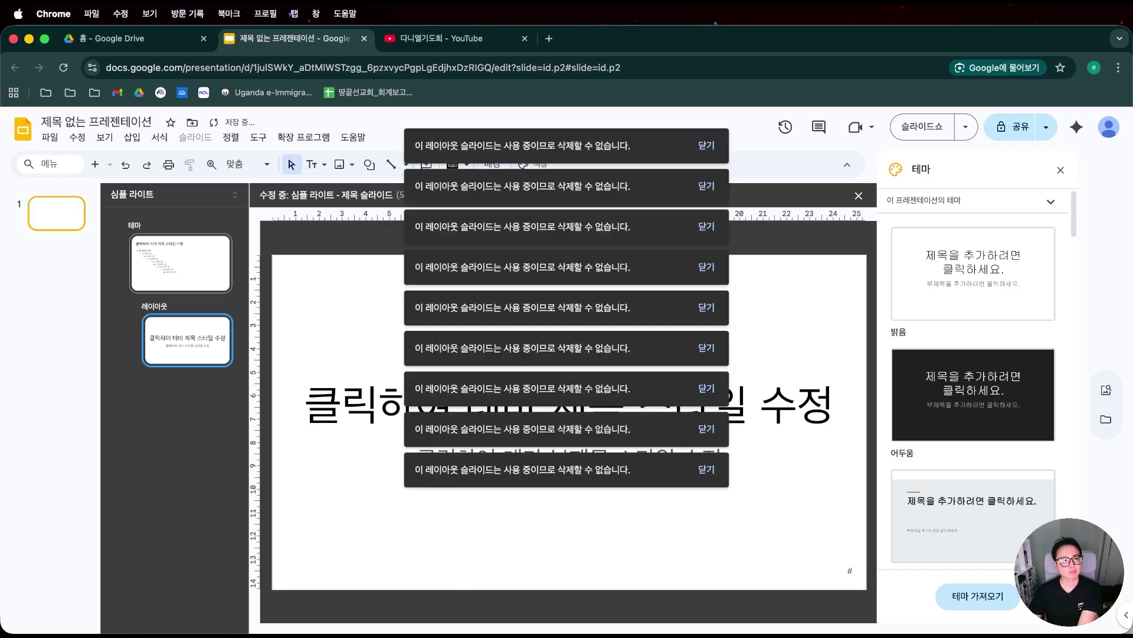
left_click(361, 309)
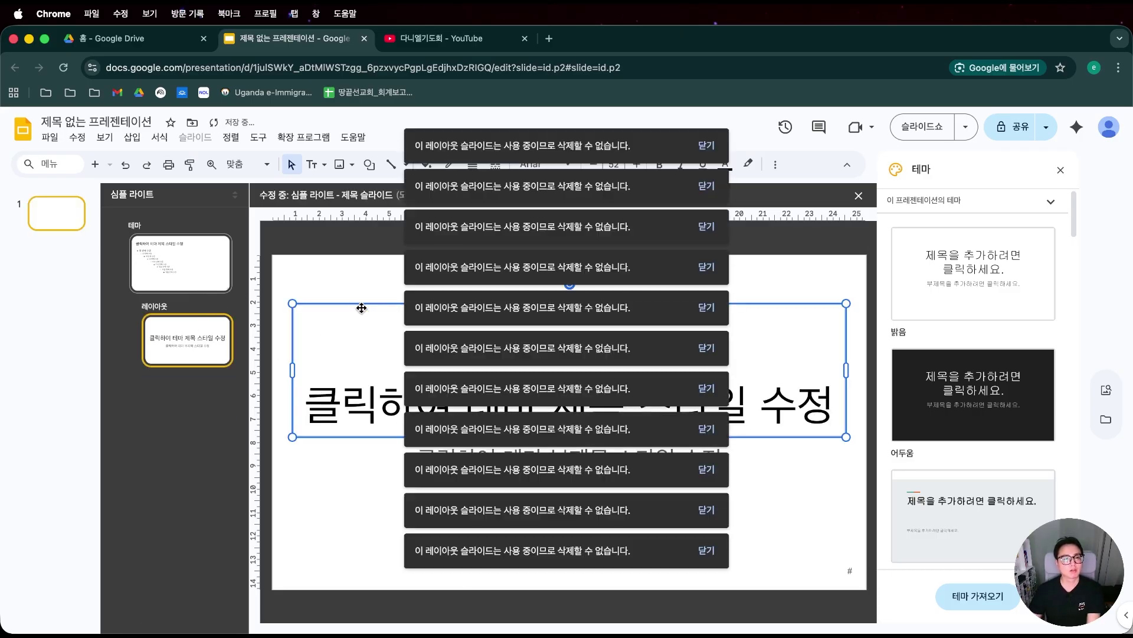
left_click(347, 297)
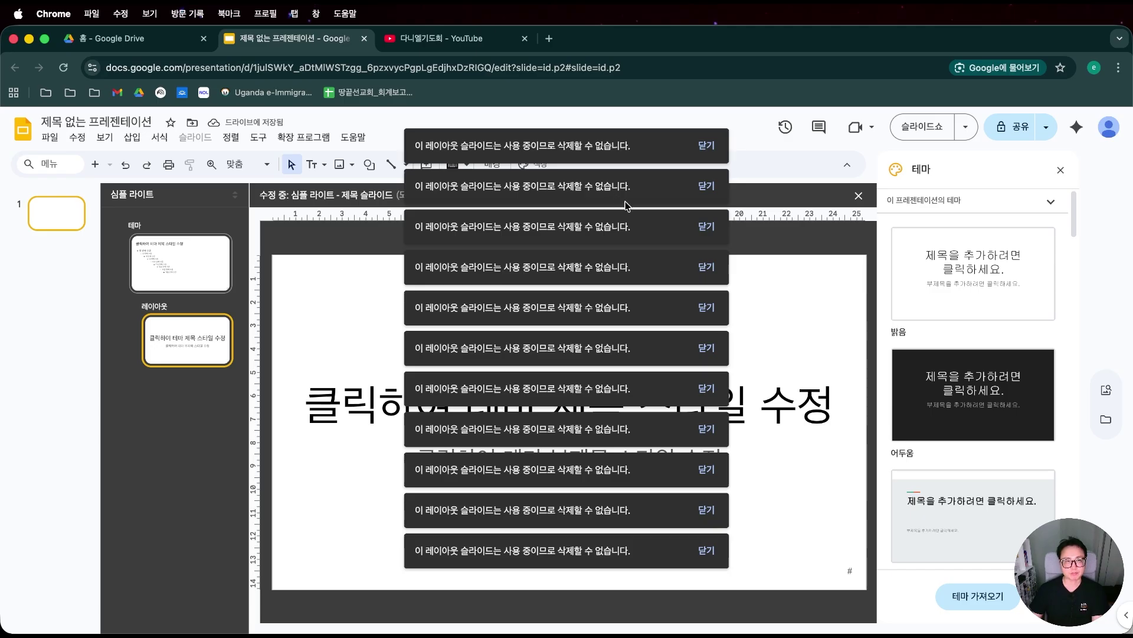
left_click(797, 303)
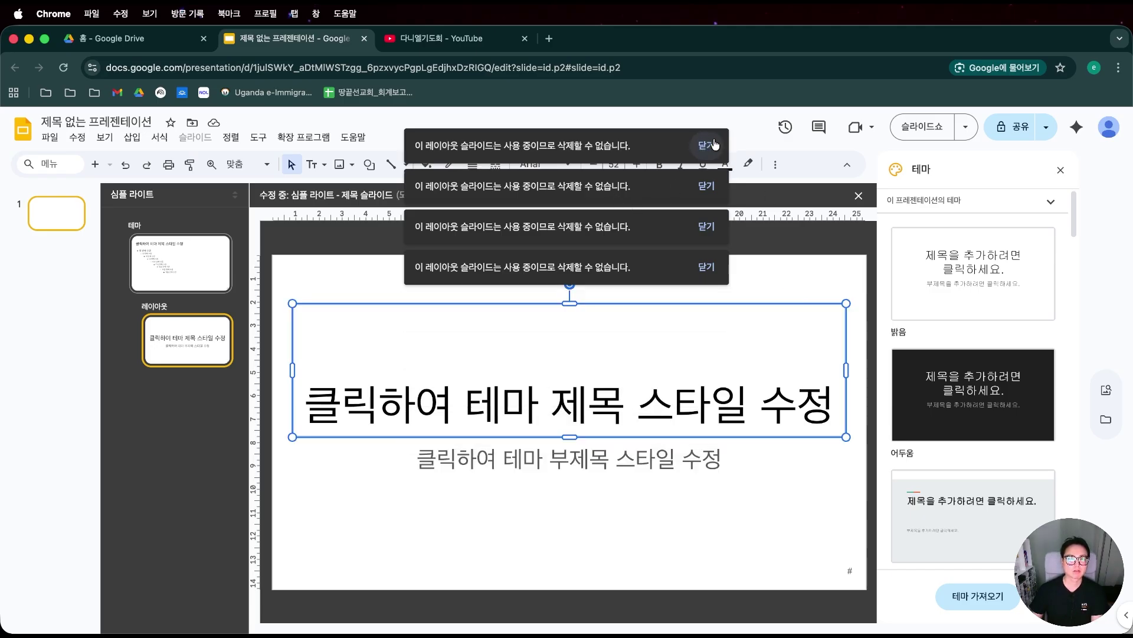
left_click(720, 292)
key("super+a")
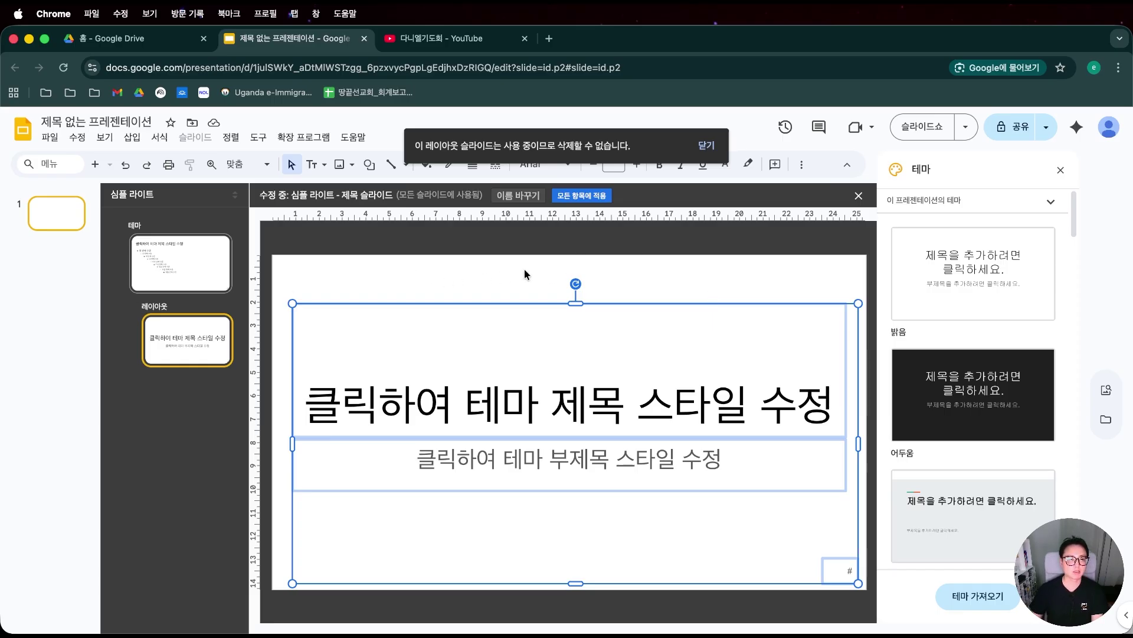
key("super+v")
key("BackSpace")
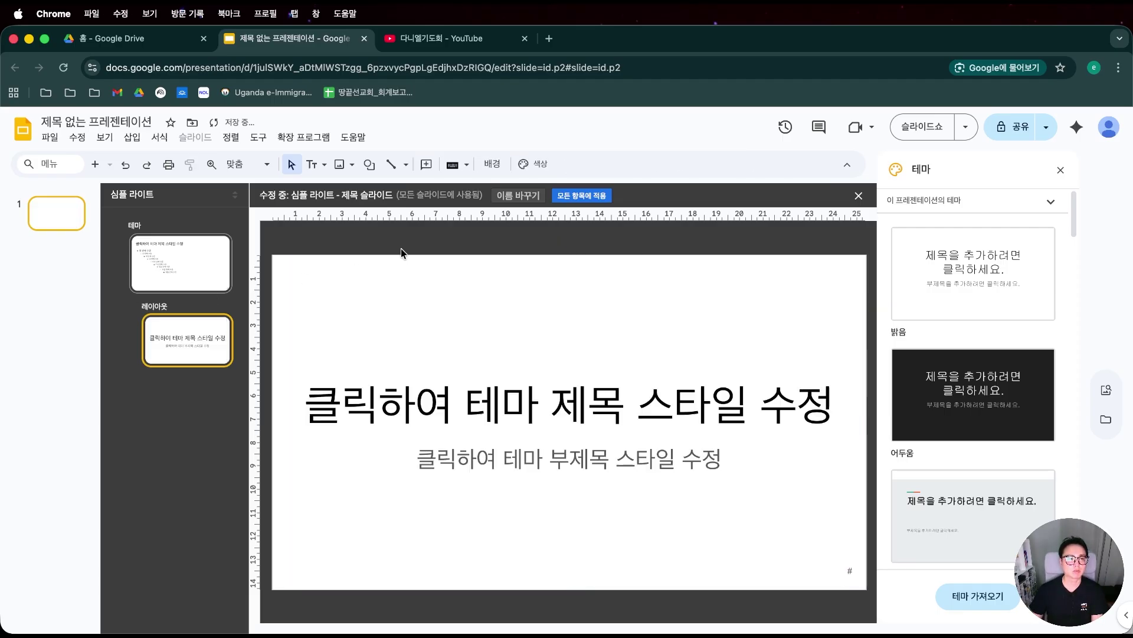
Paste the sermon thumbnail onto the theme master, stretch it to fill the slide, and exit.
left_click(205, 252)
key("super+v")
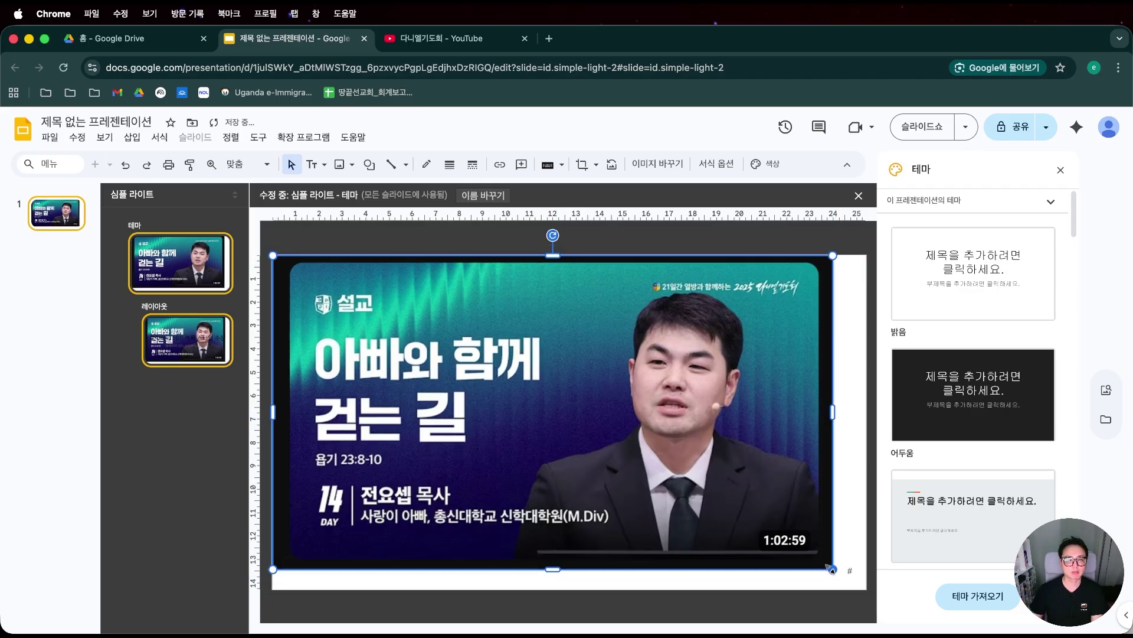
left_click_drag(831, 569, 846, 599)
left_click(846, 598)
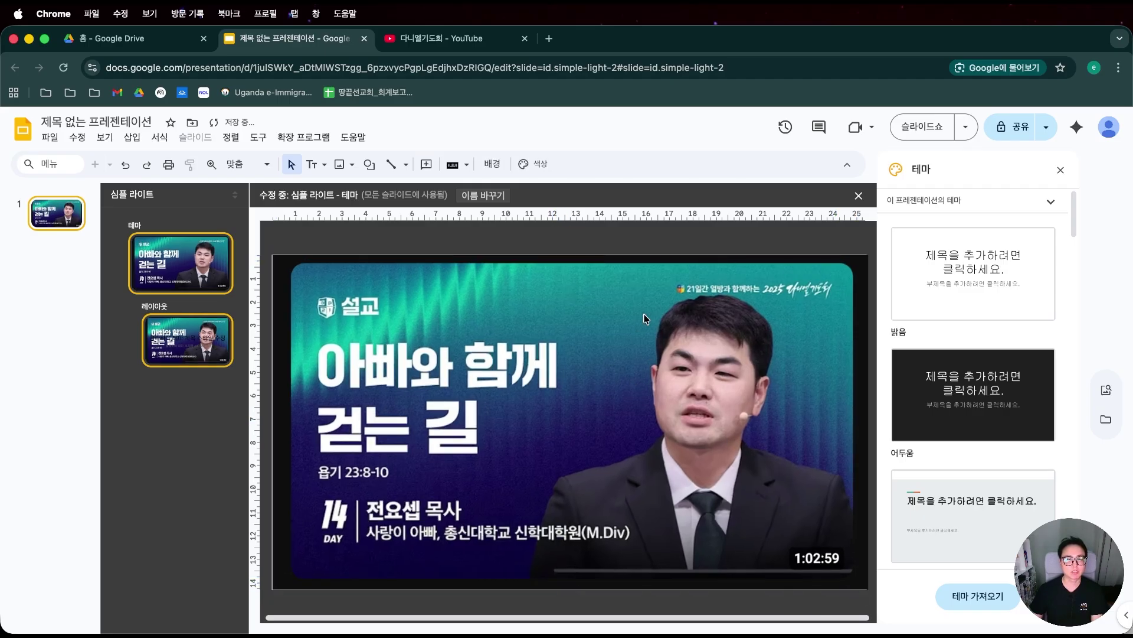
left_click(68, 221)
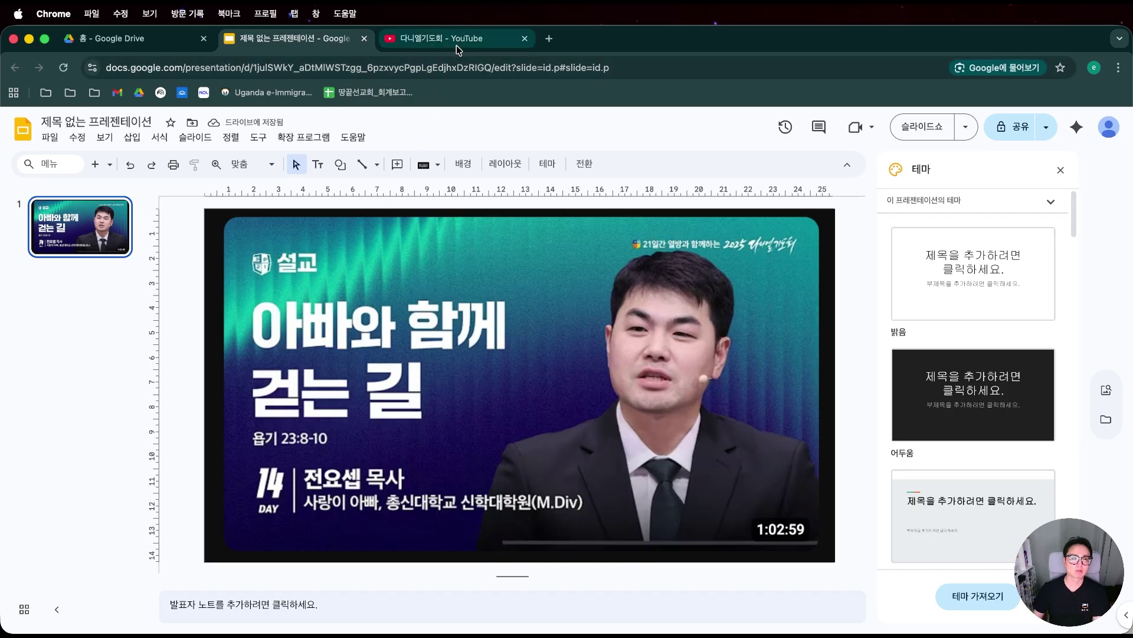
left_click(439, 38)
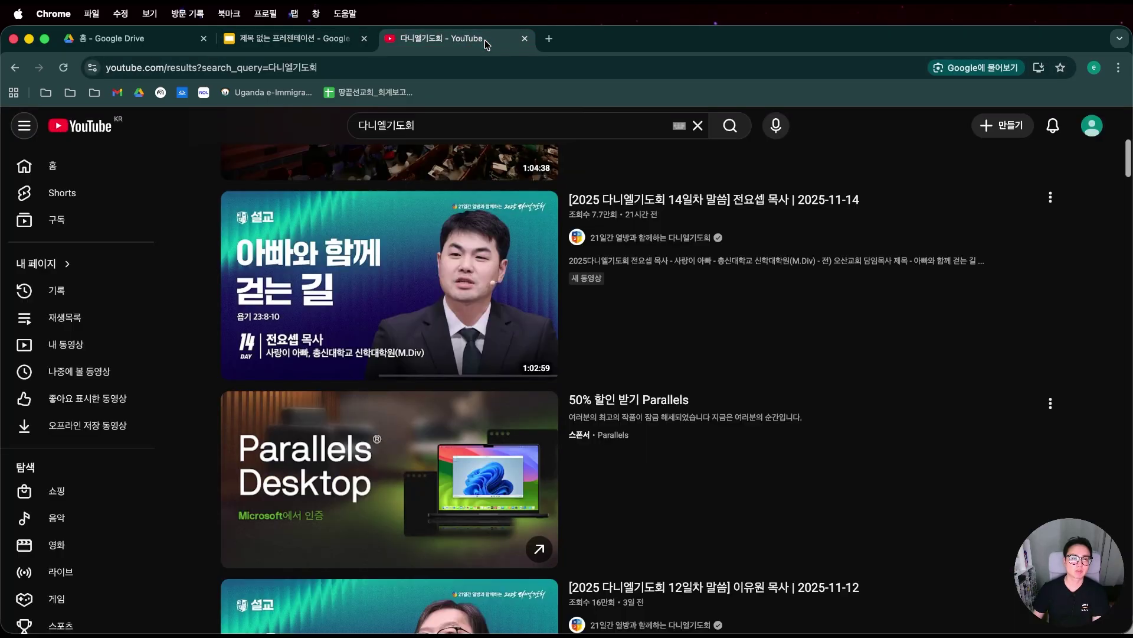
Search YouTube for 김해 꿈이있는교회 and scroll to its sermon playlist.
double_click(423, 129)
type("ㄱ김해 꿈이있는교")
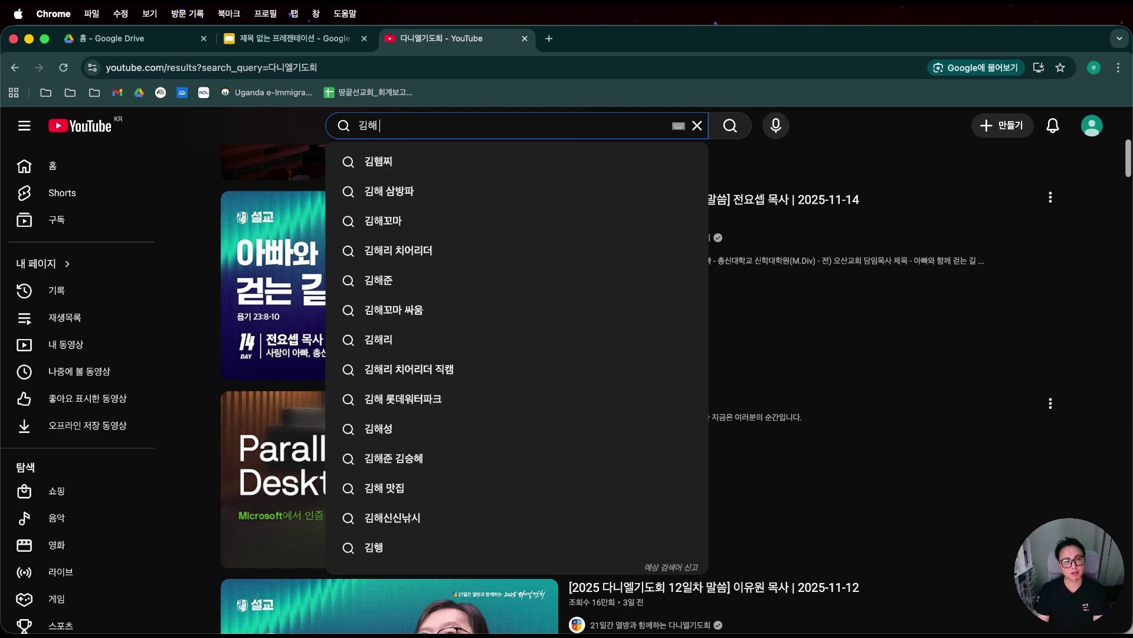
type("회")
key("Return")
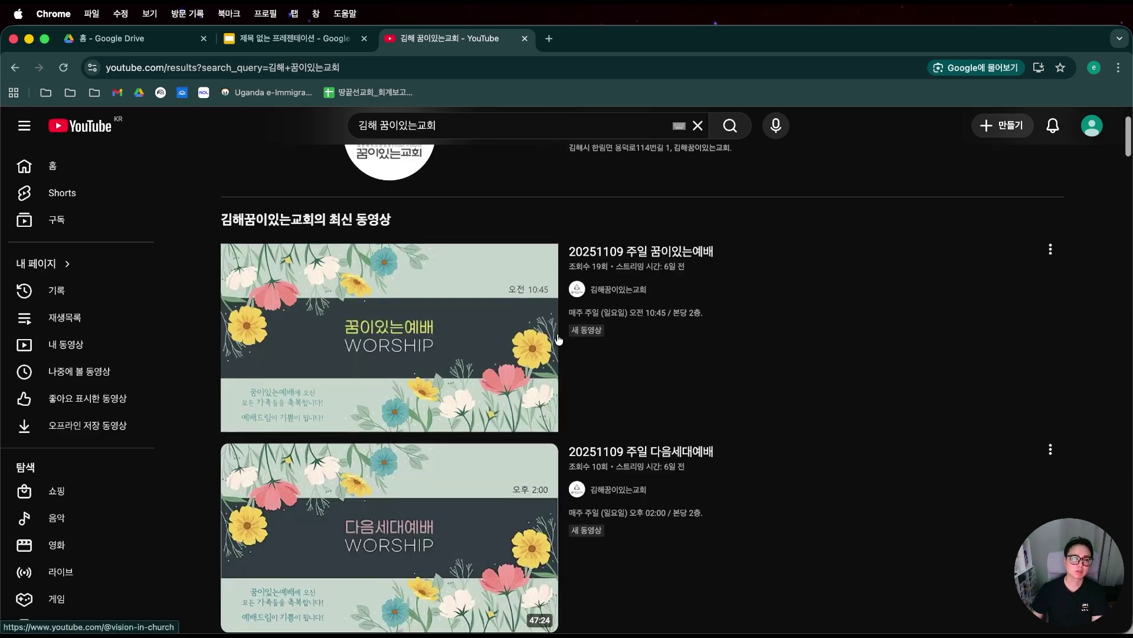
scroll(587, 387, "down", 10)
scroll(573, 398, "down", 4)
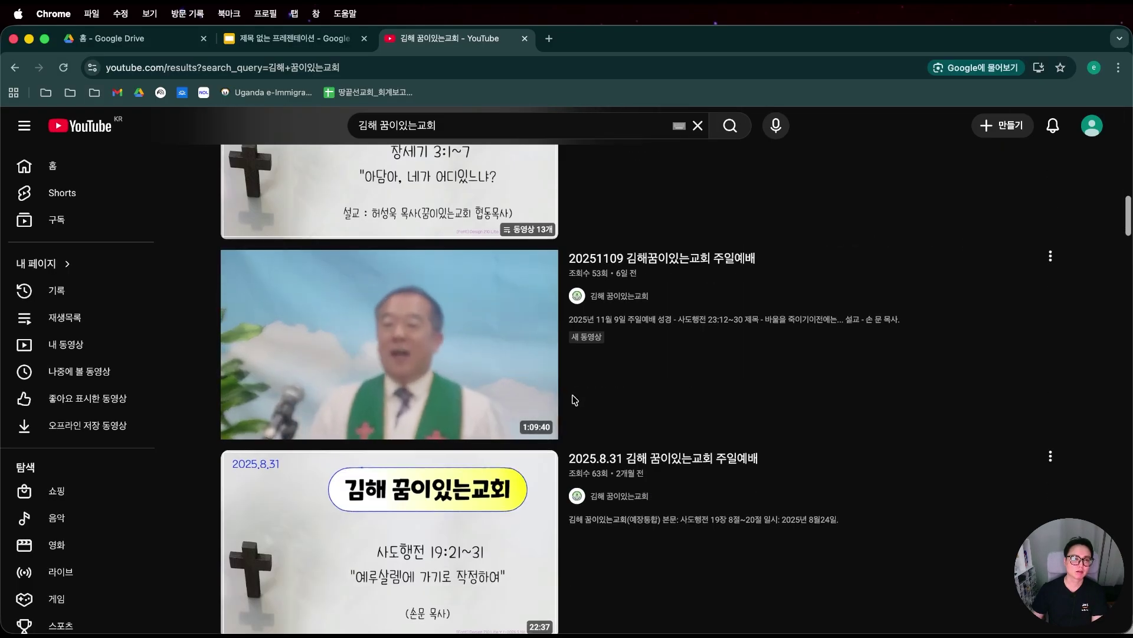
scroll(576, 399, "up", 5)
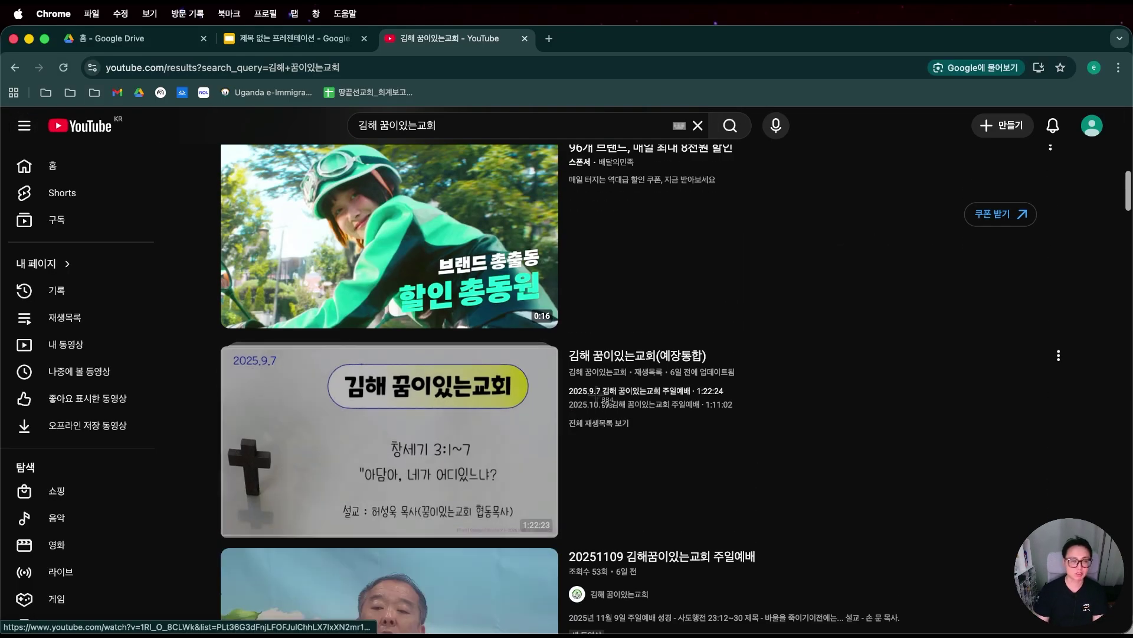
scroll(199, 379, "down", 2)
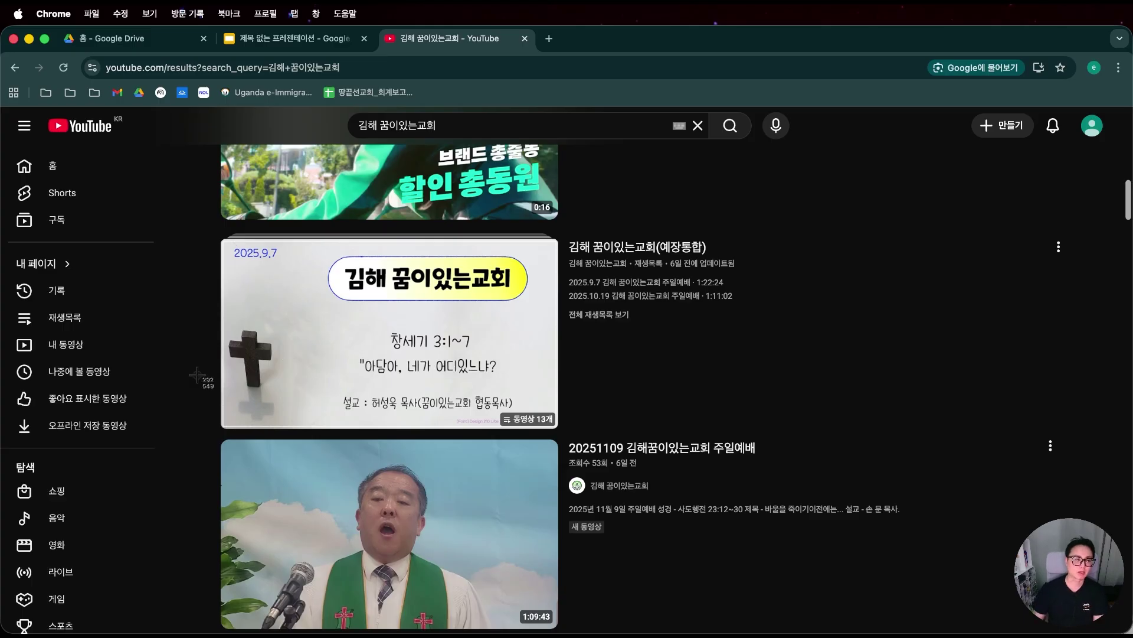
Screenshot the 김해 꿈이있는교회 playlist thumbnail and return to the presentation.
key("super+shift+4")
left_click_drag(212, 225, 564, 435)
key("ctrl+shift+Tab")
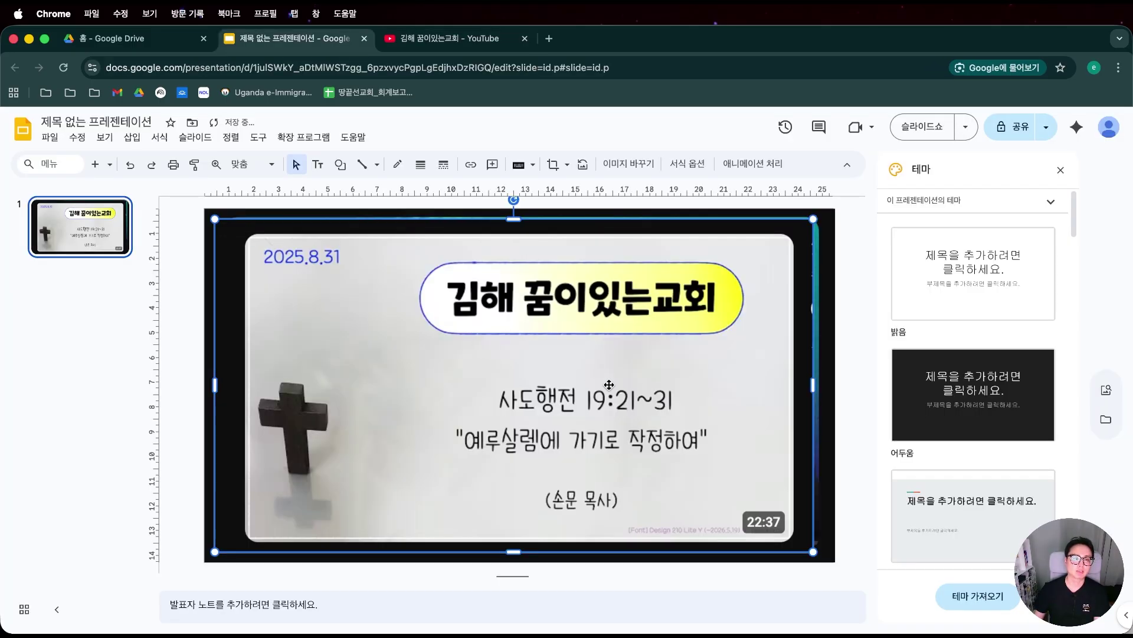
Remove the church image from slide 1, duplicate the slide, and paste the church thumbnail onto slide 2.
key("BackSpace")
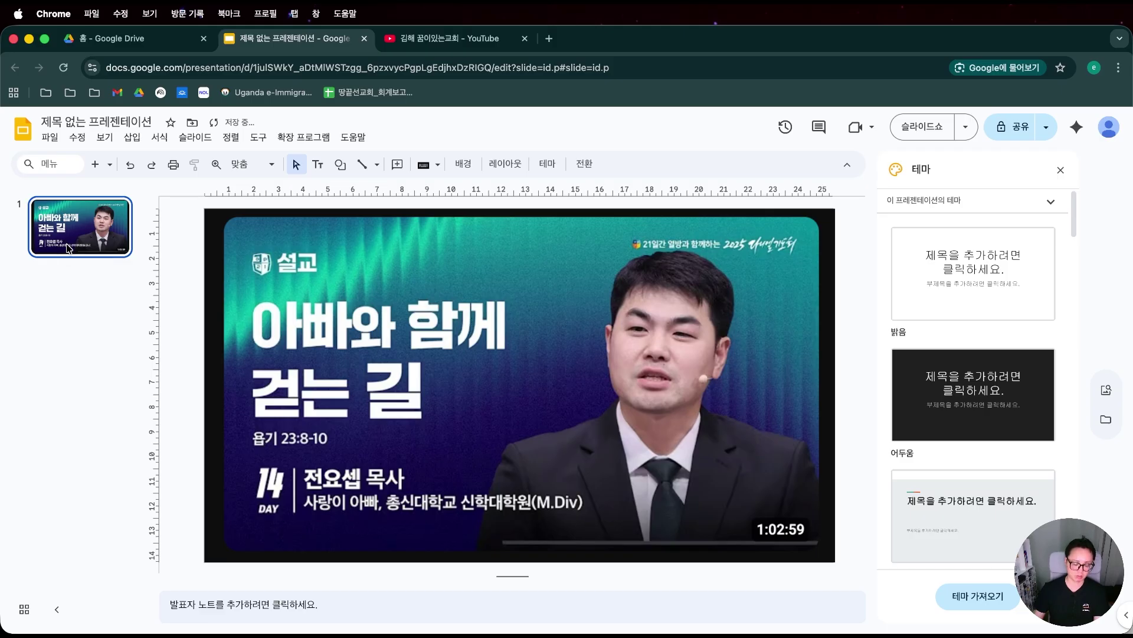
key("ctrl+d")
key("ctrl+v")
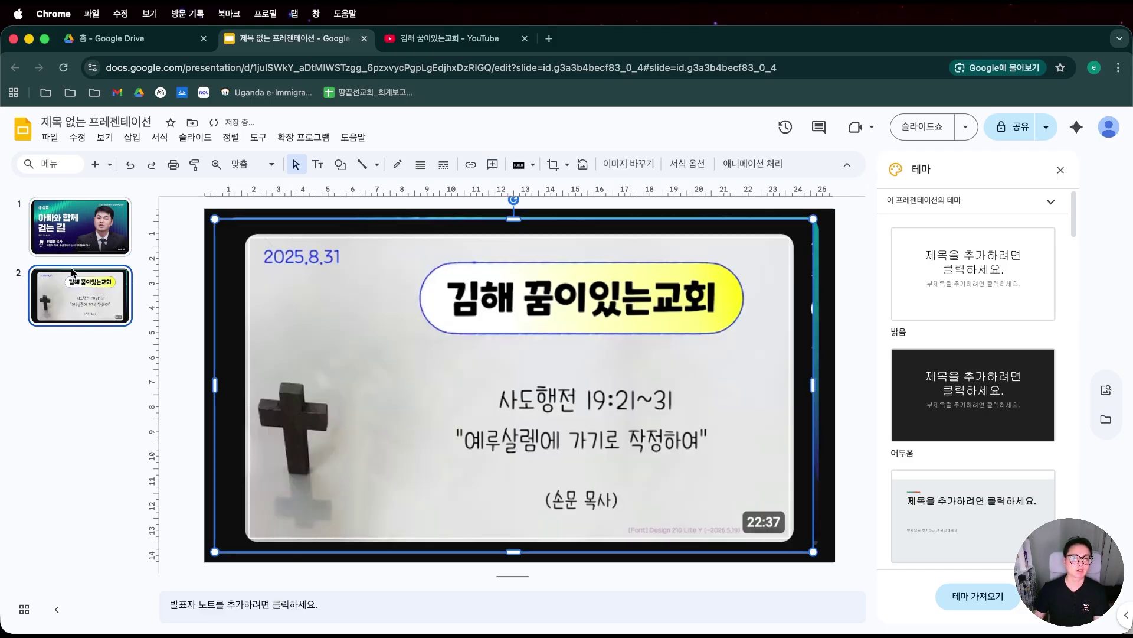
Compare both slides and close the themes side panel, ending on slide 2.
left_click(72, 244)
left_click(72, 286)
left_click(72, 243)
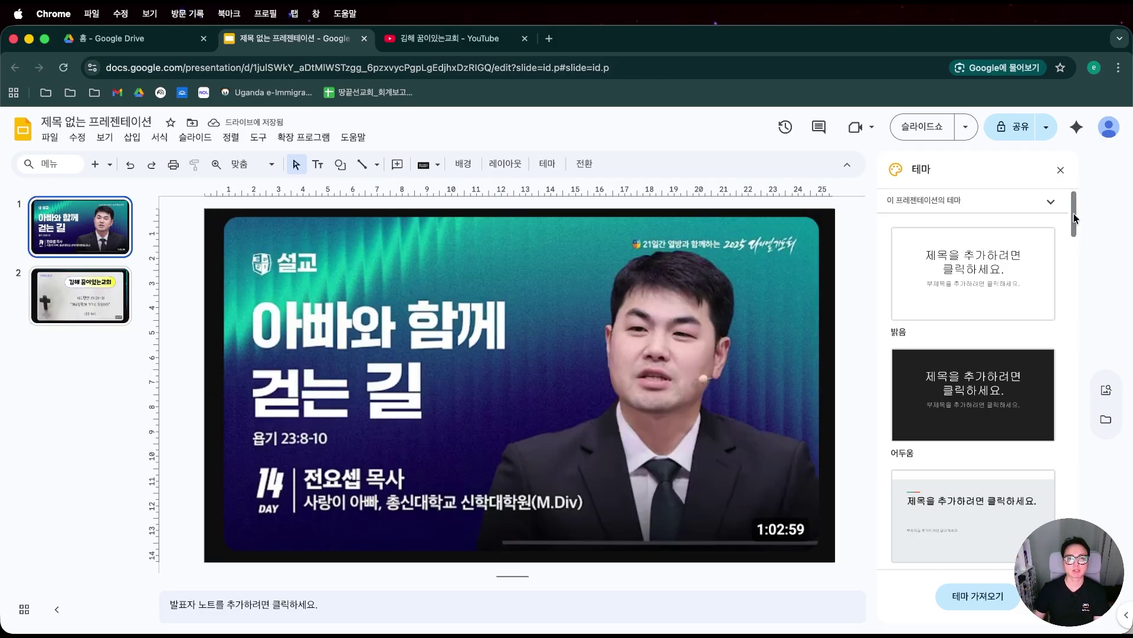
left_click(1061, 170)
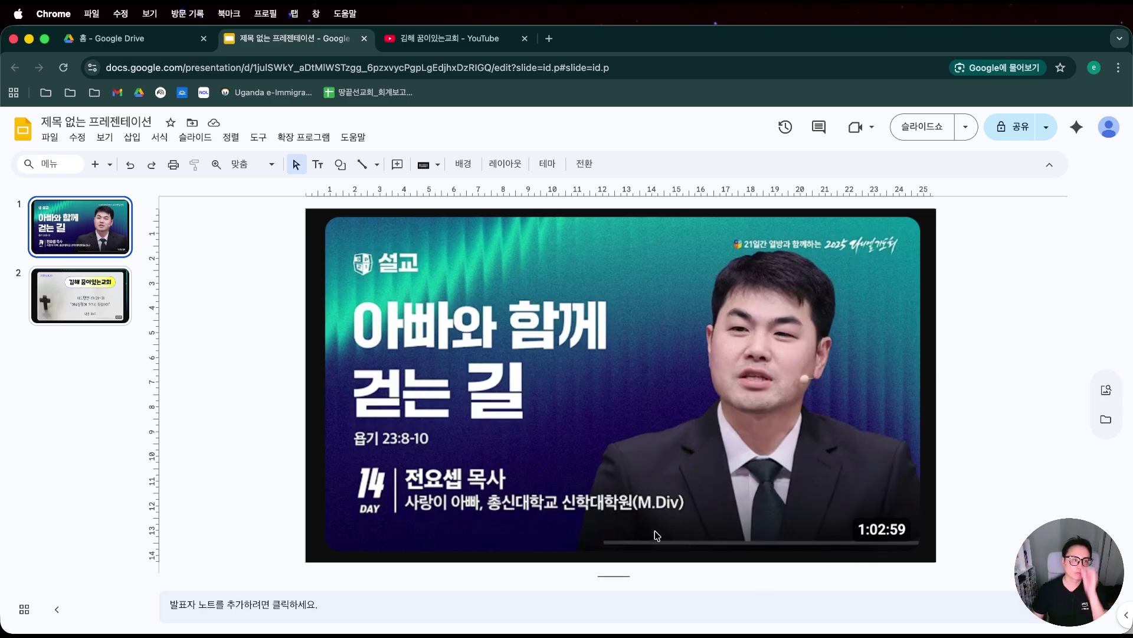
left_click(72, 305)
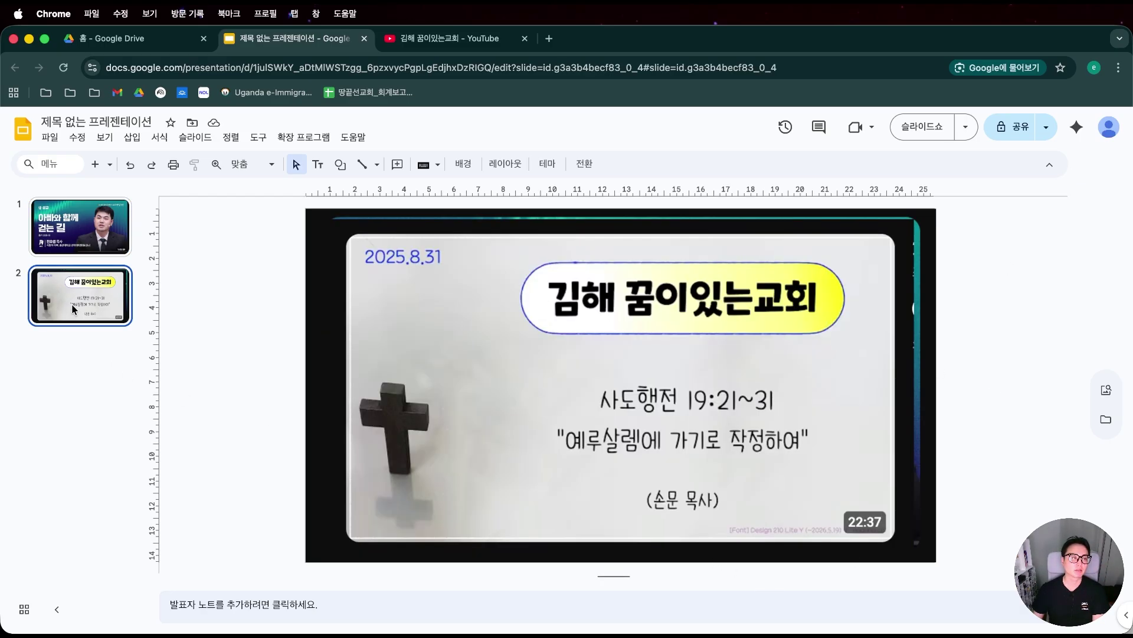
left_click(87, 238)
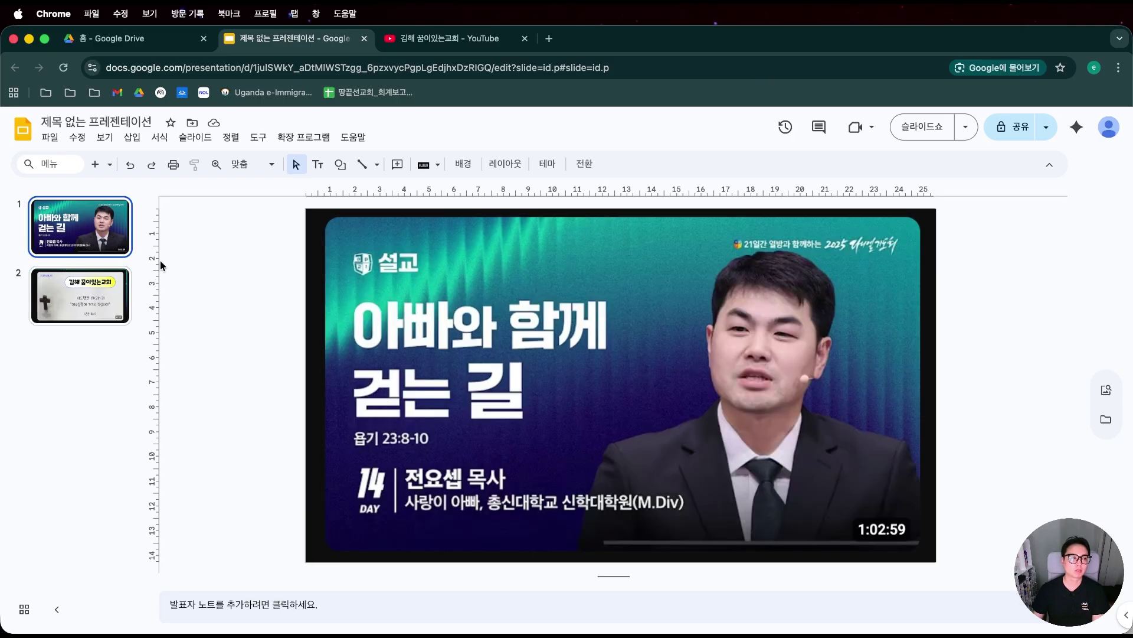
left_click(101, 301)
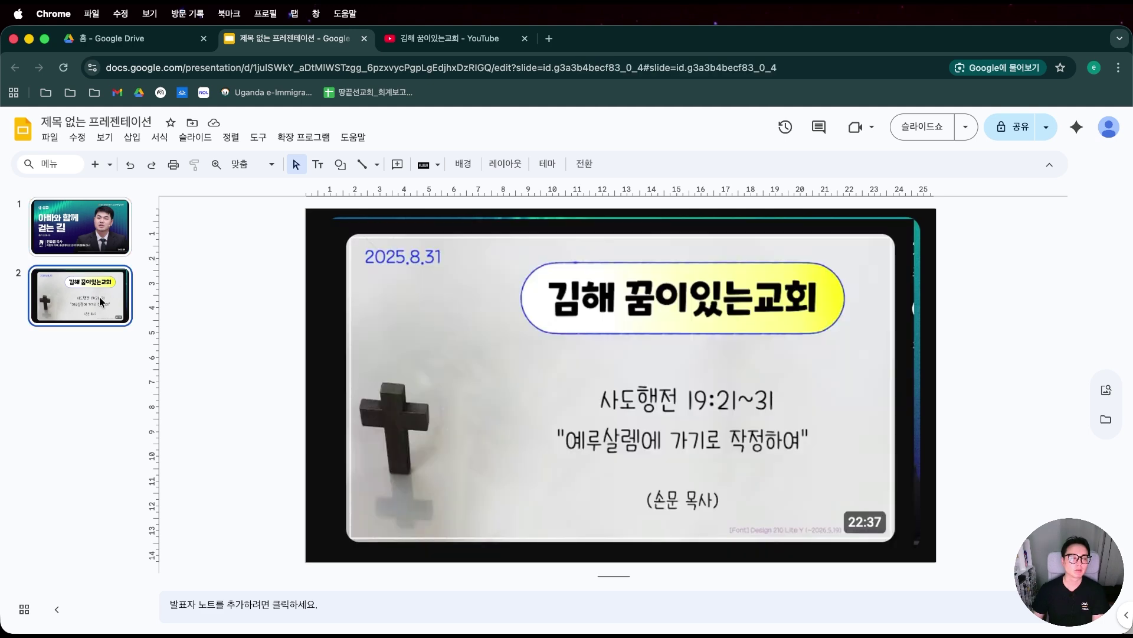
Add a text box reading 사도행전 19:21~31 on slide 2, then cut it.
left_click(318, 164)
left_click(477, 374)
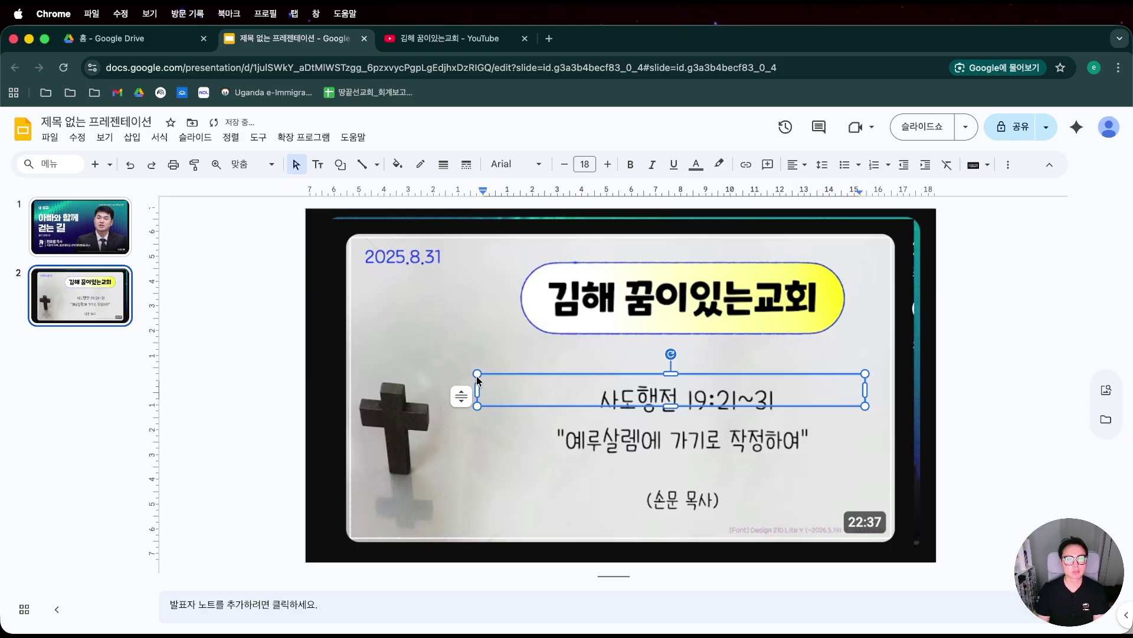
type("사도행전")
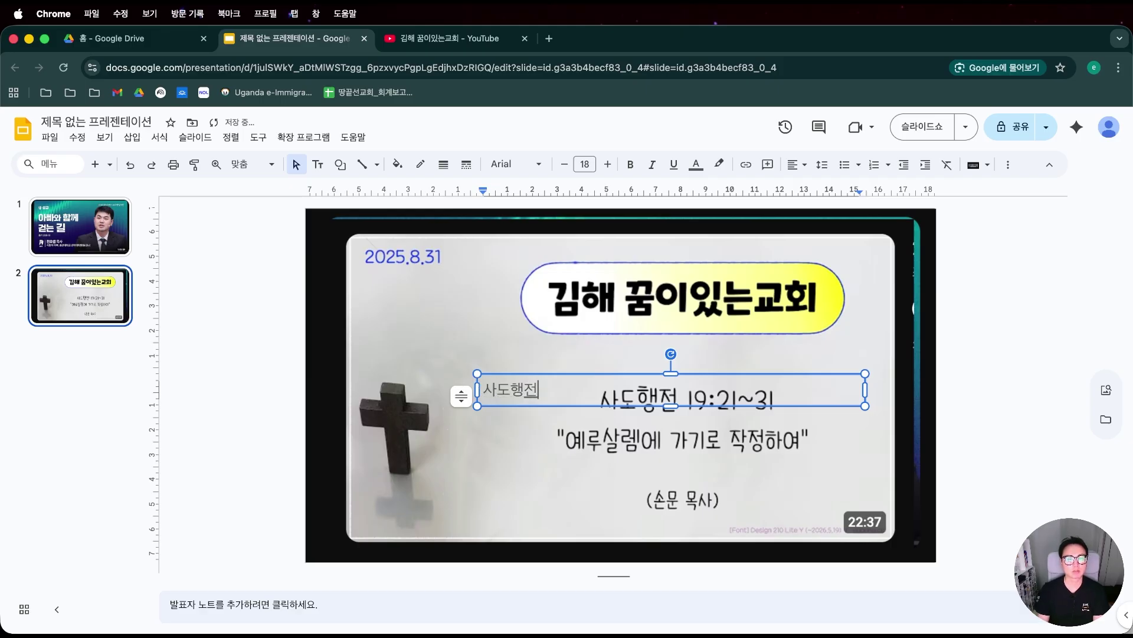
type(" 19")
type("장")
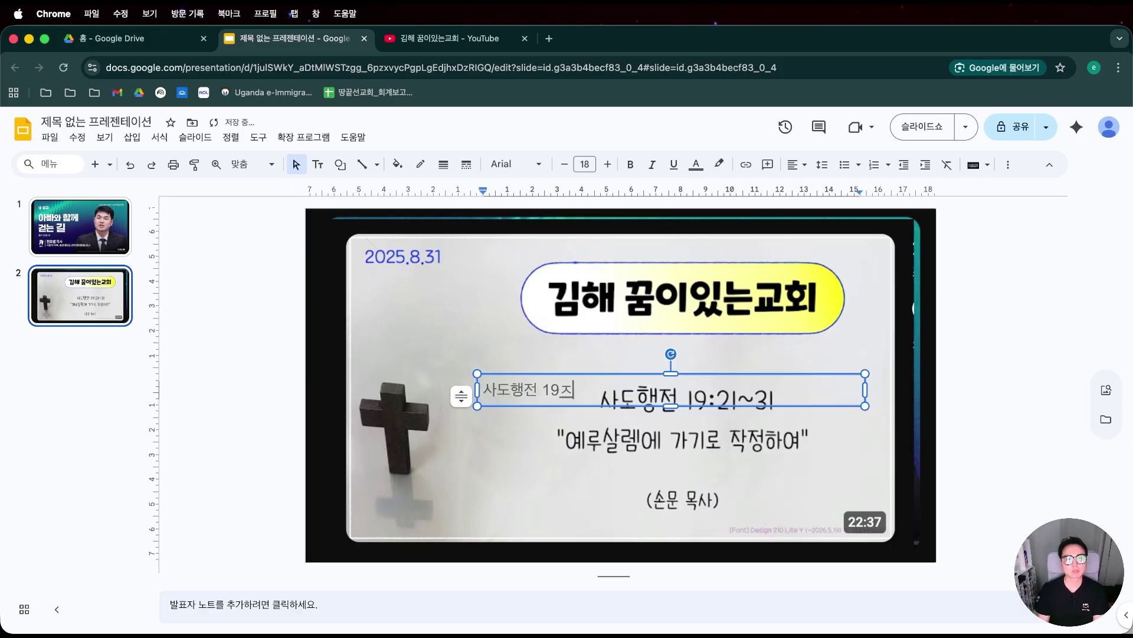
key("BackSpace")
type(":21~31")
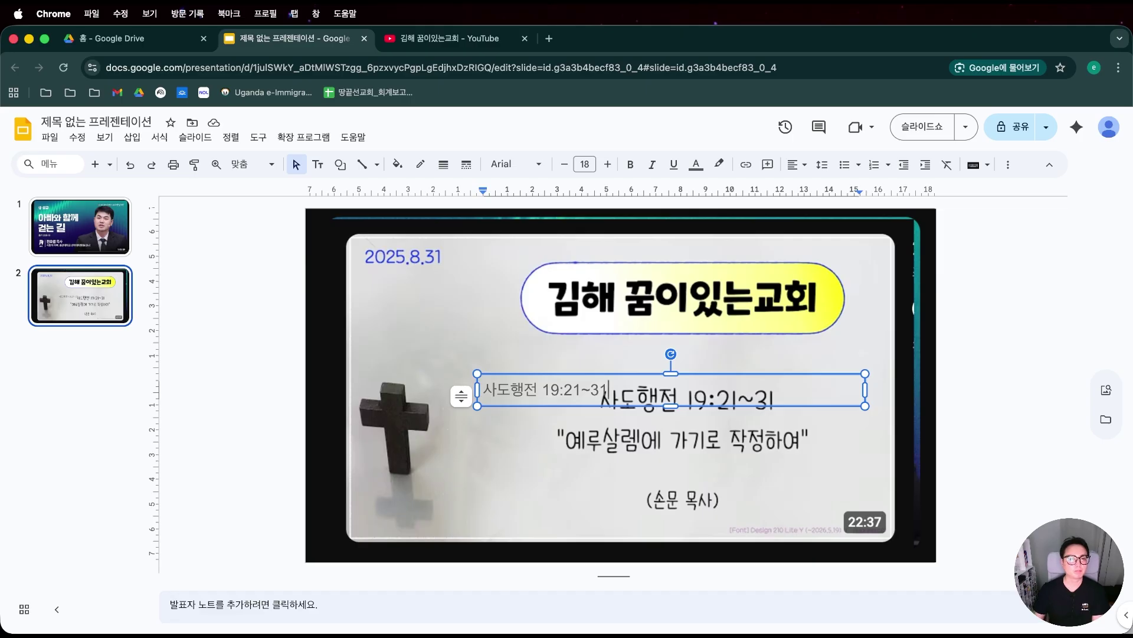
left_click(497, 376)
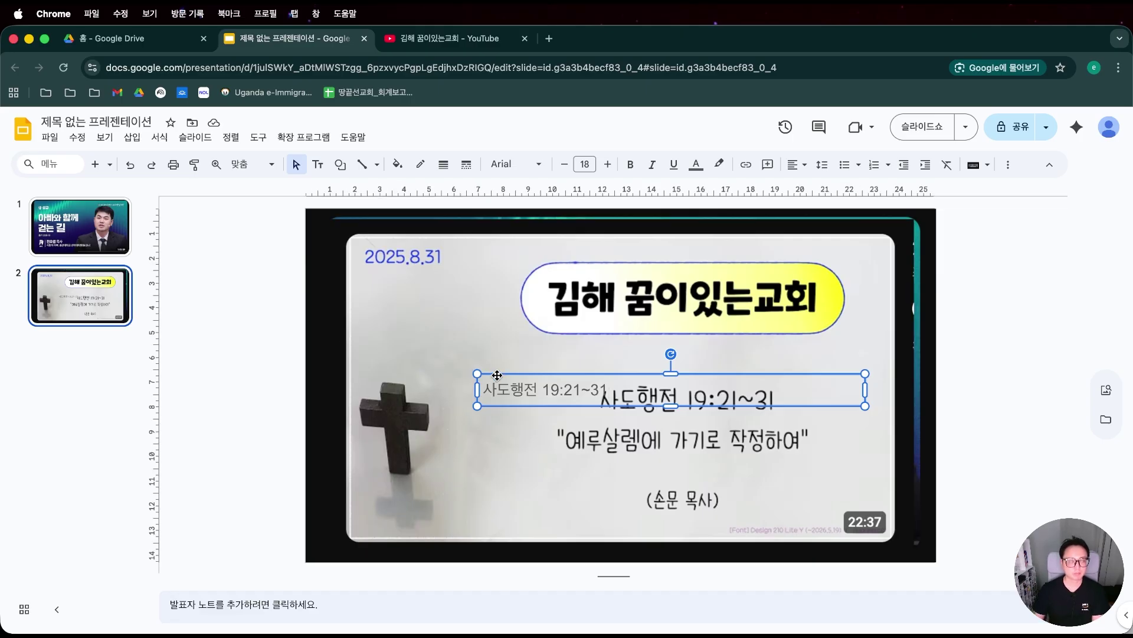
key("Delete")
Paste the scripture text box onto slide 1 and move it below the title.
left_click(80, 227)
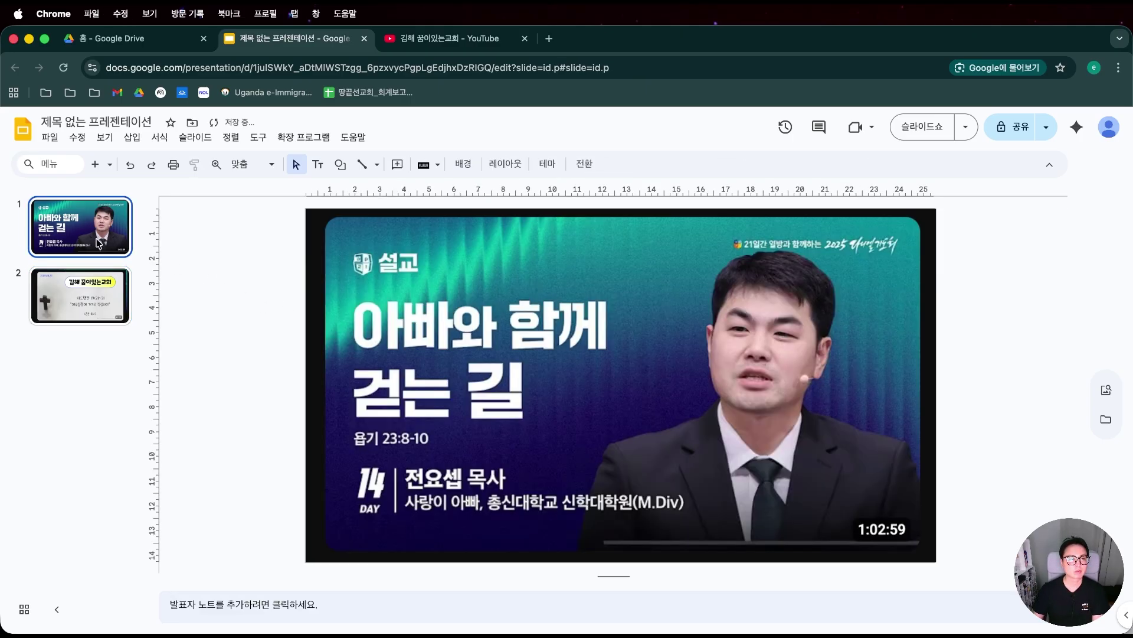
key("cmd+v")
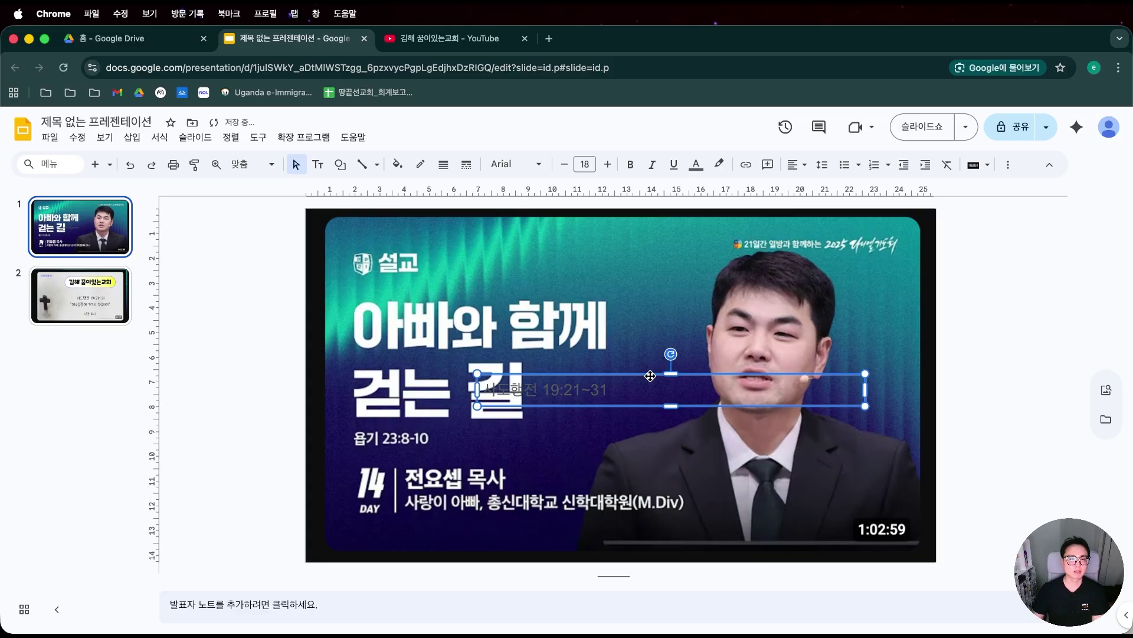
left_click_drag(650, 376, 737, 434)
left_click(82, 306)
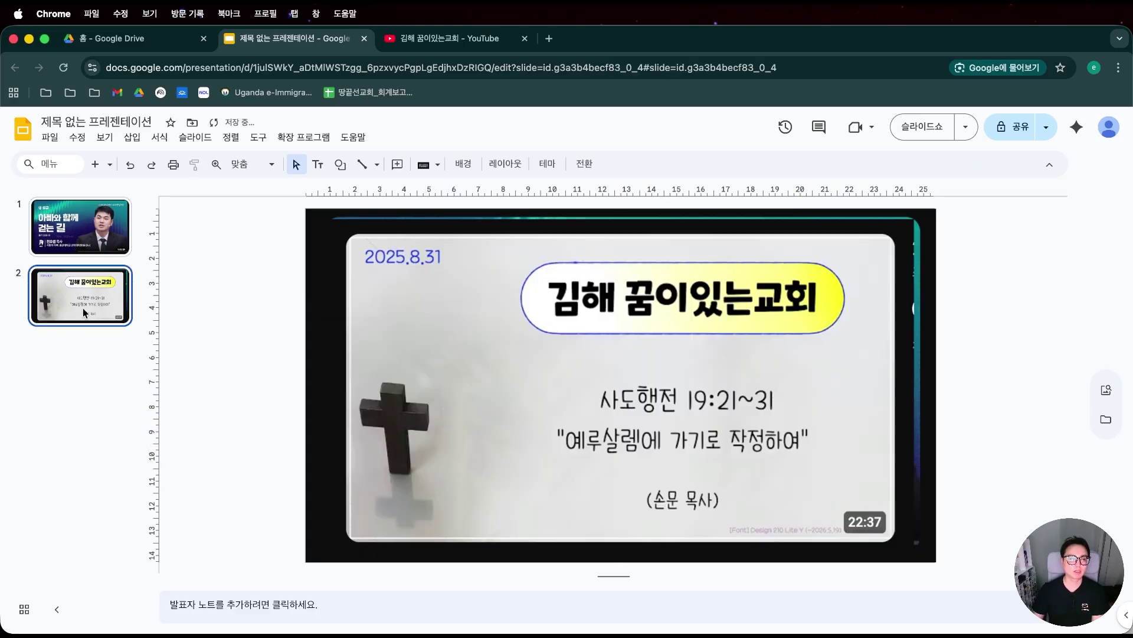
left_click(551, 347)
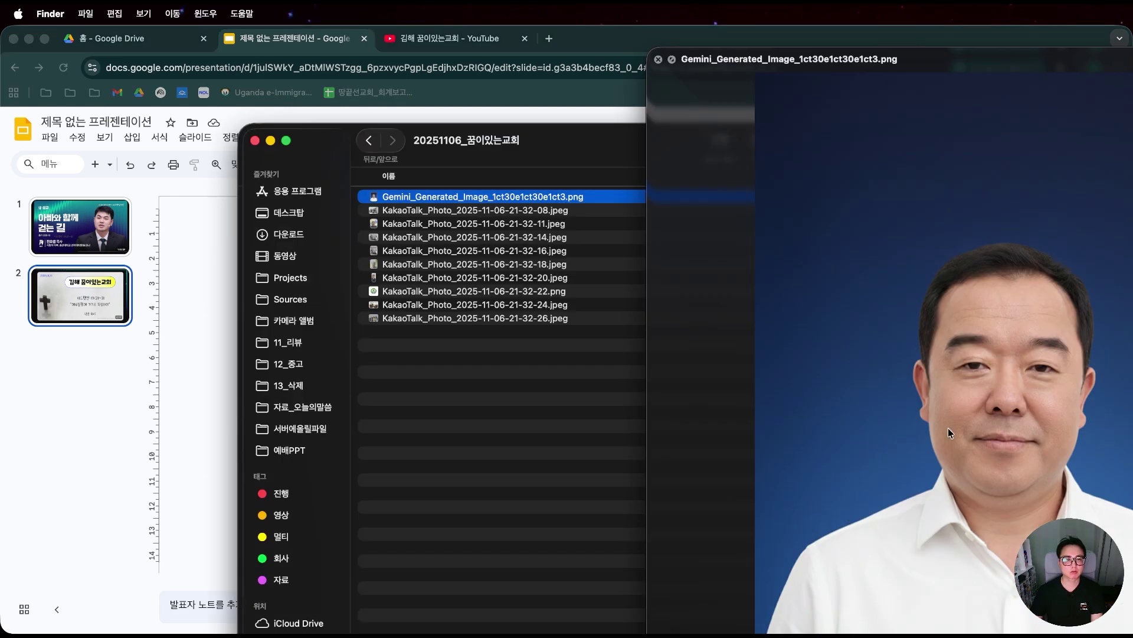
Switch the Finder folder to icon view and drag the green logo file toward the slide.
left_click(520, 304)
key("super+1")
left_click(442, 332)
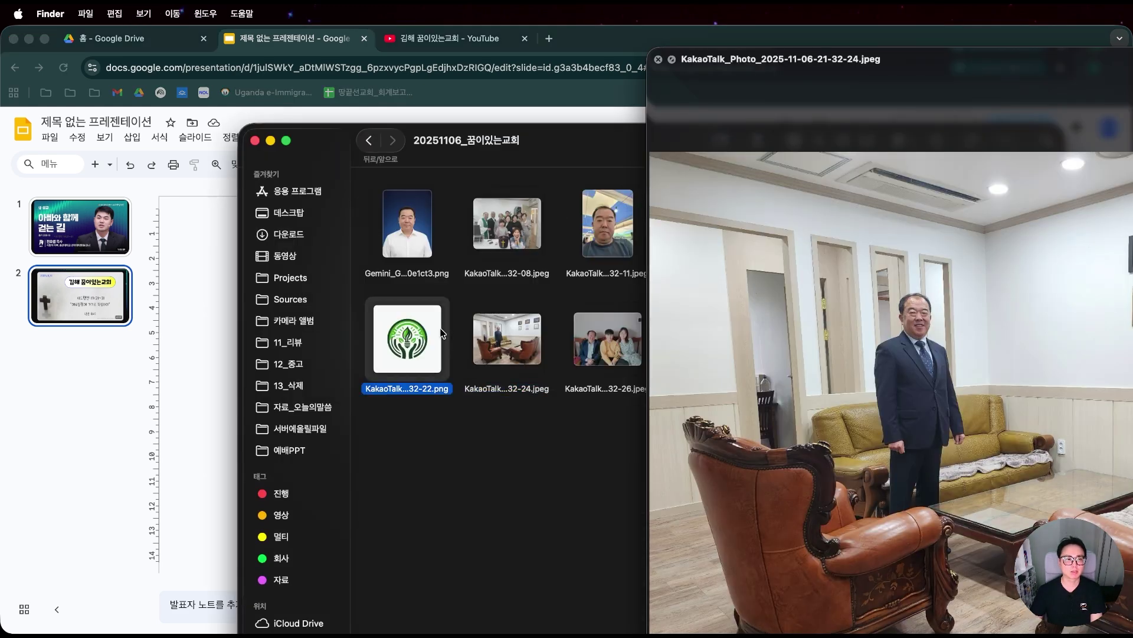
left_click_drag(425, 336, 209, 308)
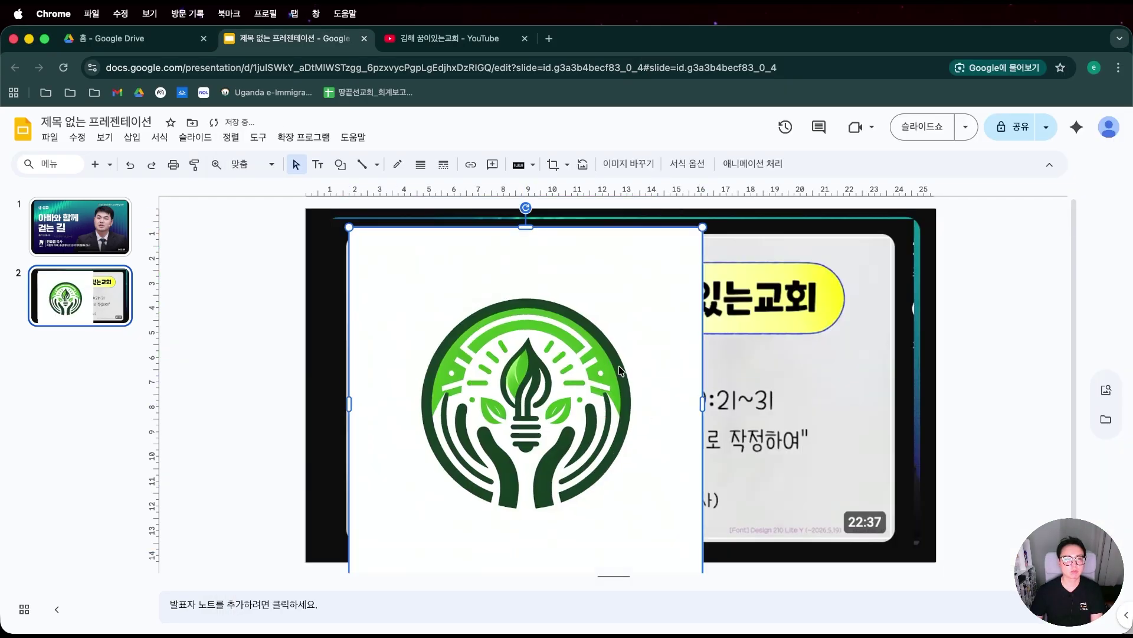
Position the green leaf-and-hands logo inside slide 2's top-left edge.
left_click_drag(625, 365, 624, 354)
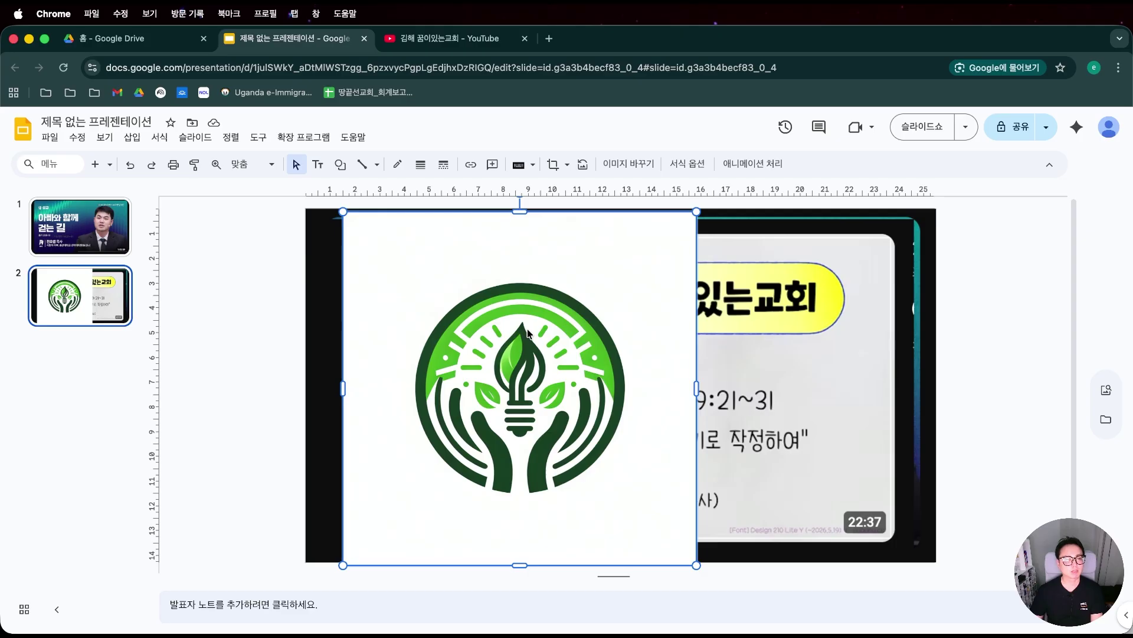
left_click_drag(533, 327, 527, 319)
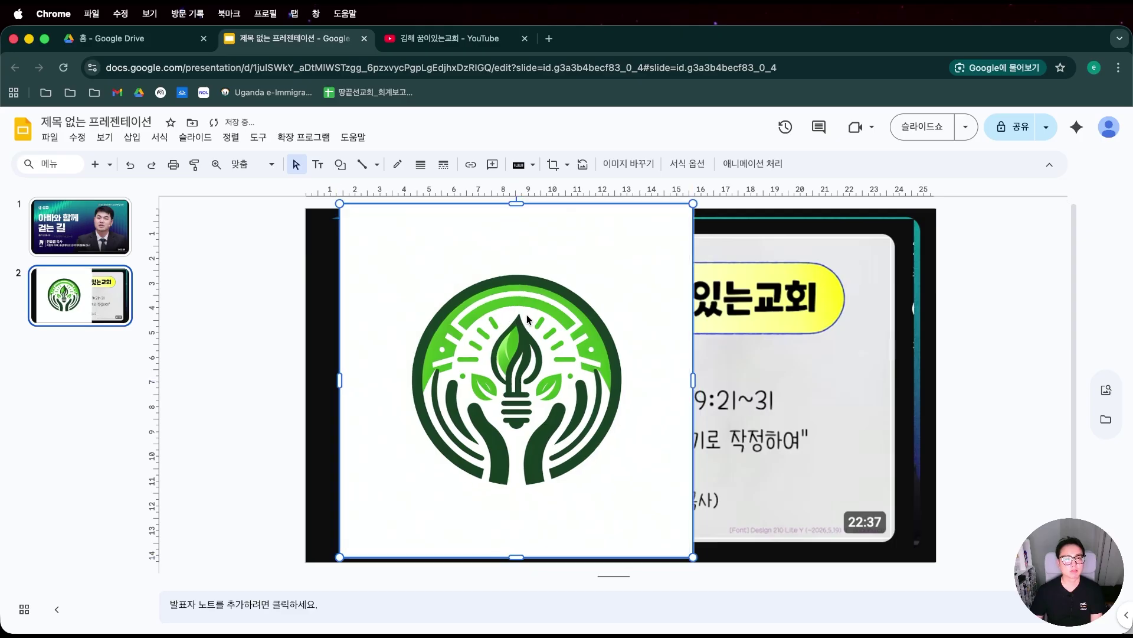
left_click(549, 39)
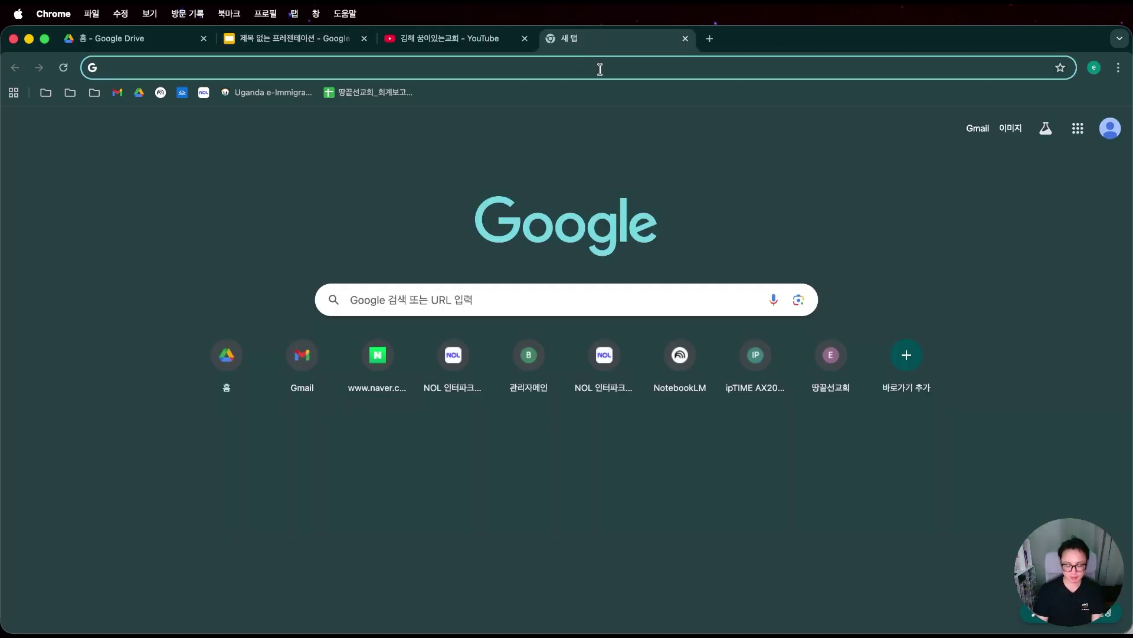
Search Google for pixlr and open the Pixlr Editor website.
type("ㅔ")
key("BackSpace")
type("pixlr")
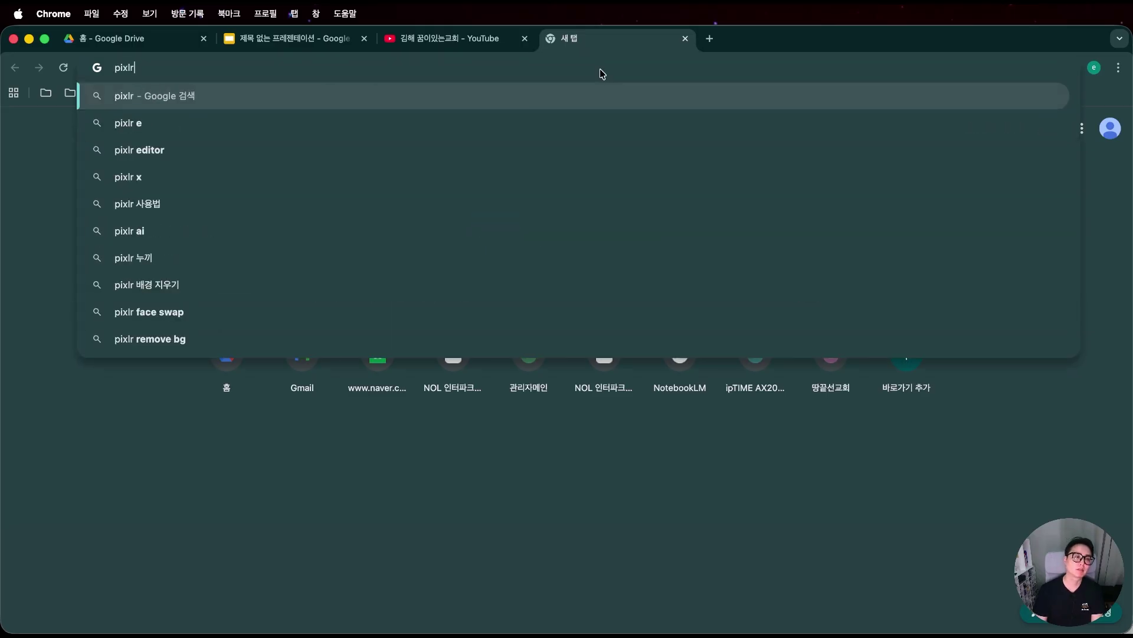
key("Return")
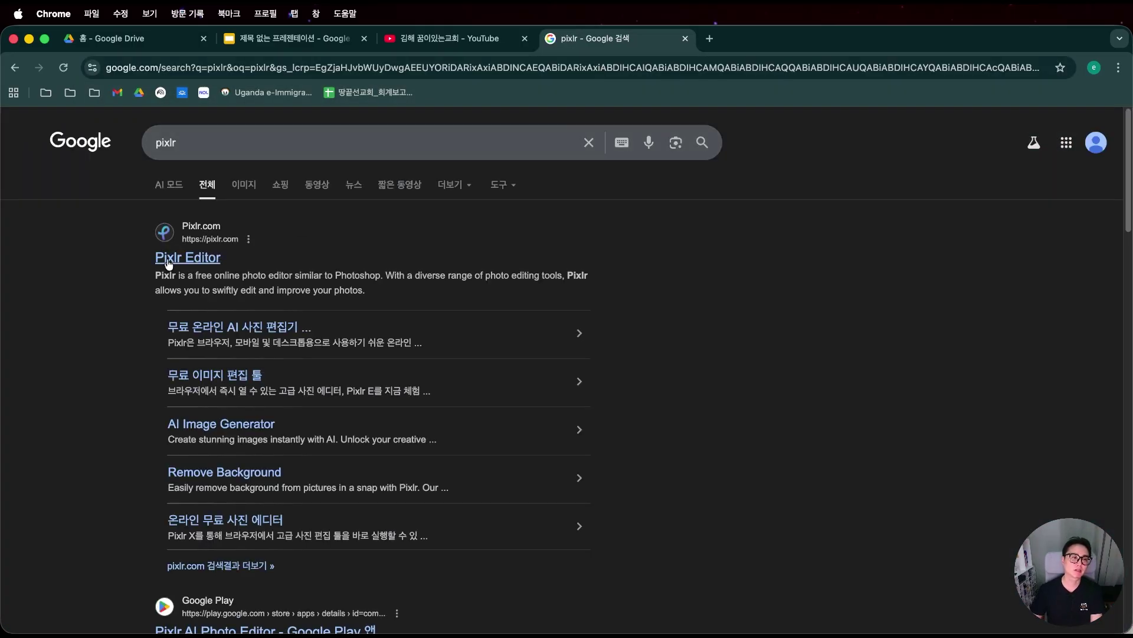
left_click(188, 257)
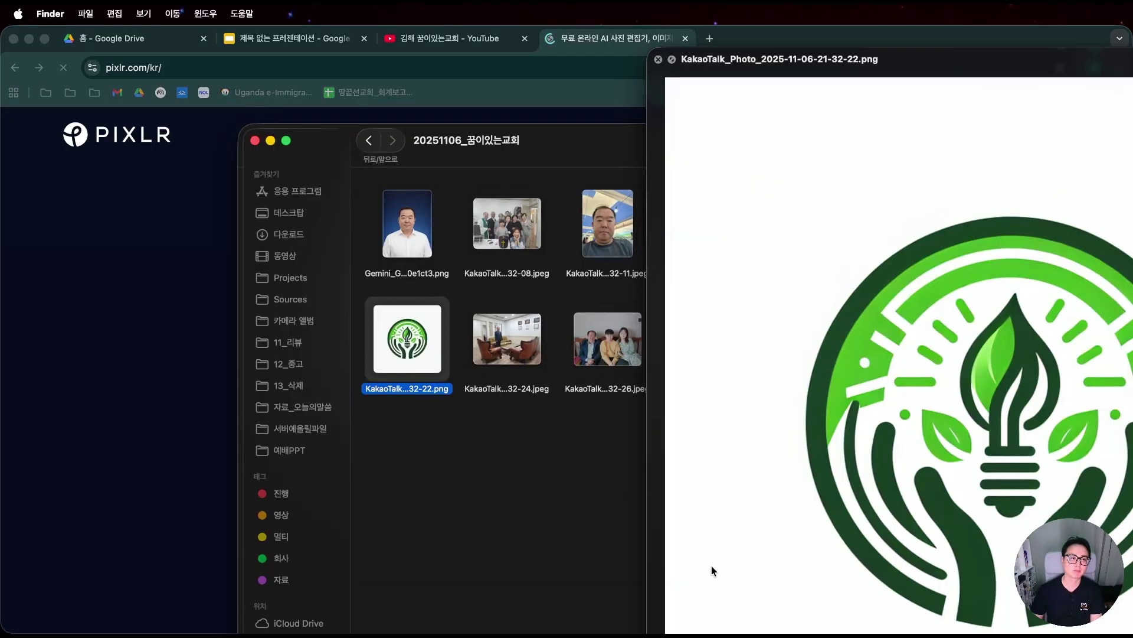
Load the green hands-and-bulb logo PNG into Pixlr Express and dismiss the news popup.
left_click(171, 299)
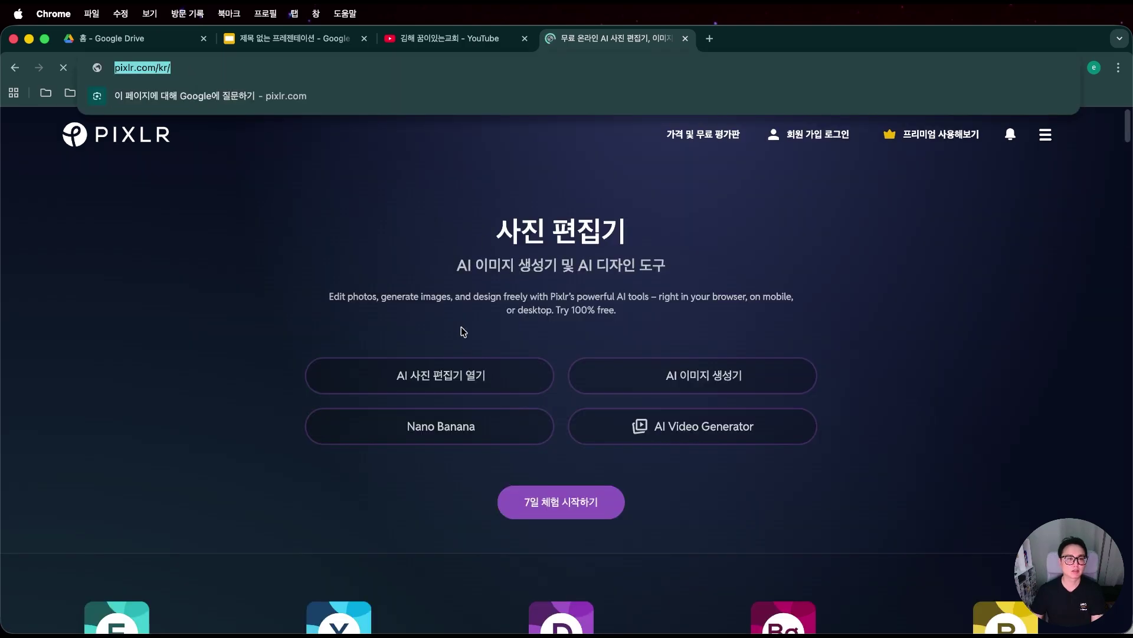
left_click(484, 389)
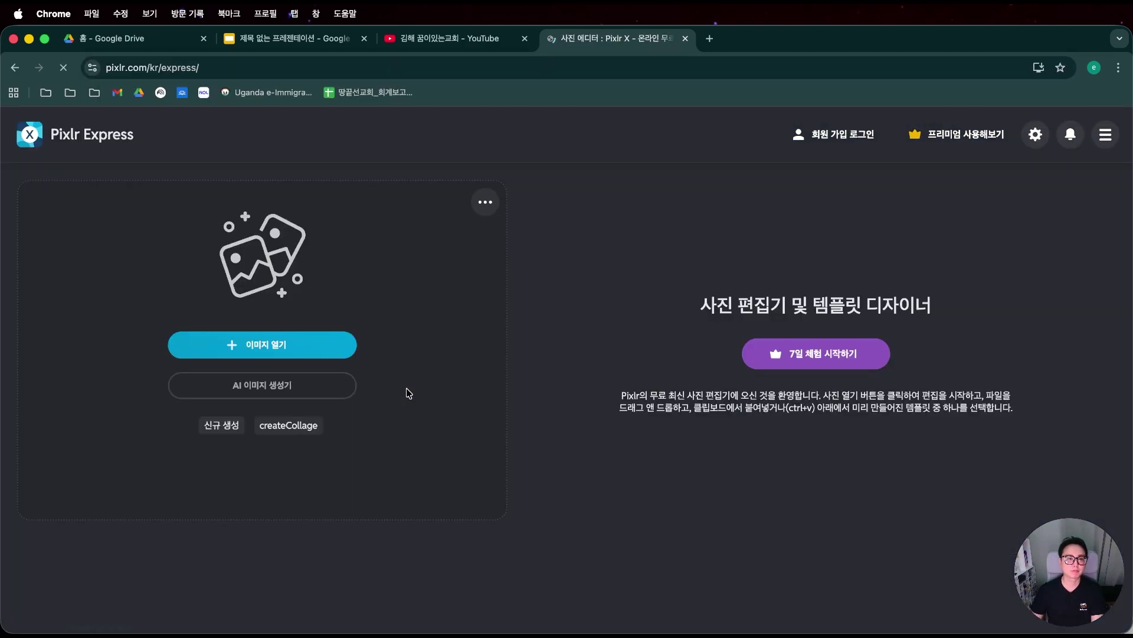
key("super+Tab")
left_click(375, 342)
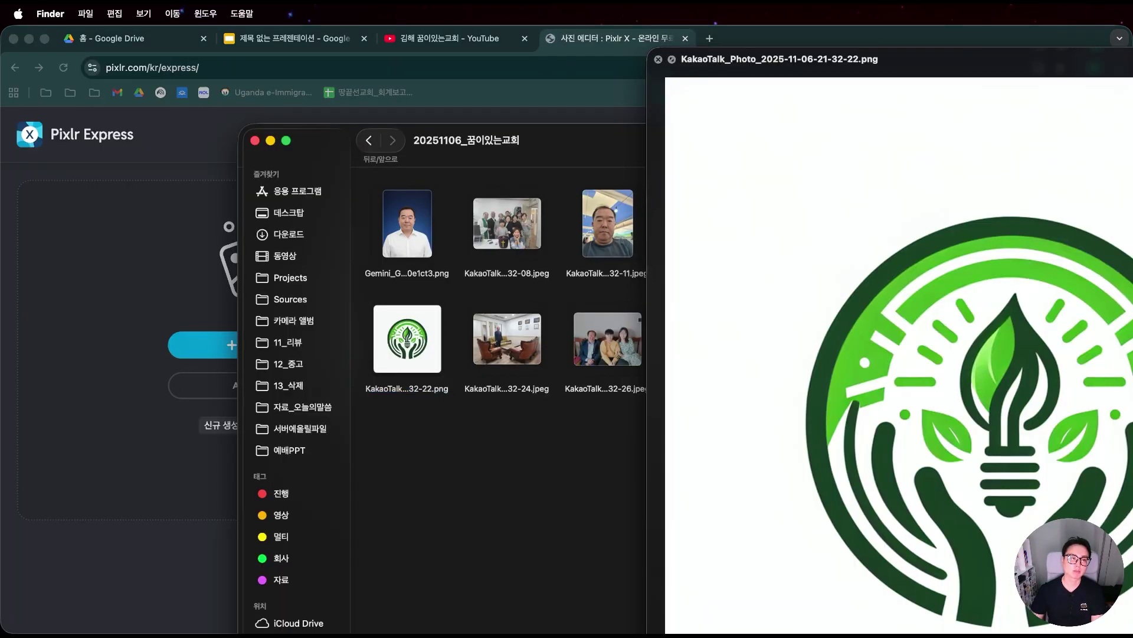
left_click_drag(374, 342, 163, 344)
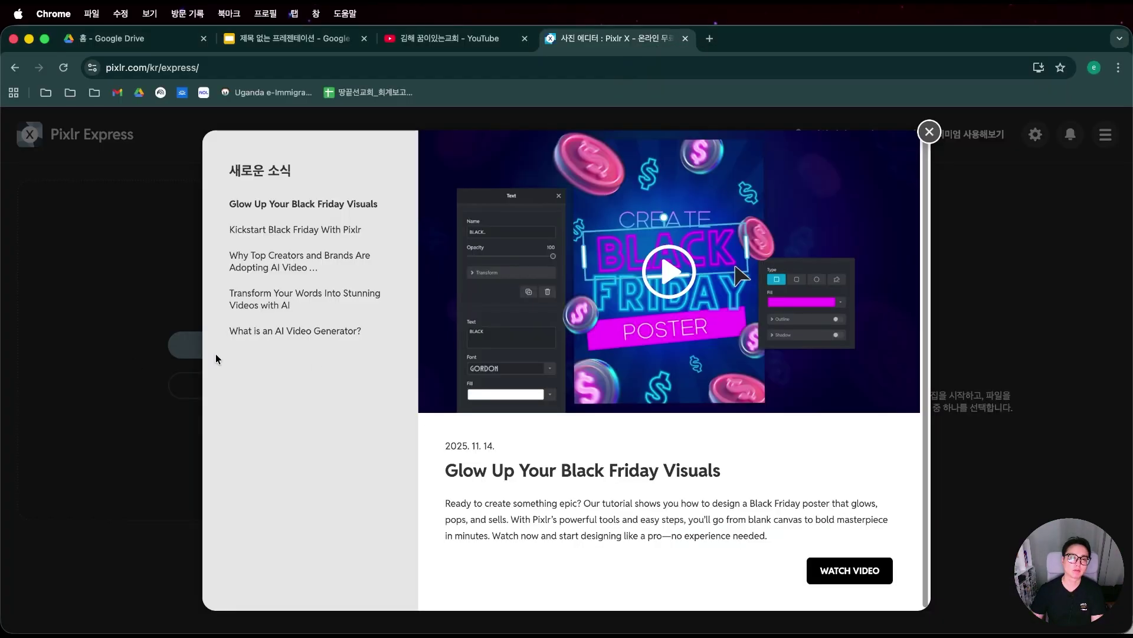
left_click(929, 132)
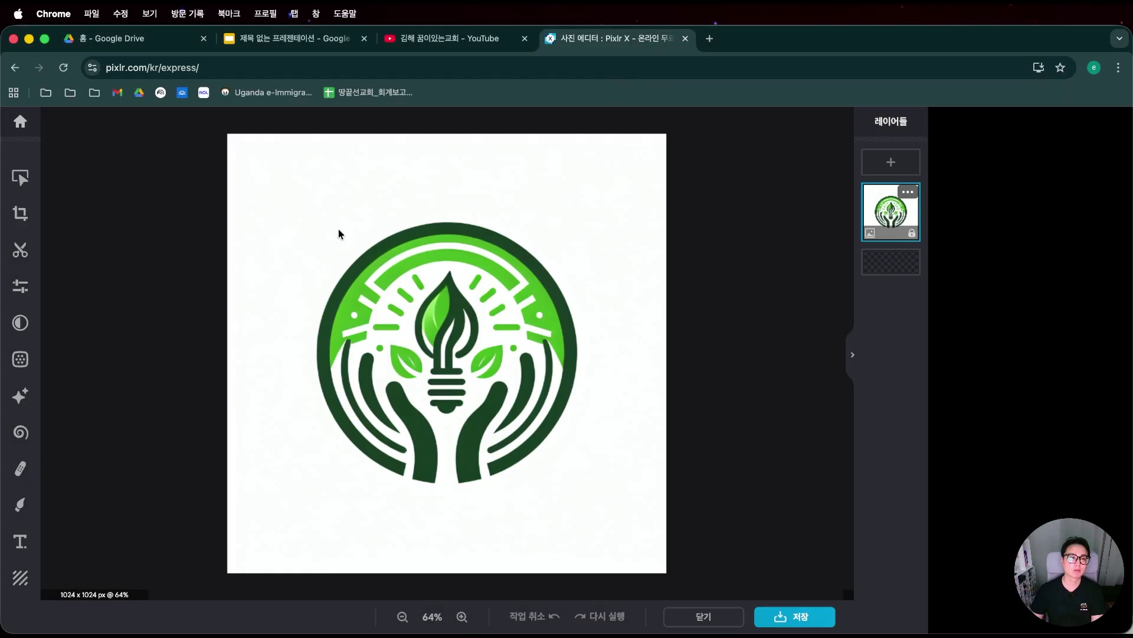
Remove the logo's white background with Pixlr's AI Remove background tool, apply it, and begin saving.
left_click(20, 213)
left_click(21, 249)
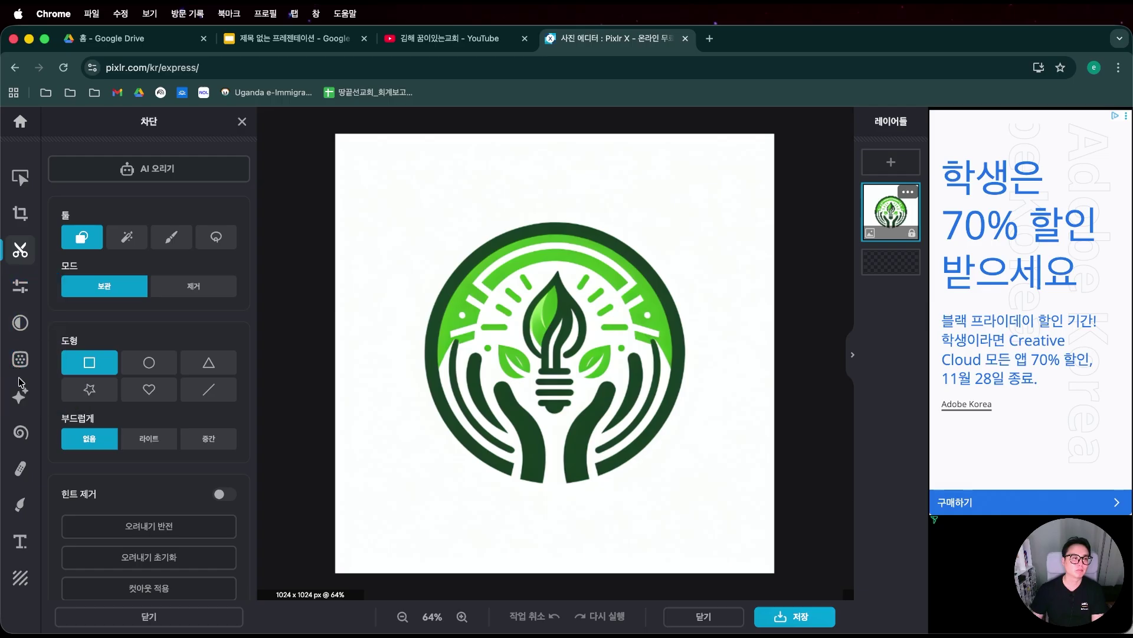
left_click(20, 363)
left_click(19, 397)
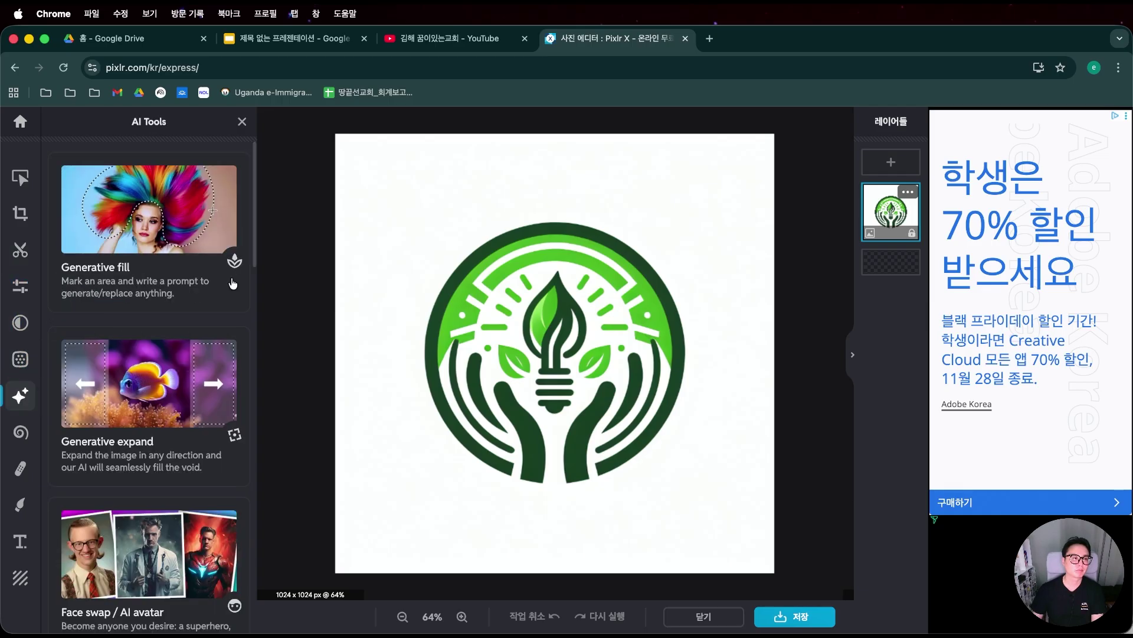
scroll(187, 402, "down", 5)
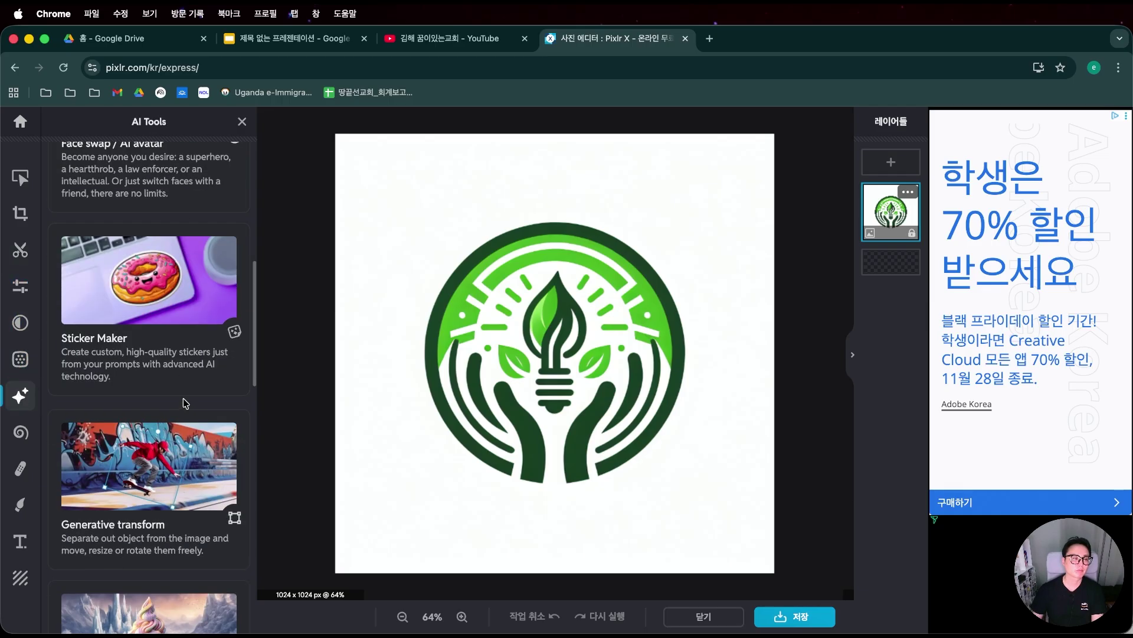
scroll(193, 413, "down", 5)
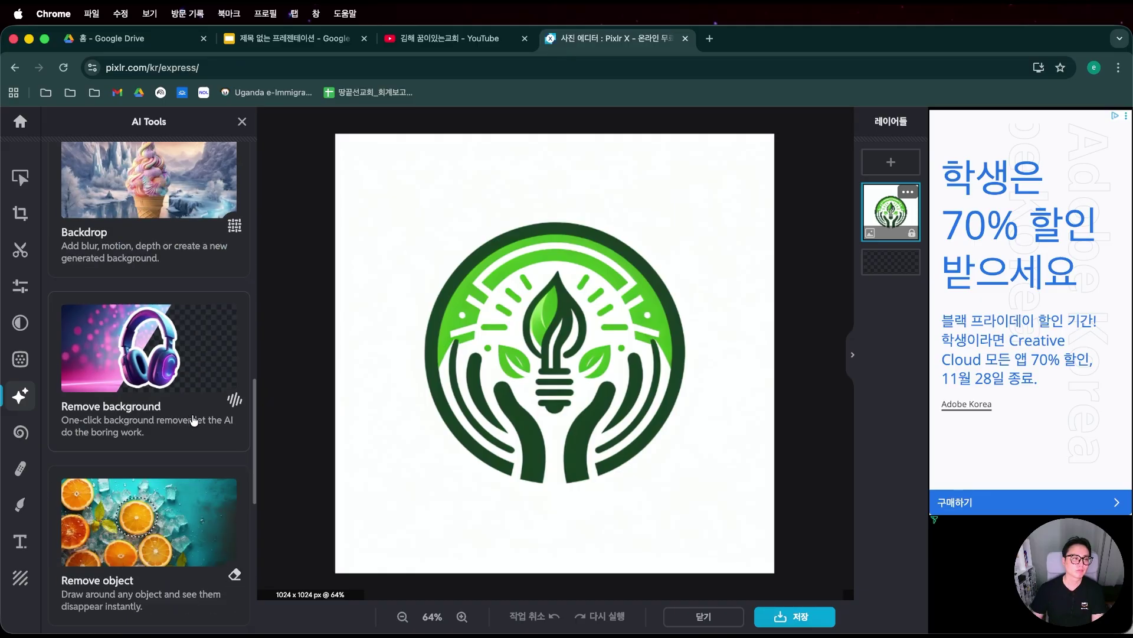
left_click(192, 420)
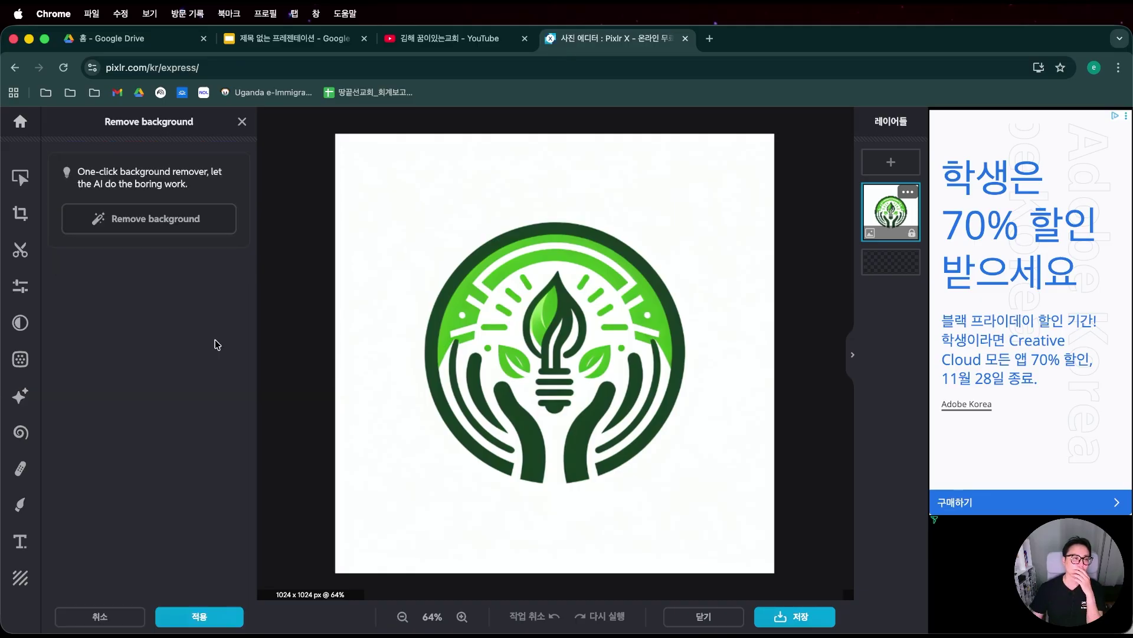
left_click(154, 225)
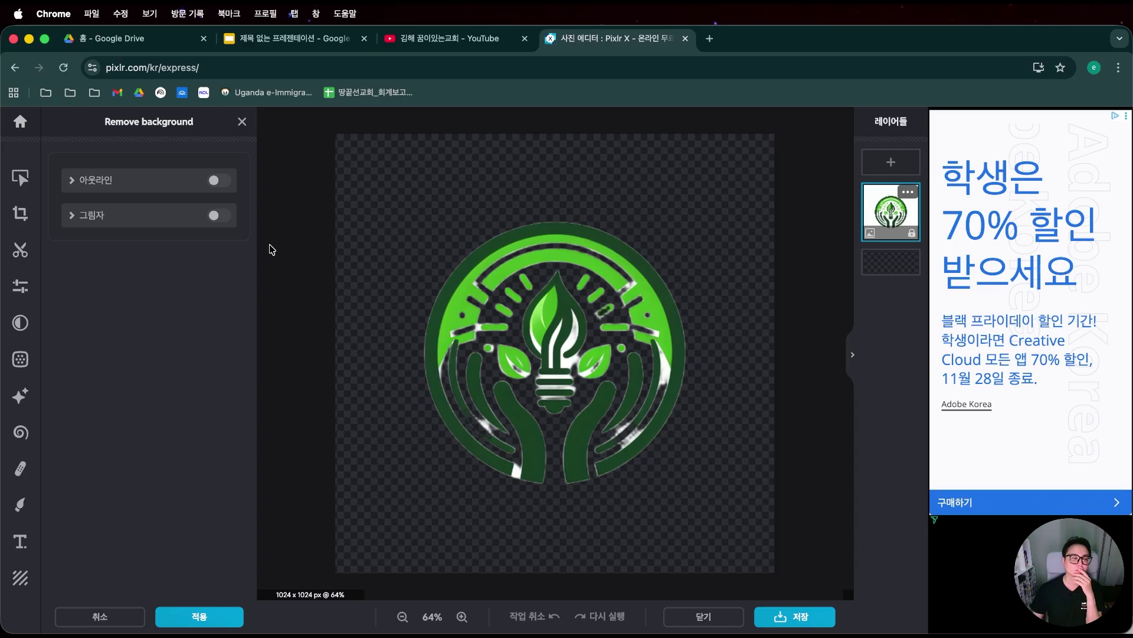
left_click(199, 617)
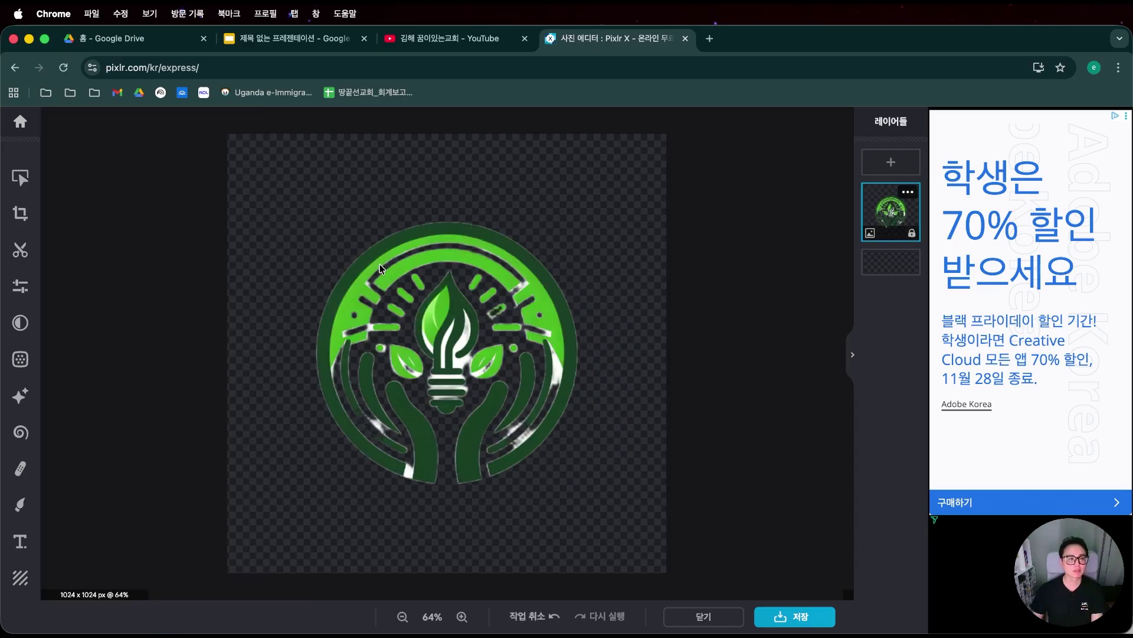
left_click(810, 617)
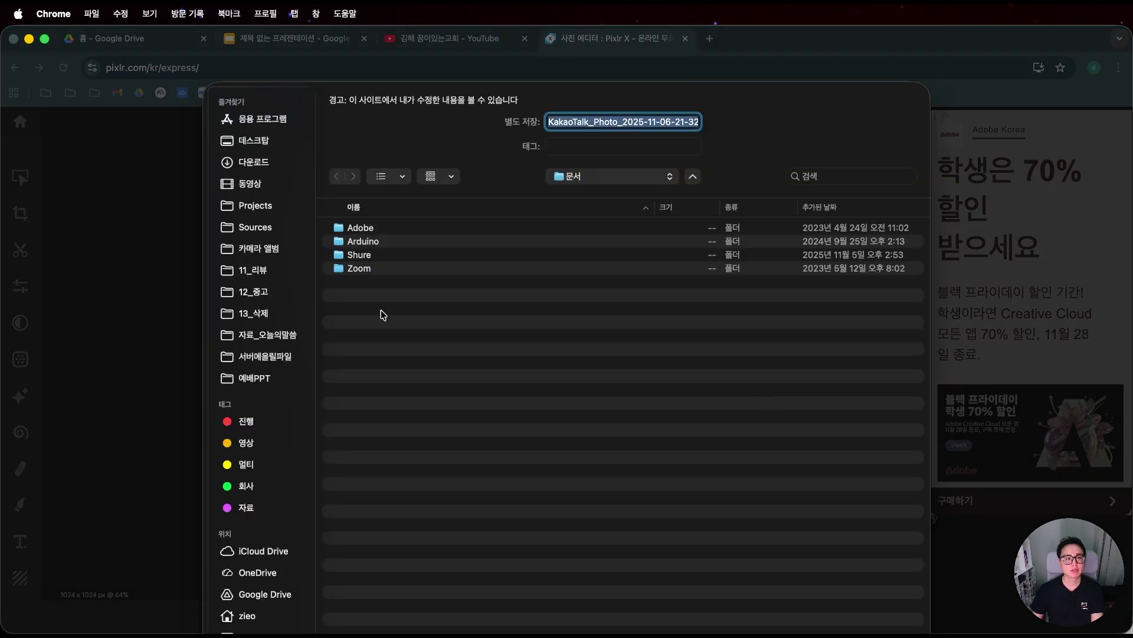
Browse the save sheet's locations to the Projects > _02_한글 folder.
left_click(255, 253)
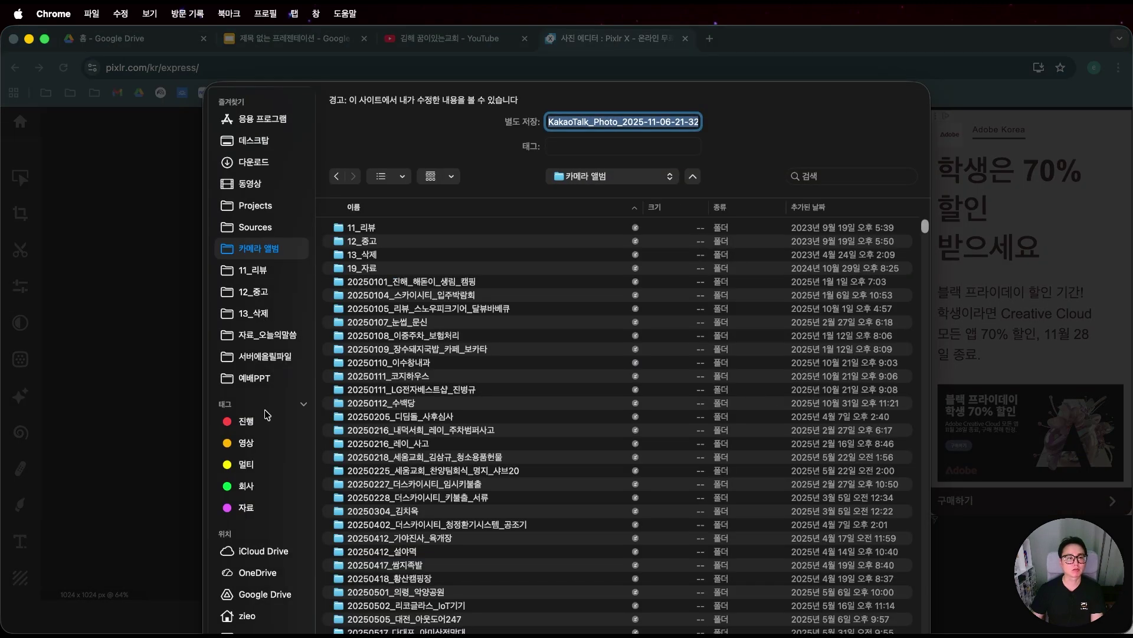
left_click(265, 421)
left_click(450, 479)
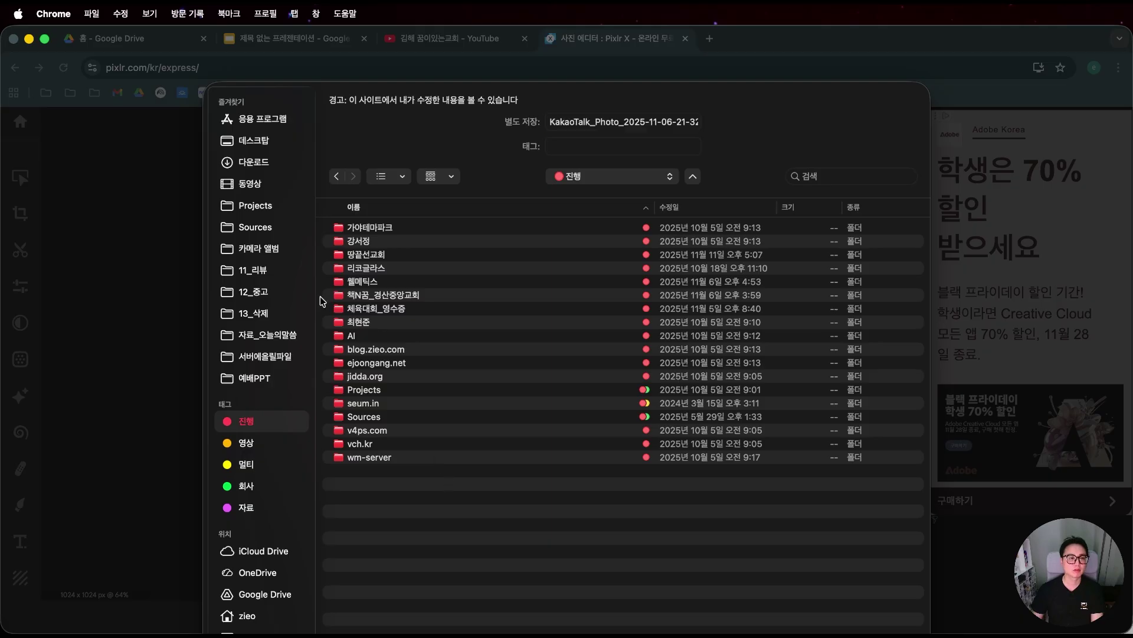
left_click(253, 255)
left_click(271, 208)
double_click(405, 229)
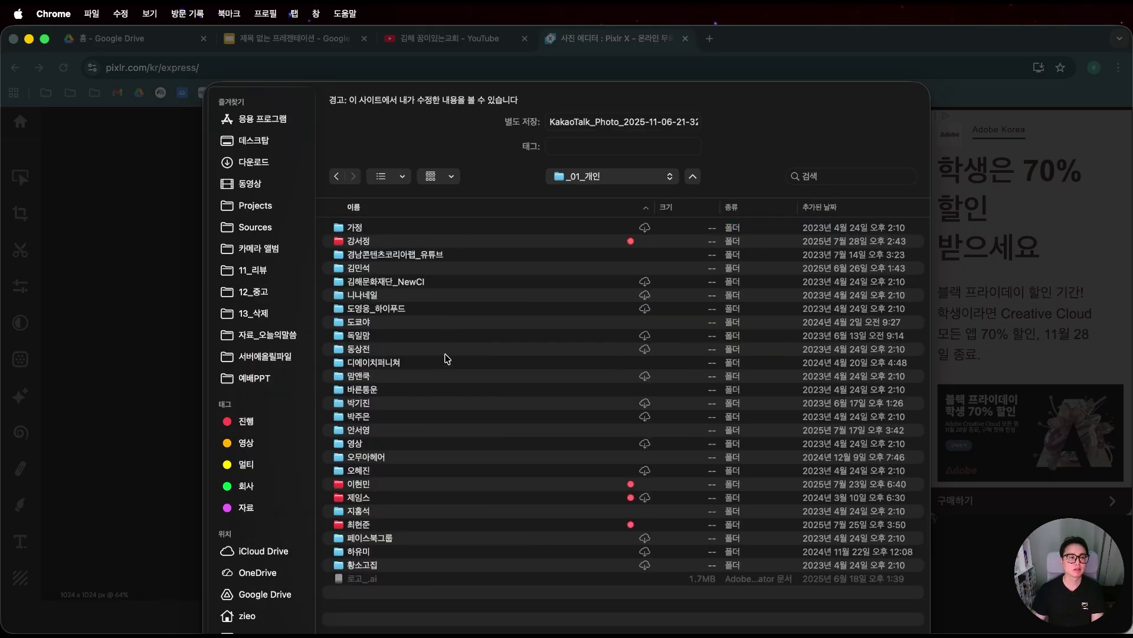
key("super+Up")
key("Down")
key("super+Down")
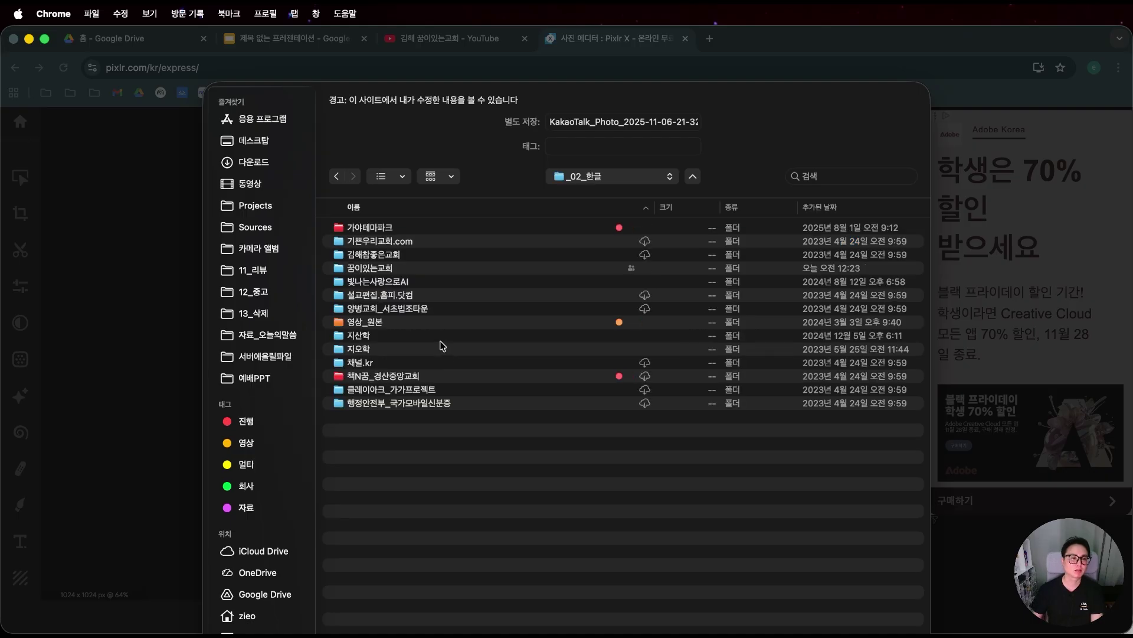
Tag the 꿈이있는교회 folder red.
left_click(388, 269)
right_click(389, 270)
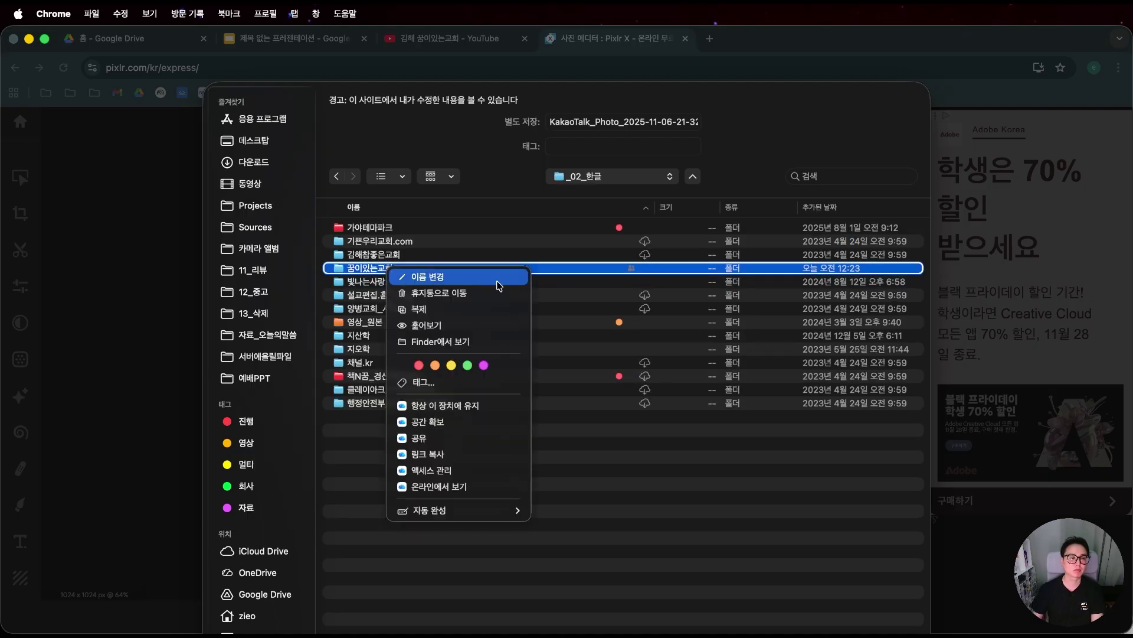
left_click(419, 366)
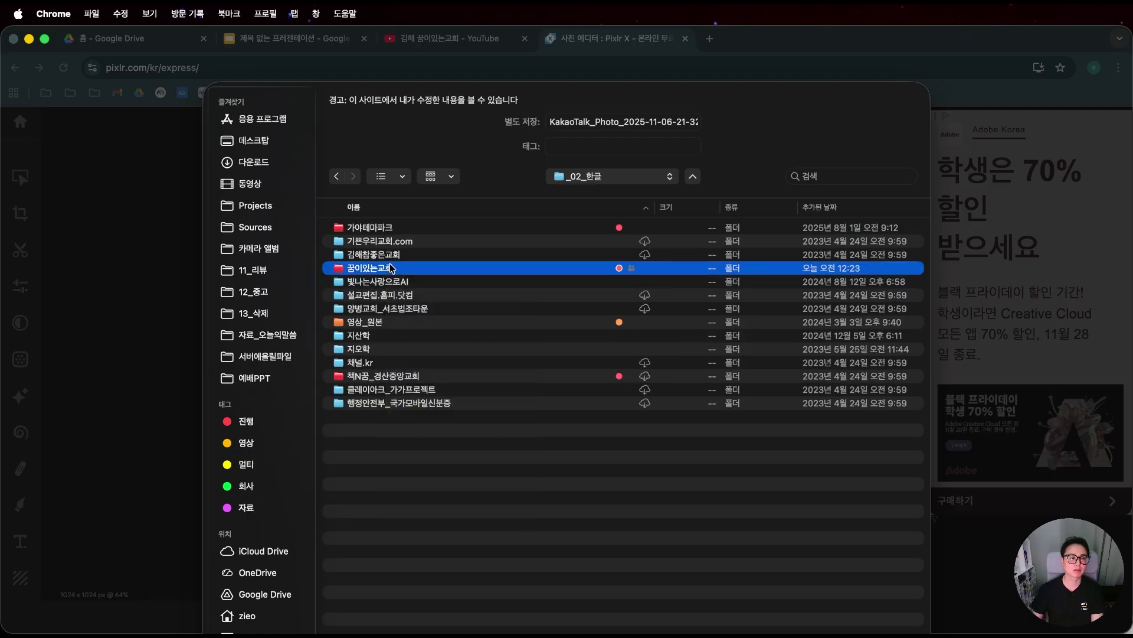
Save the logo as logo_ inside 꿈이있는교회 > 20251106_꿈이있는교회.
double_click(390, 267)
double_click(412, 228)
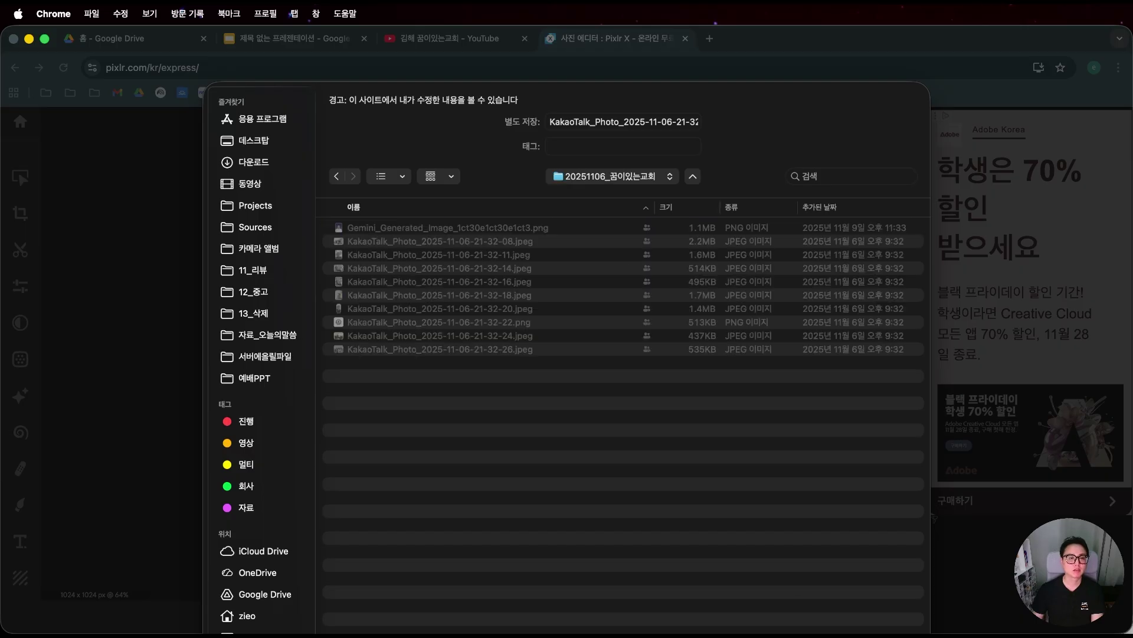
left_click(643, 124)
key("super+a")
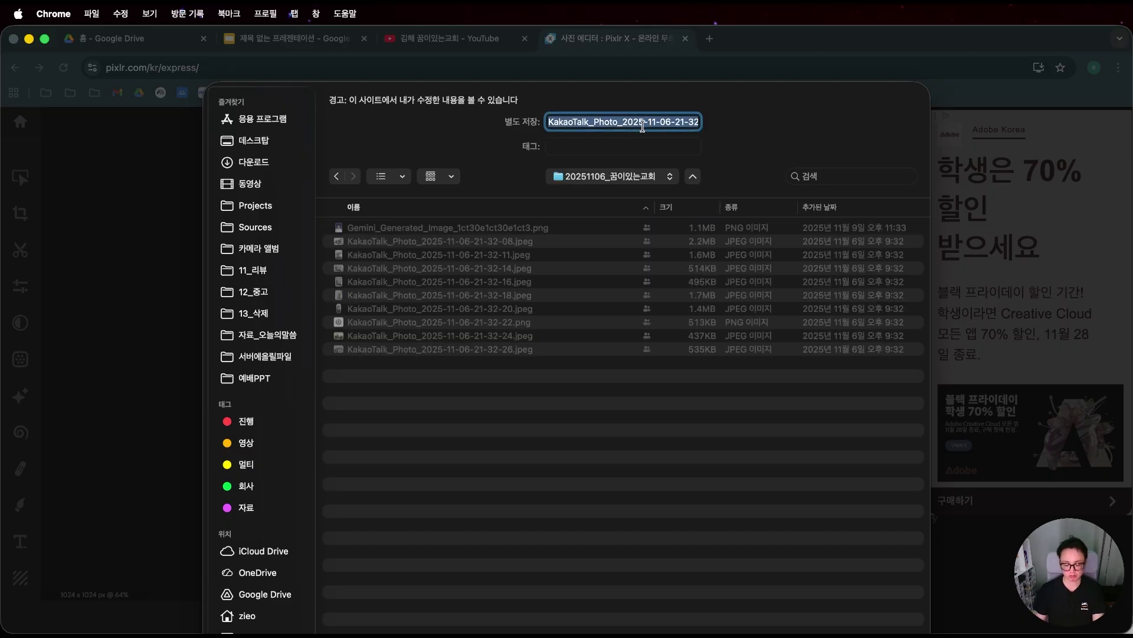
type("lo")
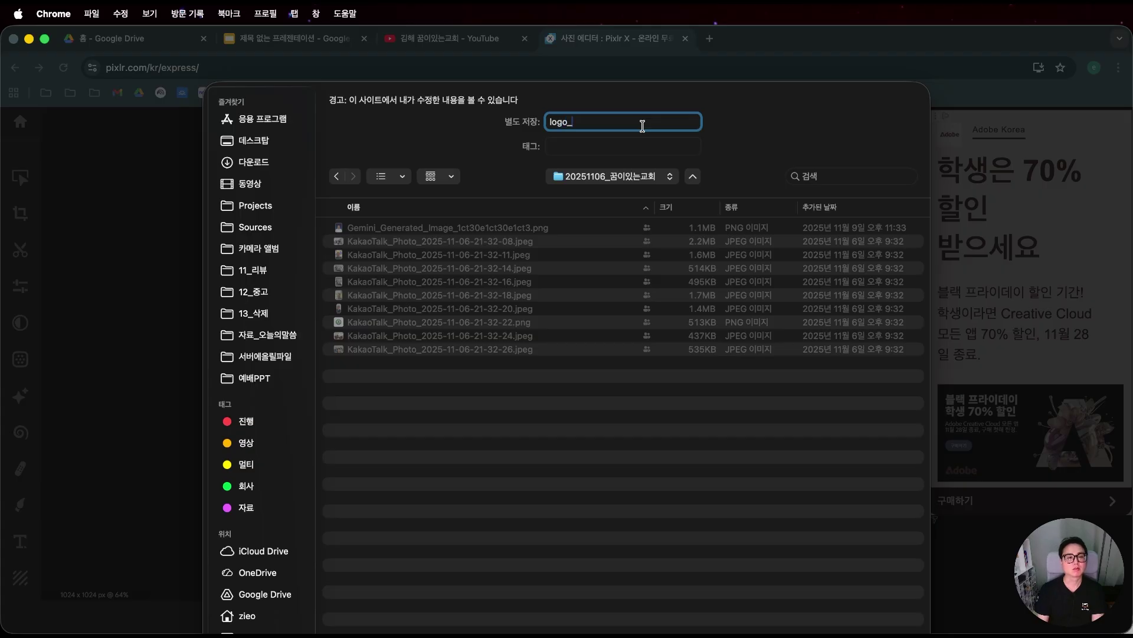
type("go_")
key("Return")
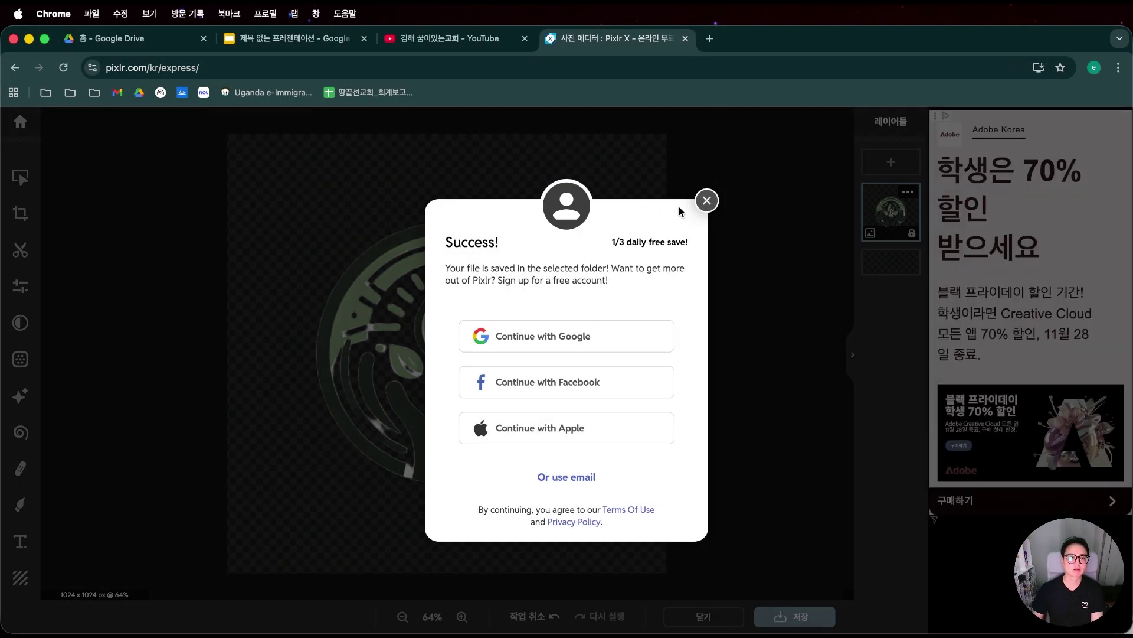
Dismiss Pixlr's popup, check logo_.png in Finder with Quick Look, and return to the browser.
left_click(706, 201)
key("super+Tab")
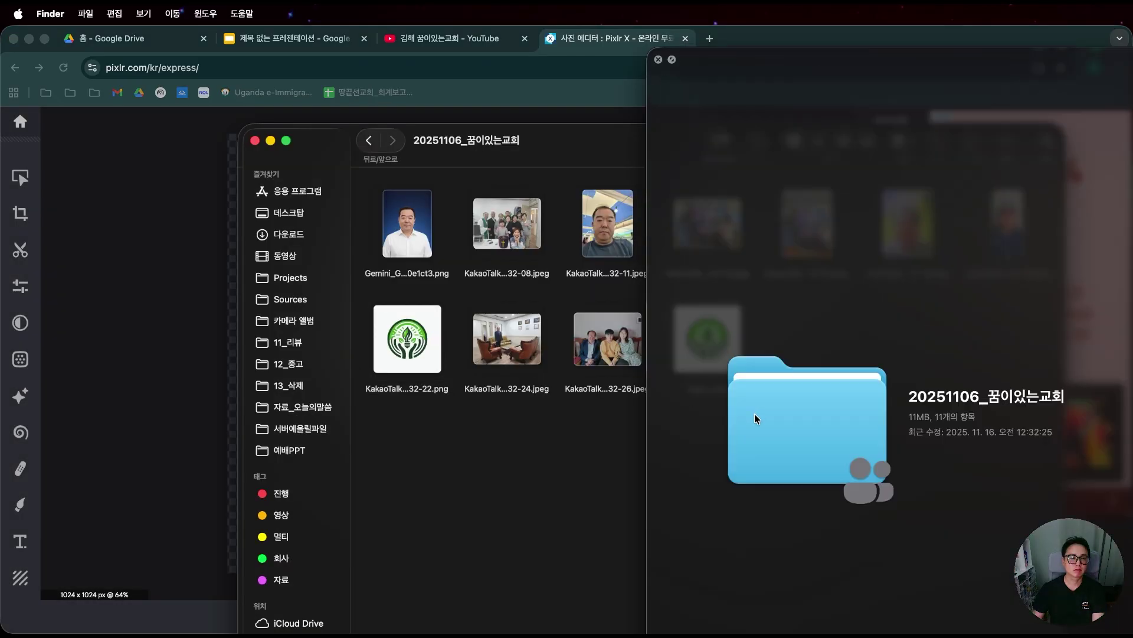
left_click(659, 58)
left_click(727, 352)
key("space")
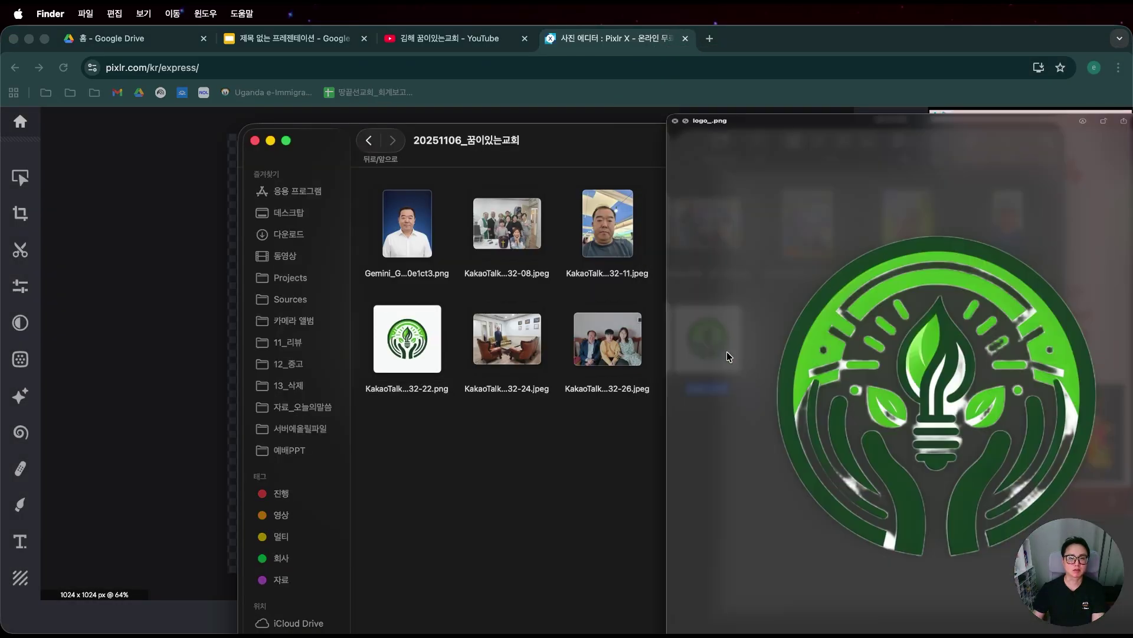
key("space")
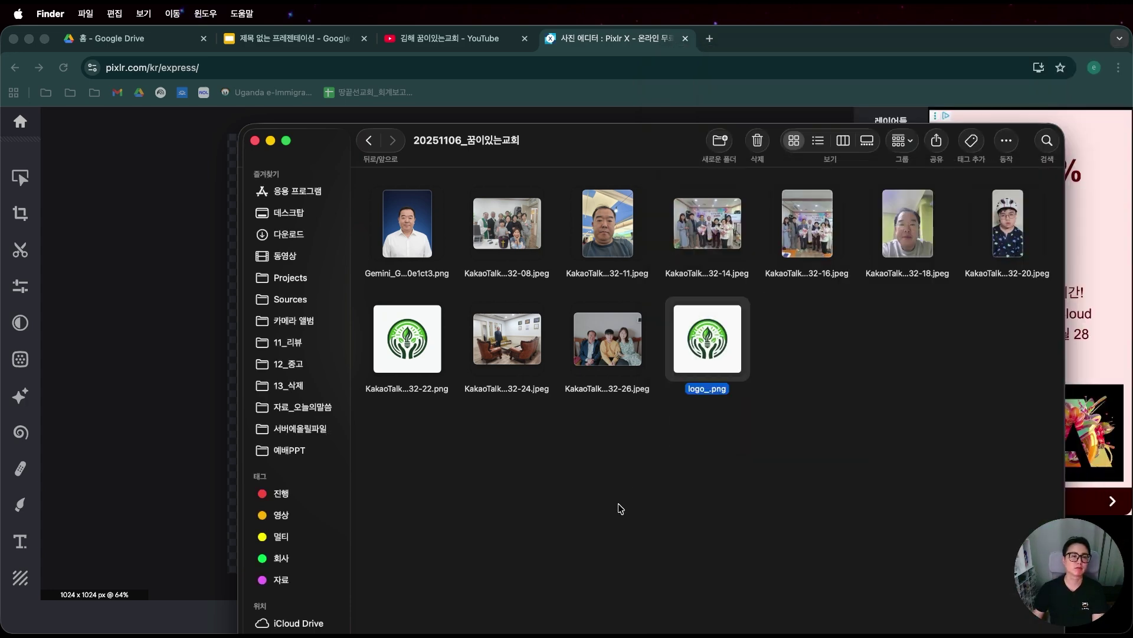
left_click(157, 222)
Delete slide 2's white-backed logo and drop logo_.png from Finder onto the slide.
left_click(295, 38)
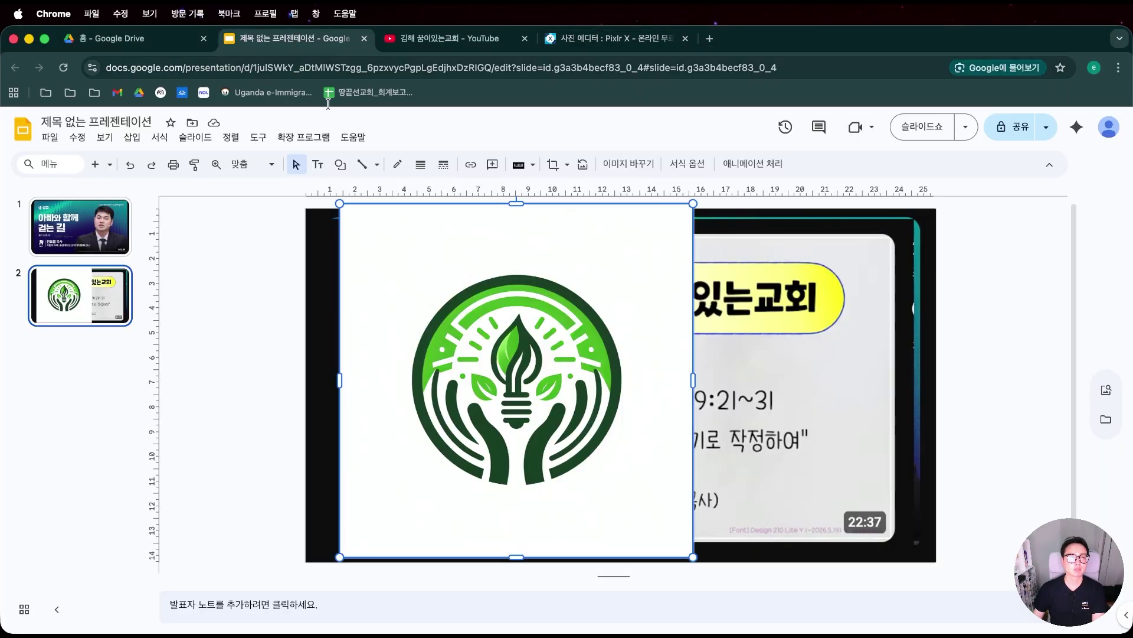
key("BackSpace")
key("super+Tab")
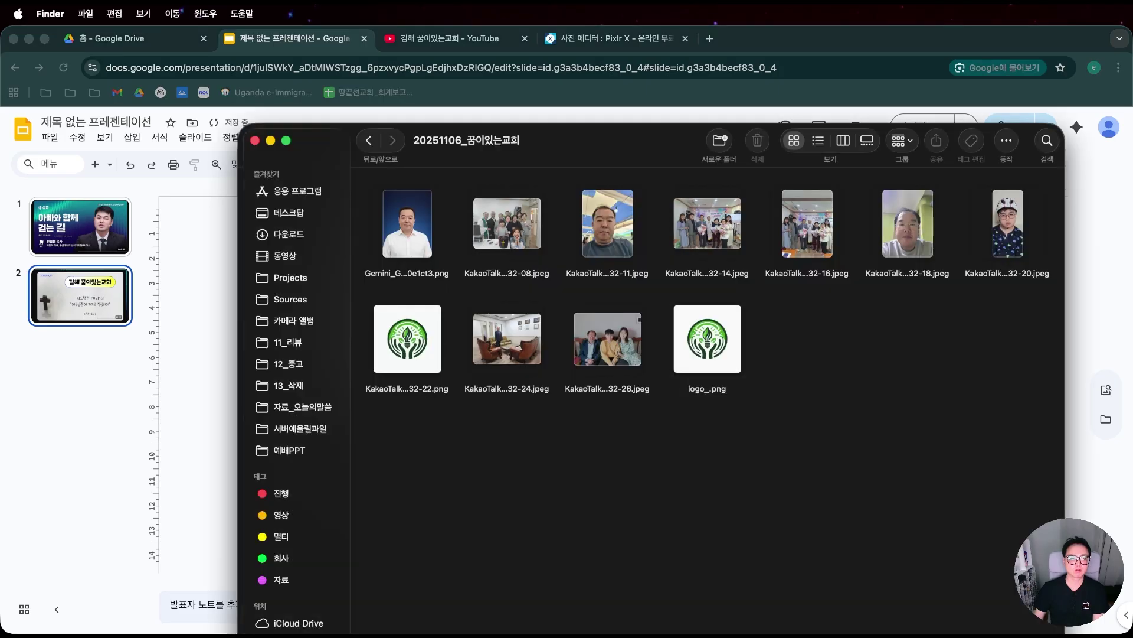
left_click_drag(637, 148, 849, 116)
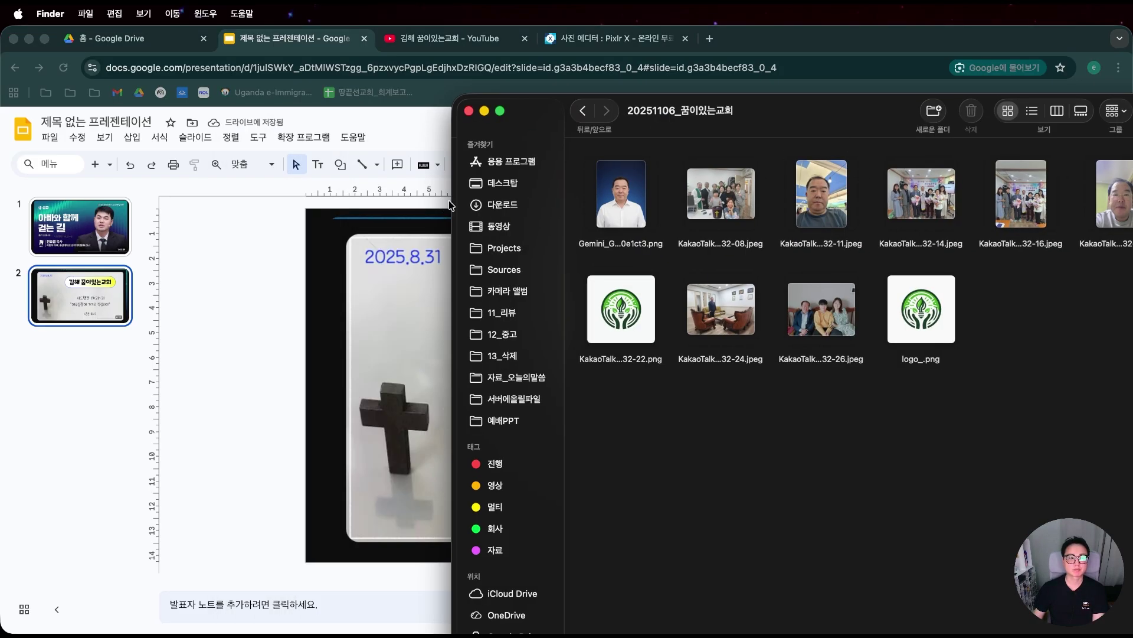
left_click_drag(918, 326, 420, 362)
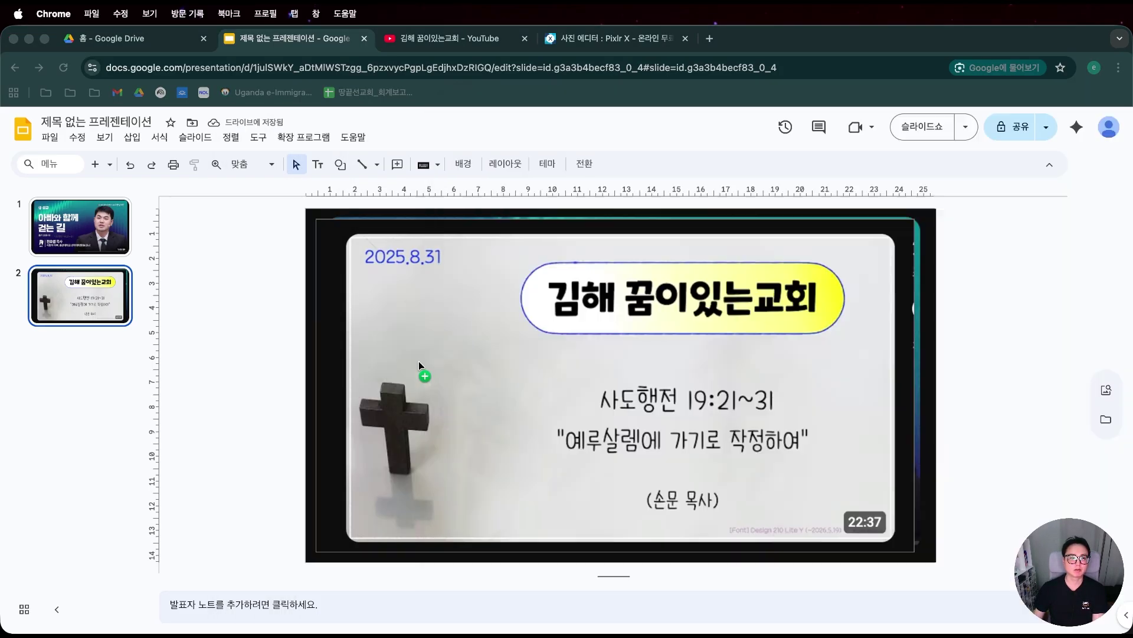
Move the new logo to slide 1 and position it over the speaker on the right.
key("BackSpace")
left_click(83, 230)
key("super+v")
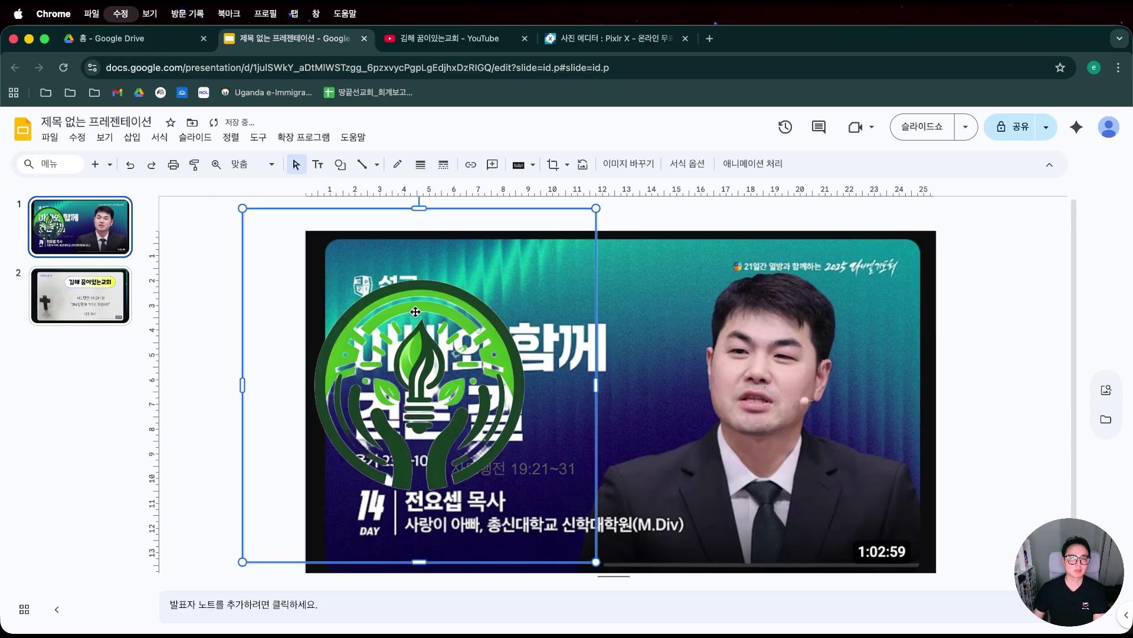
left_click_drag(489, 392, 838, 369)
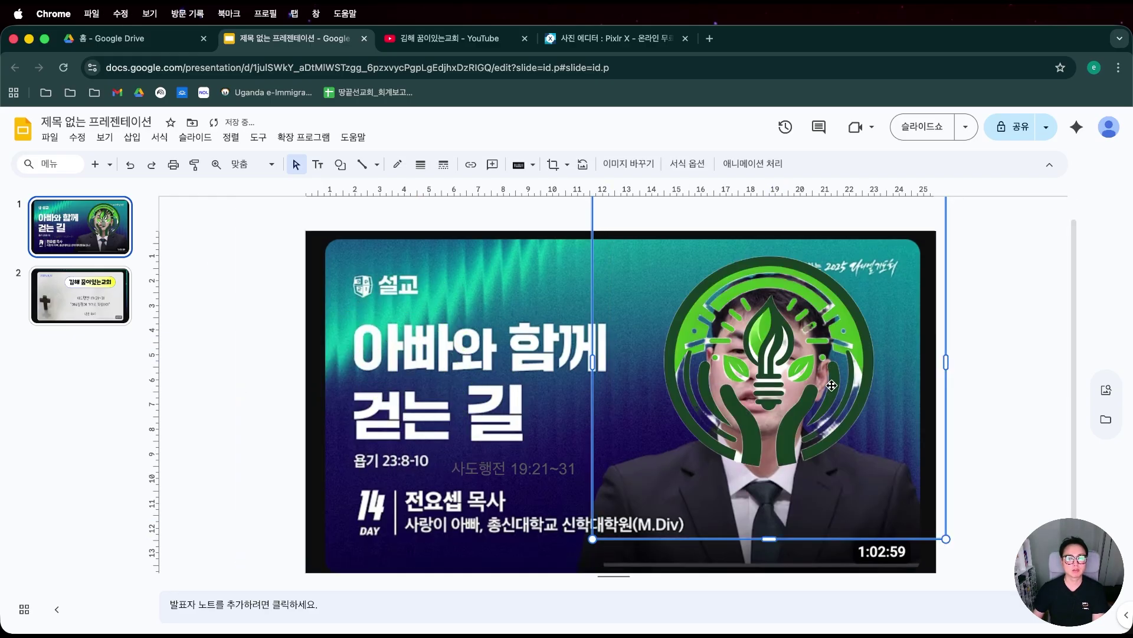
left_click(231, 137)
Delete the background image from the theme builder's layout.
mouse_move(195, 136)
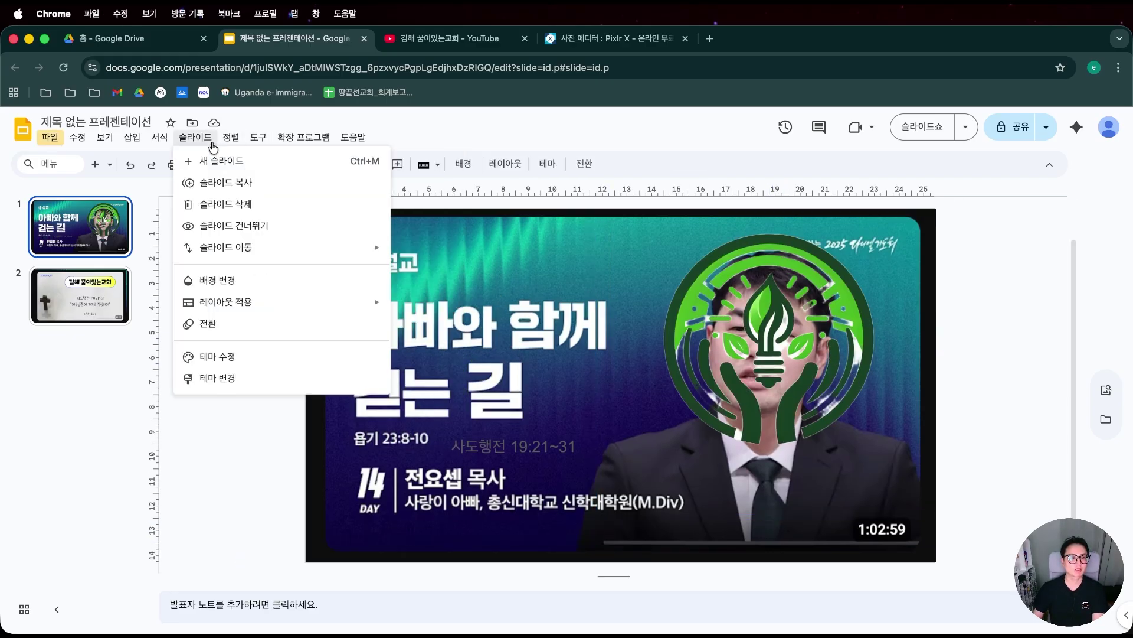
left_click(201, 379)
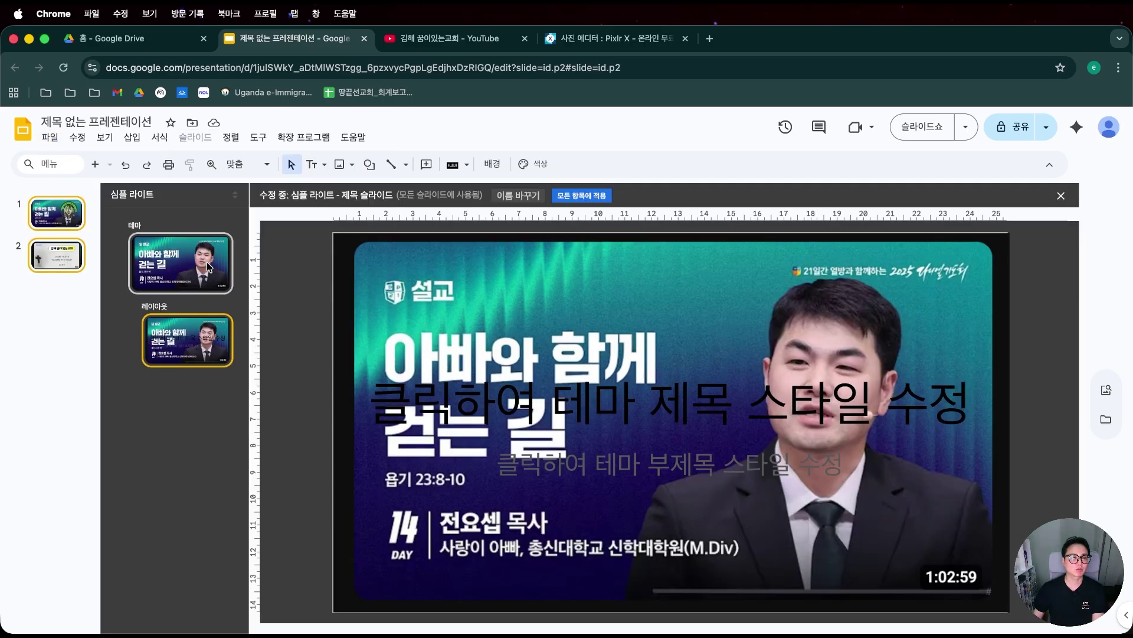
left_click(207, 261)
left_click(535, 318)
key("Delete")
left_click(188, 343)
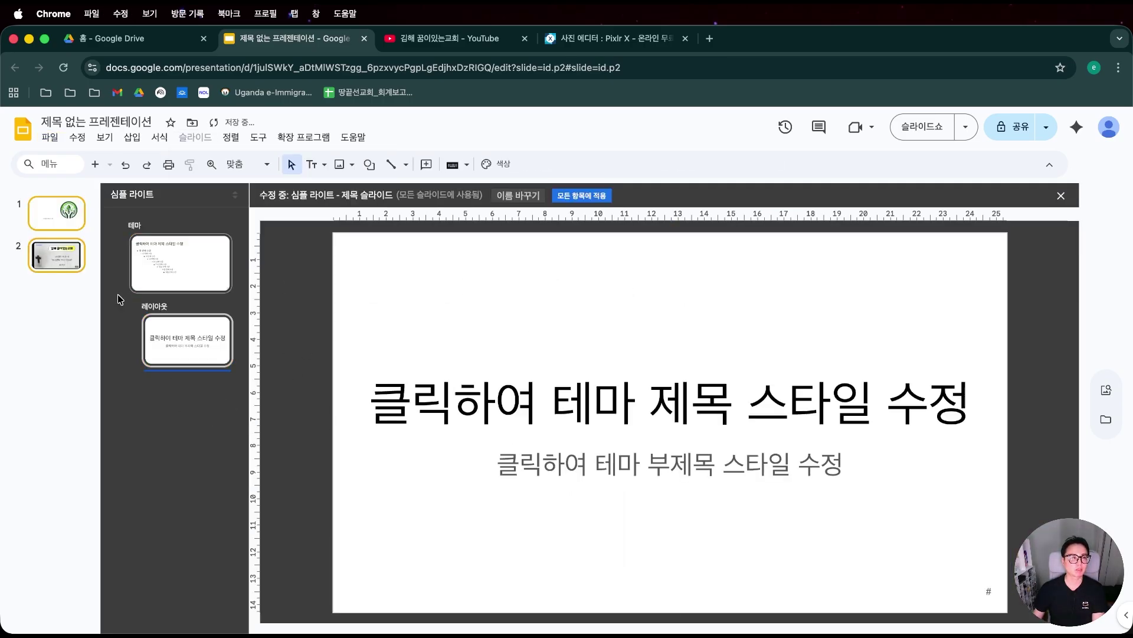
Add a third slide holding the pasted 아빠와 함께 걷는 길 thumbnail, then return to slide 1.
left_click(75, 253)
left_click(75, 366)
key("super+f")
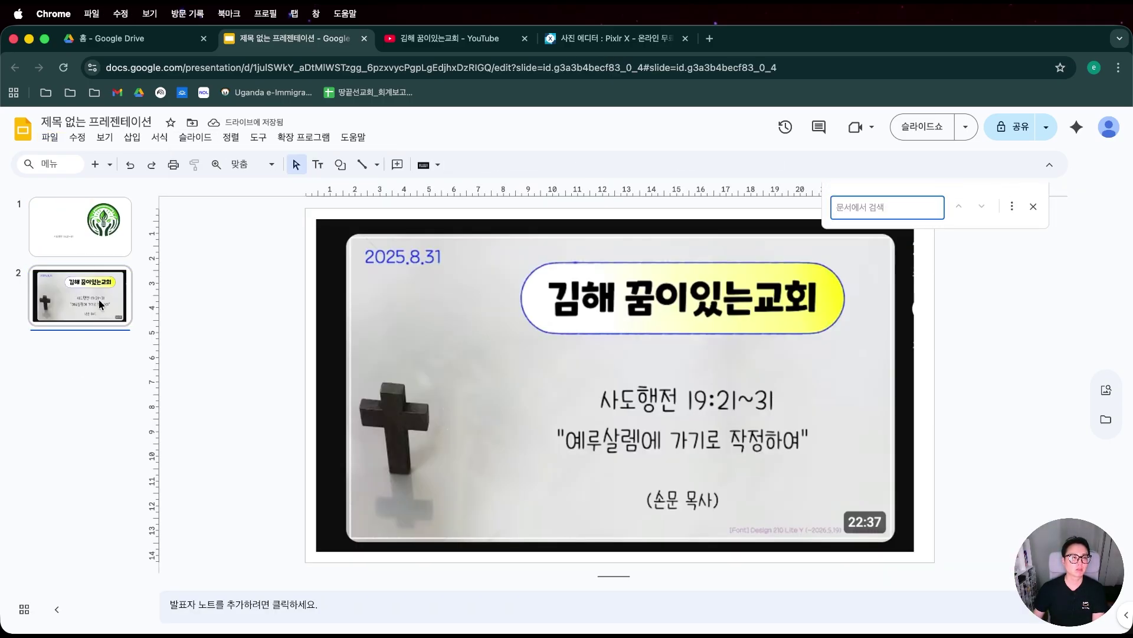
right_click(80, 340)
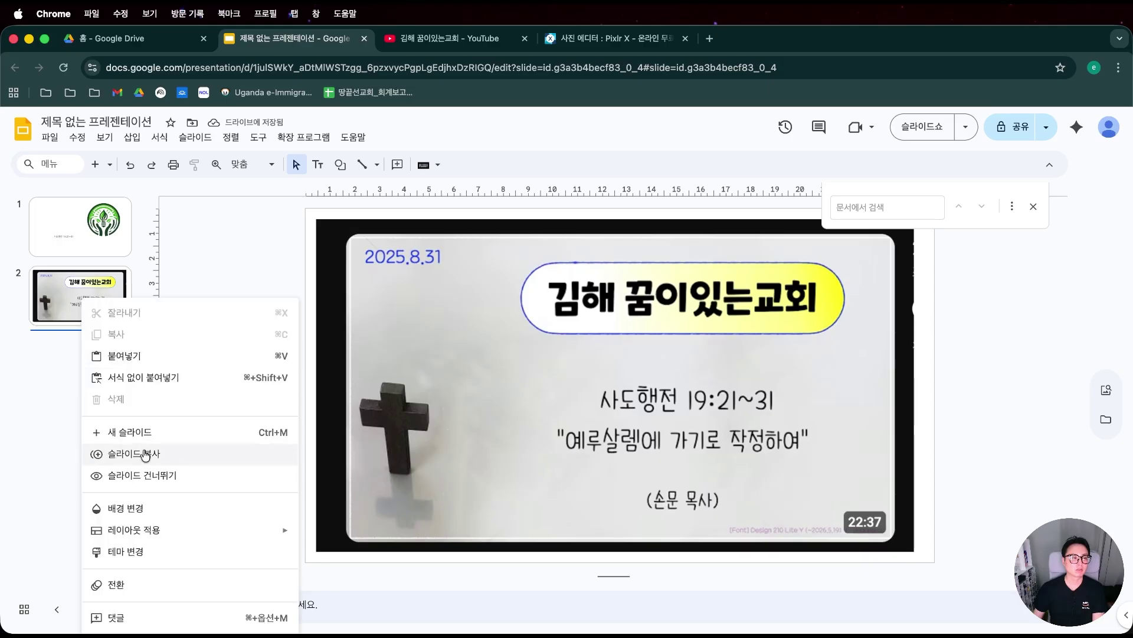
left_click(135, 430)
key("super+v")
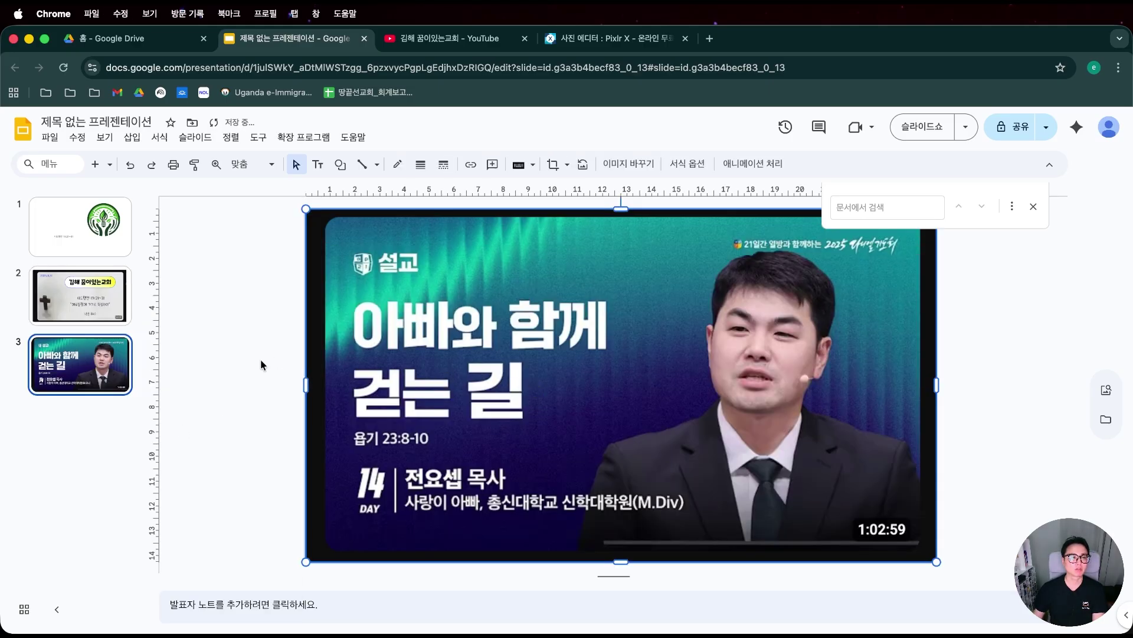
left_click(260, 362)
left_click(101, 254)
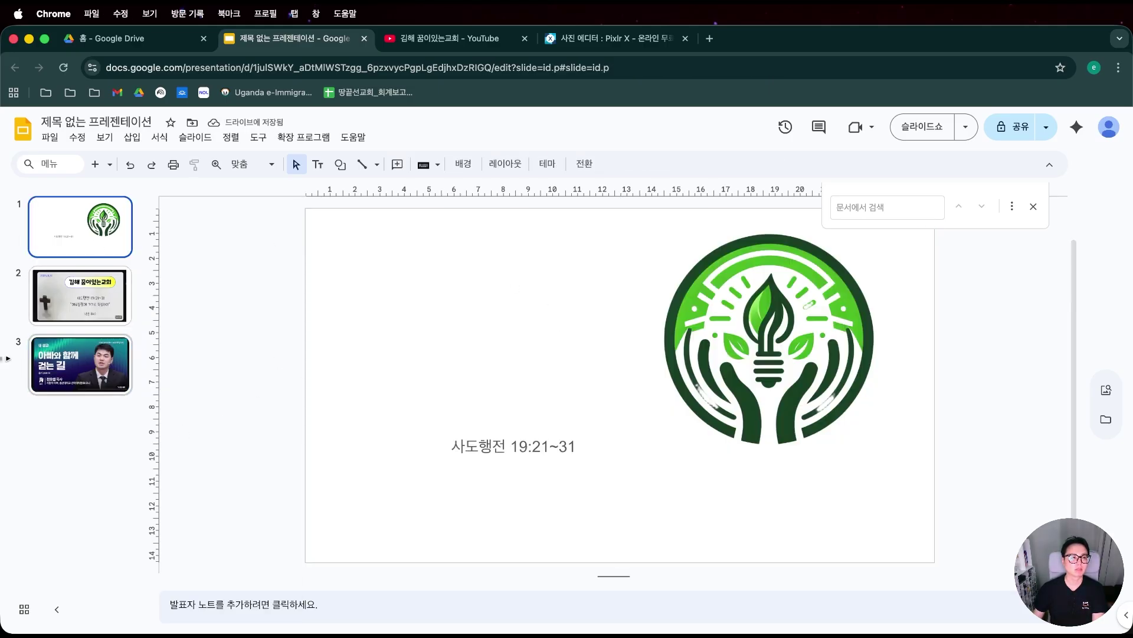
mouse_move(83, 373)
left_mouse_down()
mouse_move(83, 295)
mouse_move(89, 388)
left_mouse_up()
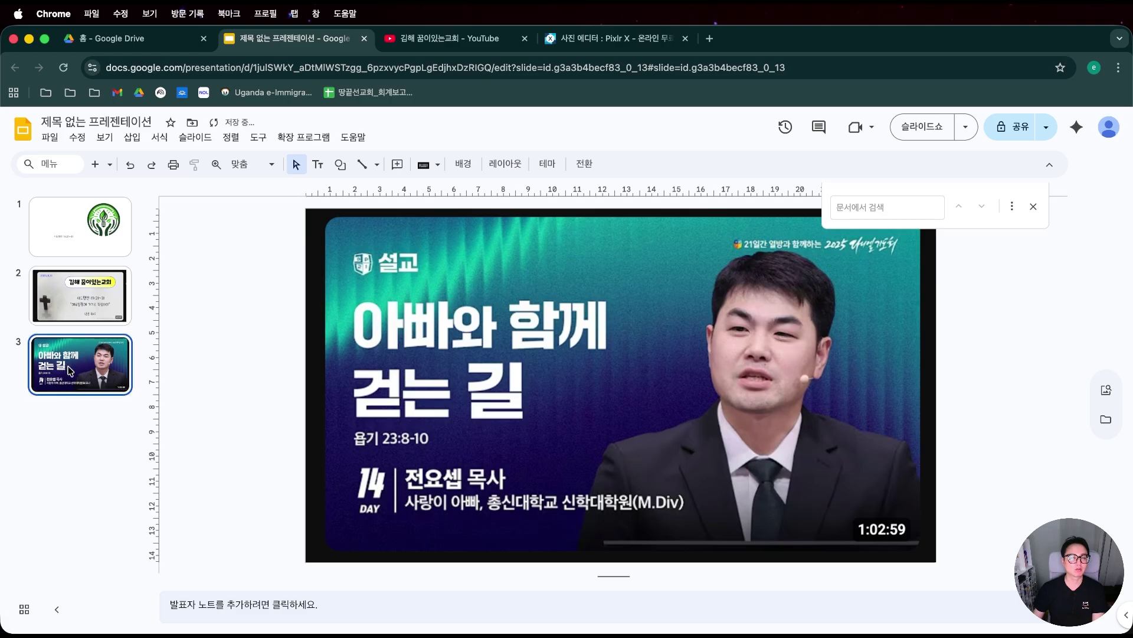
left_click(87, 306)
Shrink the logo to a small square in slide 1's top-left corner.
left_click(76, 242)
left_click(640, 271)
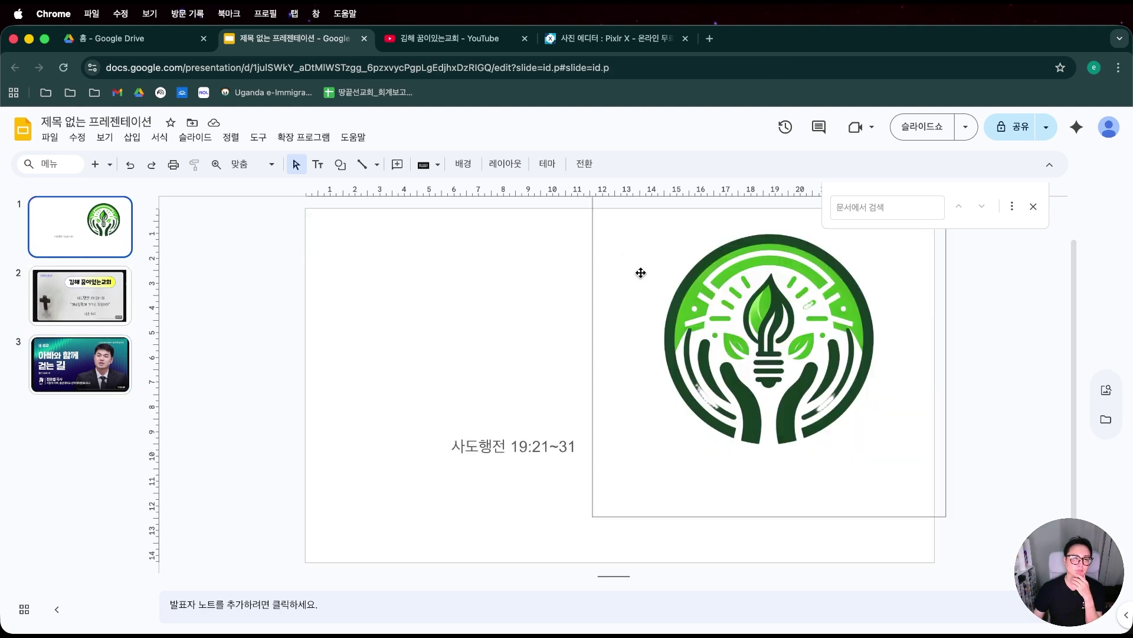
left_click_drag(485, 311, 472, 318)
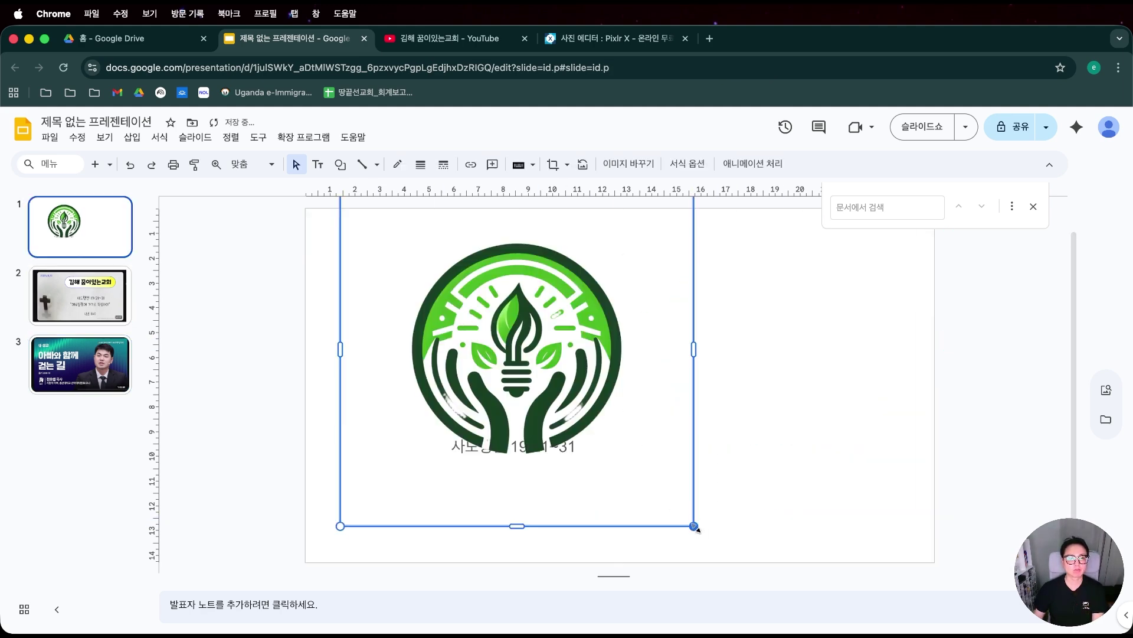
left_click_drag(696, 527, 455, 312)
left_click_drag(413, 265, 404, 299)
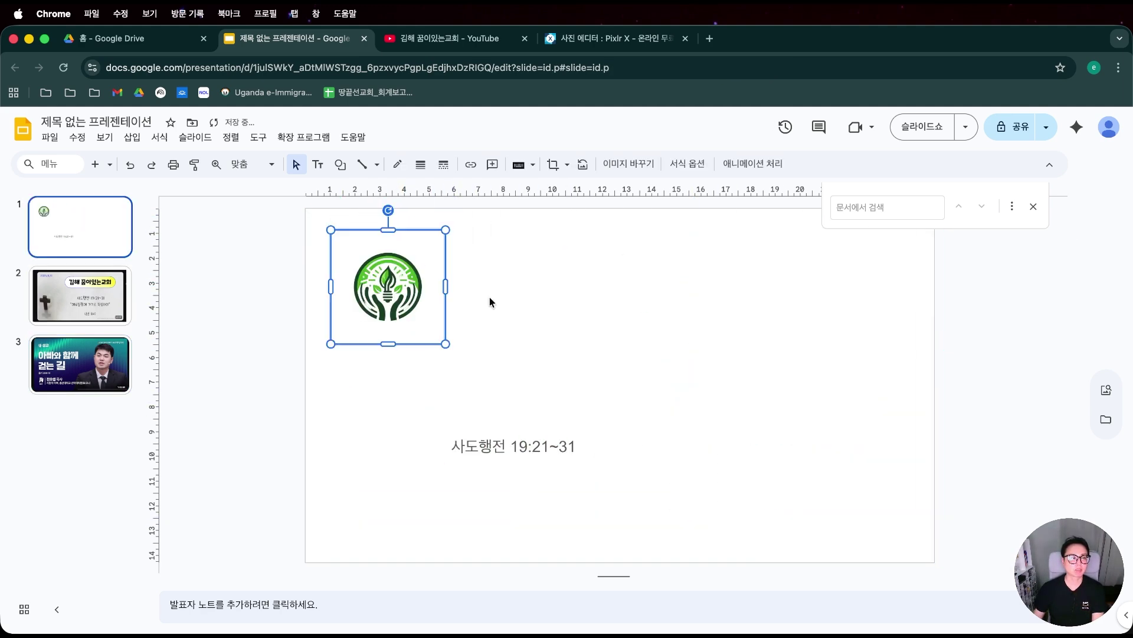
left_click(489, 302)
left_click(80, 295)
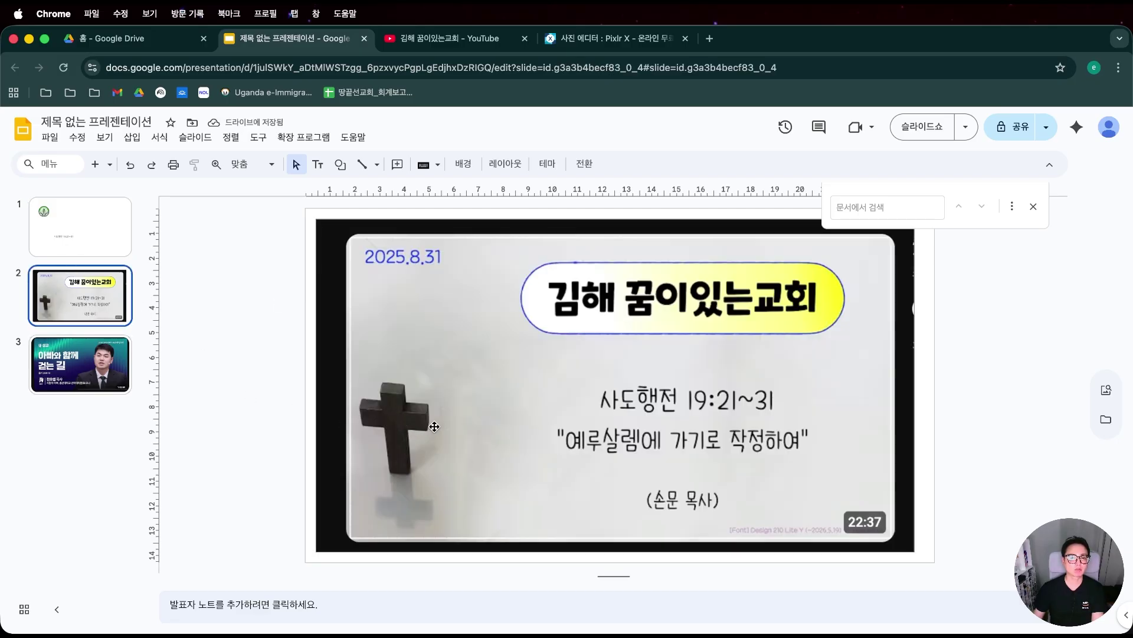
left_click(91, 230)
Duplicate the 사도행전 19:21~31 verse box upward and retype the copy as 2025.8.31.
left_click(494, 445)
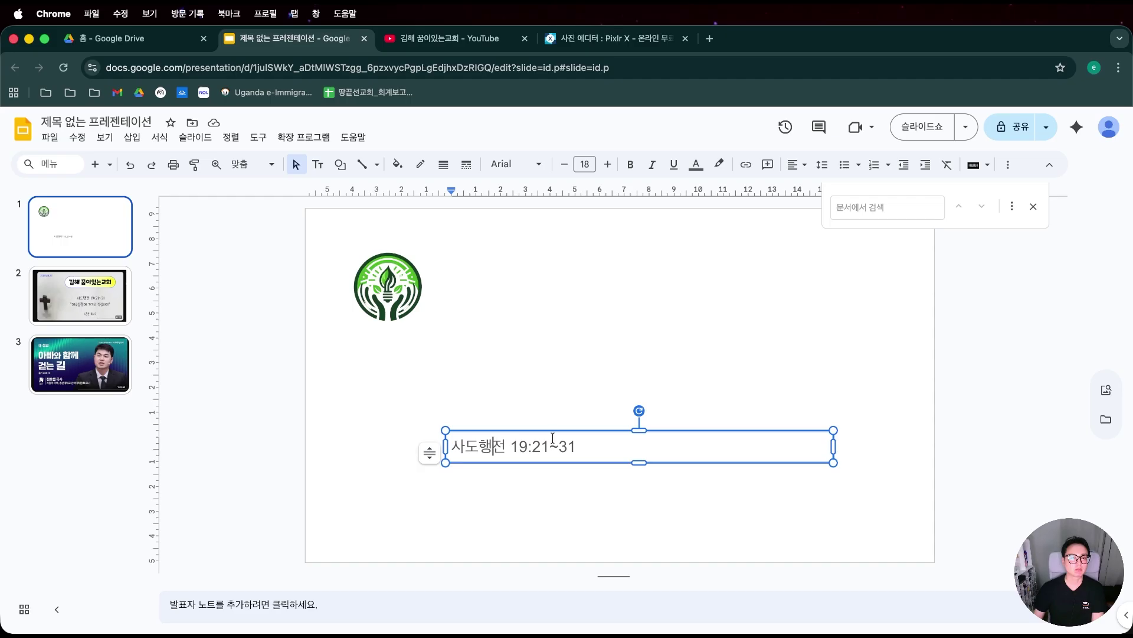
left_click_drag(553, 430, 550, 368)
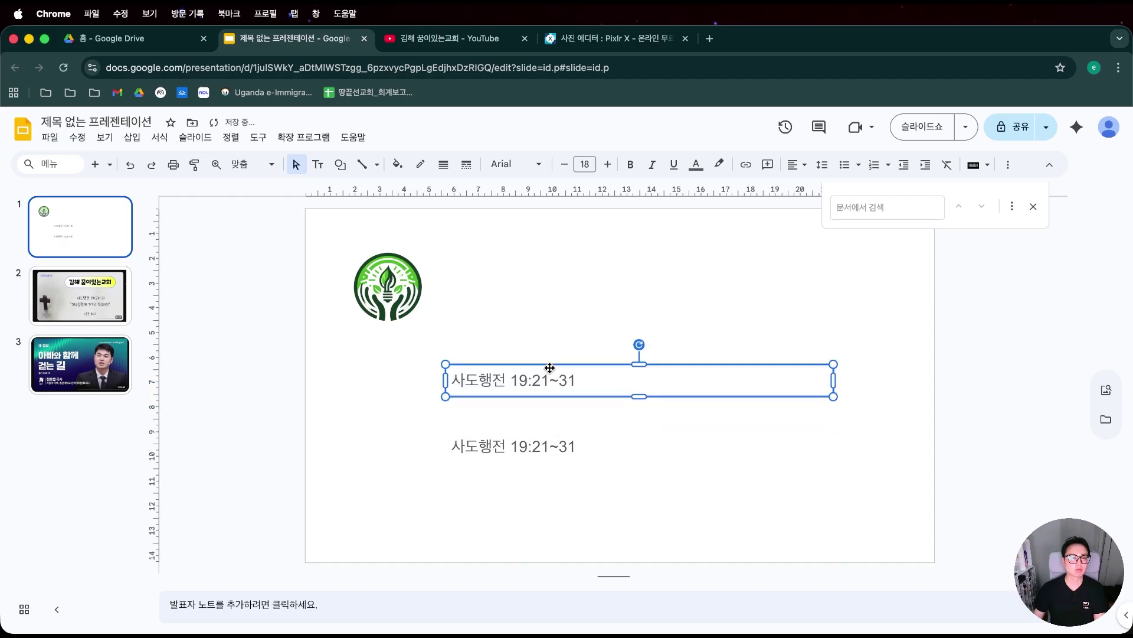
triple_click(543, 377)
left_click(105, 300)
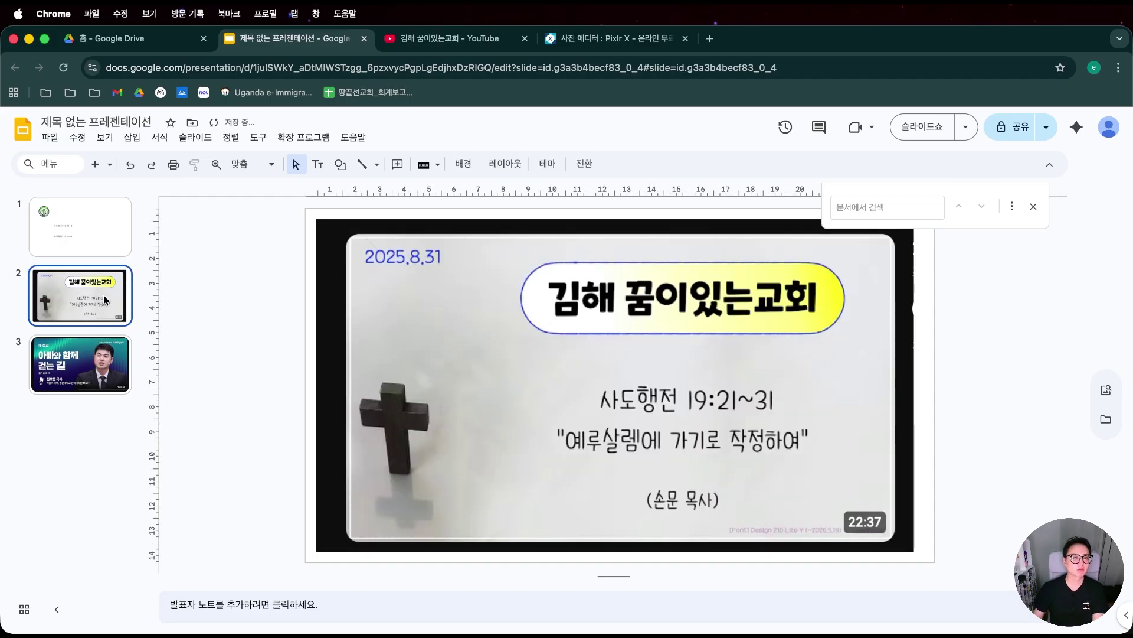
left_click(87, 223)
triple_click(493, 379)
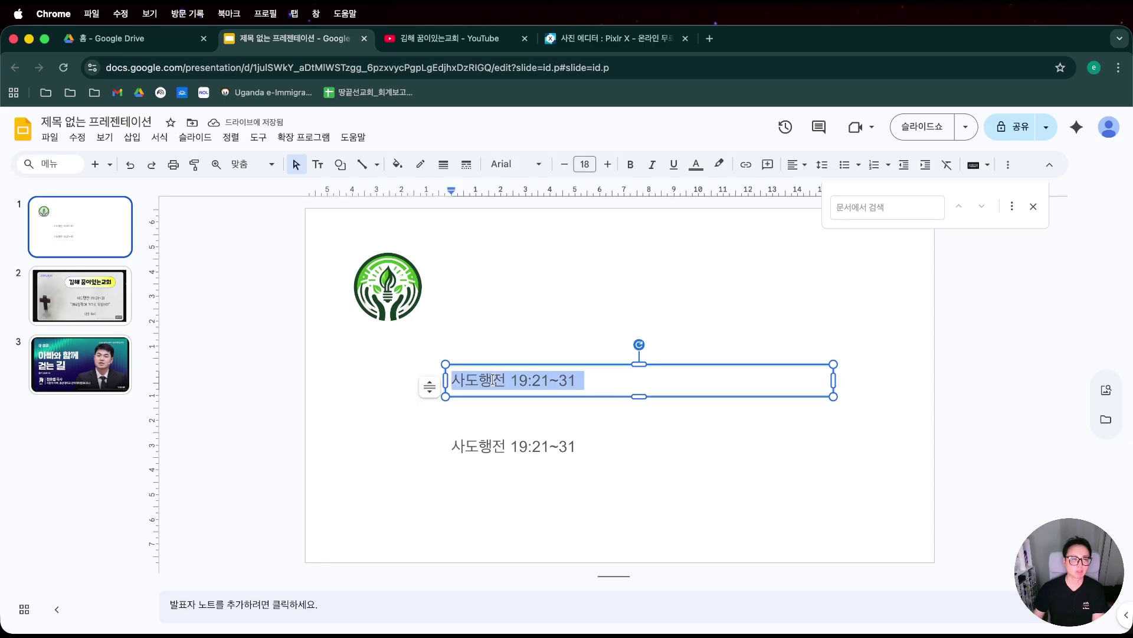
type("2025.8")
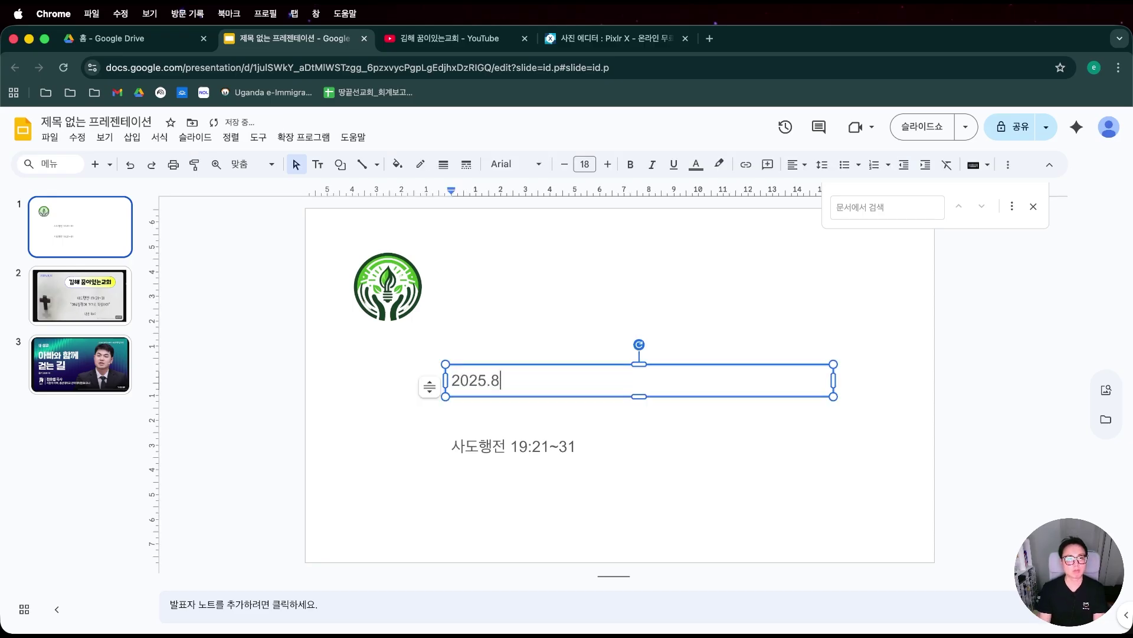
type(".31")
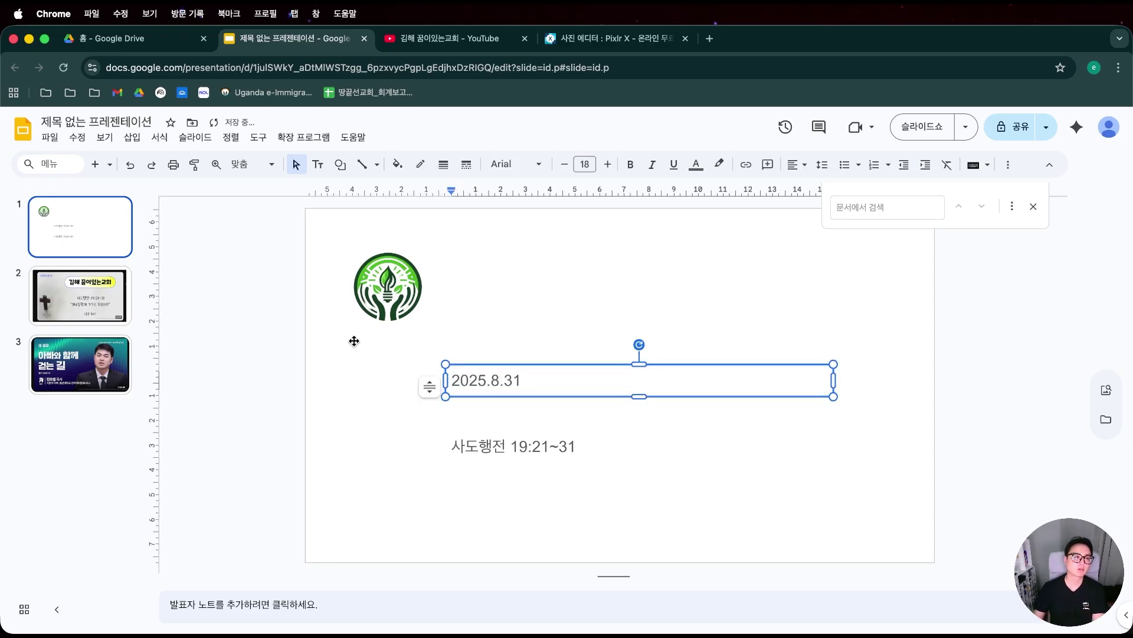
Duplicate the 2025.8.31 date box once more just above it.
left_click(121, 298)
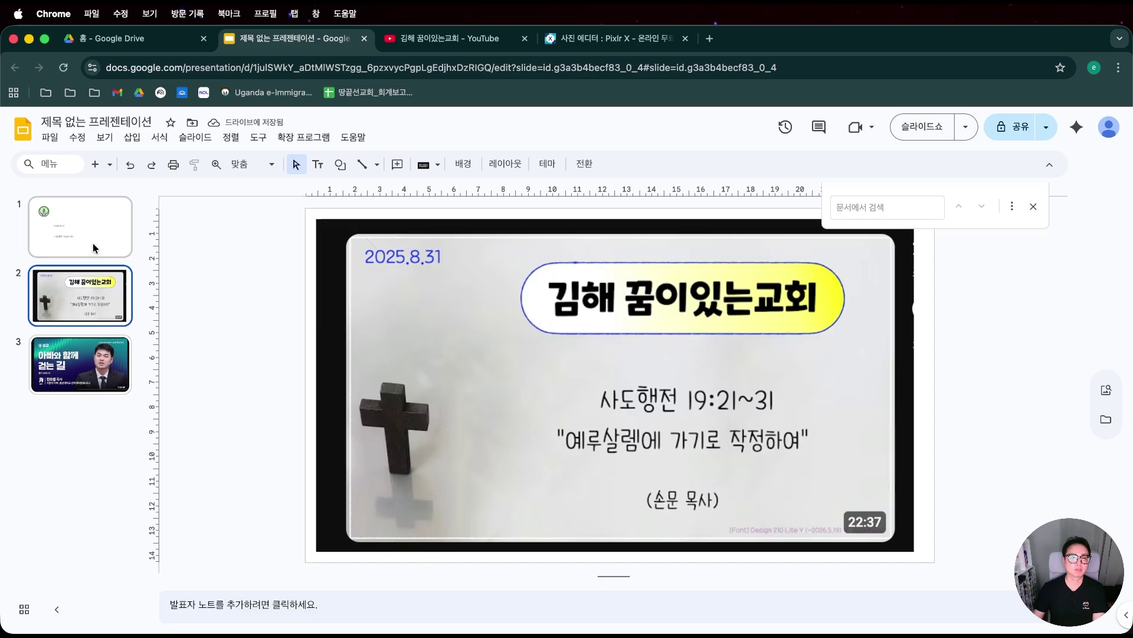
left_click(94, 243)
left_click(499, 371)
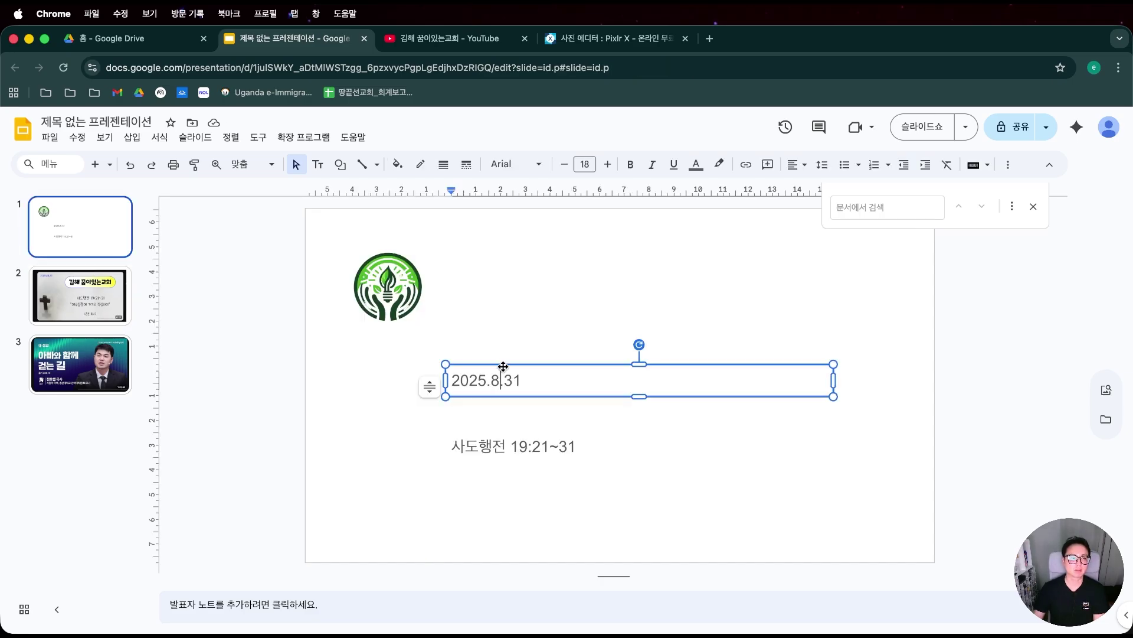
left_click_drag(504, 314, 504, 314)
left_click(504, 325)
Retype the copied date box as 예루살렘에 가기로 작정하여, broken over two lines.
key("super+a")
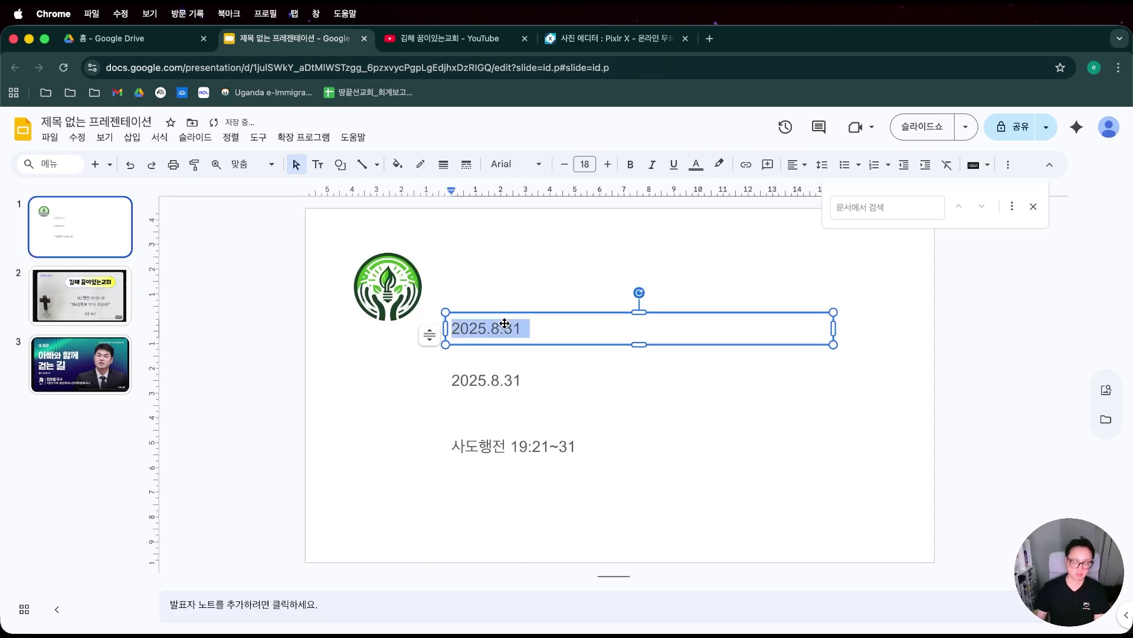
type("d")
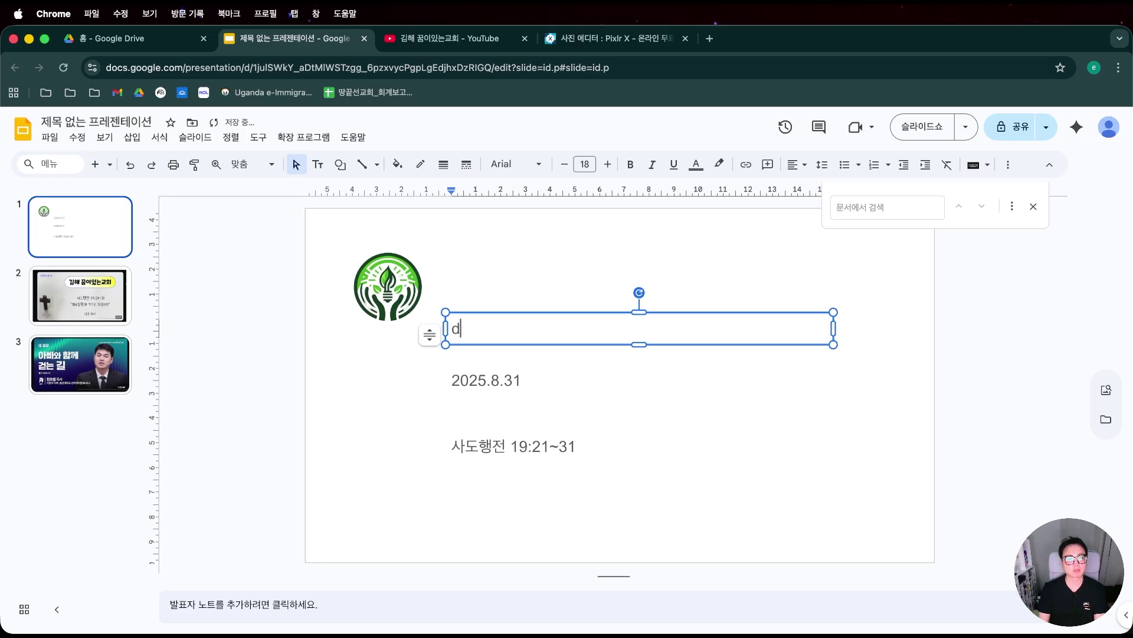
type("Ptnf예루새")
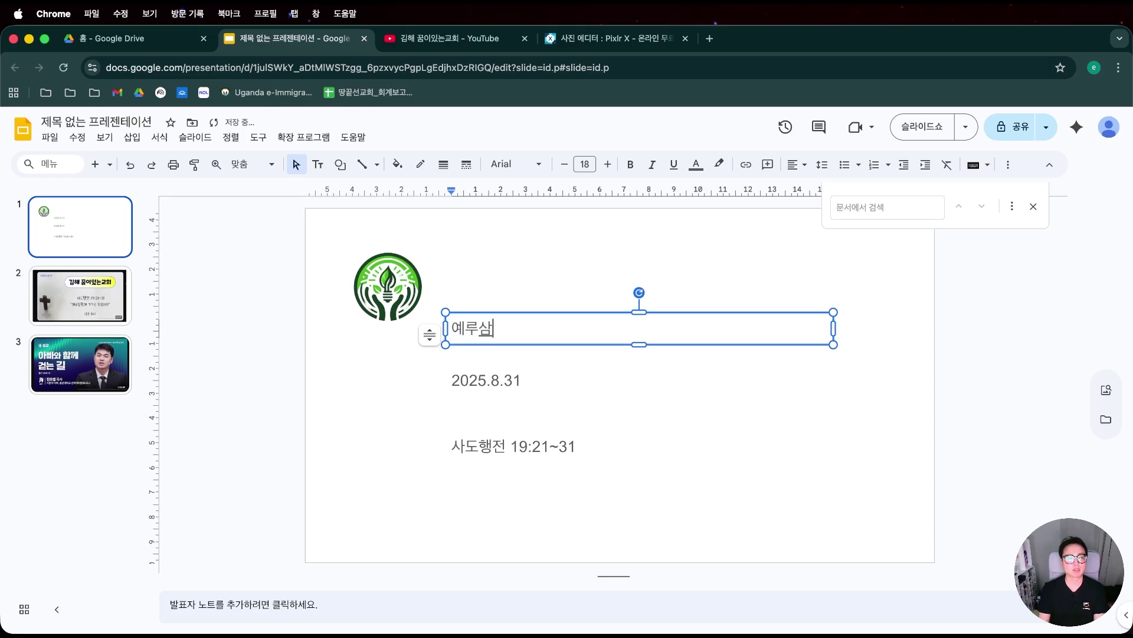
type("살렘에 가기로 작")
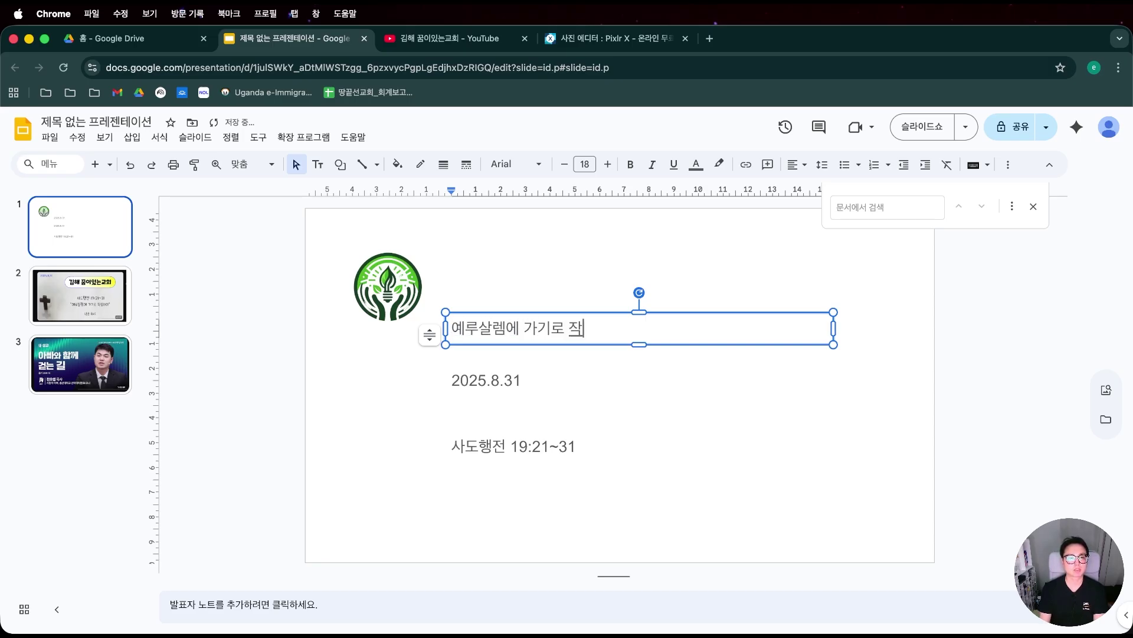
type("정하여")
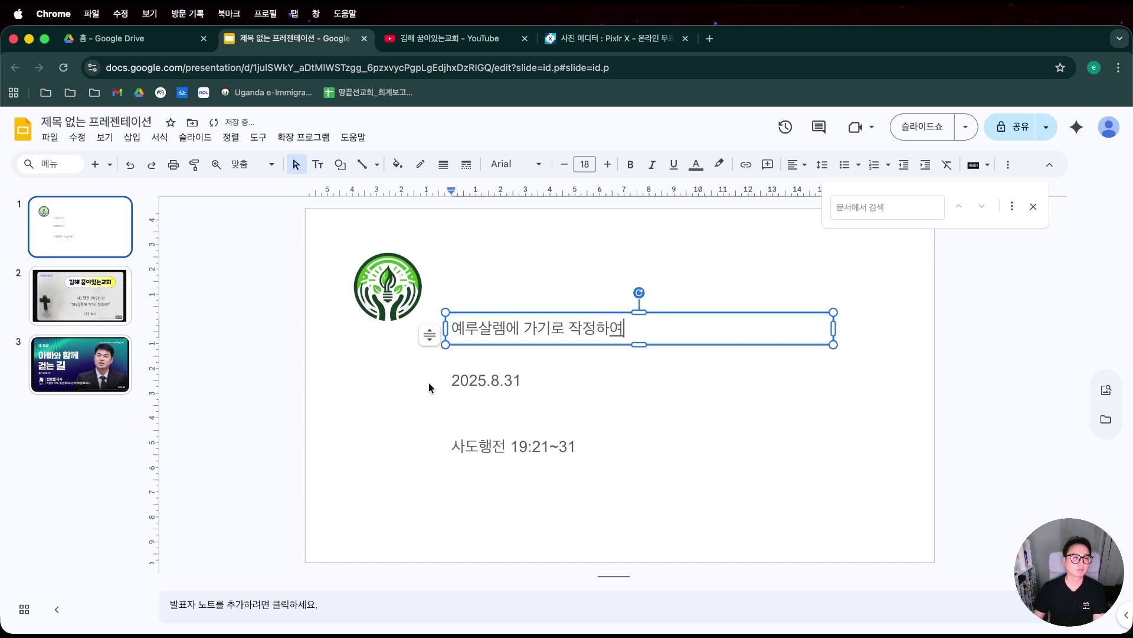
left_click(444, 387)
left_click(538, 329)
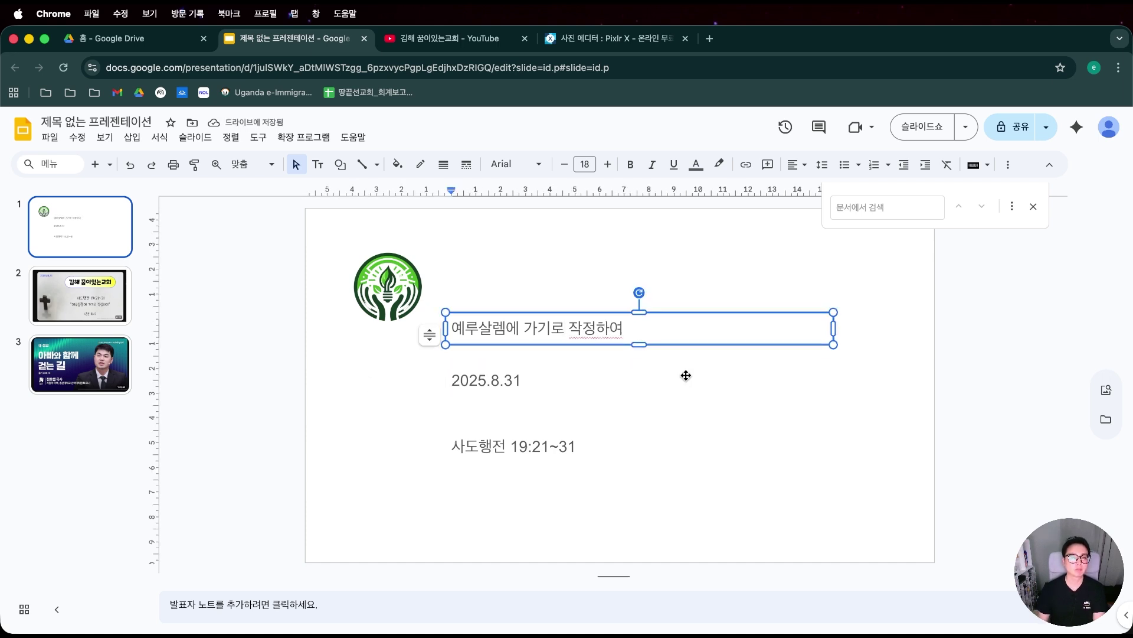
key("super+Left")
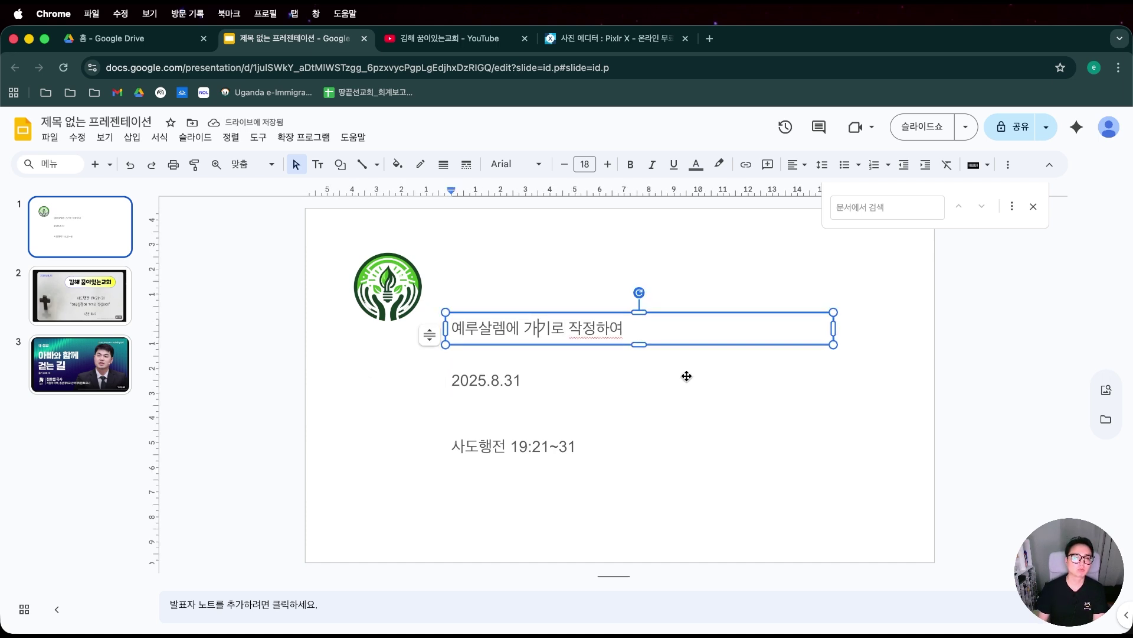
key("Return")
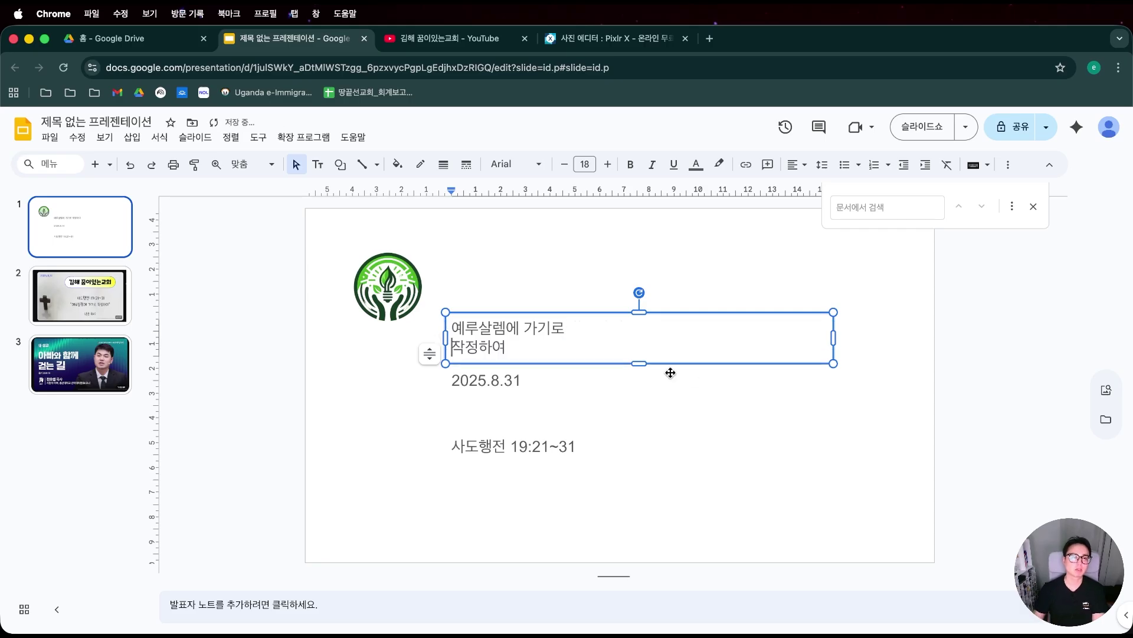
left_click(578, 282)
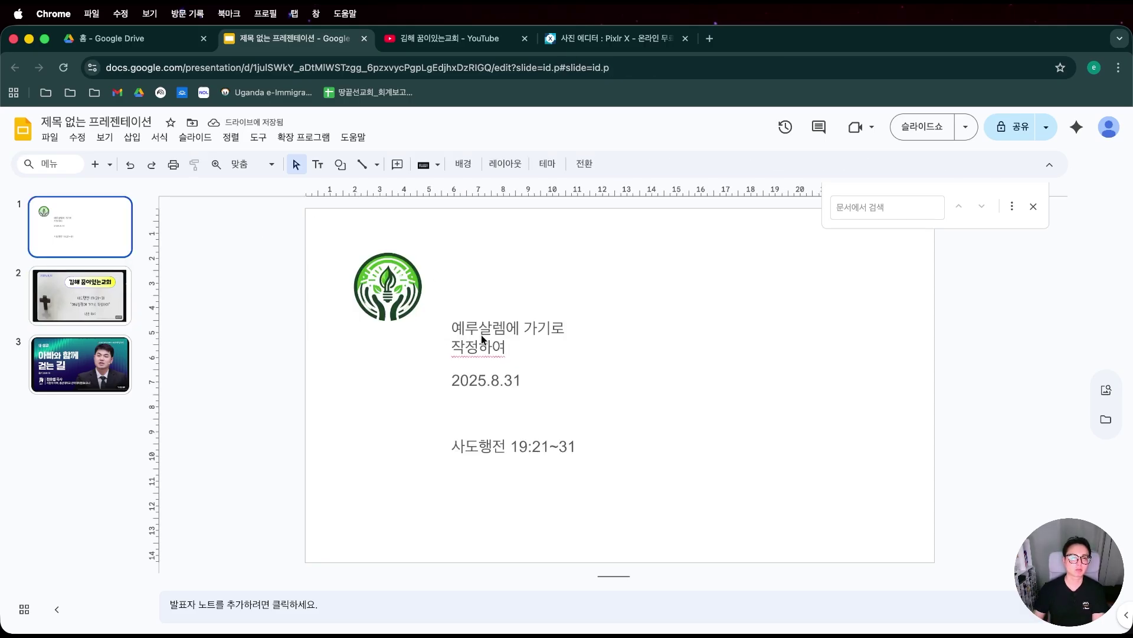
left_click(120, 296)
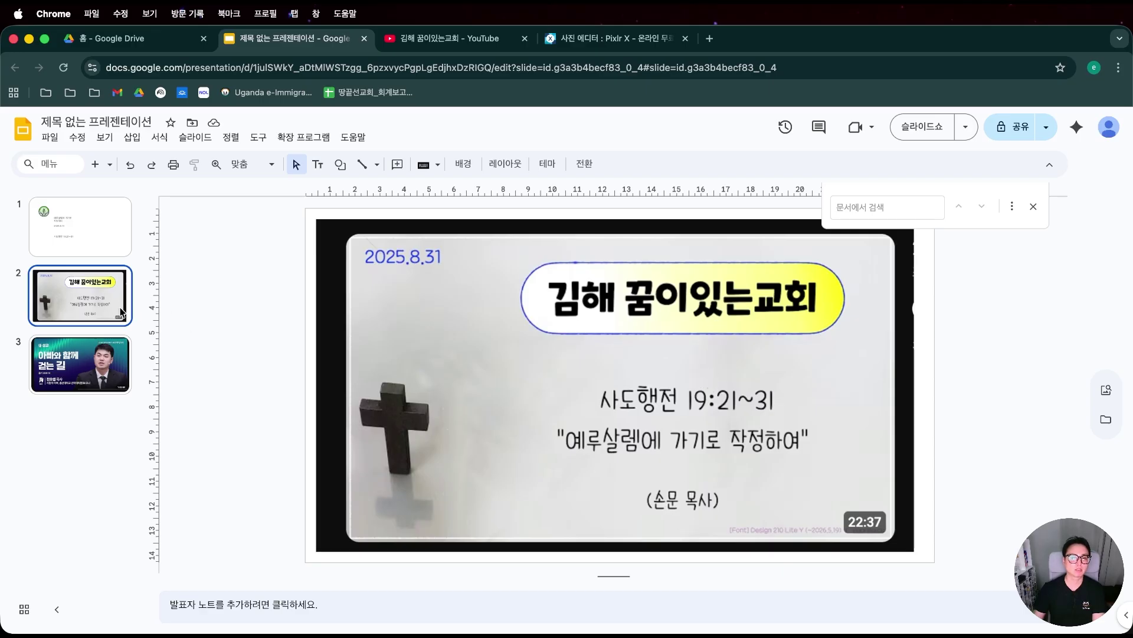
left_click(98, 225)
left_click(488, 328)
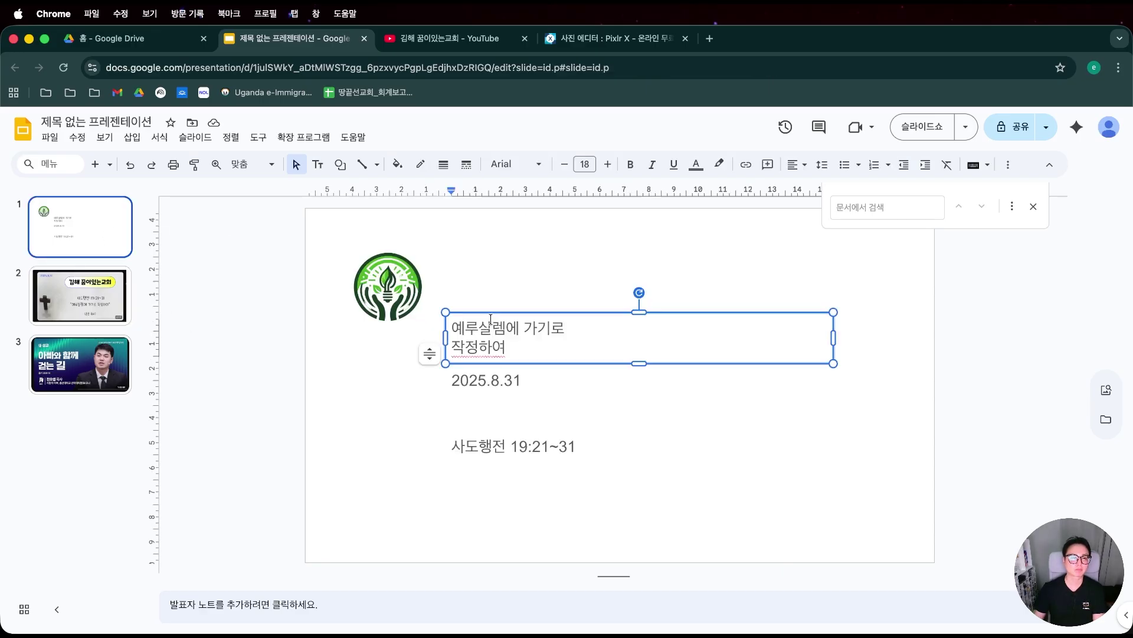
Duplicate the title box, retype it as the pastor's name, and place a copy at the slide bottom.
left_click_drag(493, 313, 495, 247)
left_click(496, 264)
key("super+a")
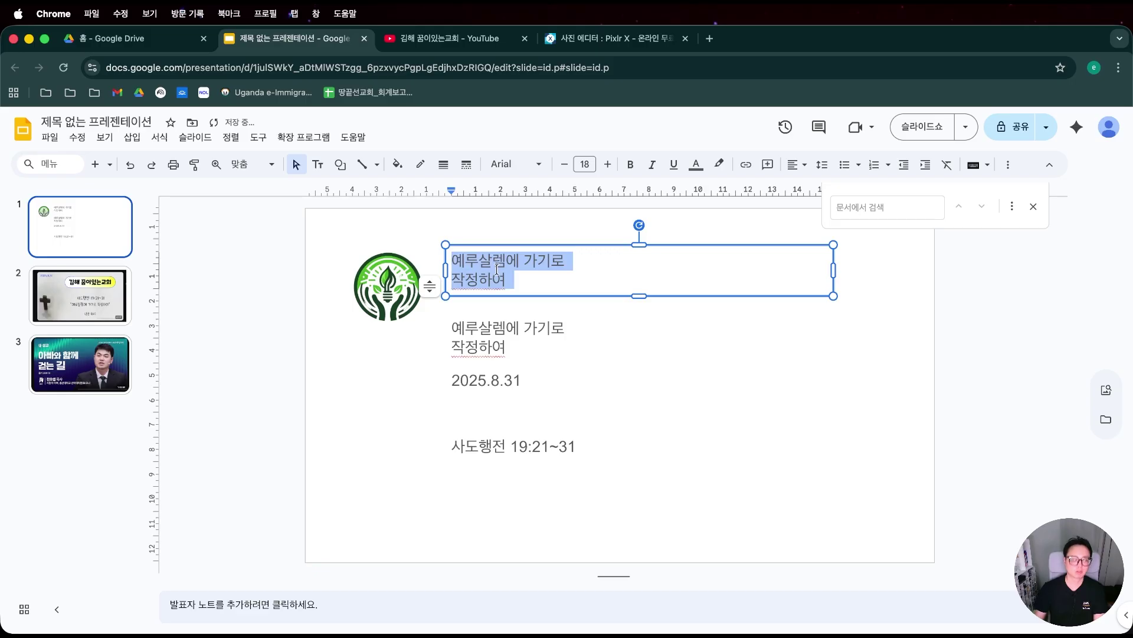
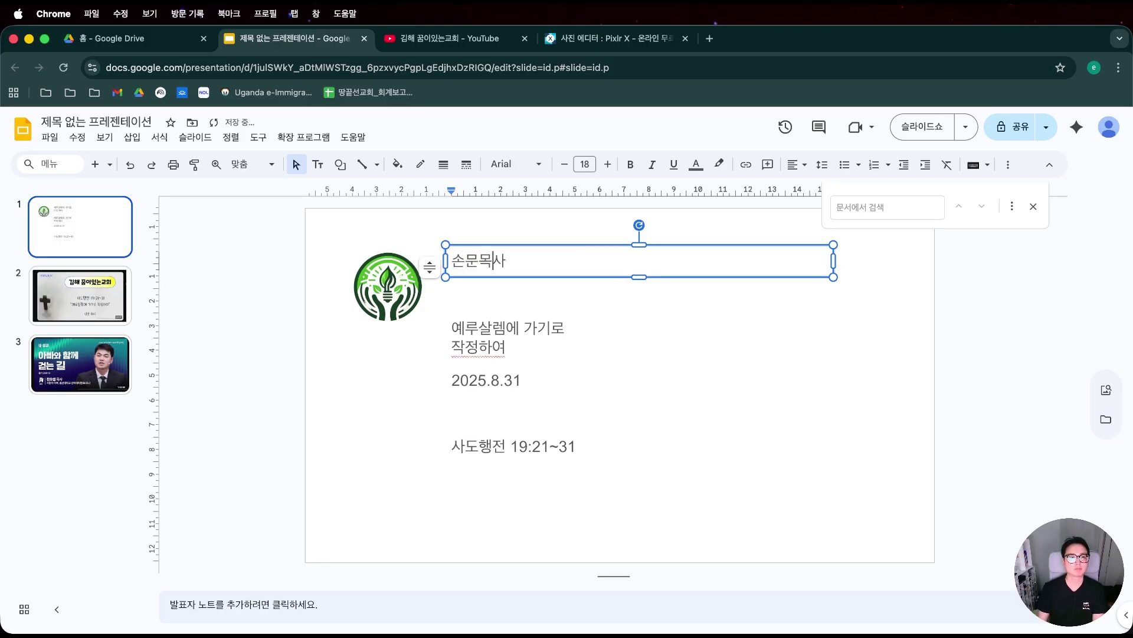
left_click(720, 383)
left_click(500, 258)
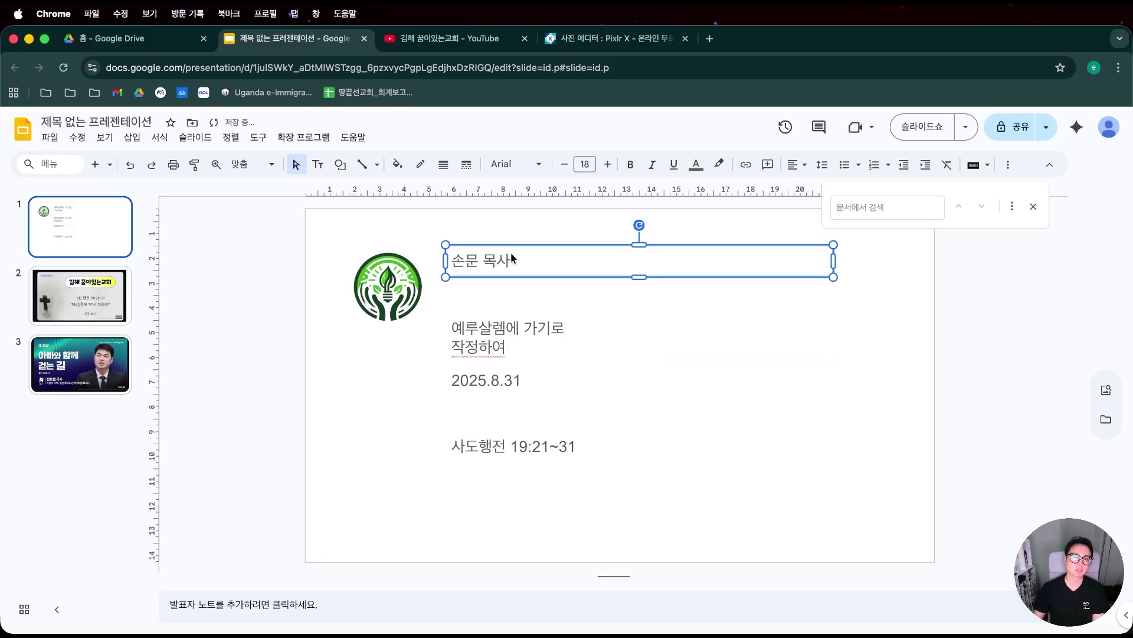
mouse_move(520, 245)
left_mouse_down()
mouse_move(538, 555)
mouse_move(505, 481)
mouse_move(510, 260)
left_mouse_up()
Retype the top box as 꿈이있는교회 and narrow it to fit beside the logo.
left_click(543, 550)
left_click(499, 552)
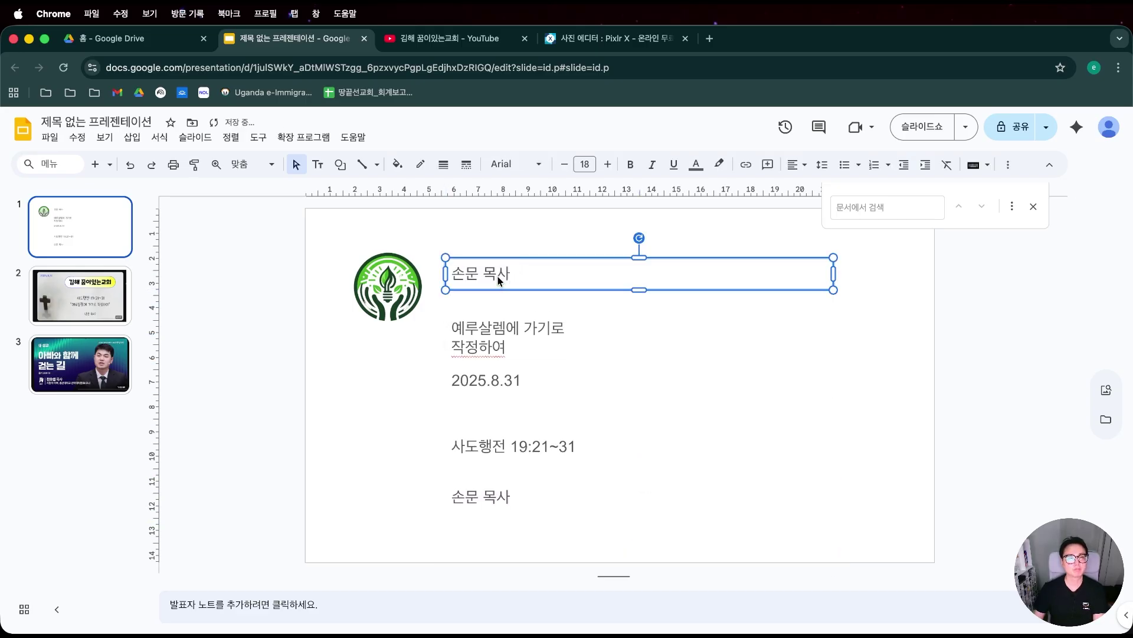
triple_click(499, 272)
type("꿈이있는")
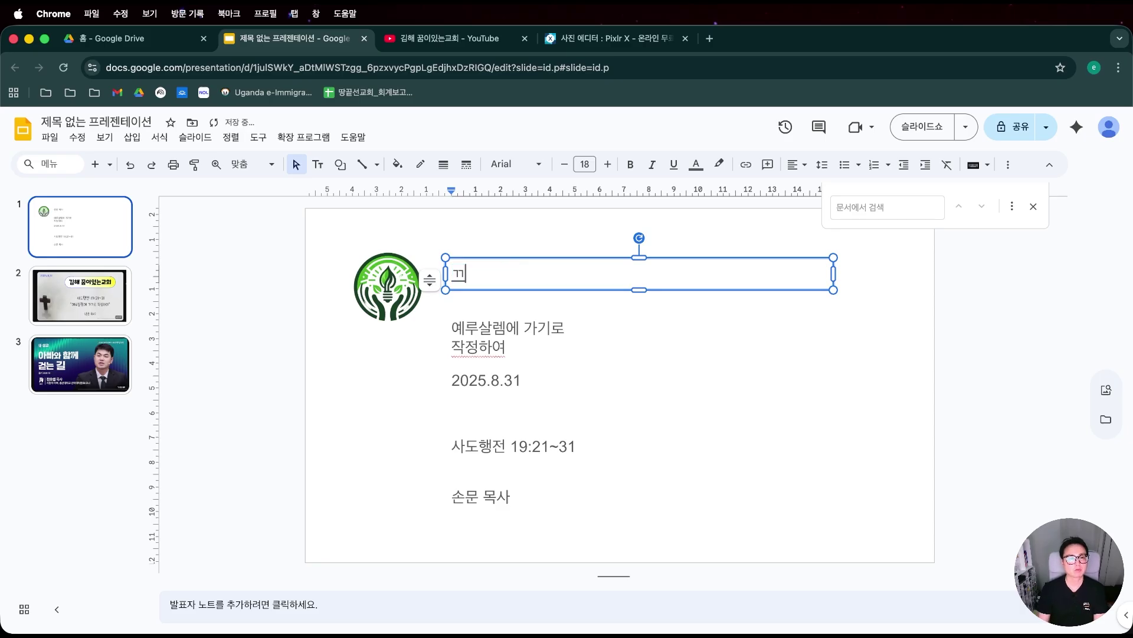
type("교회")
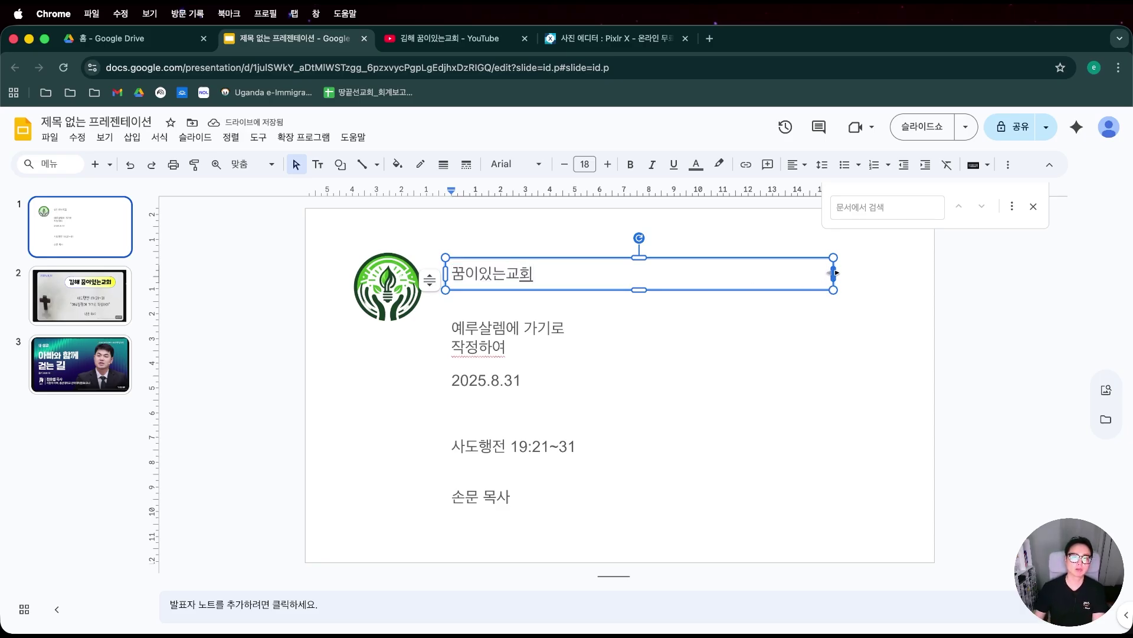
left_click_drag(834, 274, 559, 273)
left_click(614, 290)
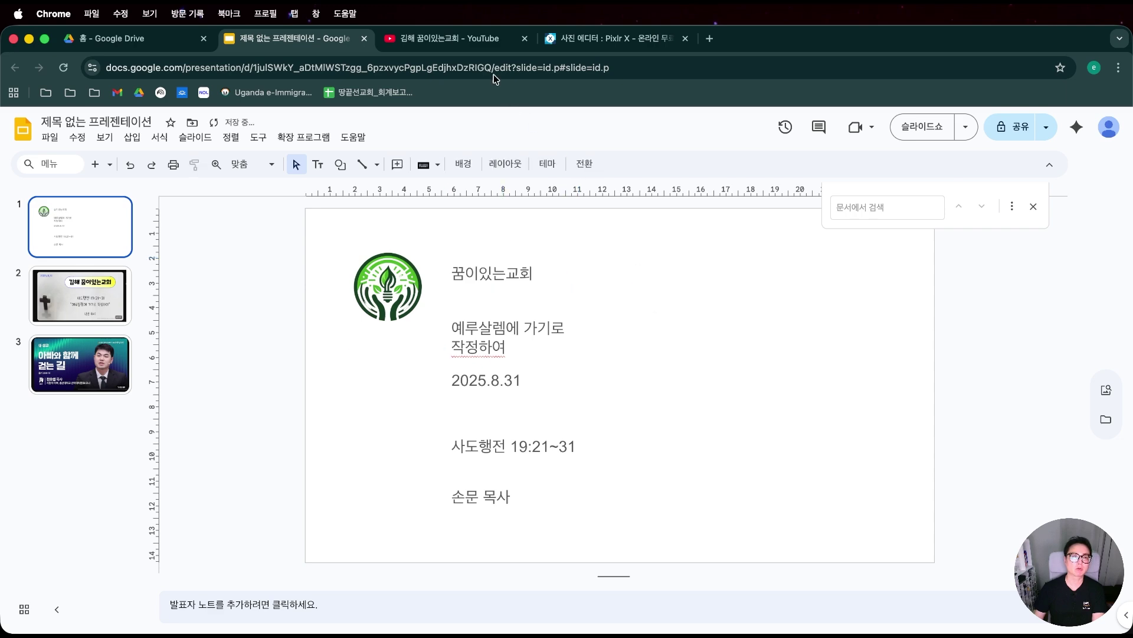
left_click(461, 38)
Open the 김해 꿈이있는교회 channel's description and copy the denomination 대한예수교 장로회(통합).
scroll(438, 362, "up", 10)
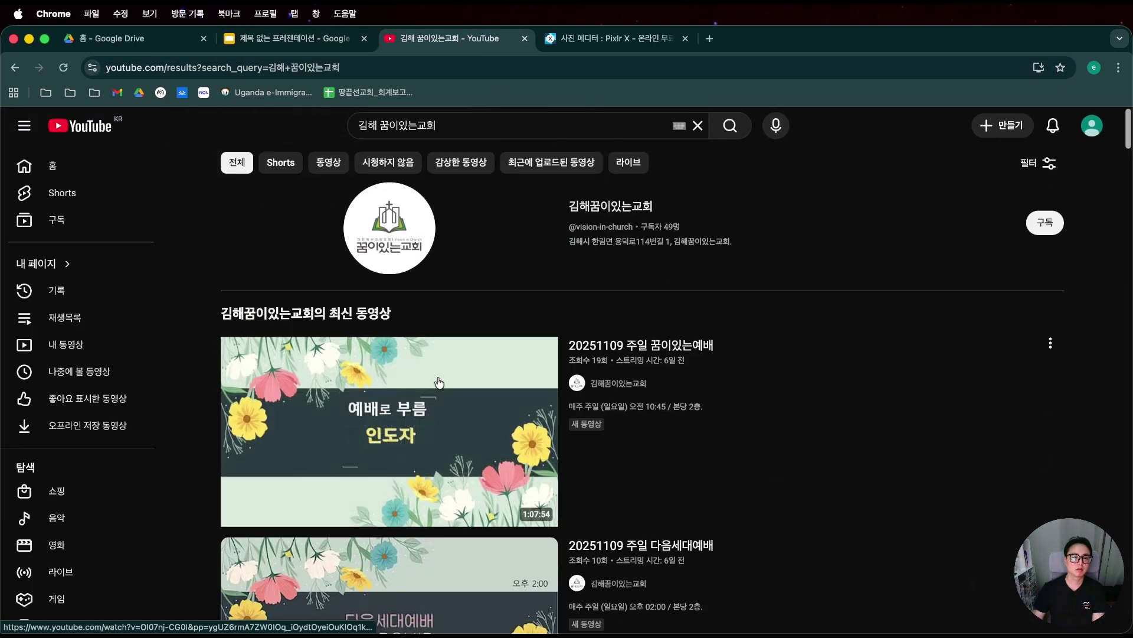
scroll(438, 362, "down", 6)
left_click(607, 305)
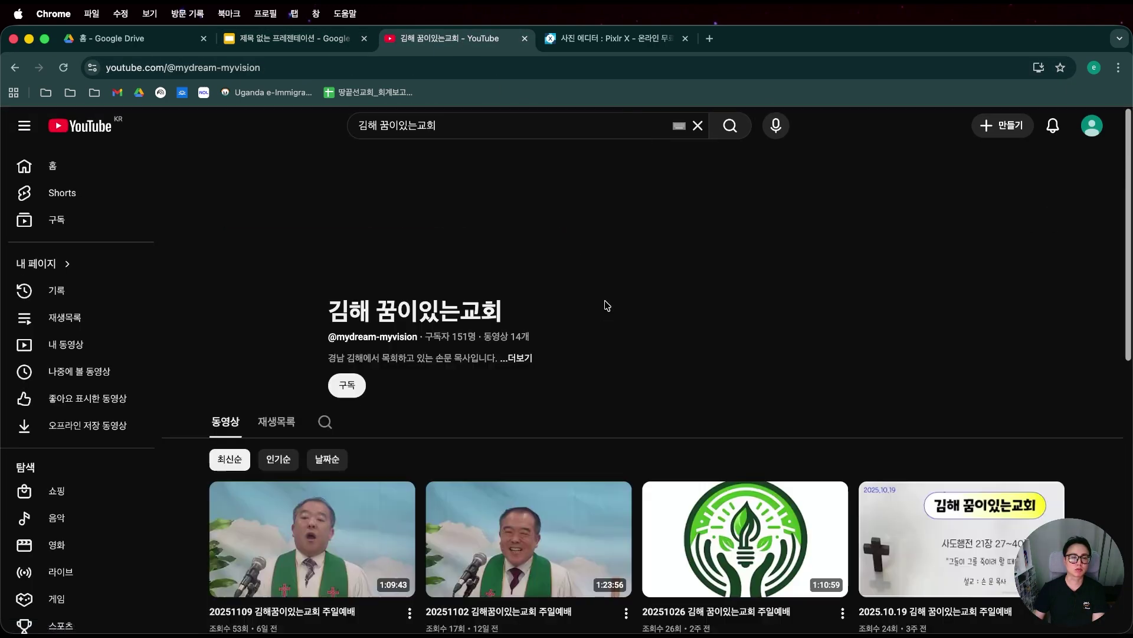
left_click(543, 358)
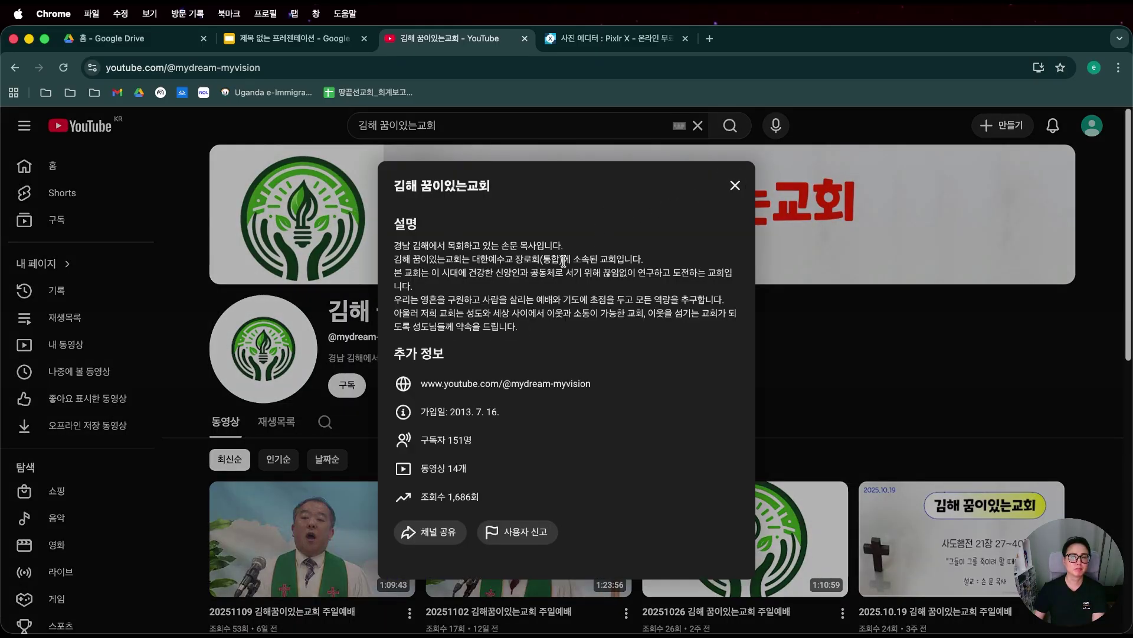
left_click_drag(564, 260, 471, 259)
key("ctrl+c")
left_click(528, 286)
left_click(735, 185)
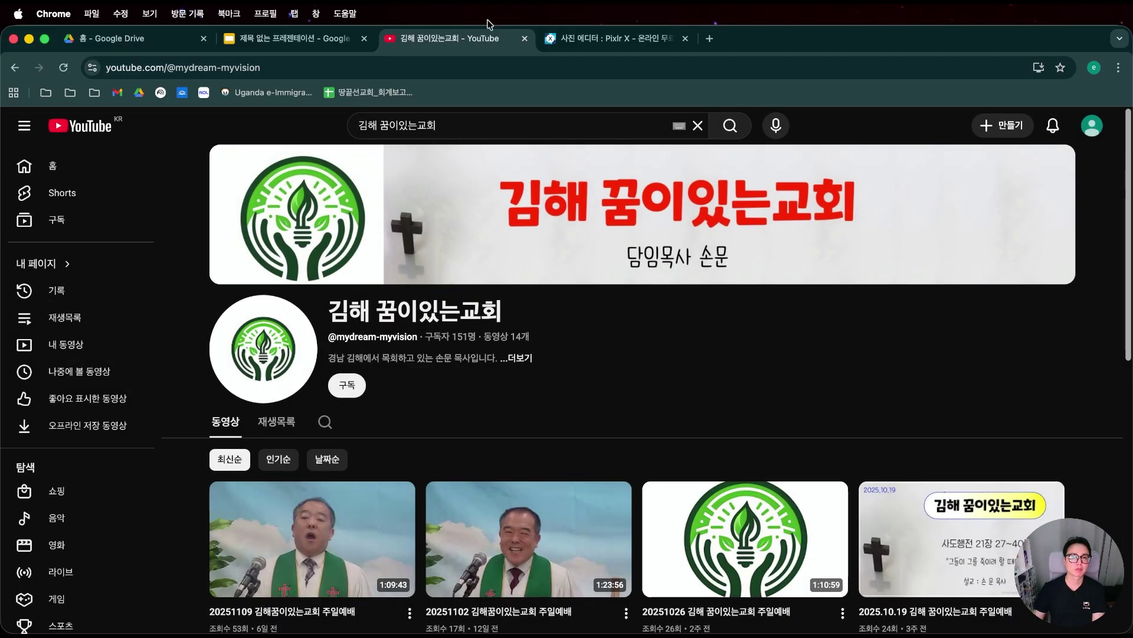
left_click(608, 39)
Paste 대한예수교 장로회(통합) as plain text above 꿈이있는교회, then select both lines.
left_click(286, 39)
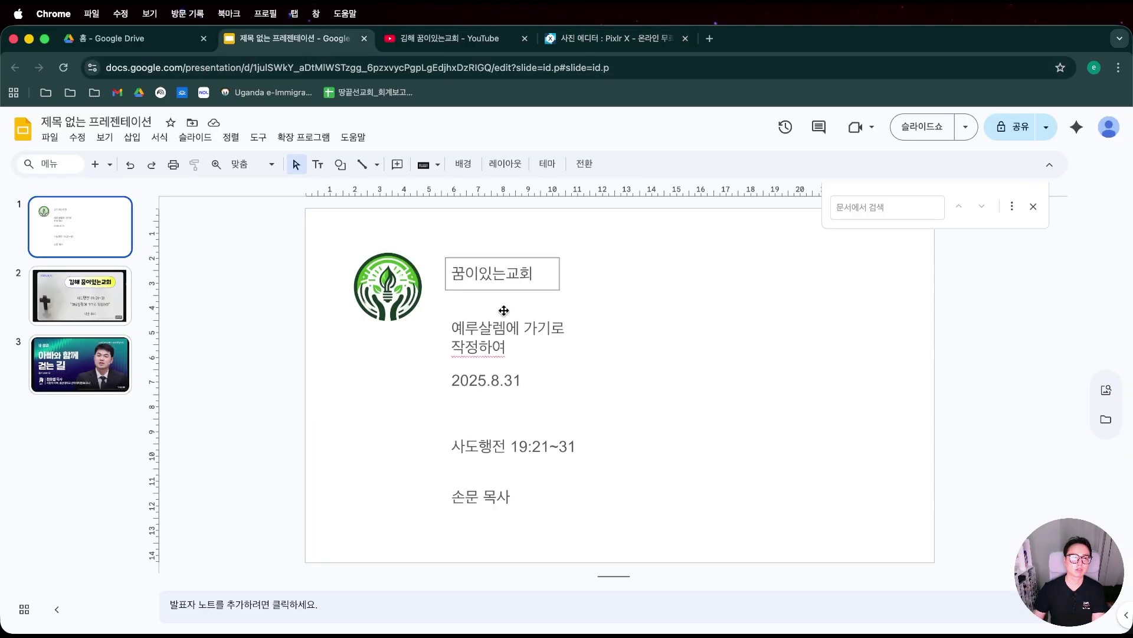
left_click(504, 273)
key("Home")
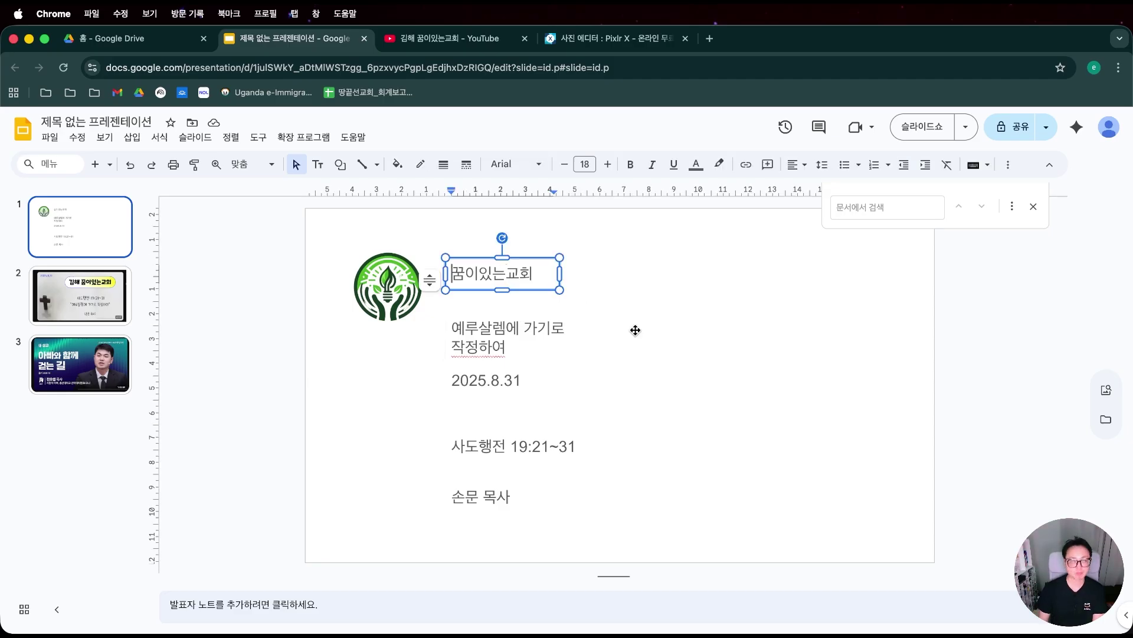
key("ctrl+v")
key("ctrl+z")
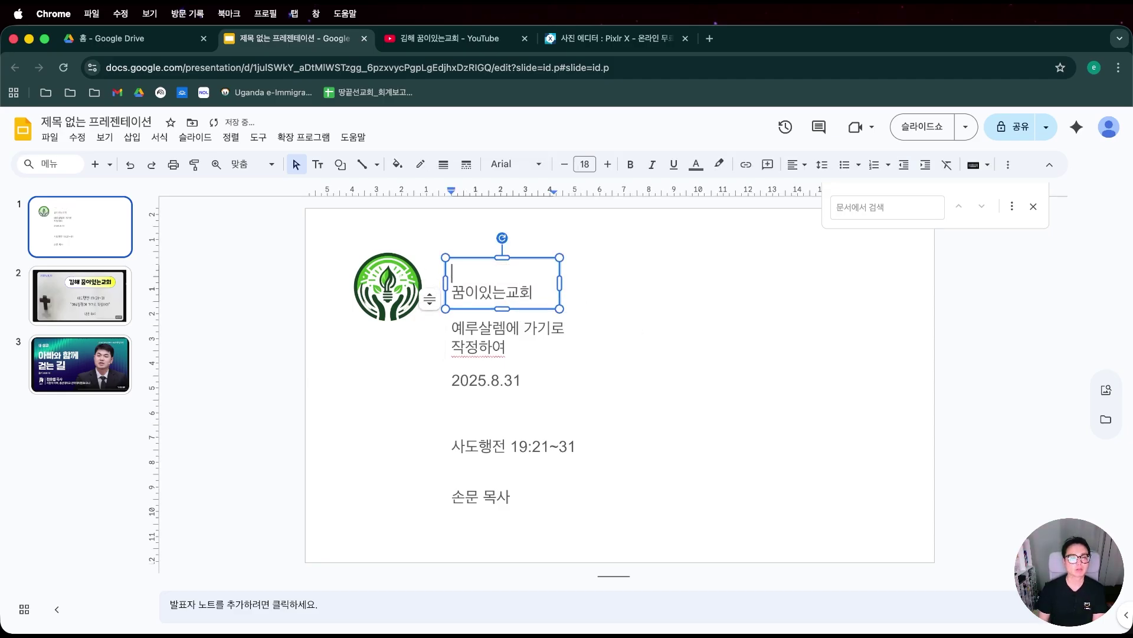
key("ctrl+shift+v")
key("super+shift+Up")
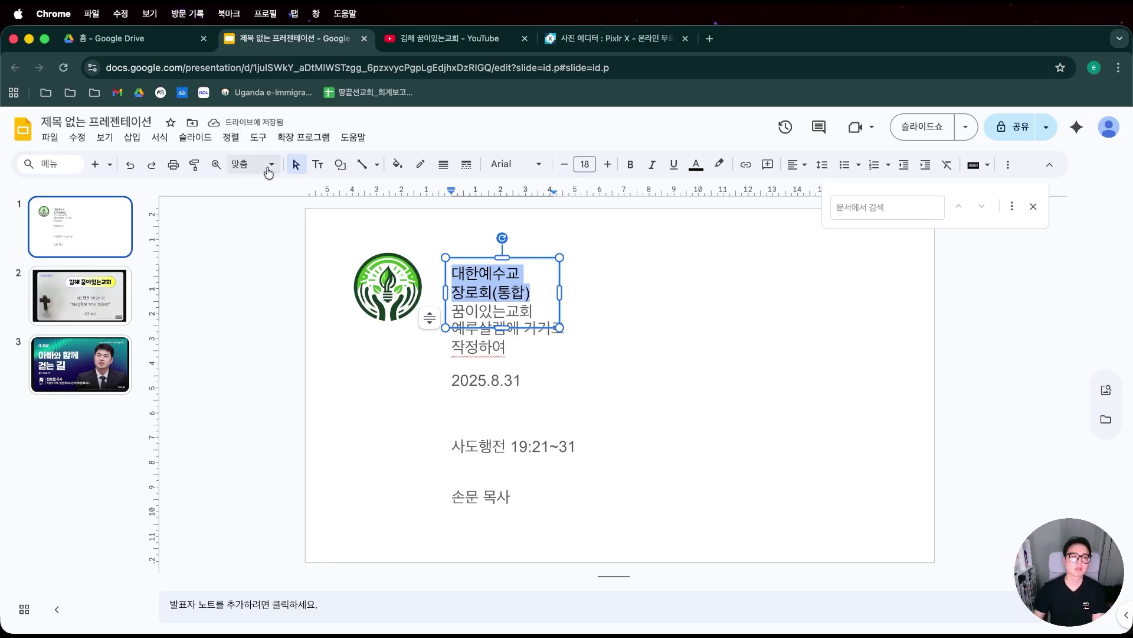
key("shift+Down")
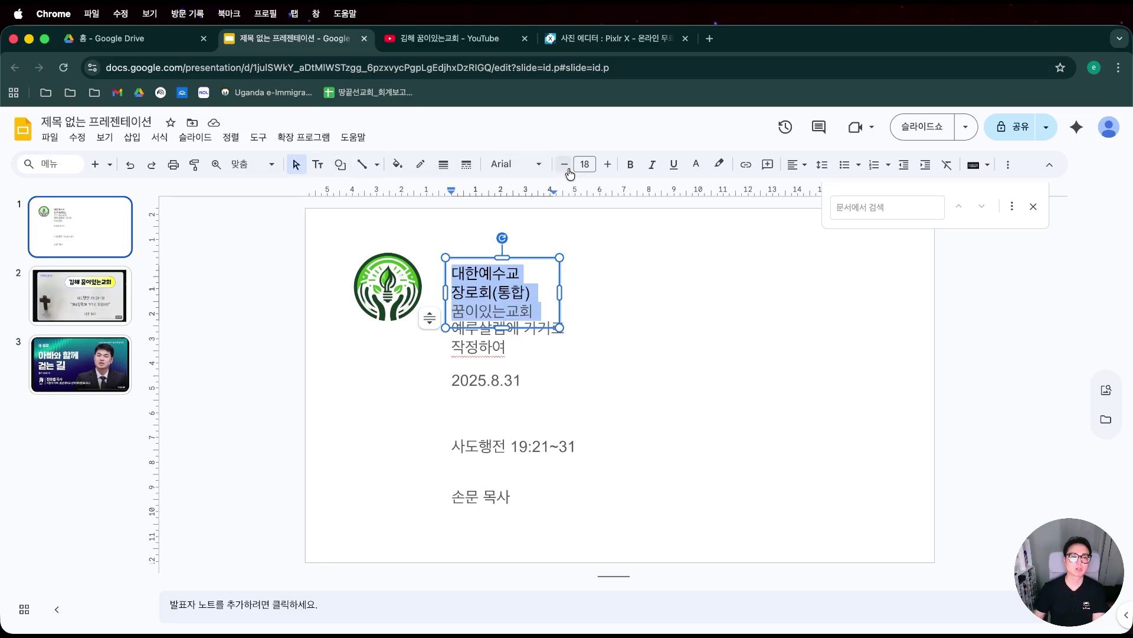
left_click(538, 165)
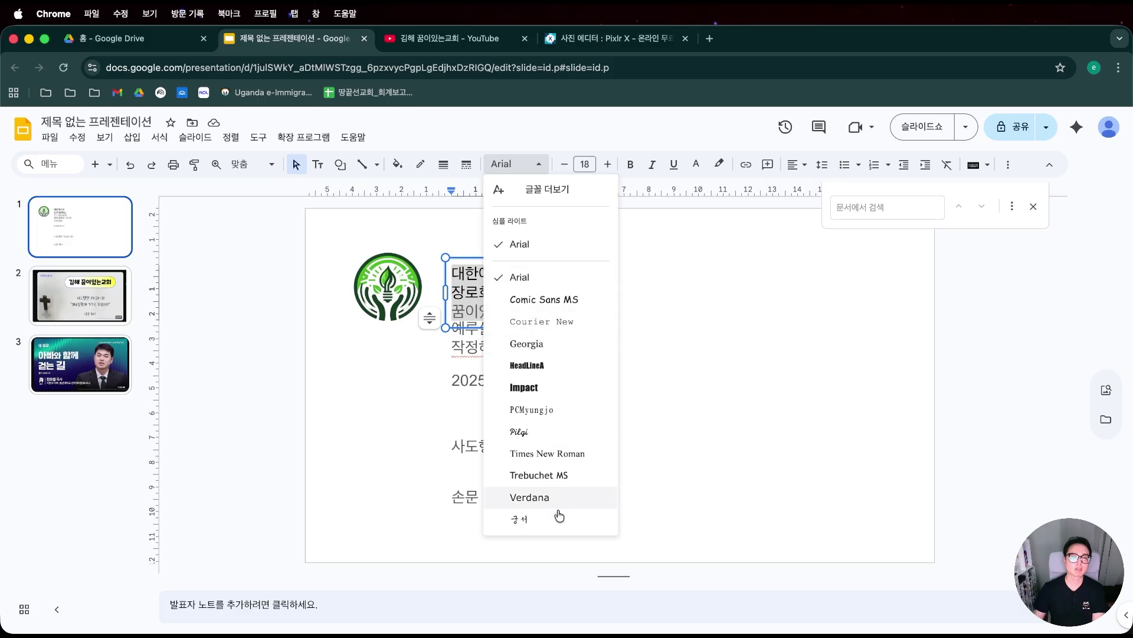
In the font library, filter fonts by the Korean (한국어) script.
left_click(551, 193)
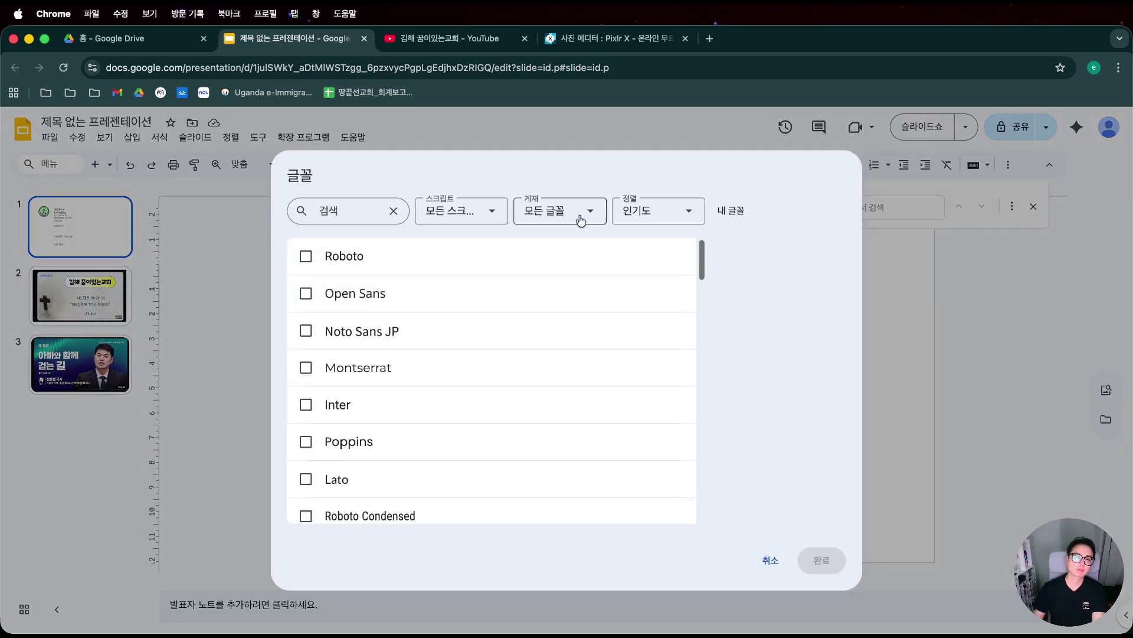
left_click(475, 212)
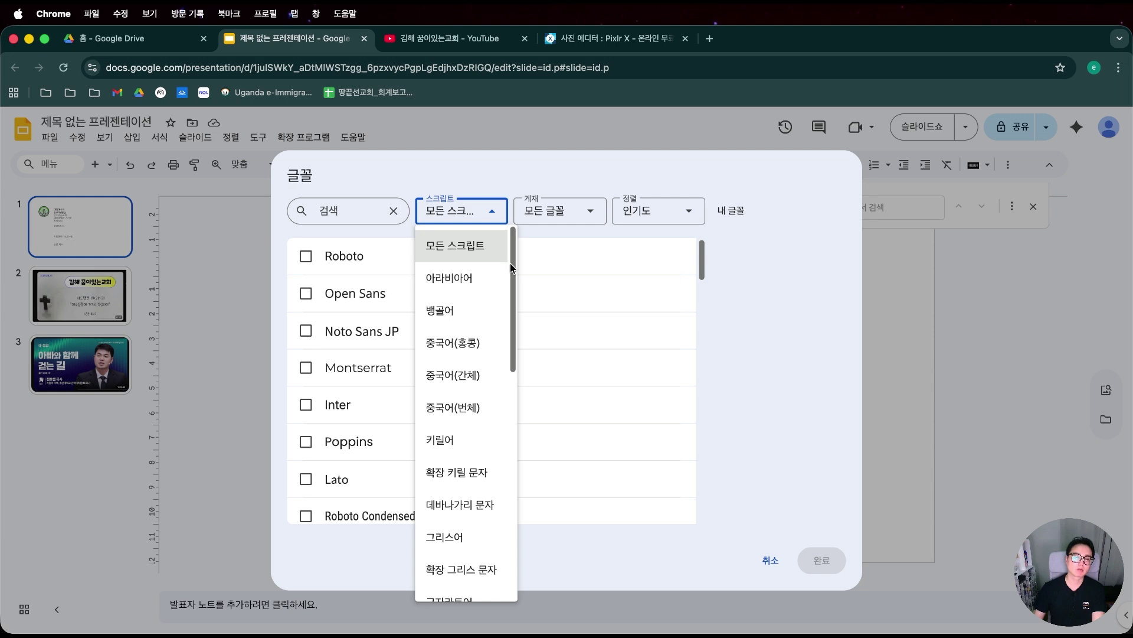
left_click_drag(510, 263, 484, 538)
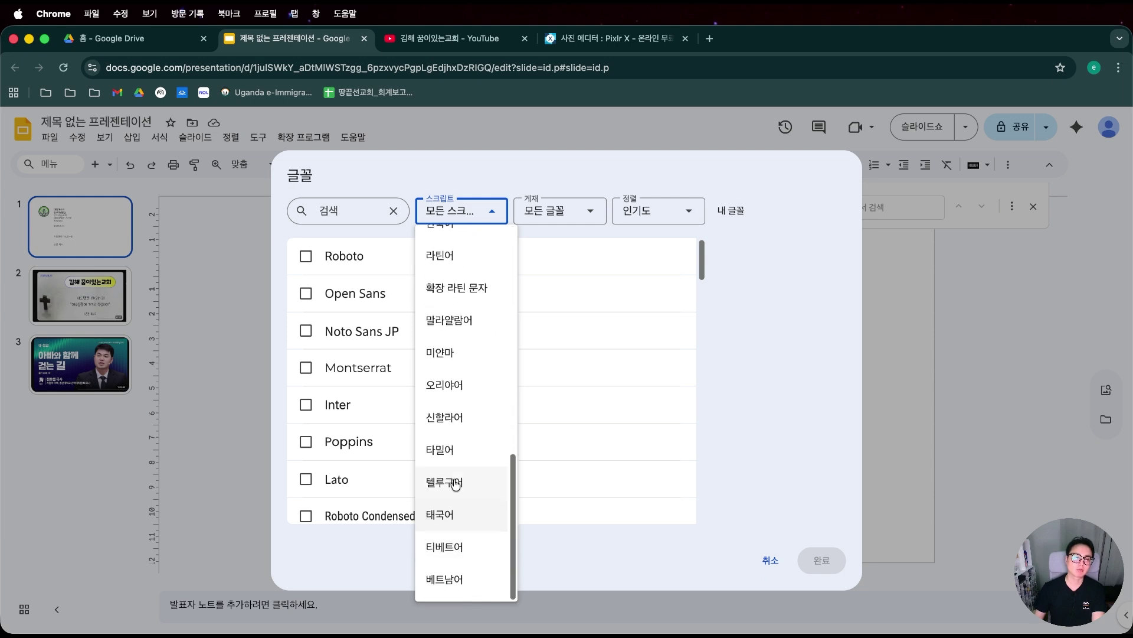
scroll(466, 378, "up", 10)
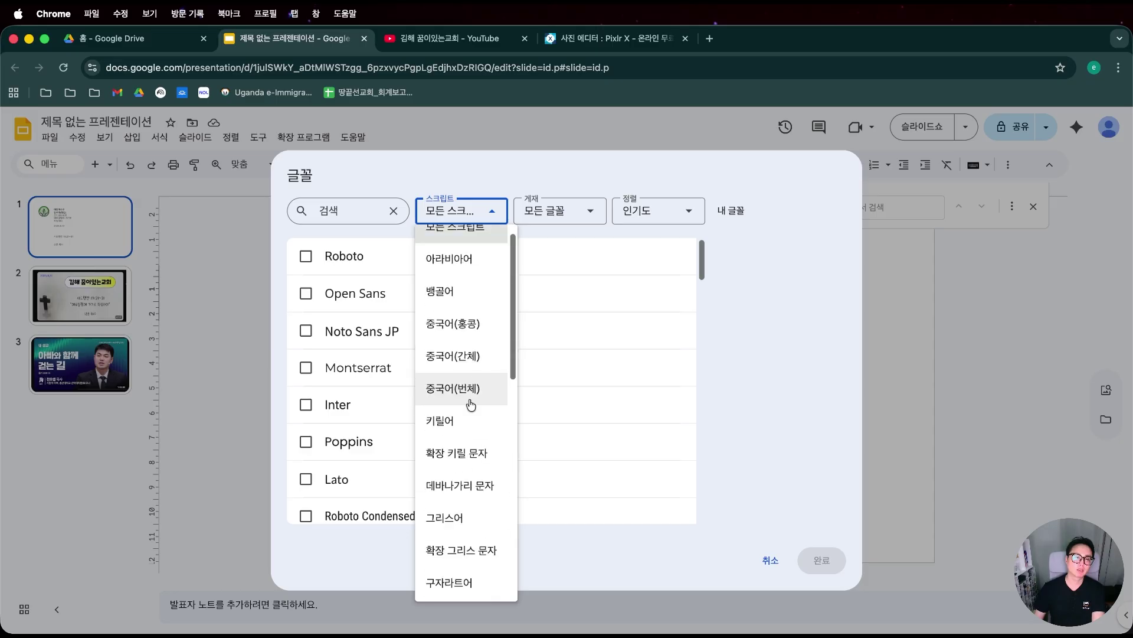
scroll(473, 528, "down", 3)
left_click_drag(514, 335, 508, 464)
left_click(453, 368)
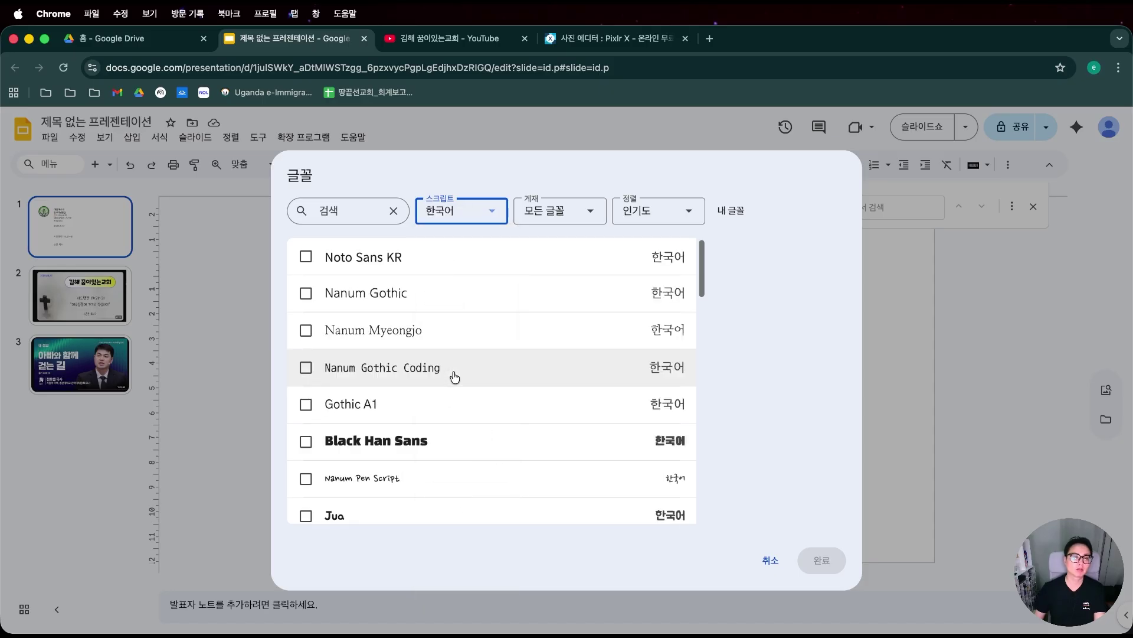
Add Noto Sans KR and Nanum Myeongjo to my fonts, leaving Nanum Gothic unticked.
left_click(331, 294)
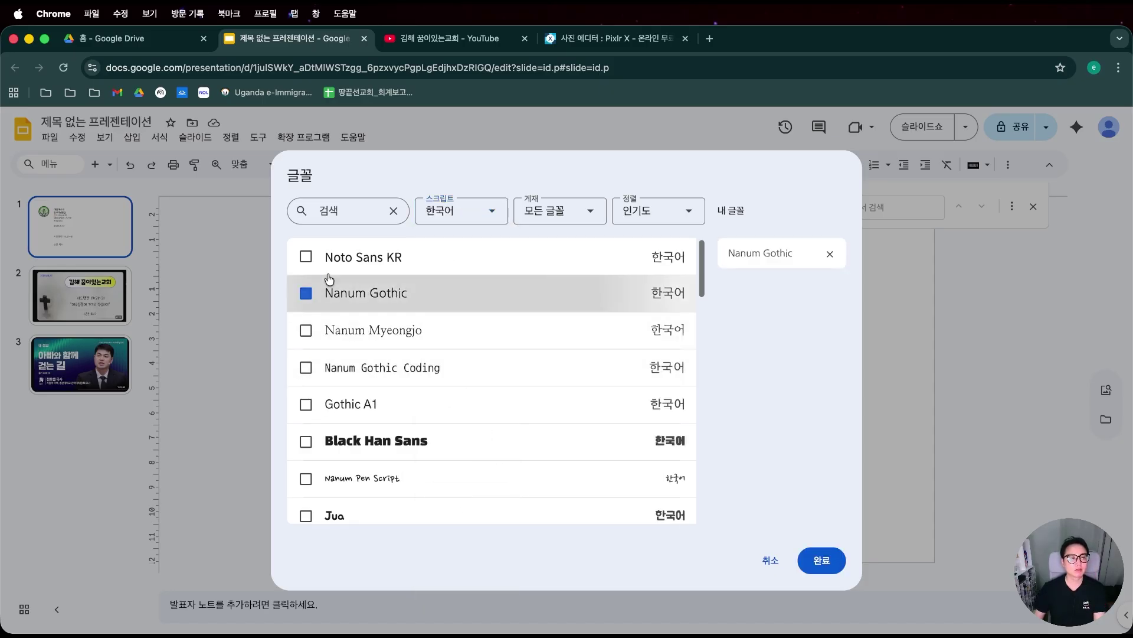
left_click(355, 258)
left_click(374, 322)
left_click(449, 301)
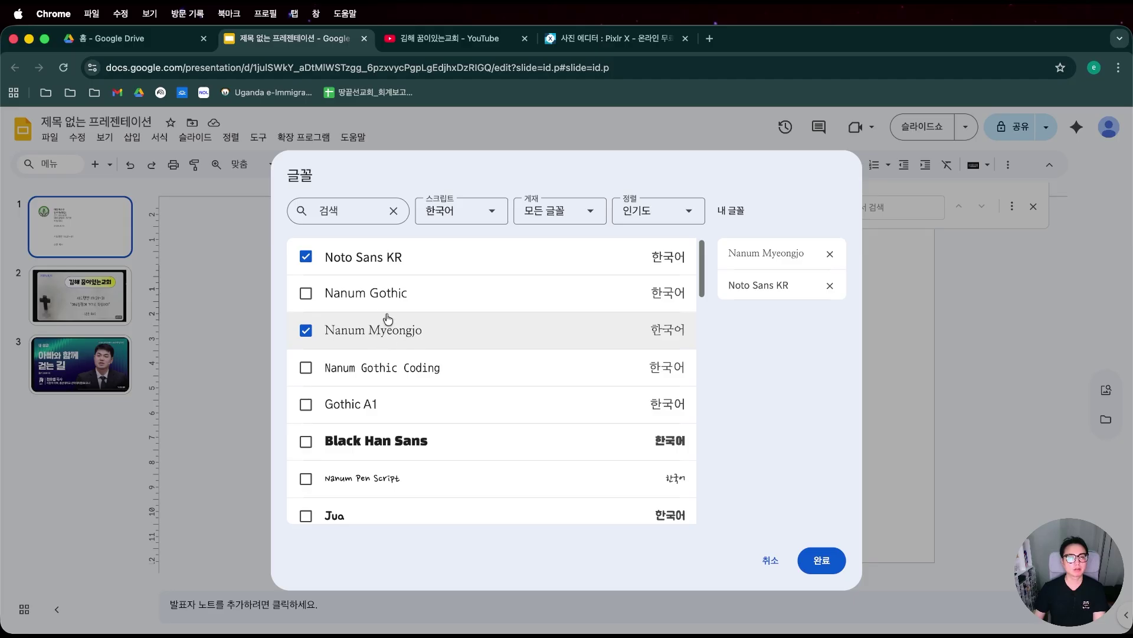
left_click(445, 303)
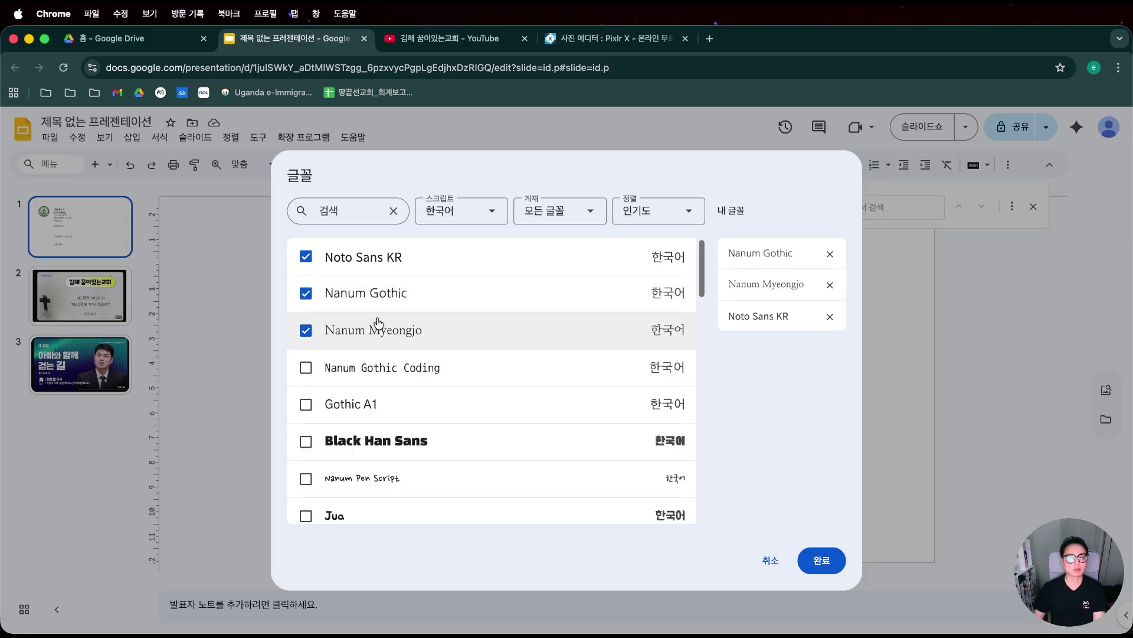
left_click(362, 312)
scroll(468, 440, "down", 5)
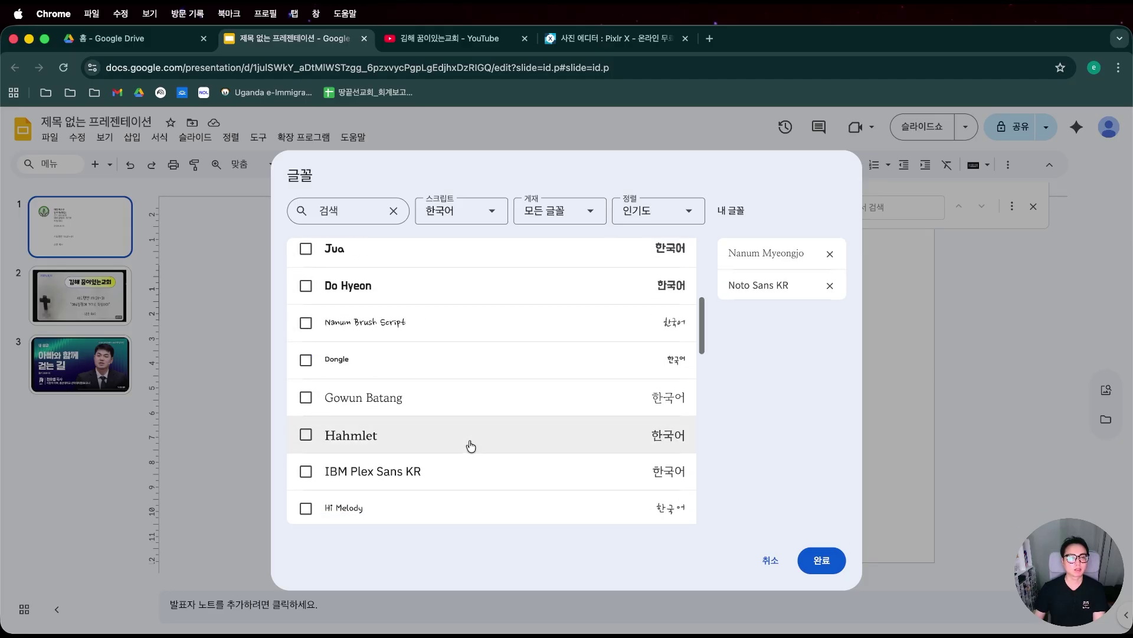
scroll(472, 436, "up", 3)
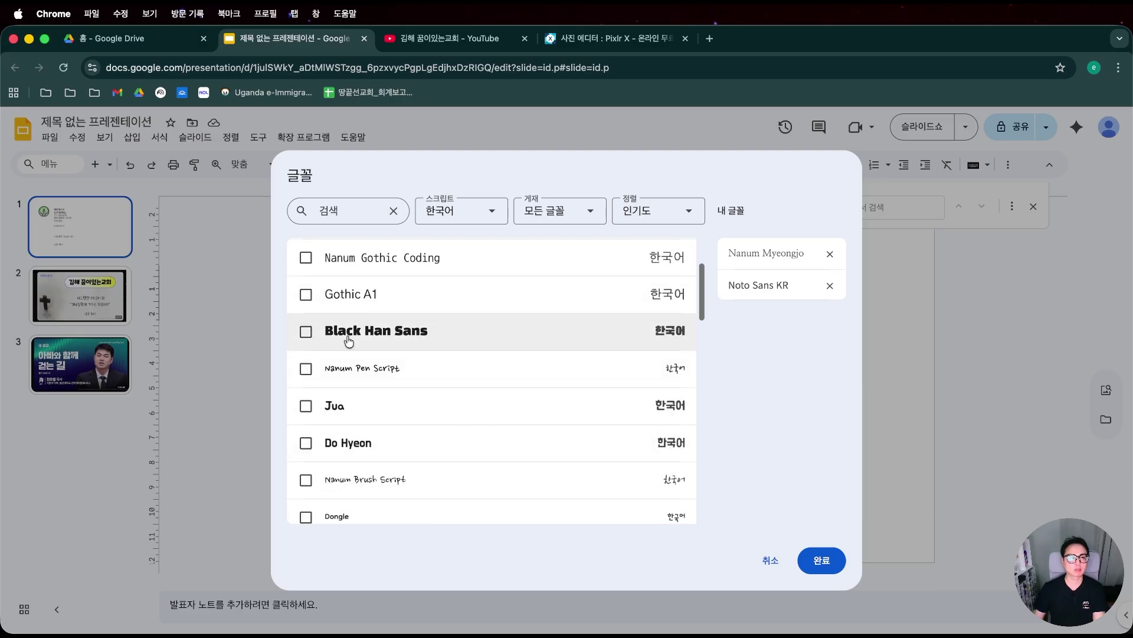
Add Black Han Sans and Song Myung, then confirm the font selection.
left_click(392, 341)
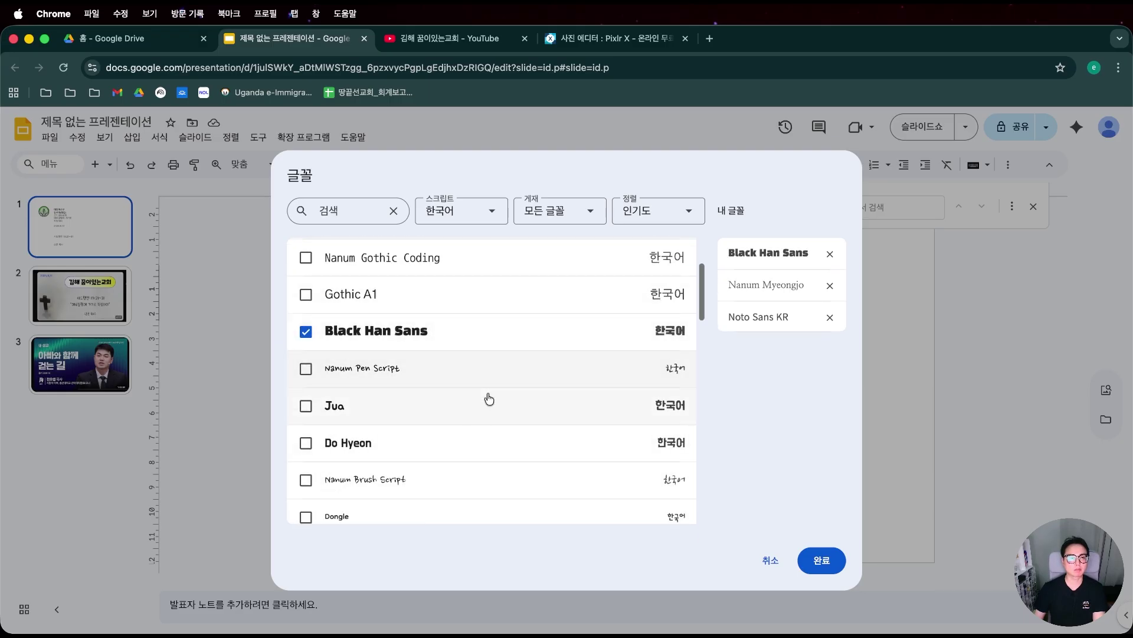
scroll(490, 399, "down", 6)
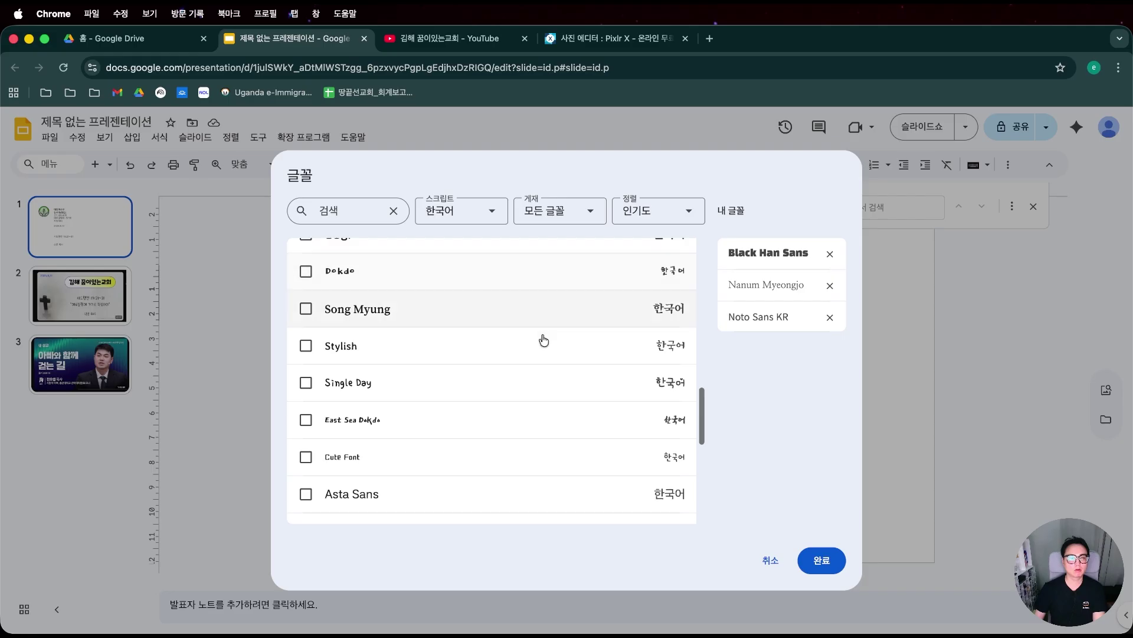
left_click(385, 310)
scroll(437, 404, "down", 5)
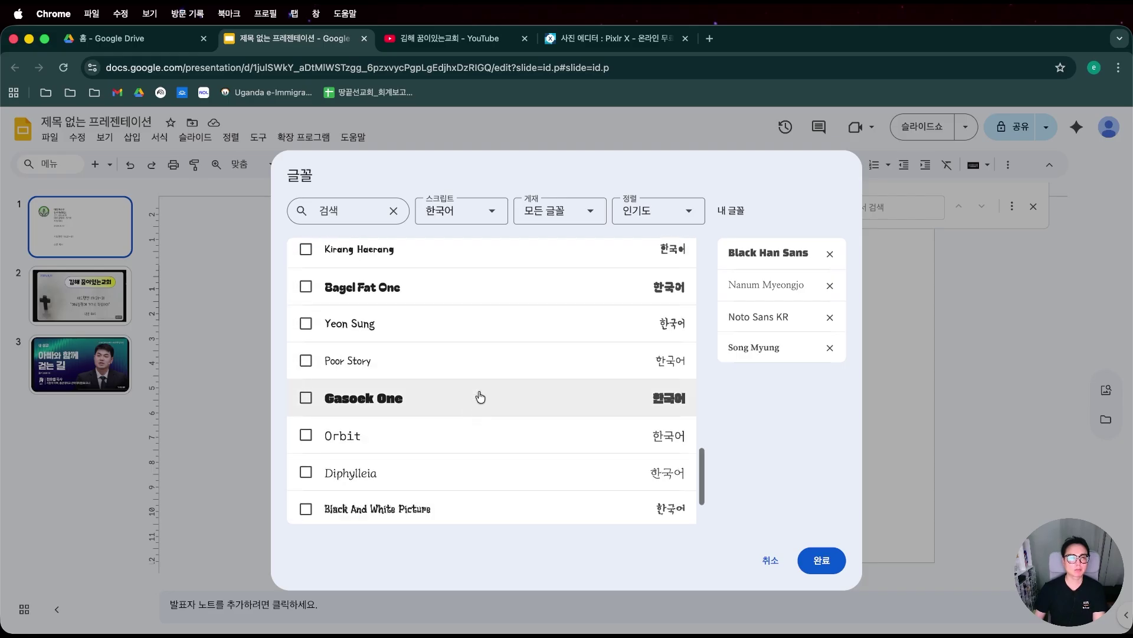
scroll(487, 348, "up", 3)
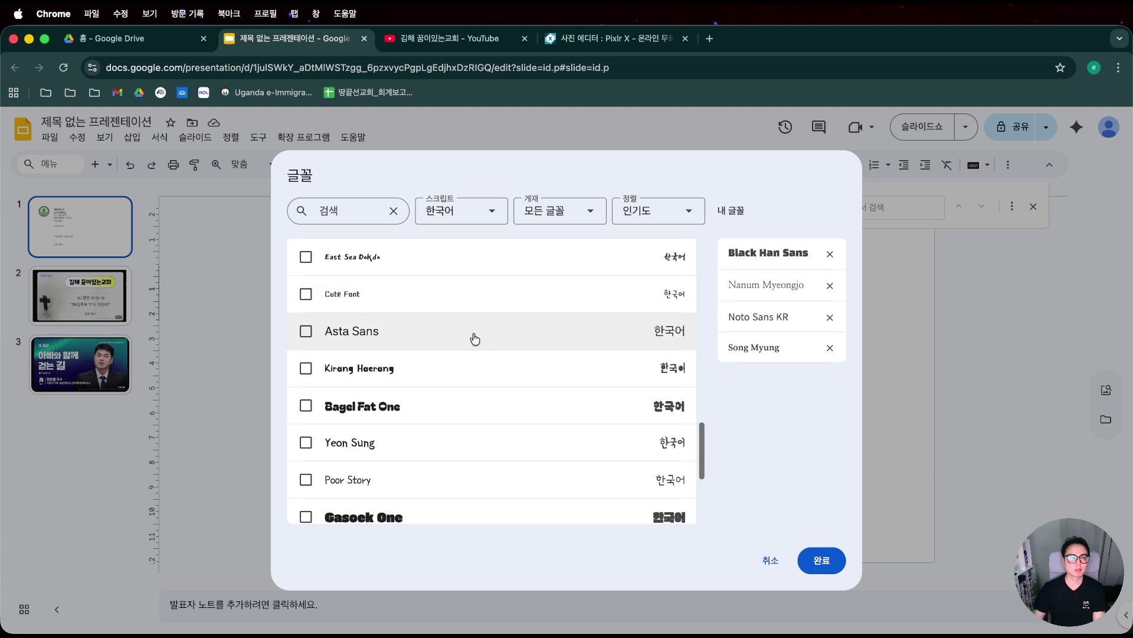
scroll(475, 338, "down", 5)
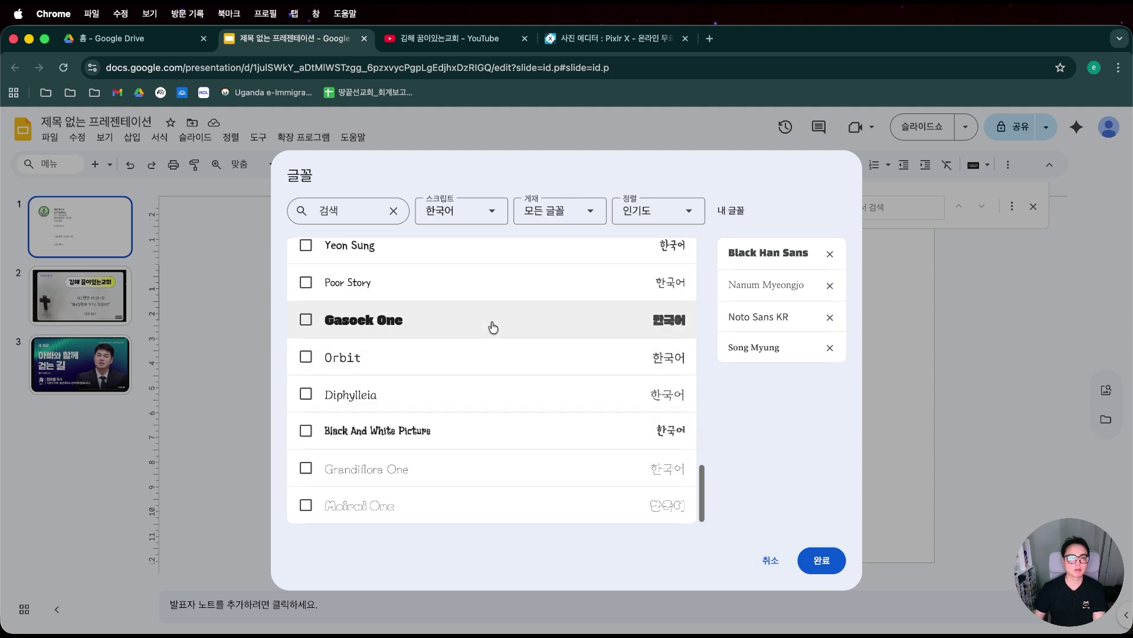
scroll(496, 326, "up", 15)
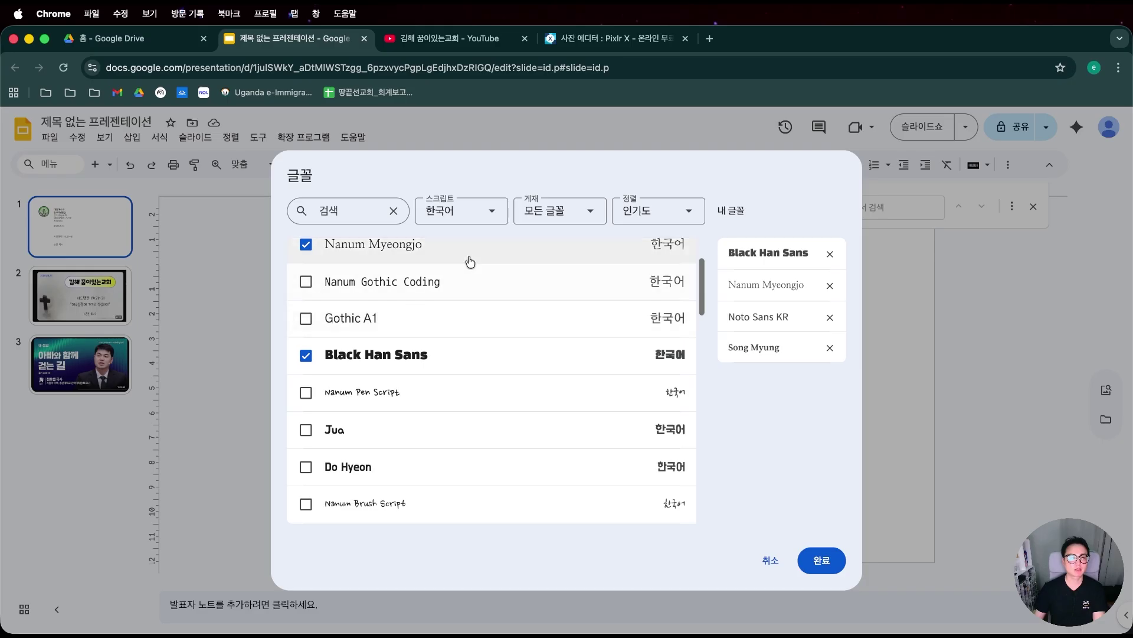
left_click(822, 559)
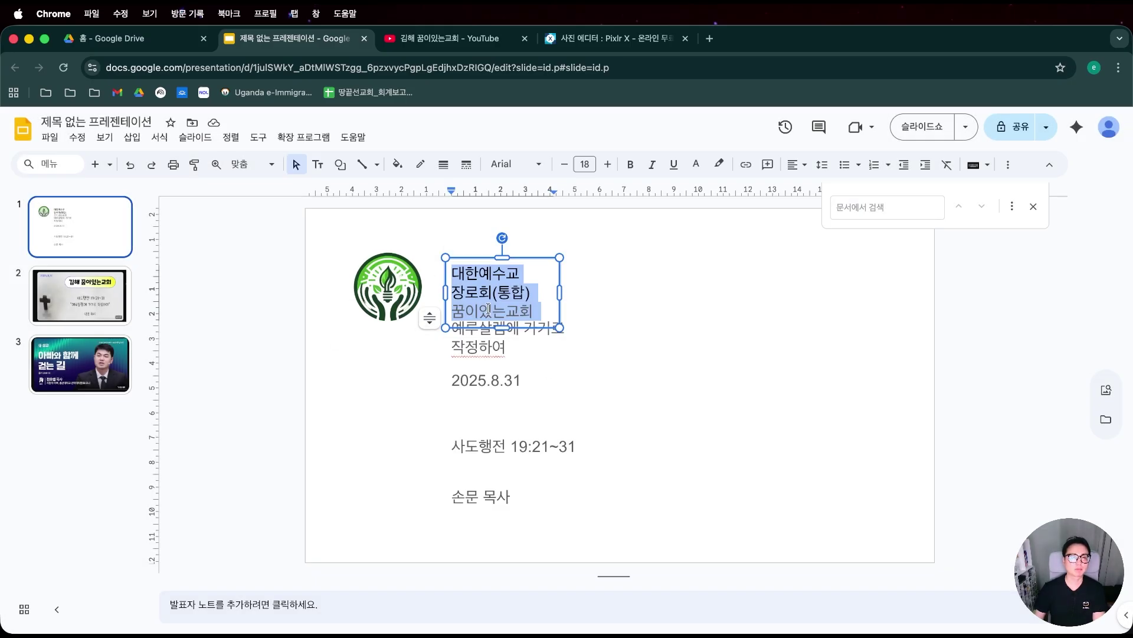
Move the church-name box right and set its text in Noto Sans KR.
left_click_drag(561, 290, 678, 295)
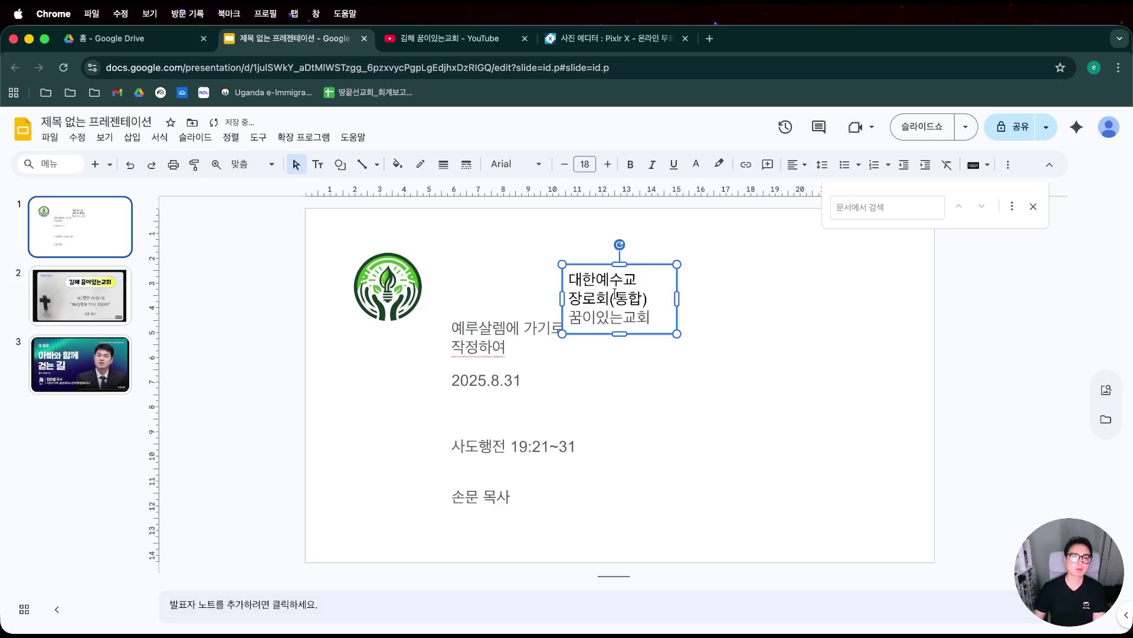
left_click(530, 168)
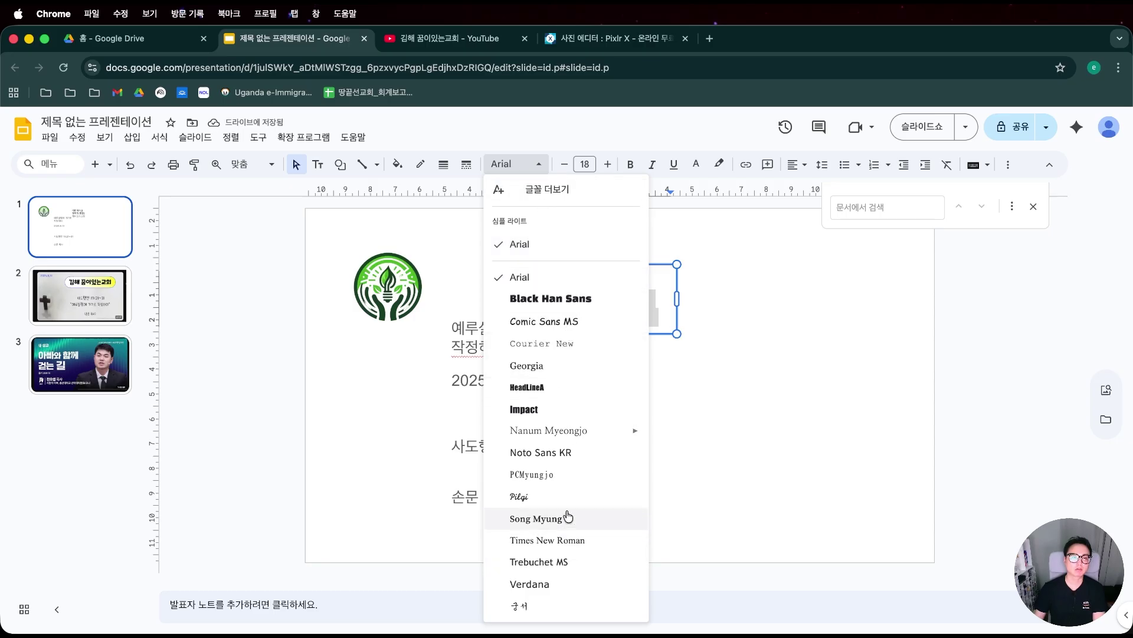
mouse_move(565, 434)
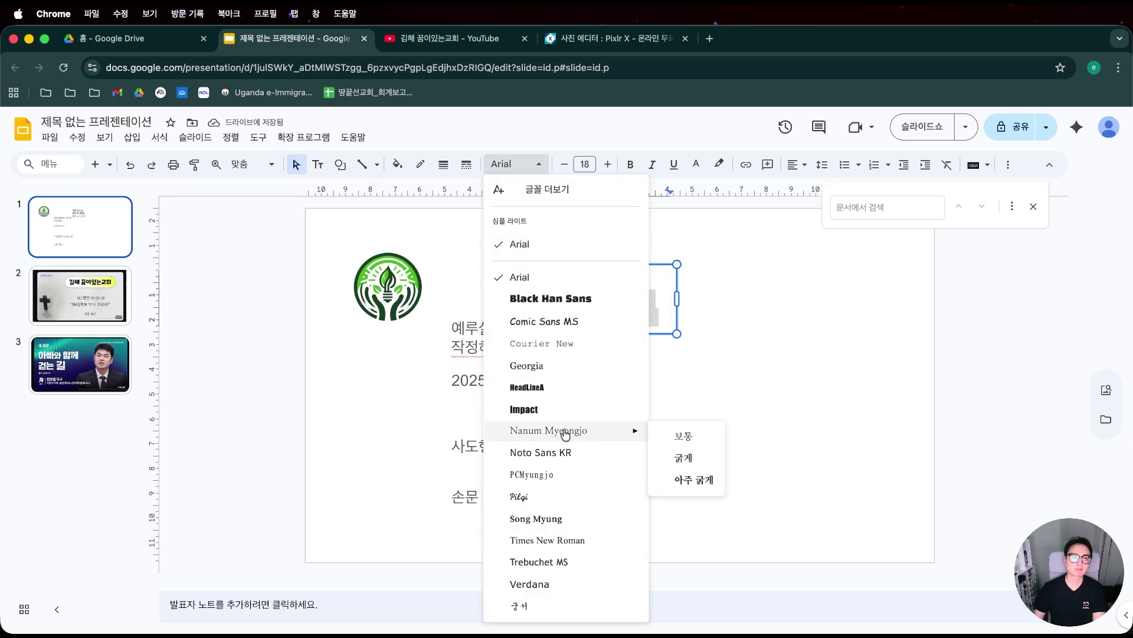
left_click(587, 453)
Shrink the denomination line 대한예수교 장로회(통합) to font size 10.
left_click(620, 298)
left_click_drag(651, 298, 513, 267)
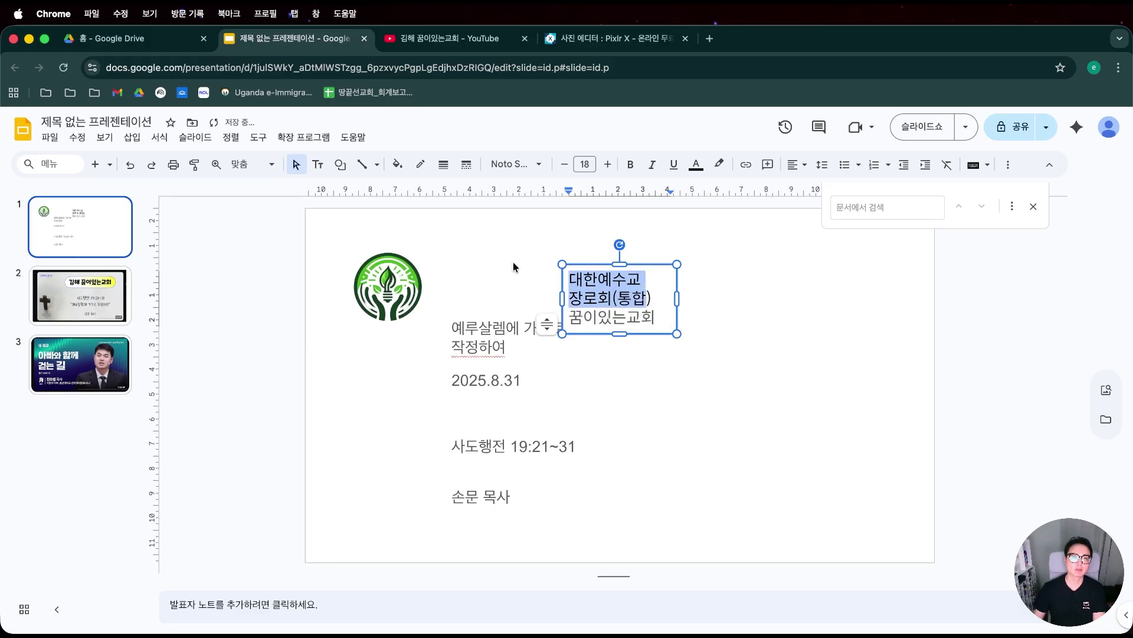
left_click(559, 165)
left_click(560, 165)
left_click(559, 164)
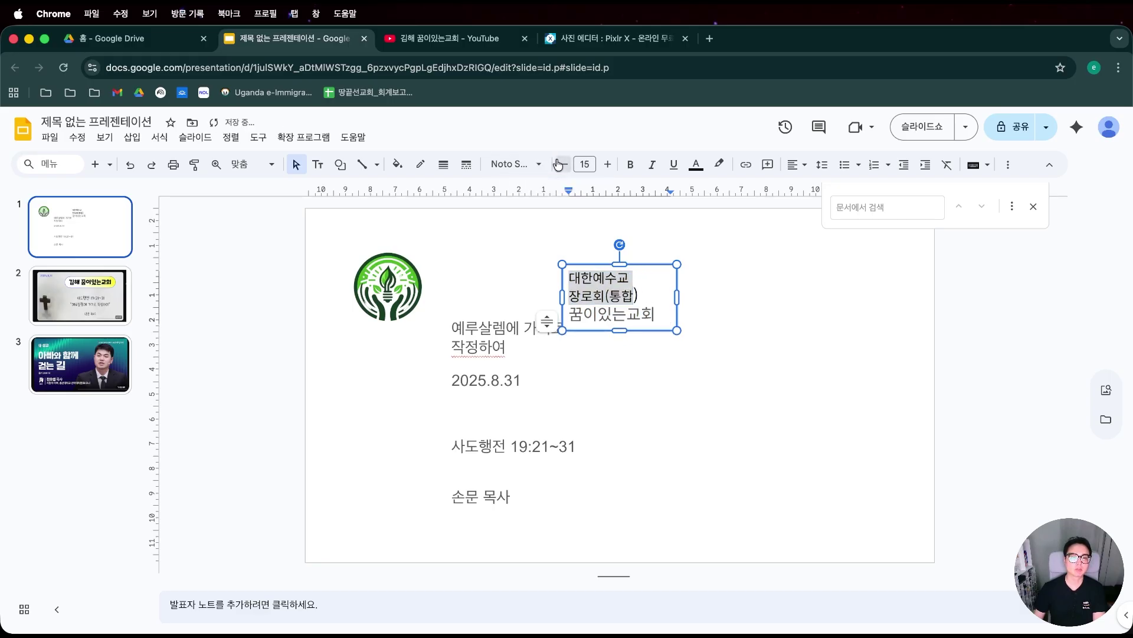
left_click(560, 165)
left_click(560, 165)
left_click(559, 165)
left_click(560, 165)
left_click_drag(668, 282, 521, 256)
left_click(585, 164)
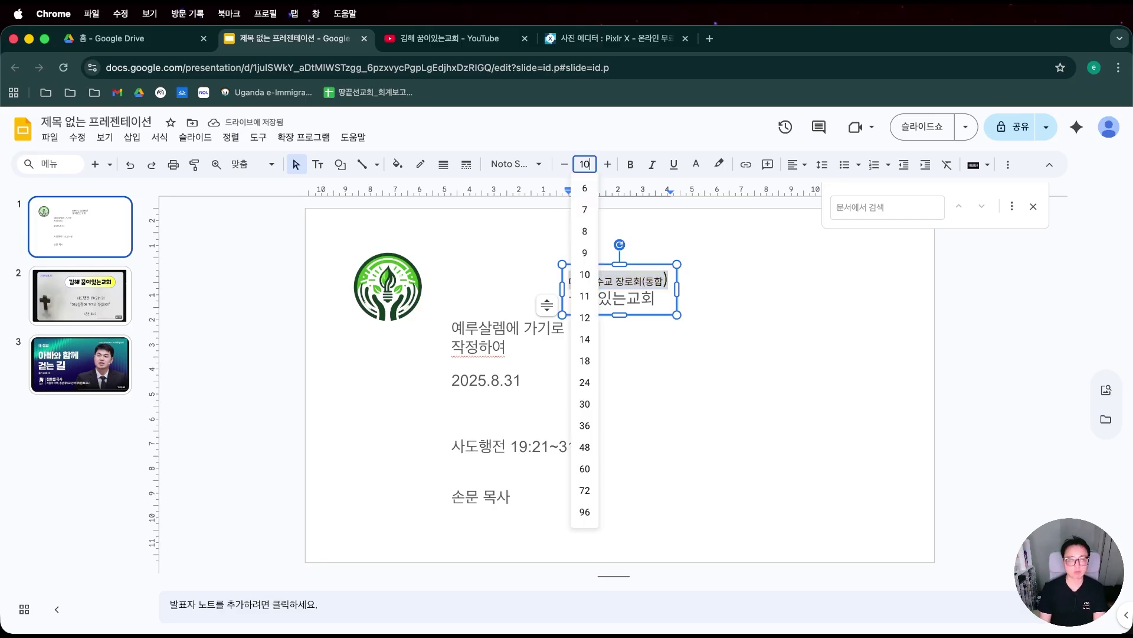
type("10")
key("Return")
Make 꿈이있는교회 bold at size 27, placed beside the logo and widened to one line.
left_click_drag(654, 284, 527, 296)
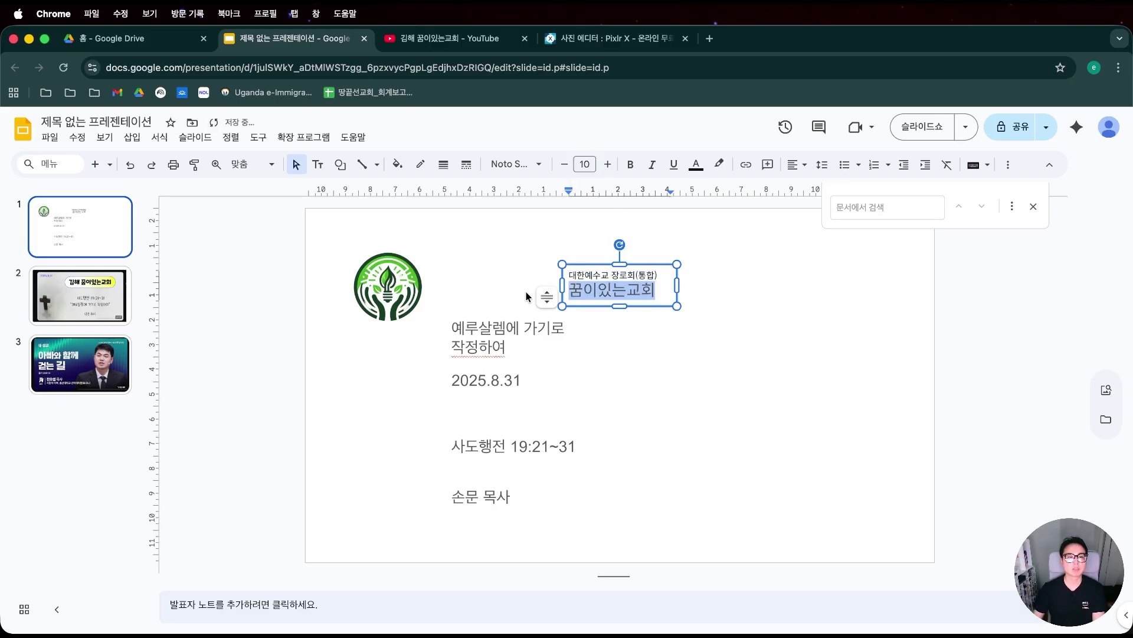
left_click(630, 164)
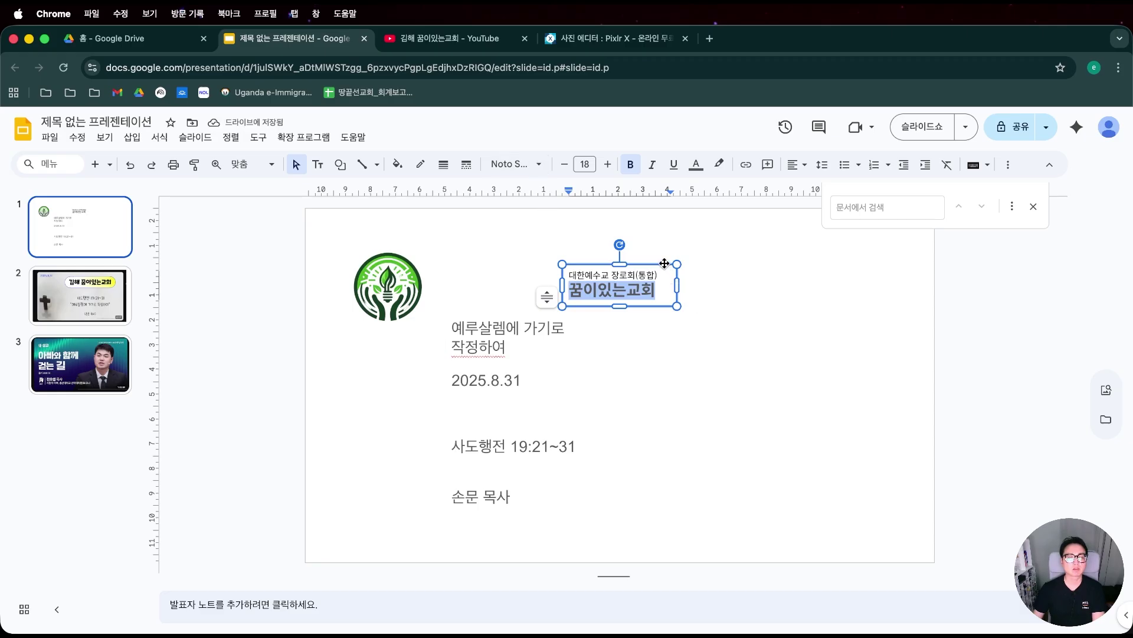
left_click_drag(665, 264, 434, 292)
left_click(608, 164)
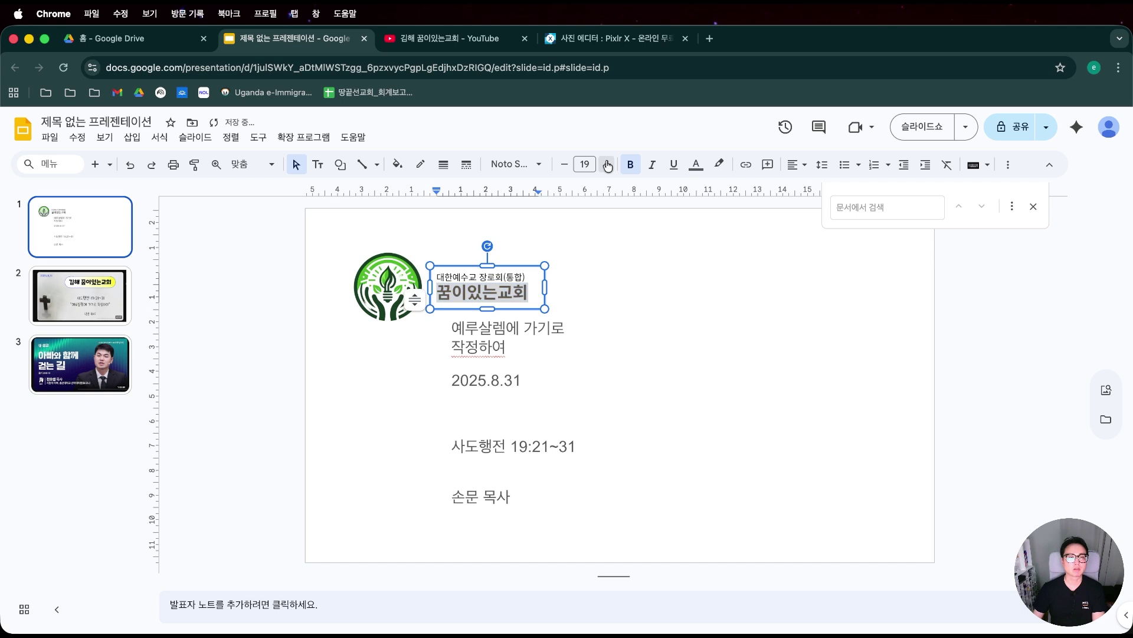
left_click(607, 164)
left_click(607, 165)
left_click(607, 164)
left_click(607, 165)
left_click(608, 164)
left_click(608, 164)
left_click(607, 164)
left_click(607, 164)
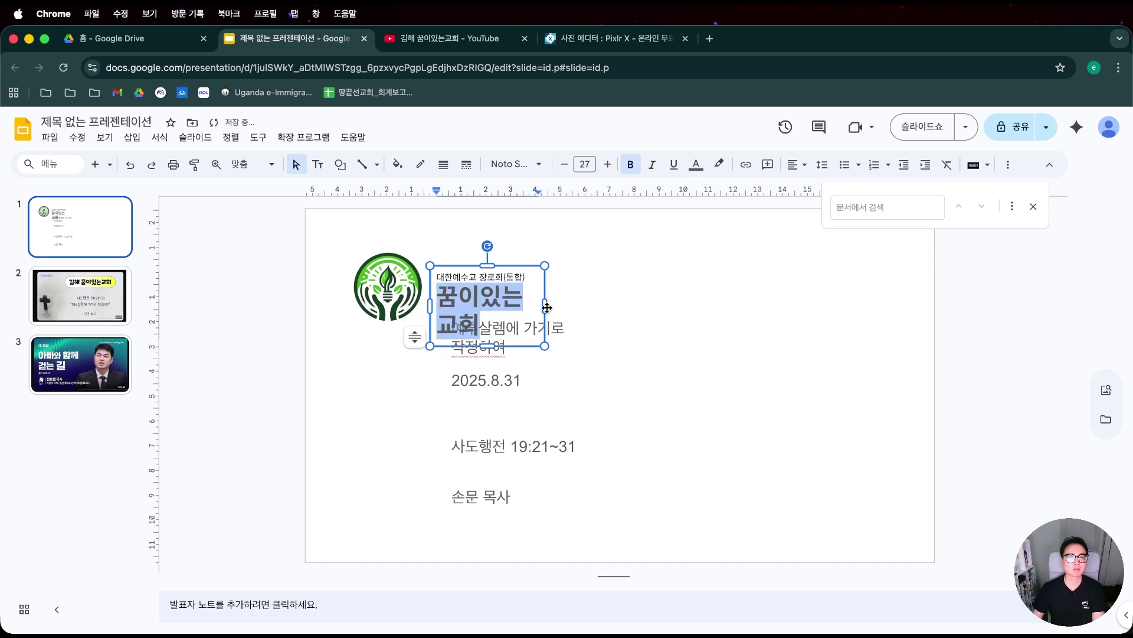
left_click_drag(547, 307, 588, 302)
Set all the text in the church-name box to black.
key("super+a")
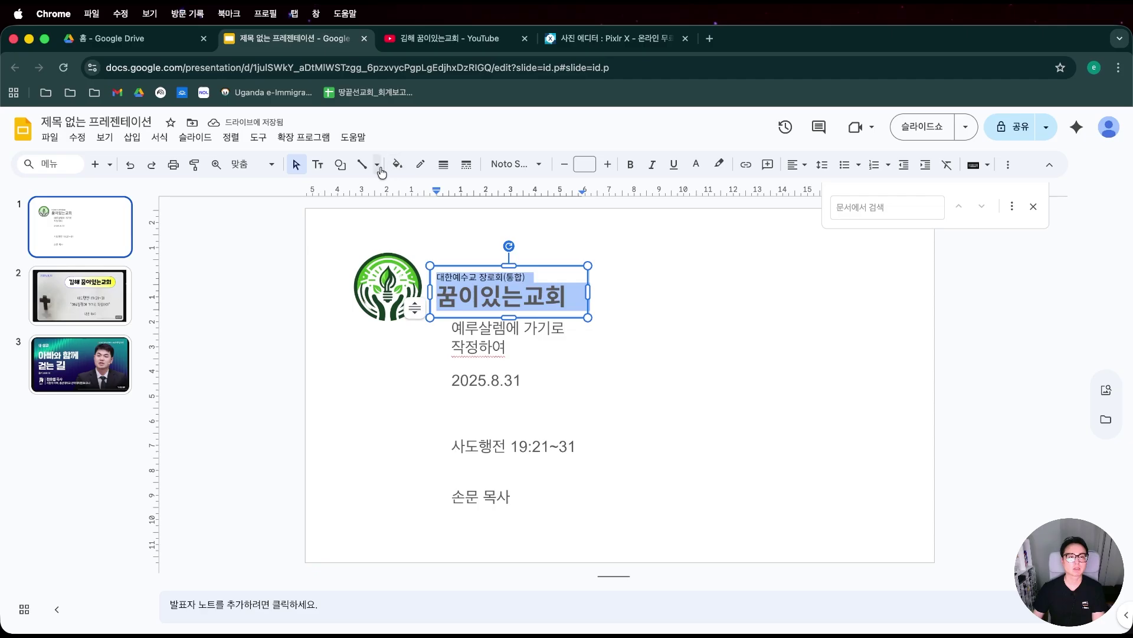
left_click(725, 170)
left_click(723, 210)
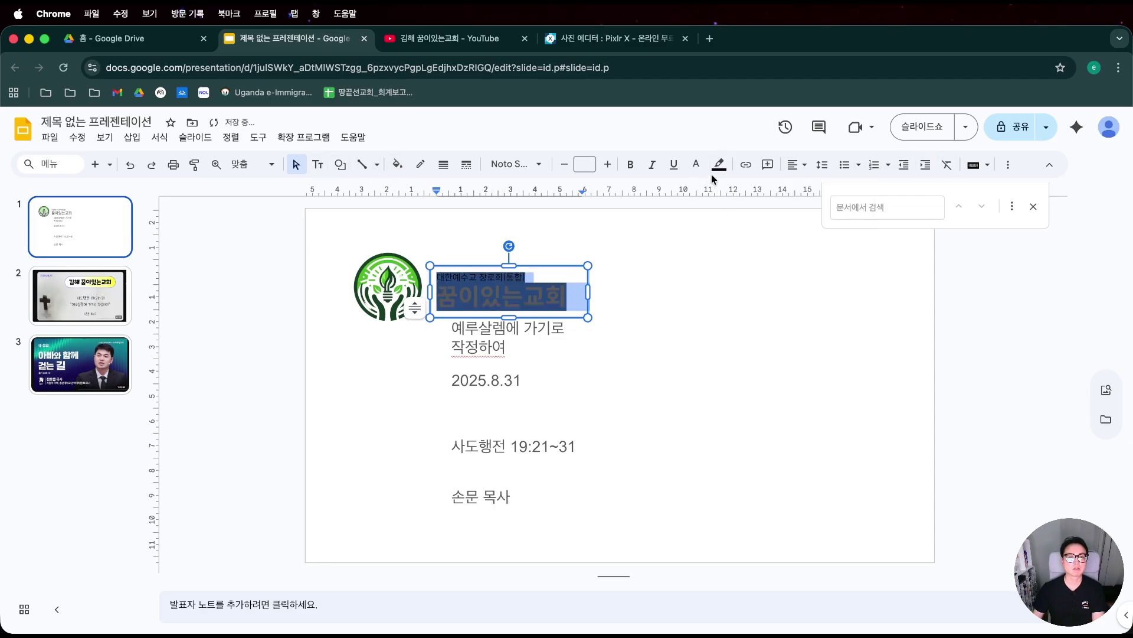
left_click(705, 169)
left_click(699, 206)
left_click(607, 236)
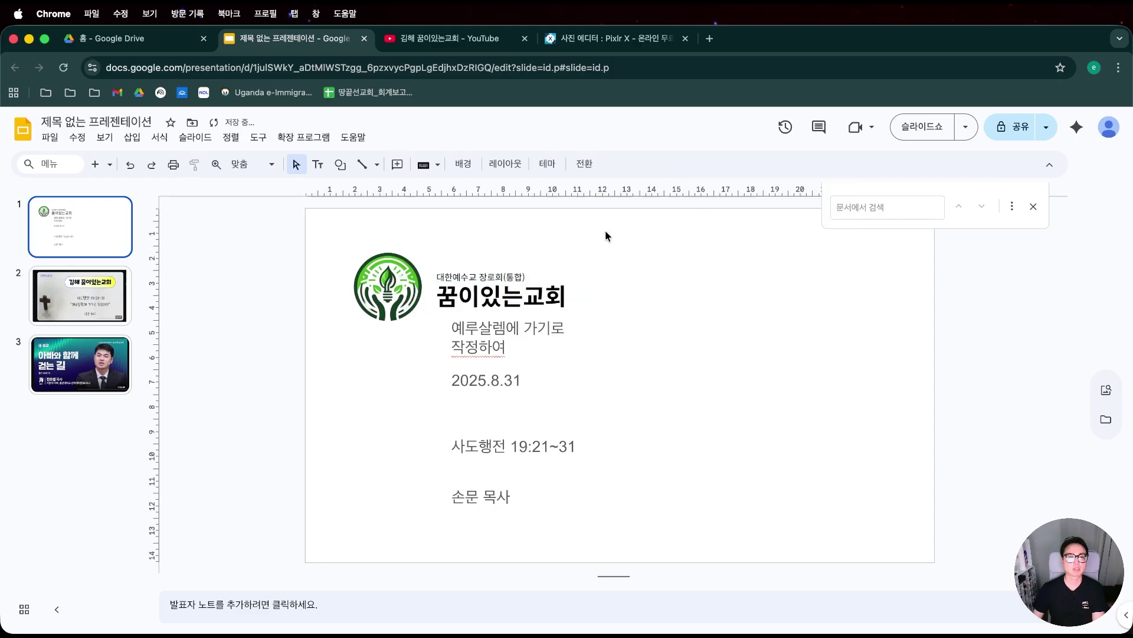
left_click(517, 292)
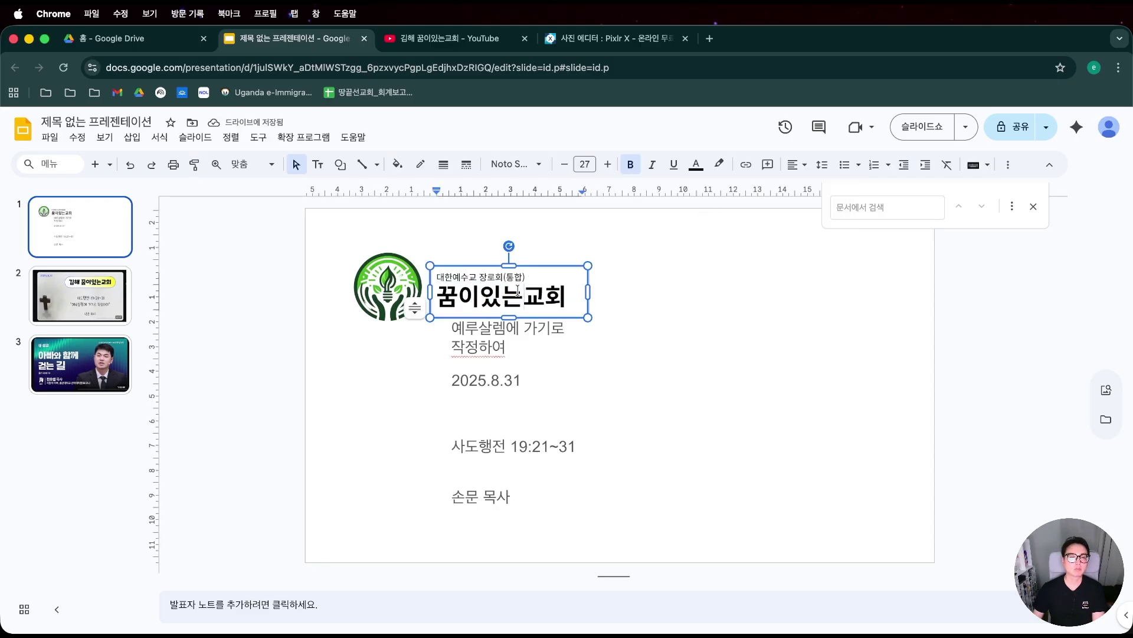
Try the church name in Black Han Sans without bold.
left_click_drag(567, 293, 418, 291)
left_click(529, 166)
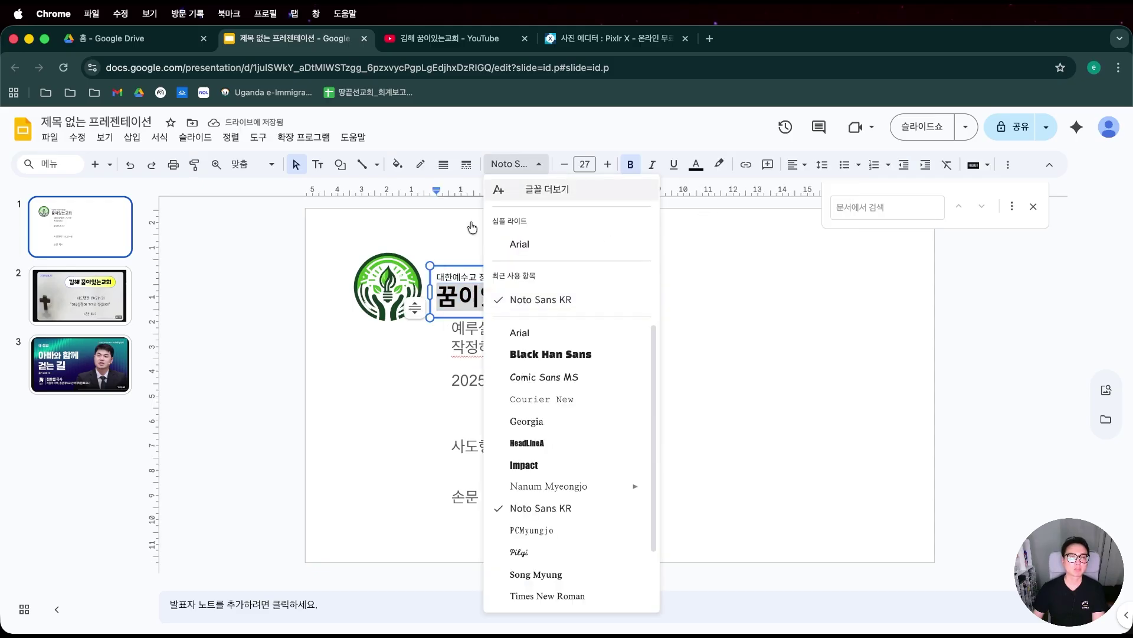
left_click(546, 352)
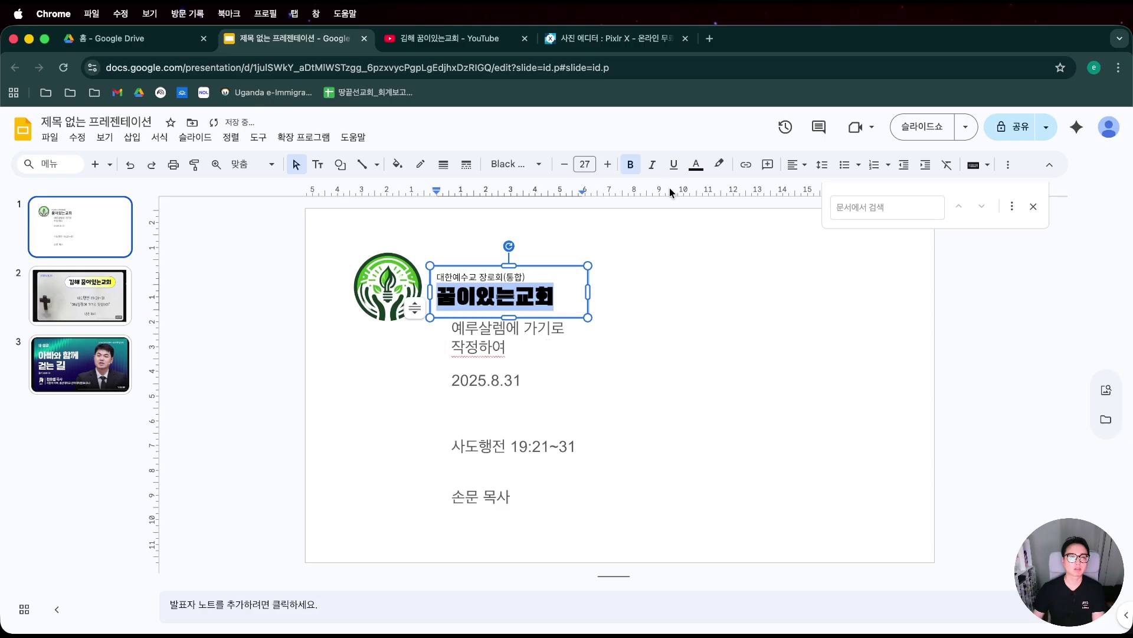
left_click(630, 164)
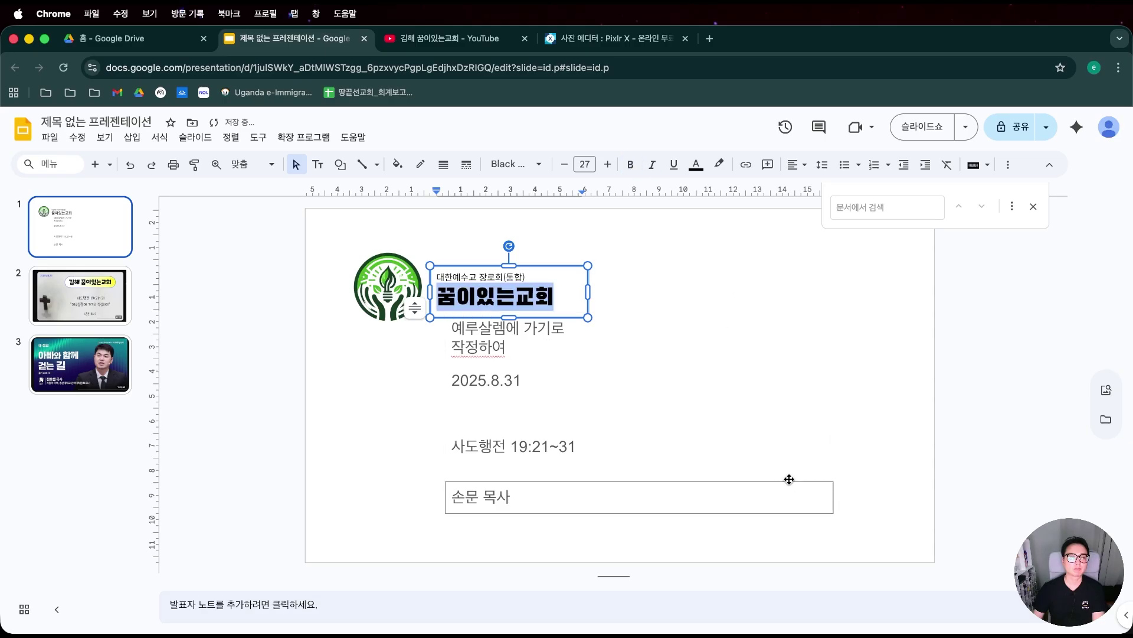
left_click(642, 303)
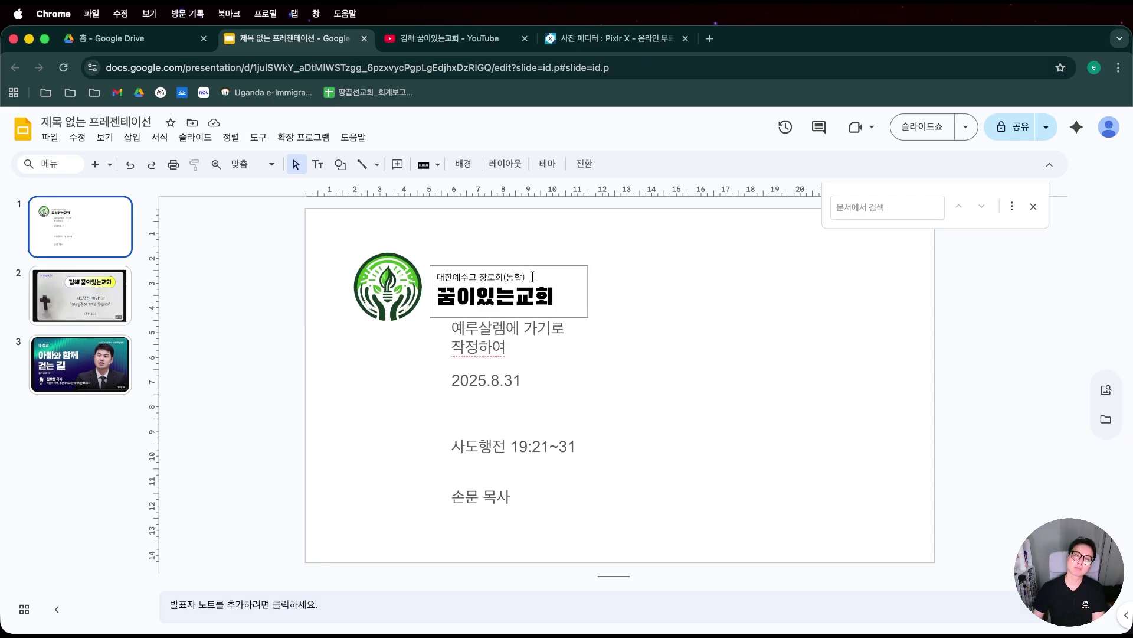
Switch 꿈이있는교회 back to bold Noto Sans KR at size 26.
left_click(525, 291)
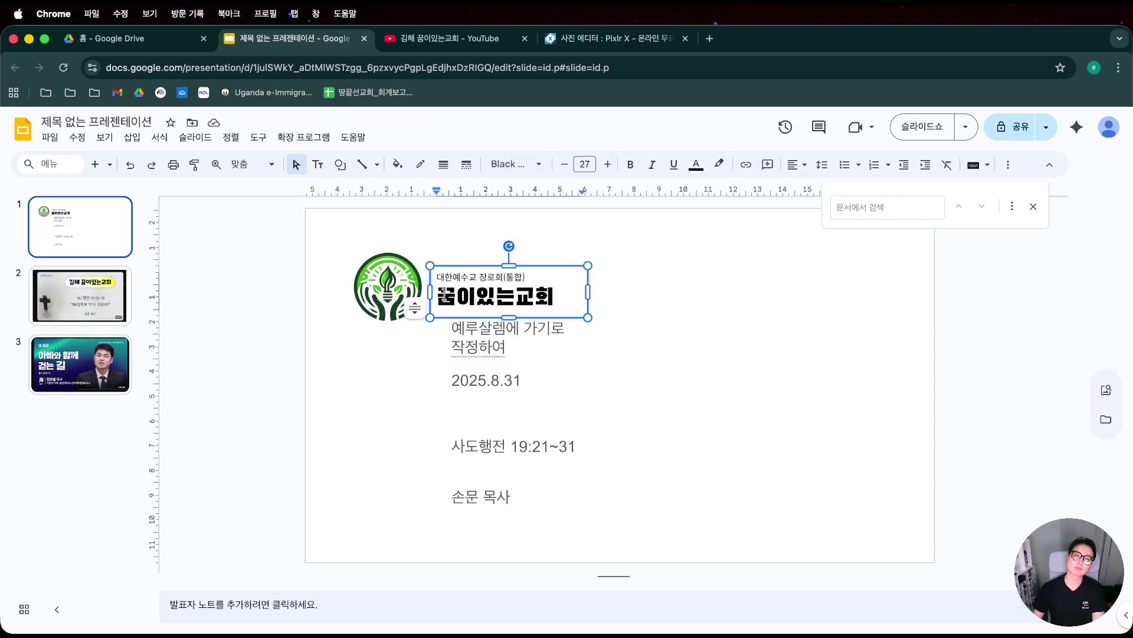
left_click_drag(443, 294, 594, 307)
left_click(497, 294)
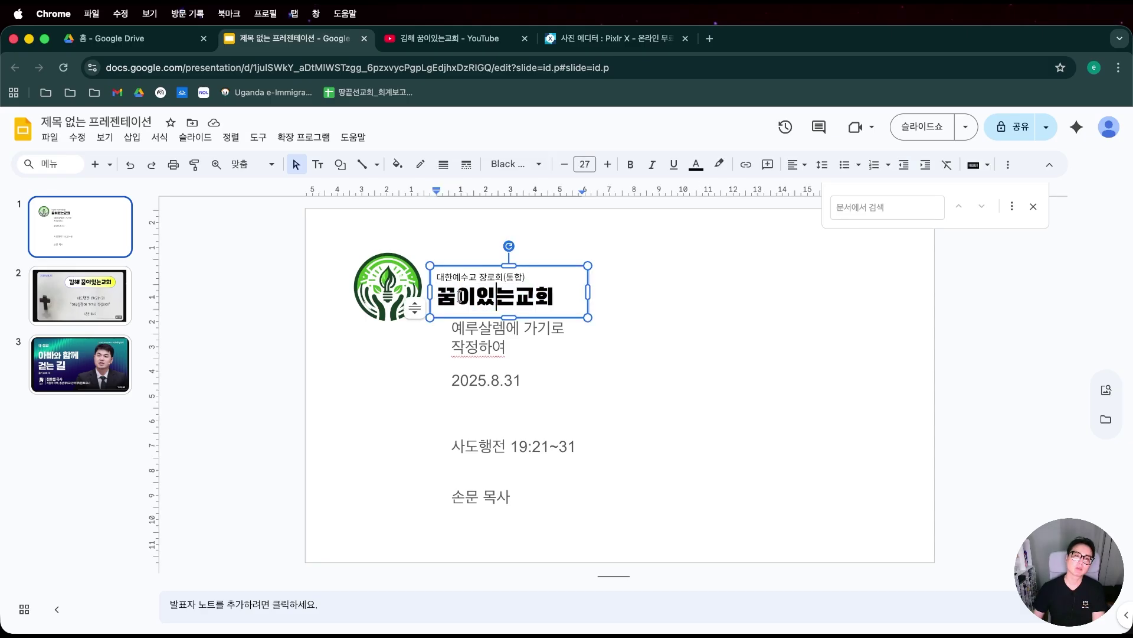
left_click_drag(443, 292, 614, 303)
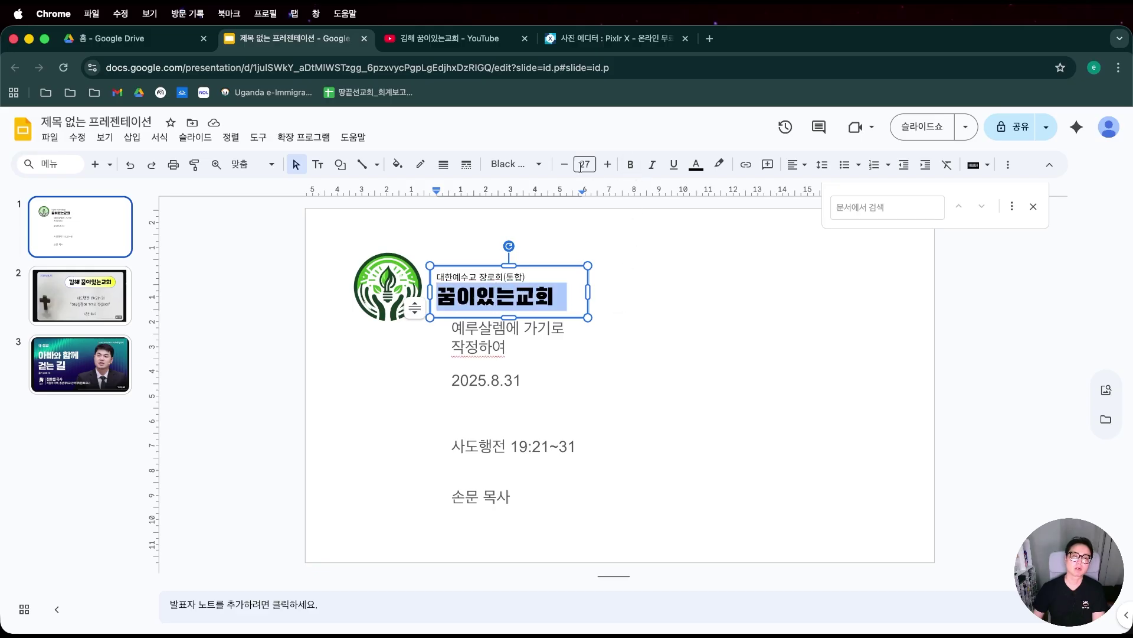
left_click(514, 164)
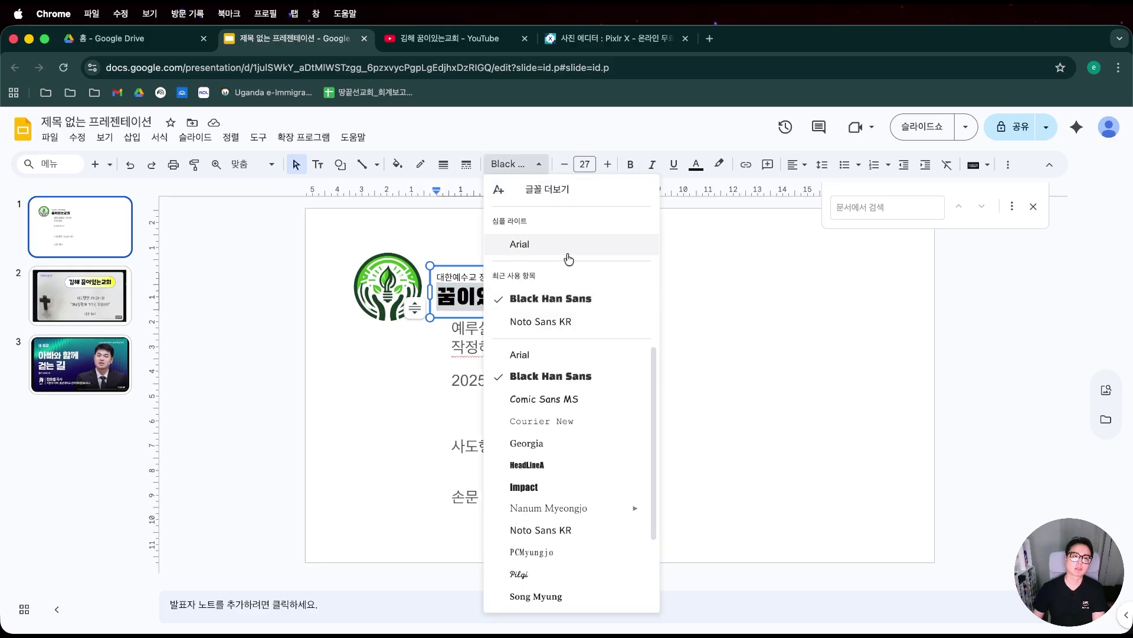
left_click(587, 322)
left_click(630, 165)
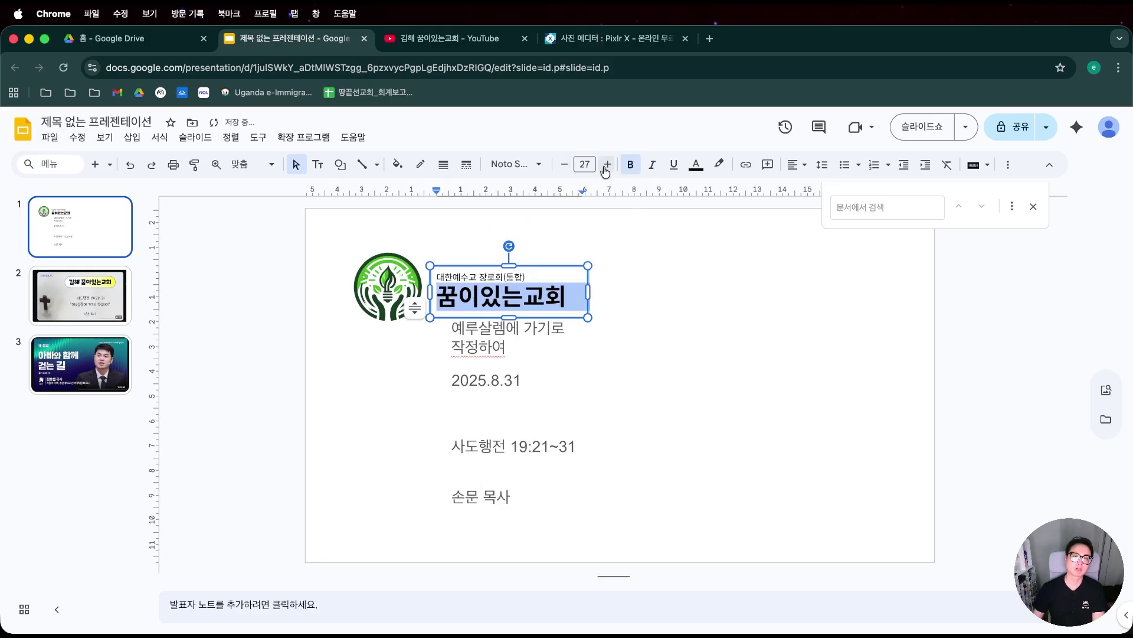
left_click(565, 164)
Enlarge the denomination line to size 12 and nudge the text box up.
left_click_drag(527, 277, 468, 271)
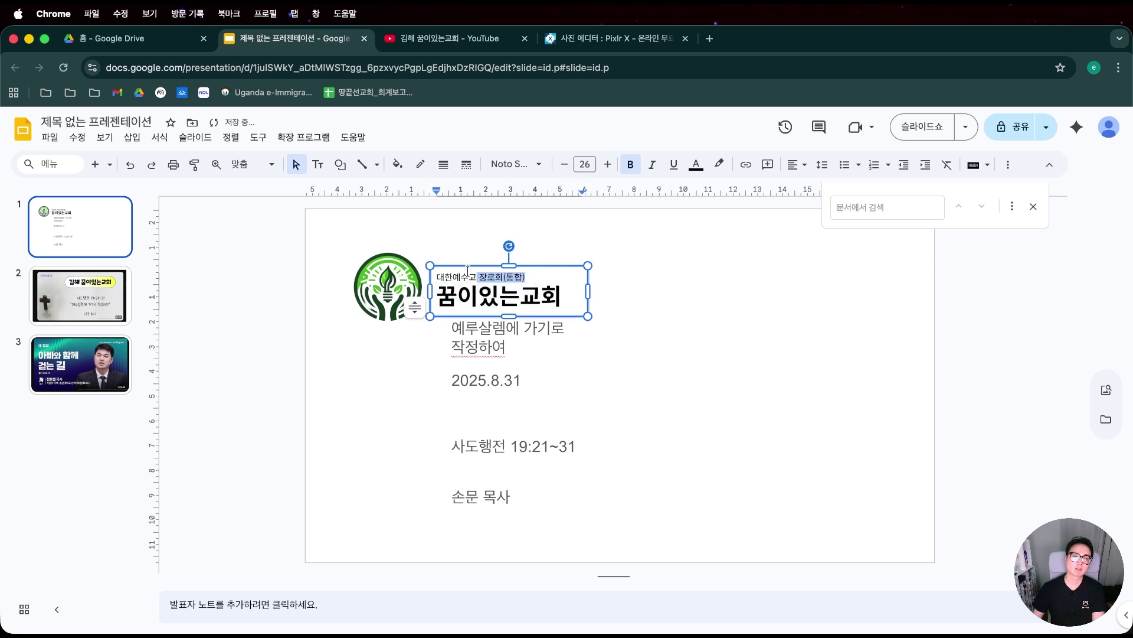
left_click(608, 165)
left_click(608, 165)
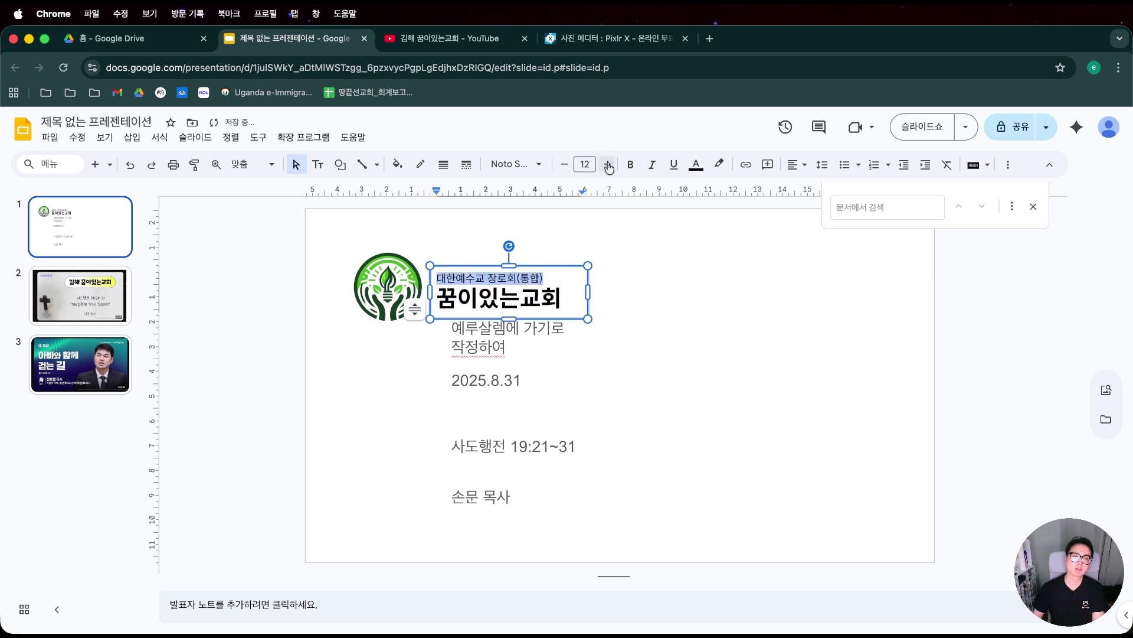
left_click(585, 303)
left_click(611, 292)
left_click(554, 272)
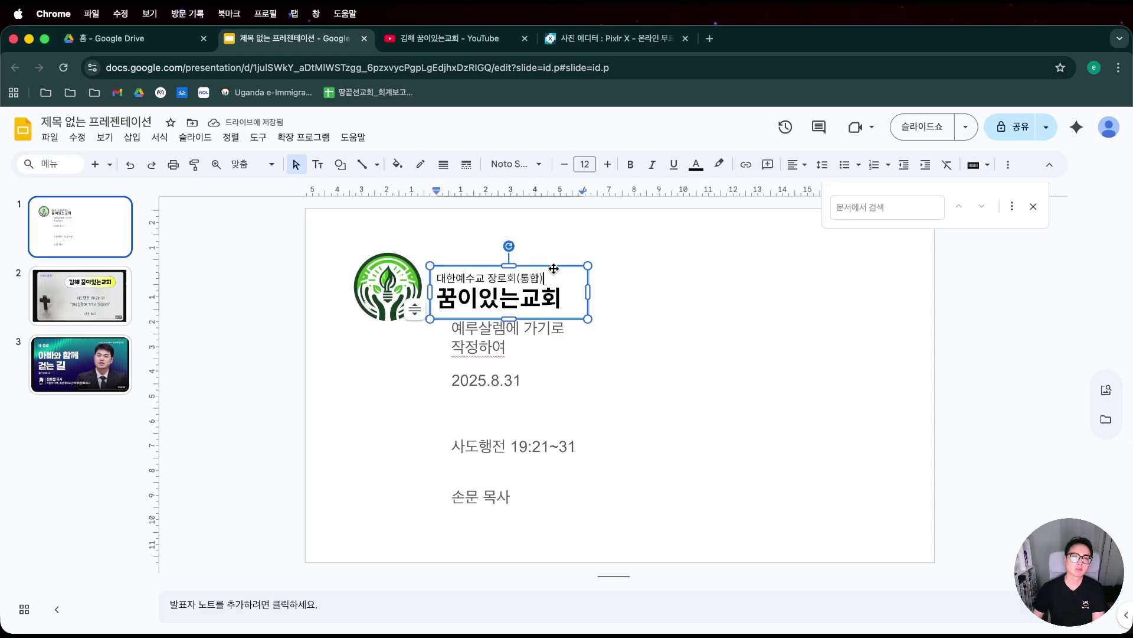
left_click_drag(560, 268, 554, 258)
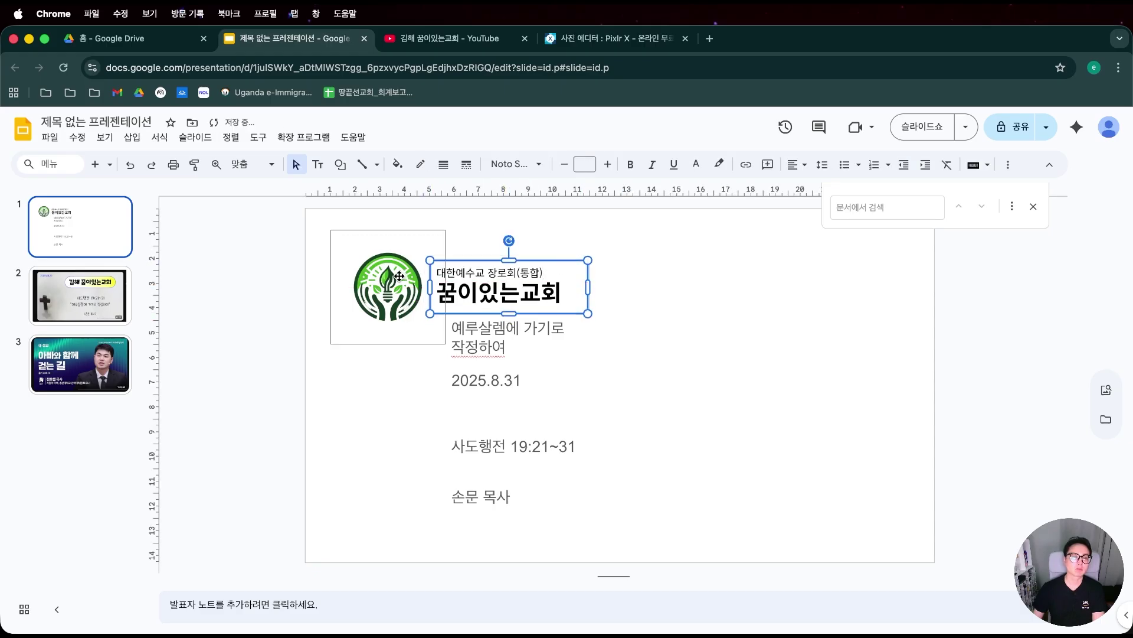
Shrink the logo, move it and the church-name box to the lower left, then view slide 3.
left_click(342, 237)
left_click_drag(338, 230, 386, 278)
left_click_drag(804, 540, 377, 513)
left_click(482, 258)
left_click_drag(480, 258, 485, 471)
left_click(129, 376)
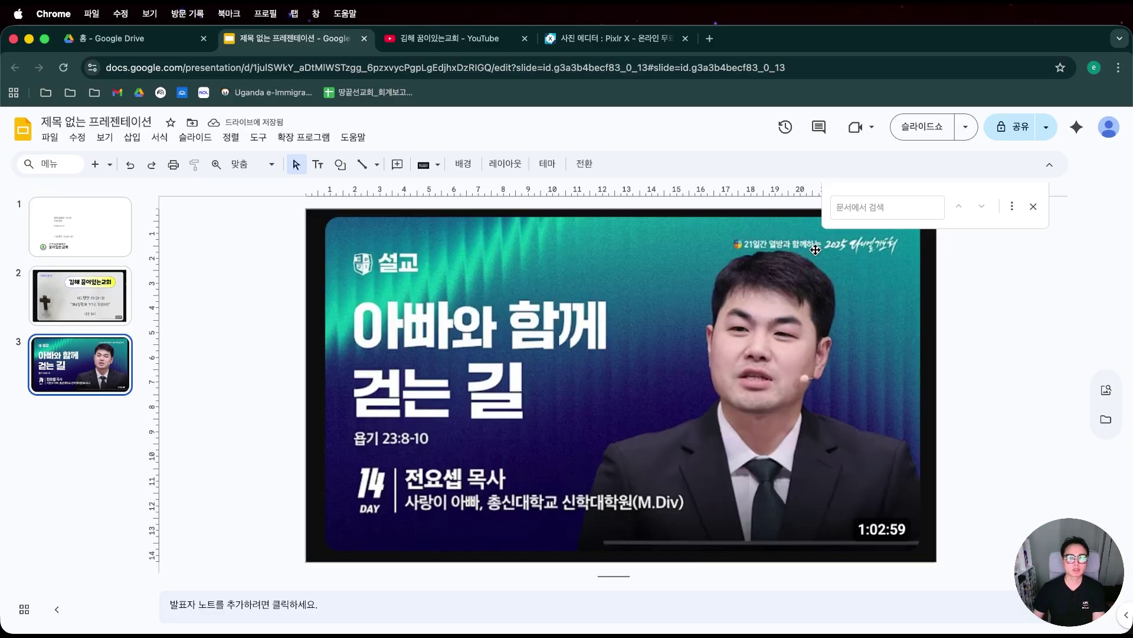
Back on slide 1, move the church-name box and logo to the top right.
left_click(94, 291)
left_click(96, 356)
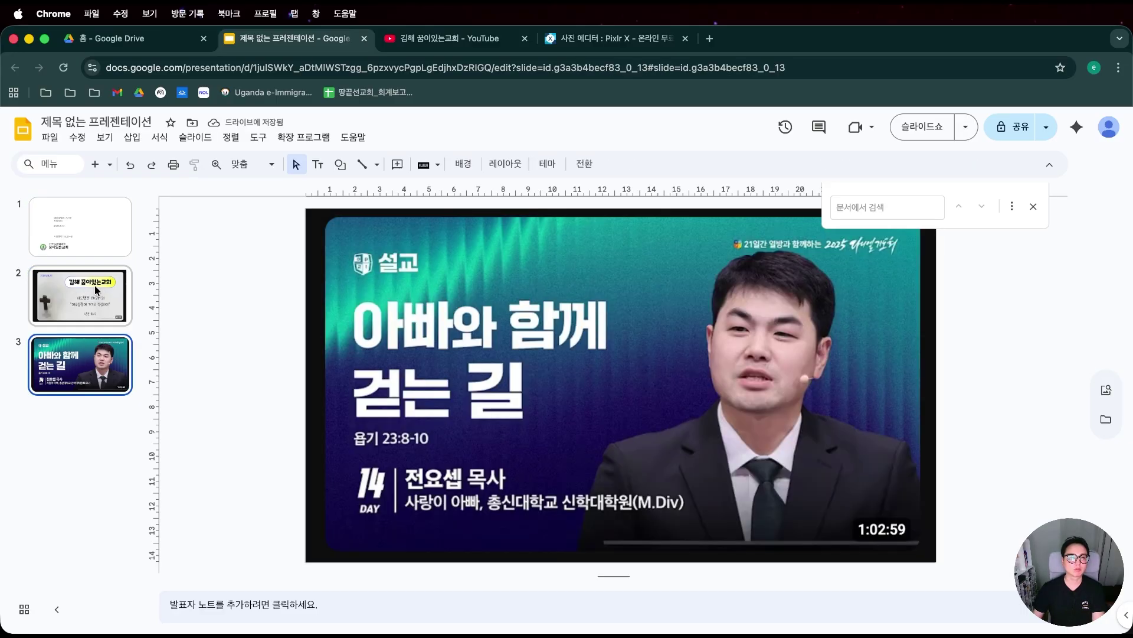
left_click(97, 236)
left_click(484, 512)
left_click(397, 524)
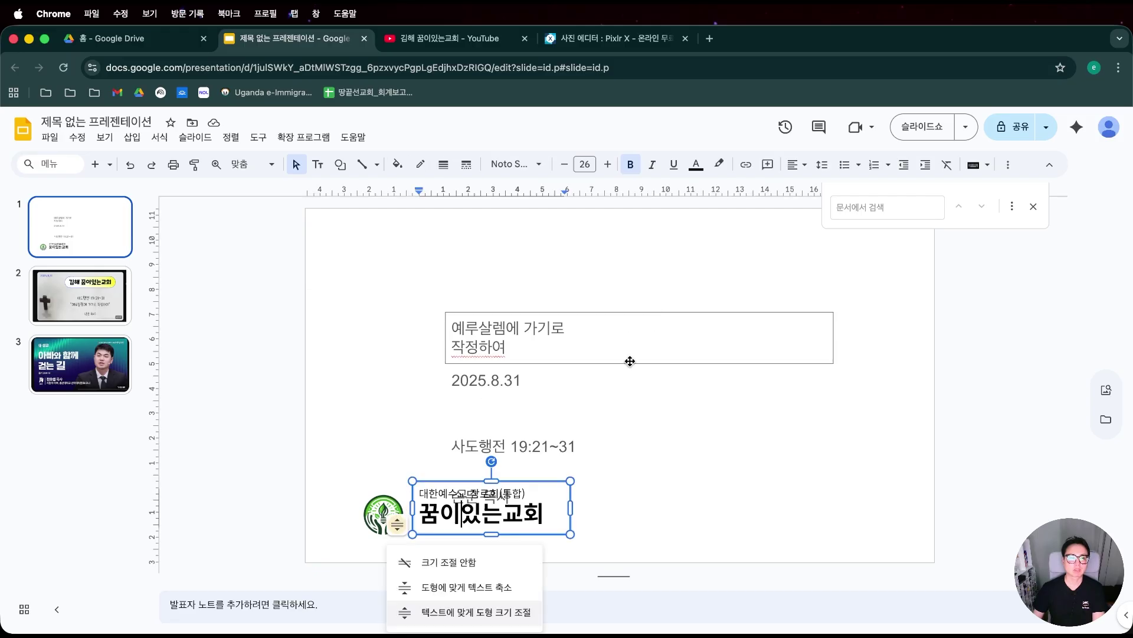
key("Escape")
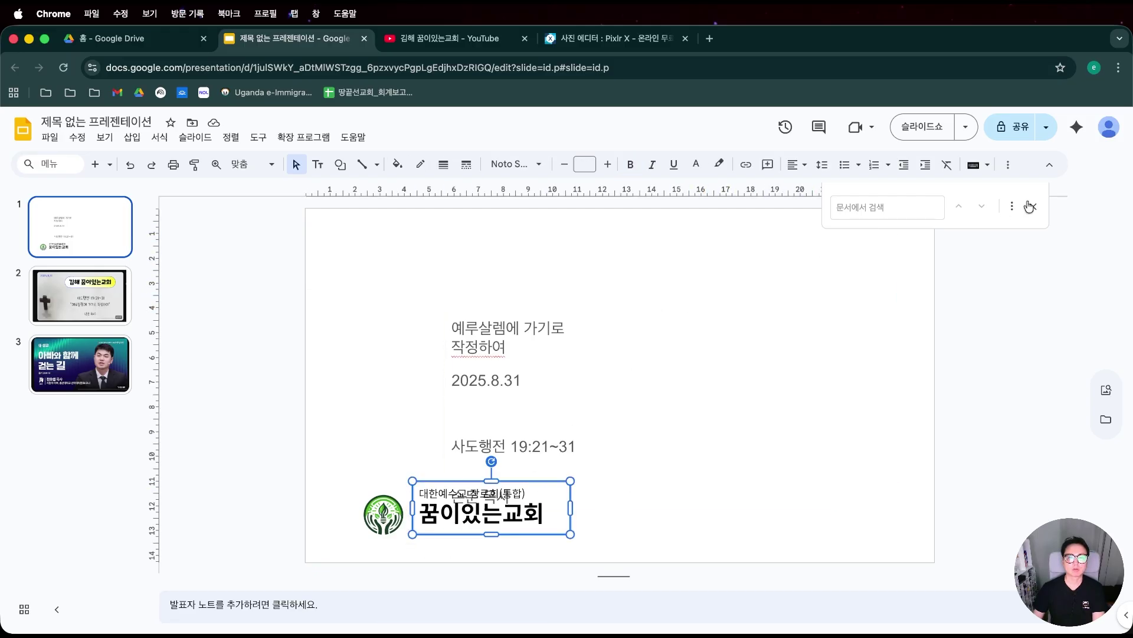
left_click(1030, 206)
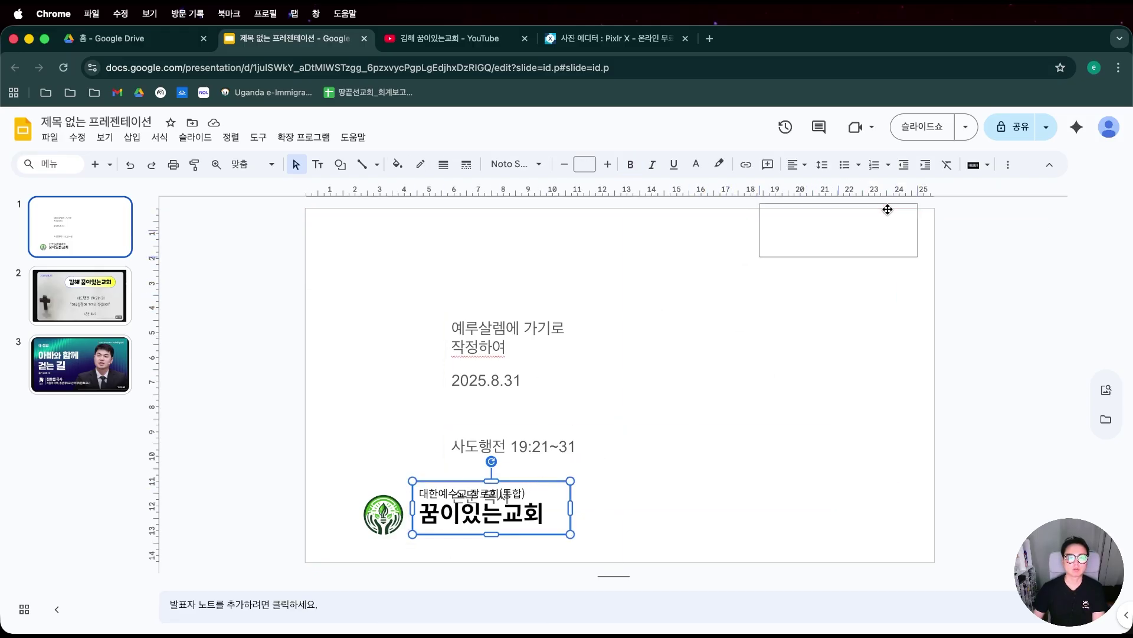
left_click_drag(888, 209, 896, 228)
left_click_drag(394, 530, 743, 258)
Reduce the church-name text a few font sizes.
left_click(815, 246)
key("super+a")
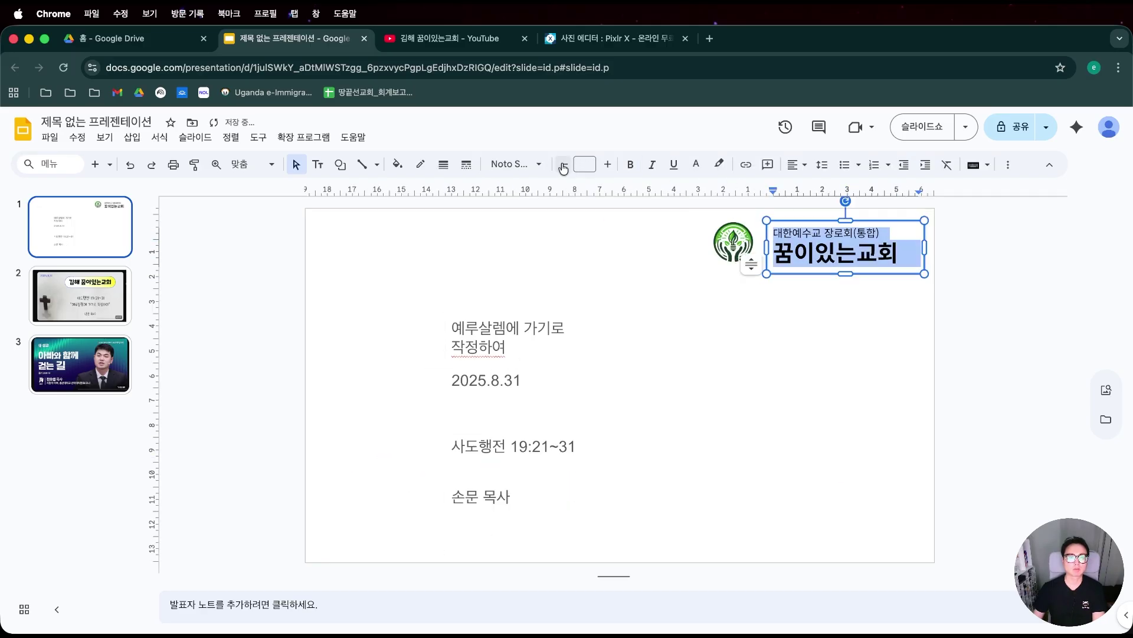
left_click(563, 165)
left_click(563, 165)
left_click(563, 165)
left_click(564, 165)
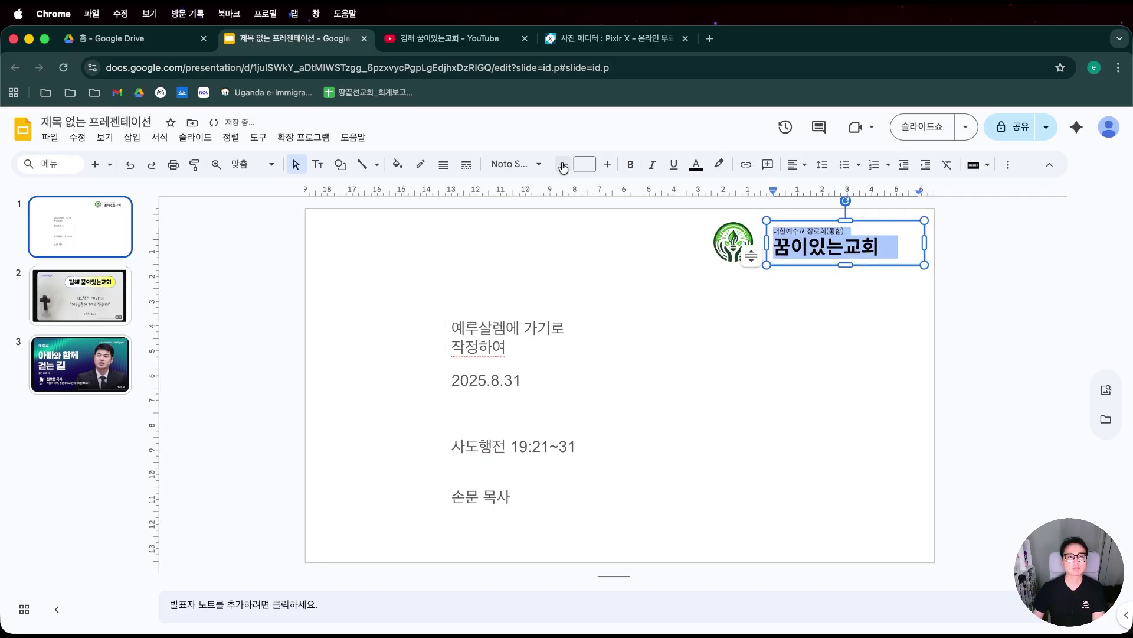
left_click(754, 366)
left_click(829, 247)
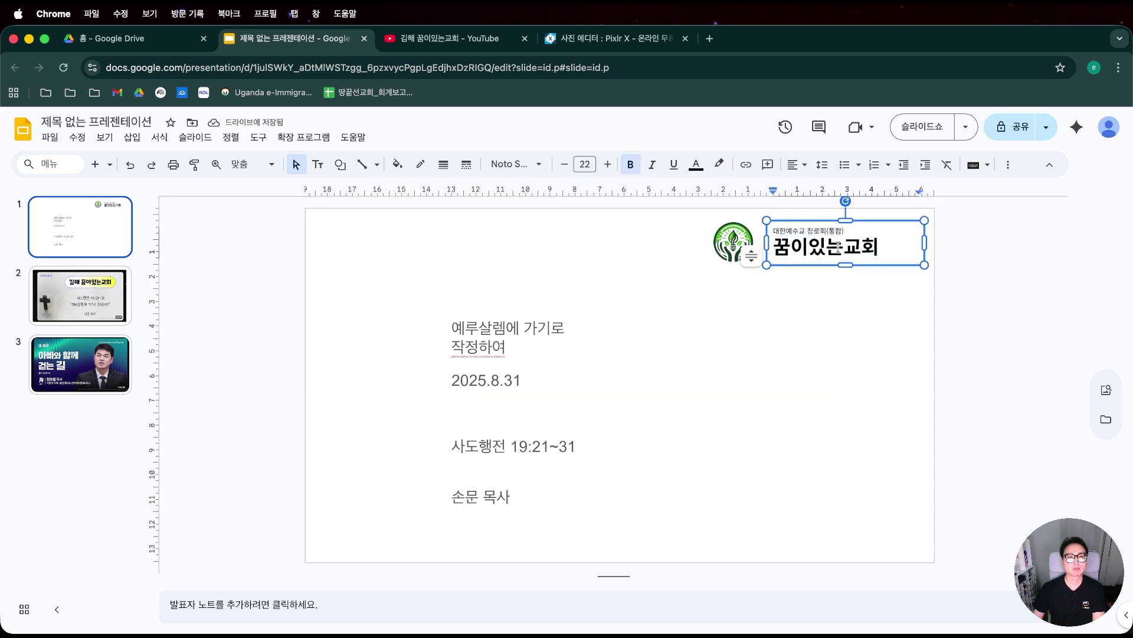
key("super+a")
left_click(570, 169)
left_click(570, 169)
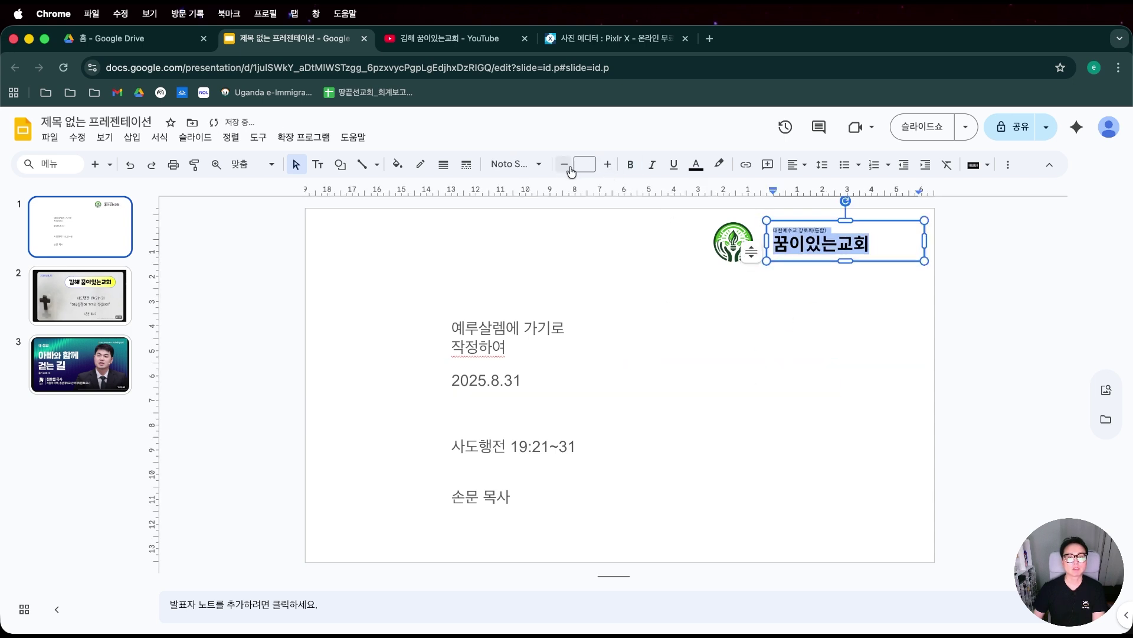
left_click(837, 278)
left_click(829, 245)
Enlarge the top line 대한예수교 장로회(통합) to size 8.
left_click(837, 222)
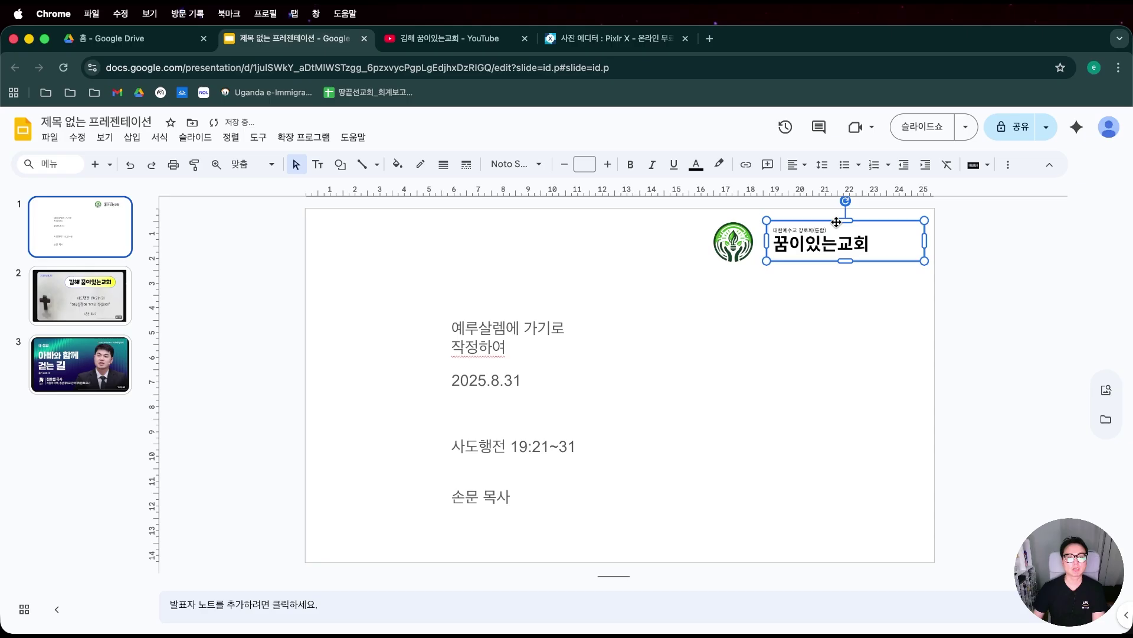
left_click(837, 229)
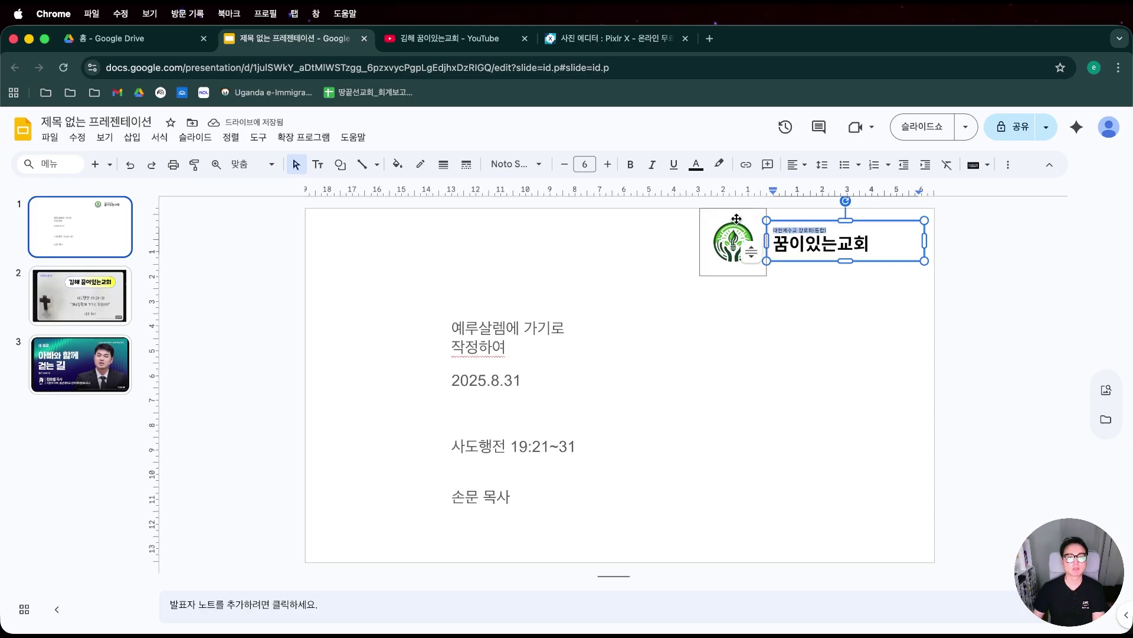
left_click(609, 167)
left_click(608, 167)
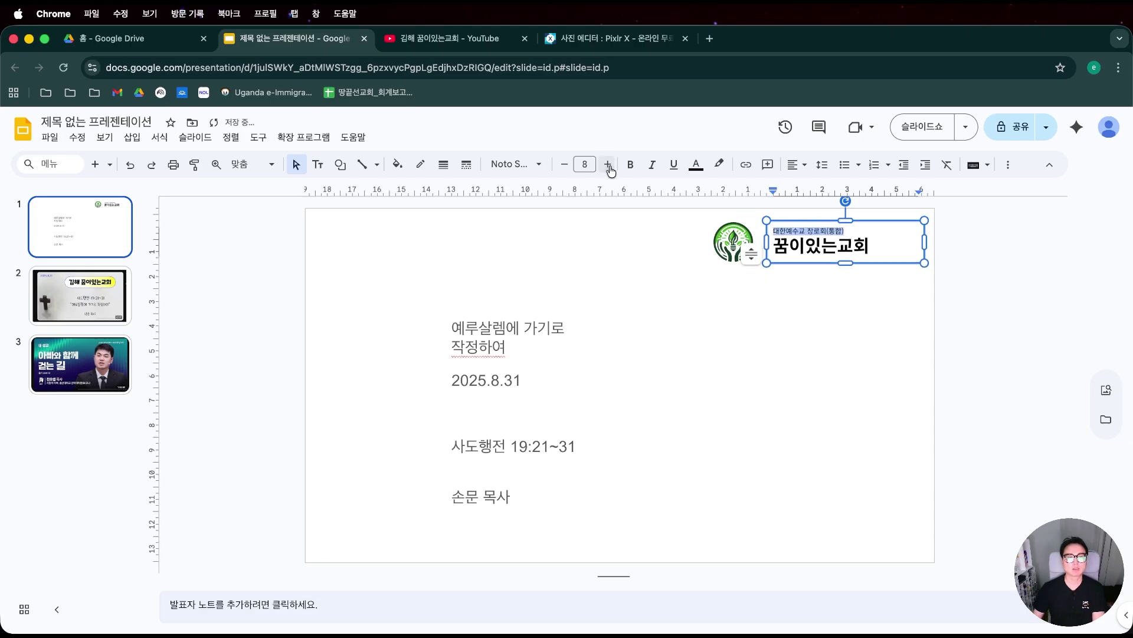
left_click(647, 331)
Try placing the logo to the right of the church name.
left_click(817, 227)
left_click_drag(725, 249, 734, 241)
key("Down")
key("Down")
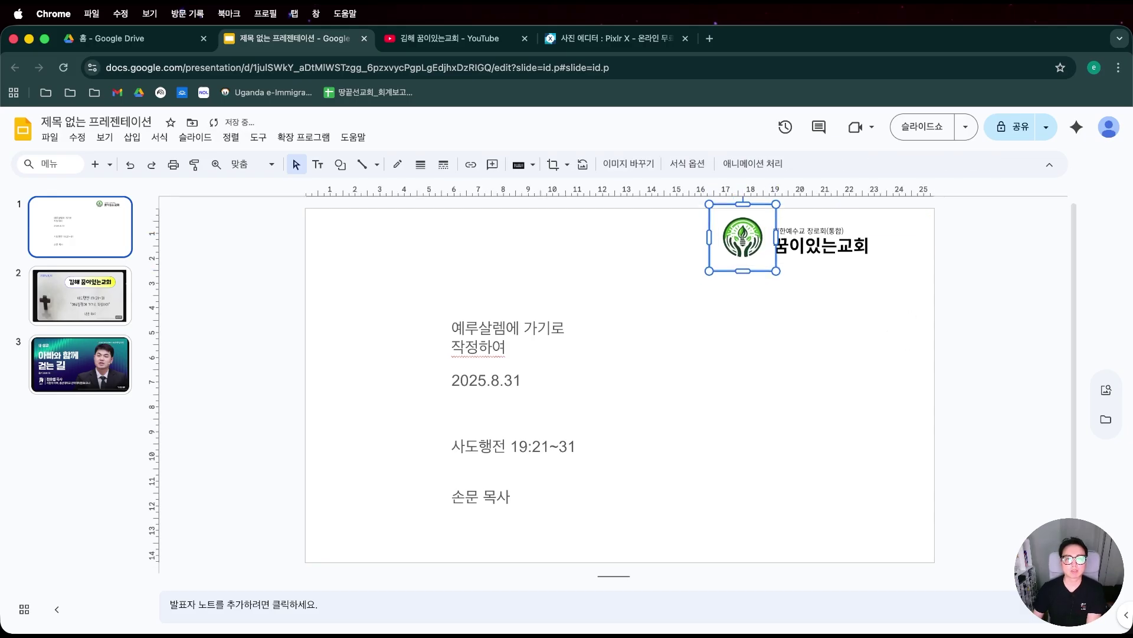
left_click_drag(740, 242, 892, 243)
left_click(982, 314)
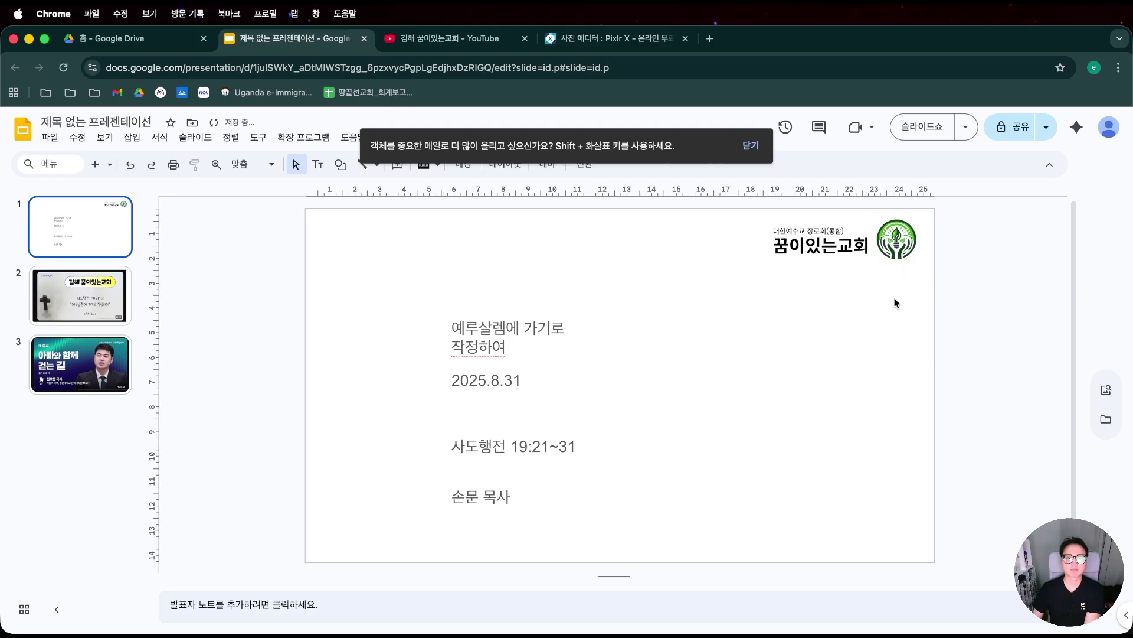
left_click(898, 252)
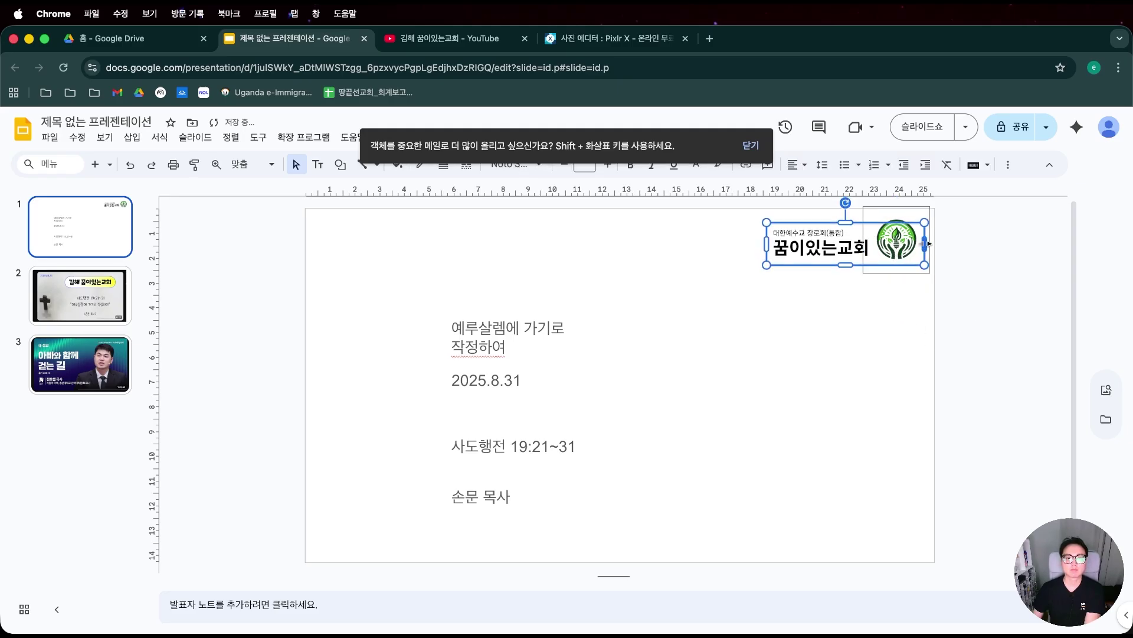
left_click(897, 247)
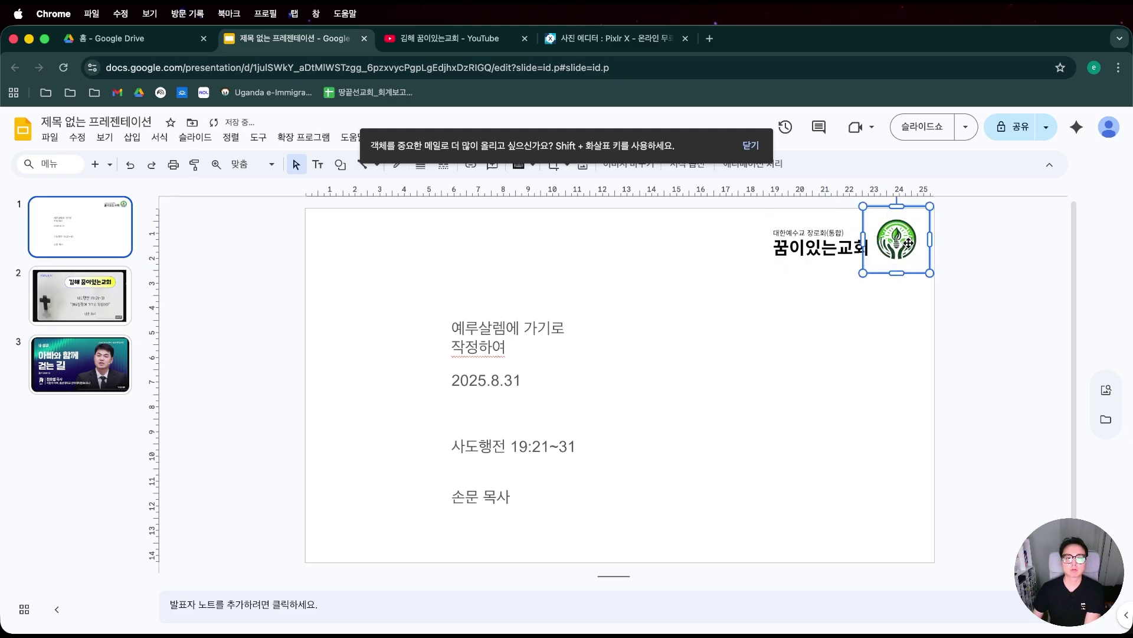
left_click_drag(909, 255, 910, 257)
left_click(991, 264)
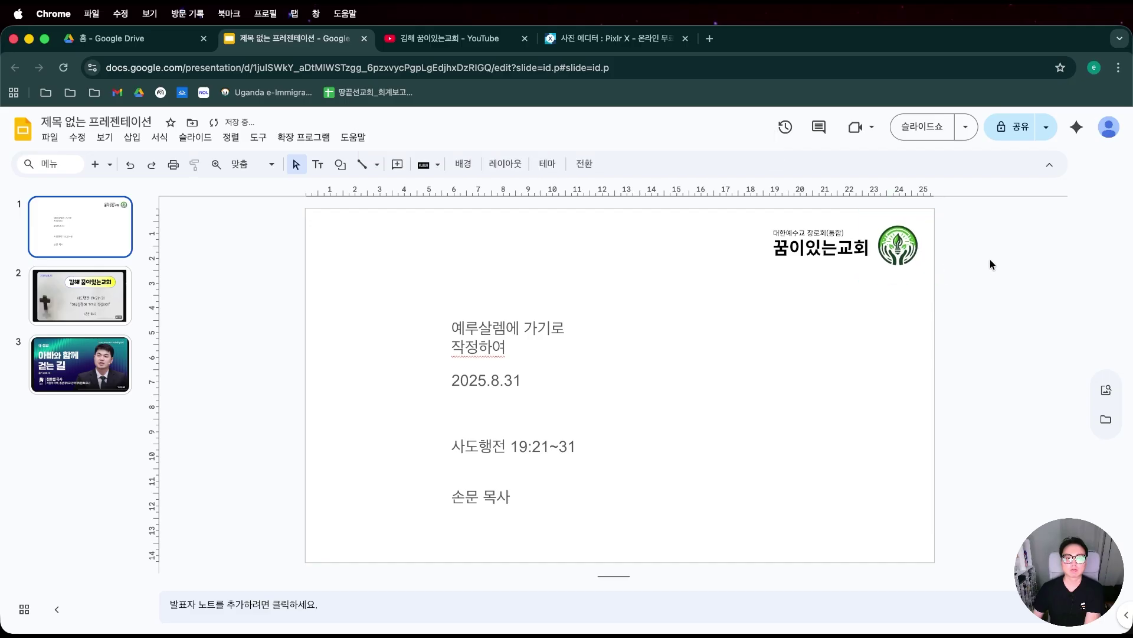
Fine-tune the church-name box position and move the logo back just left of it.
left_click(842, 253)
left_click_drag(841, 253, 848, 255)
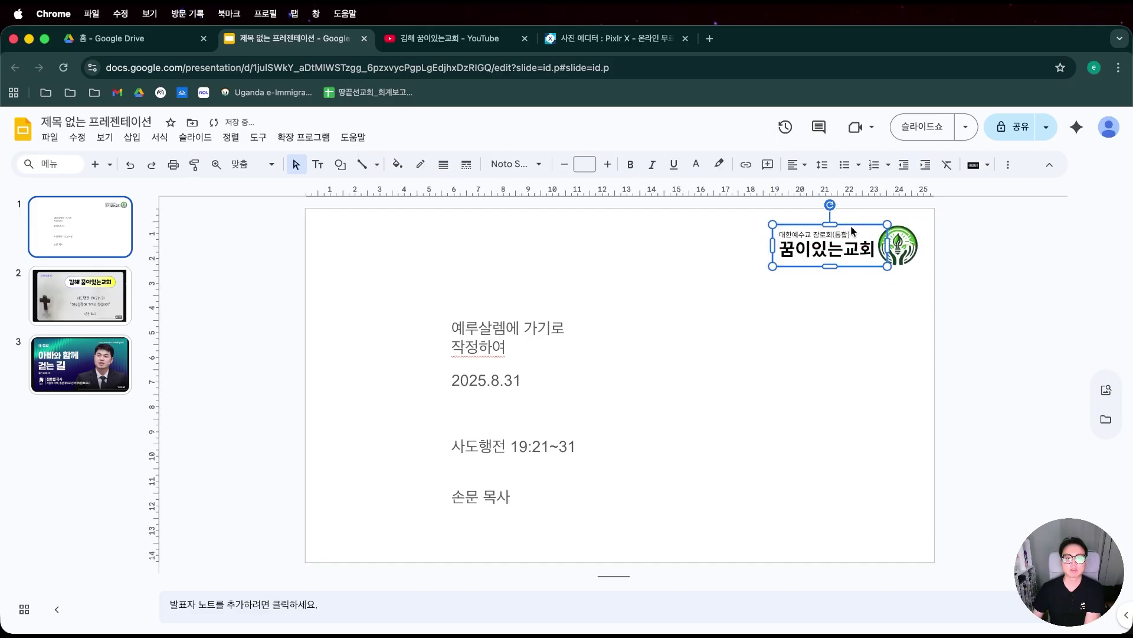
key("Left")
key("Left")
key("Left")
left_click(1020, 307)
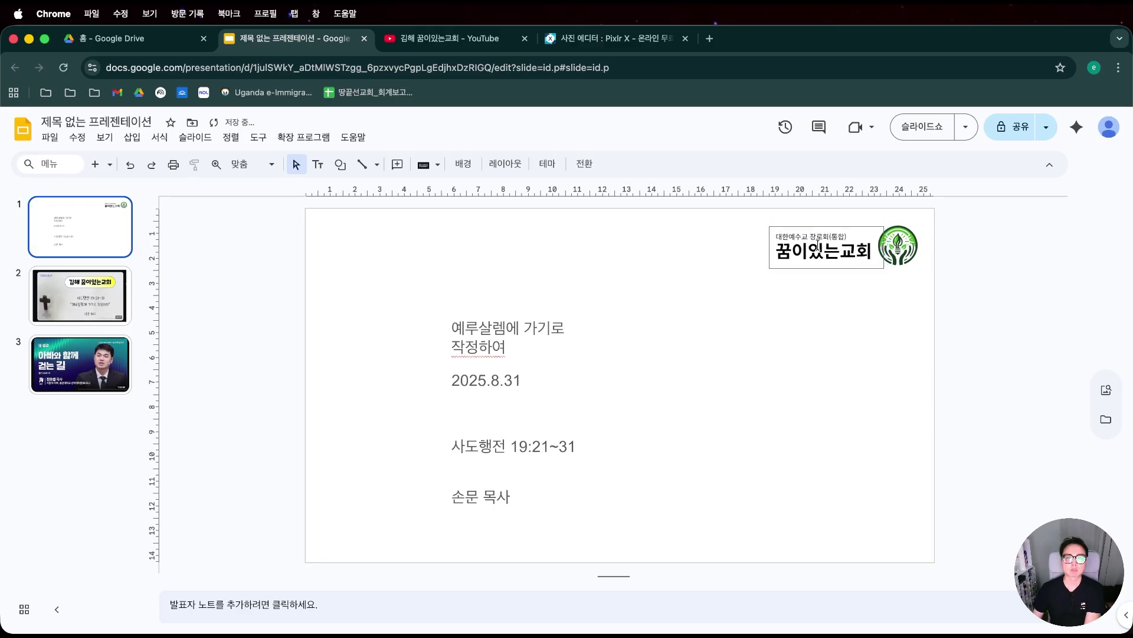
left_click(818, 246)
left_click_drag(817, 246, 816, 244)
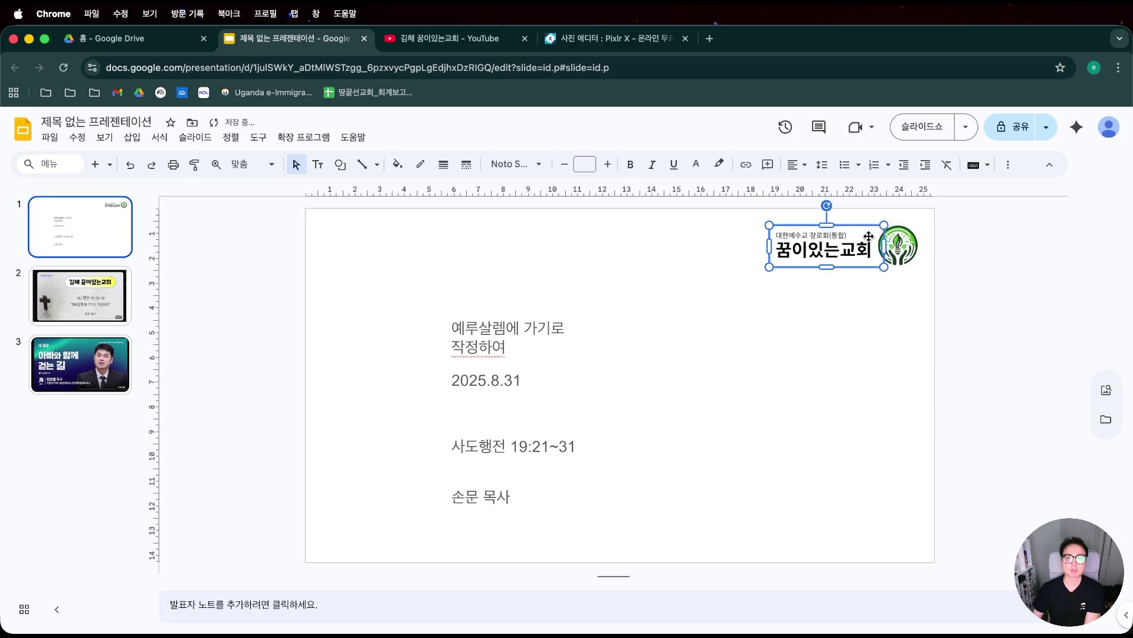
left_click(947, 264)
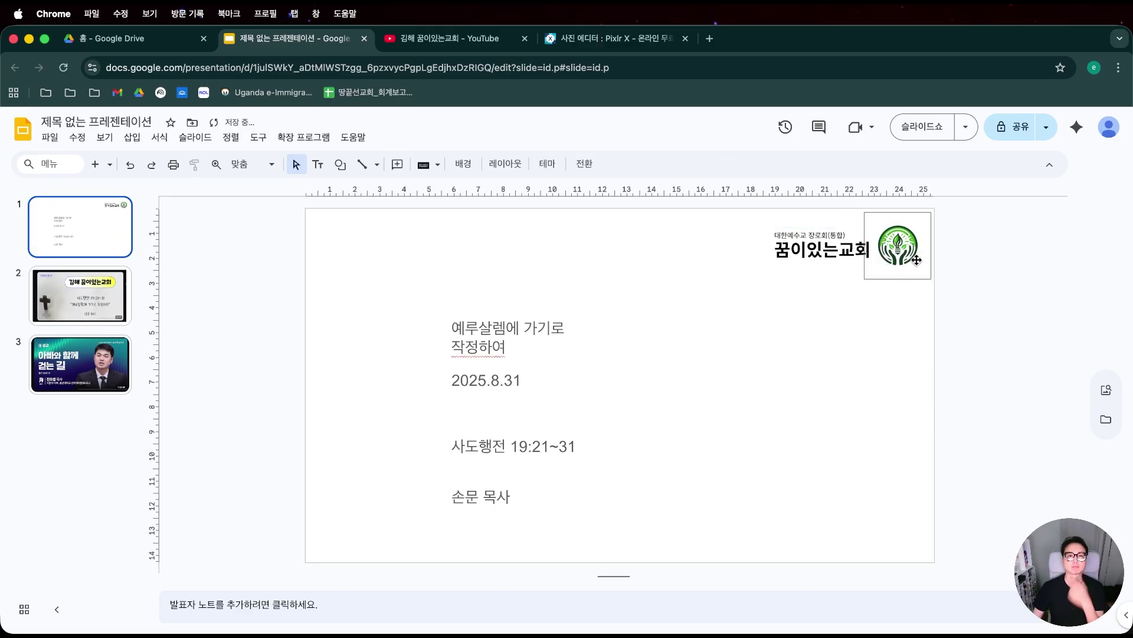
left_click_drag(897, 245, 734, 245)
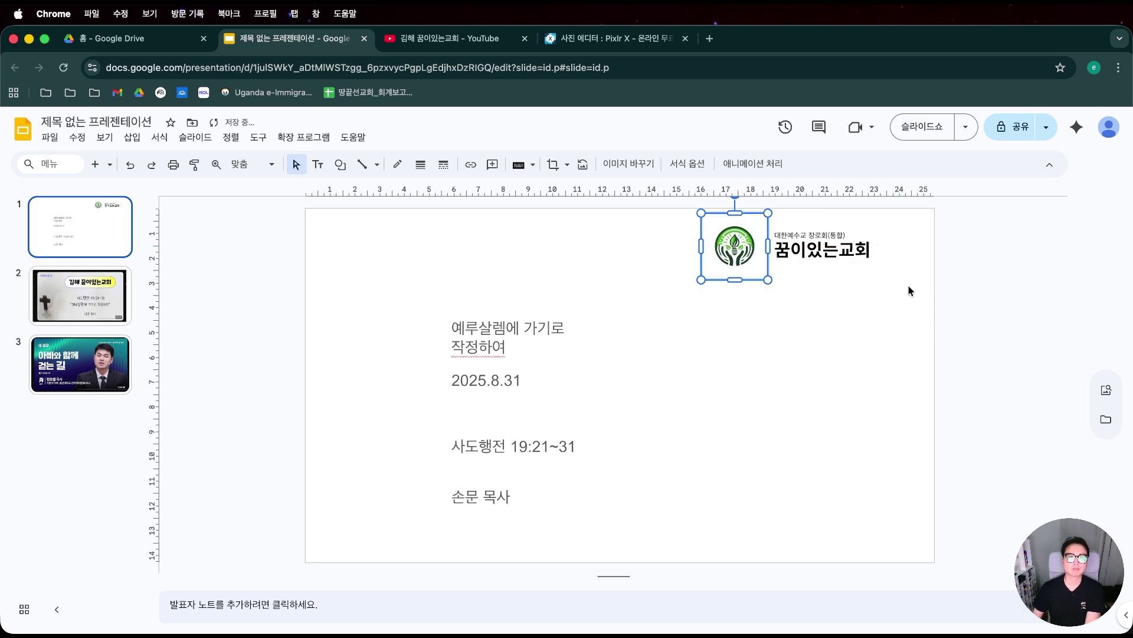
key("Right")
key("Right")
key("Right")
key("Right")
key("Right")
key("Right")
key("Right")
key("Right")
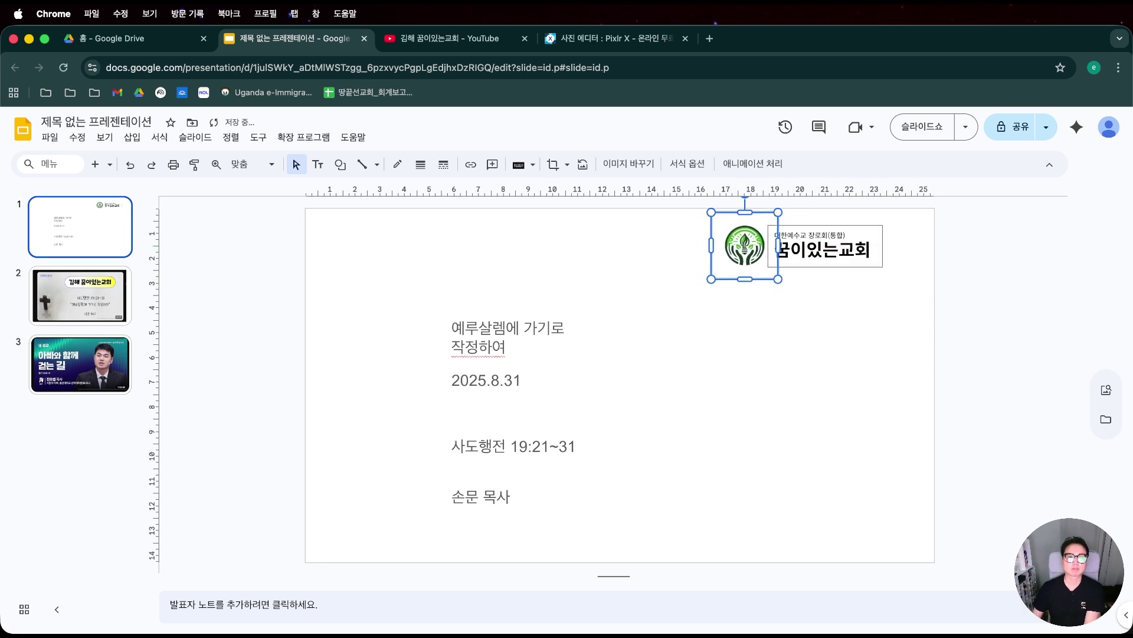
left_click(831, 263, "shift")
Group the logo with the church name and move the group into the top-right corner.
right_click(801, 257)
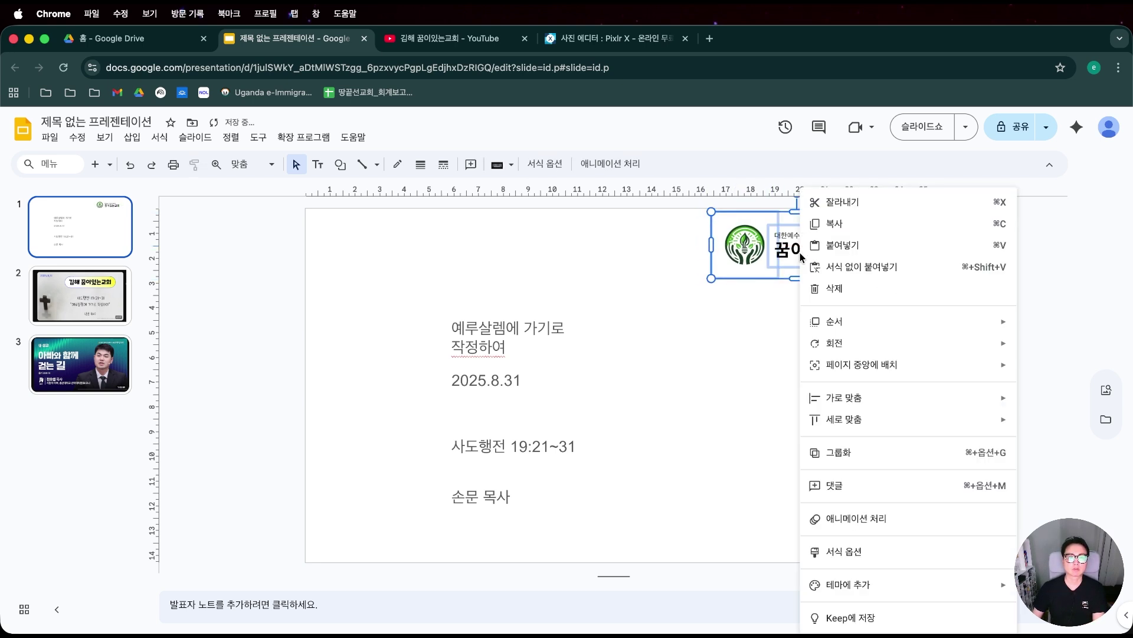
left_click(864, 452)
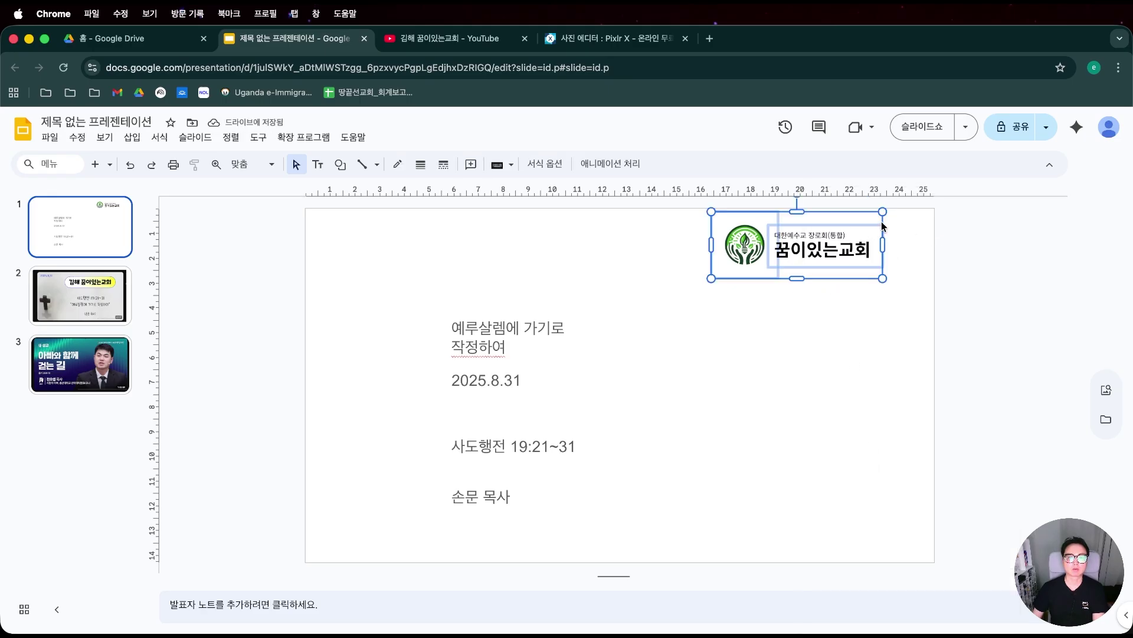
left_click_drag(884, 225, 922, 225)
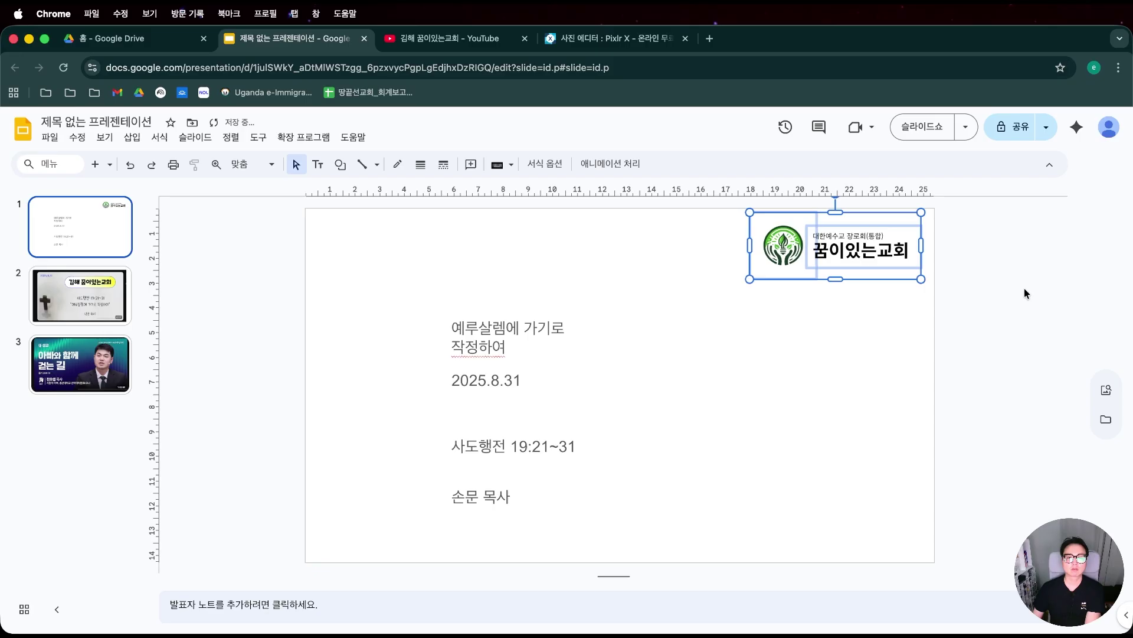
key("Right")
key("Right")
key("Right")
key("Right")
key("Right")
key("Right")
left_click(986, 275)
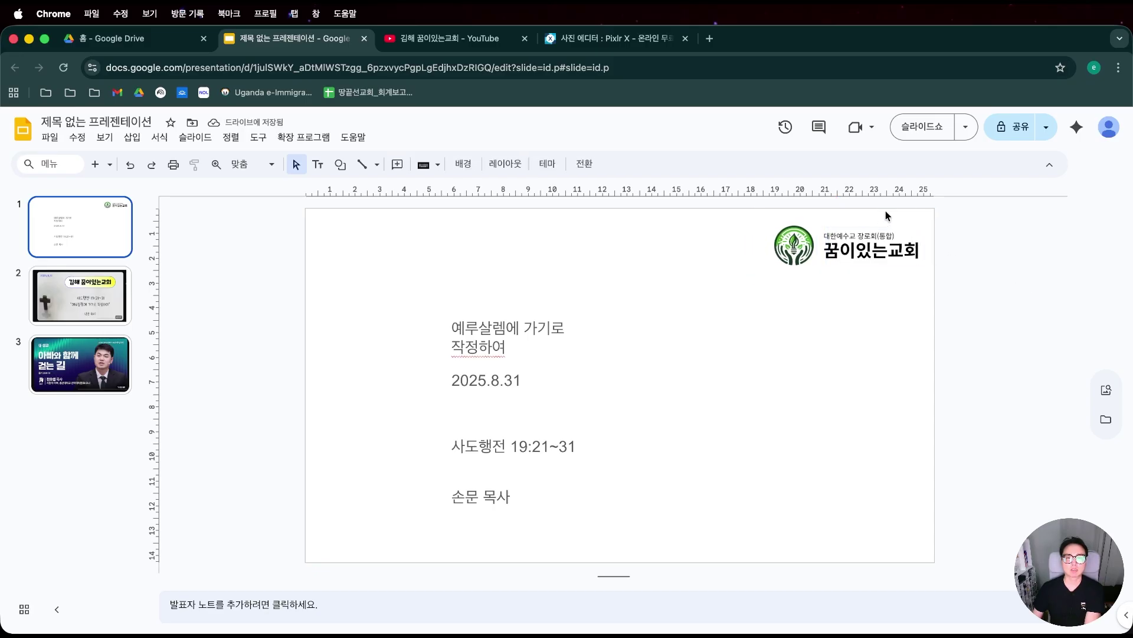
Nudge the church name closer to the logo, then shift the whole group slightly right.
double_click(889, 250)
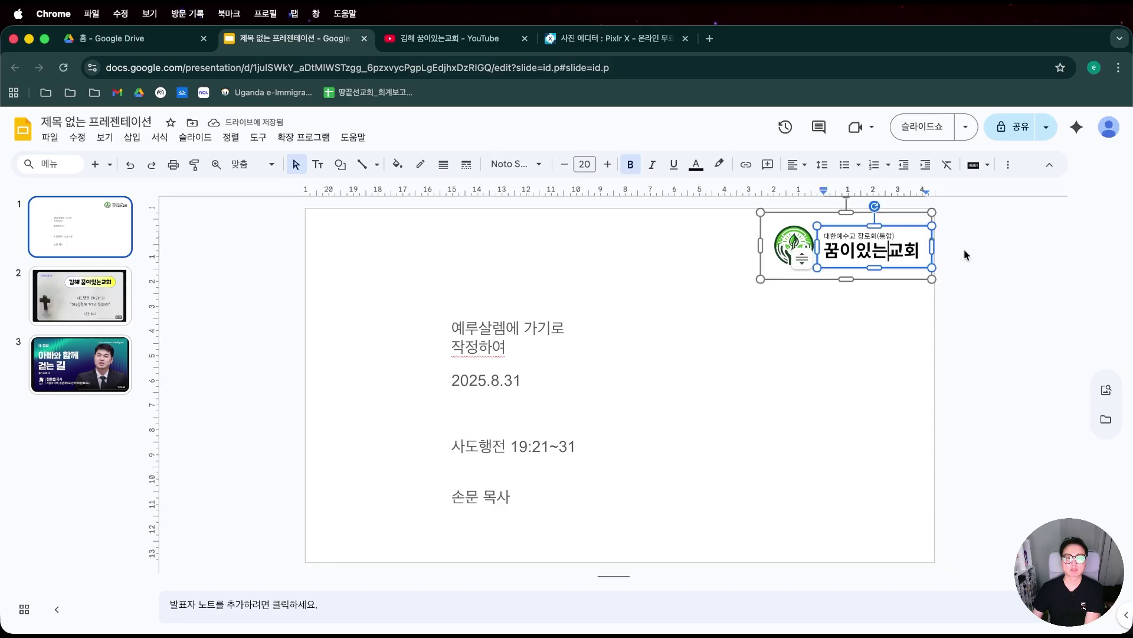
left_click(912, 278)
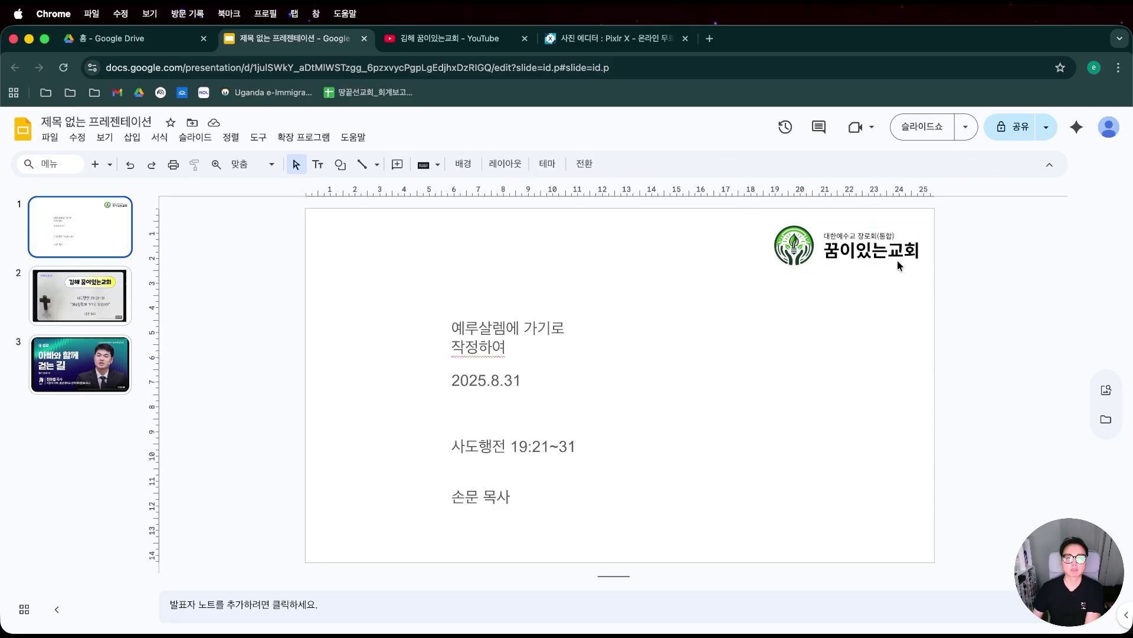
left_click(898, 260)
left_click(892, 278)
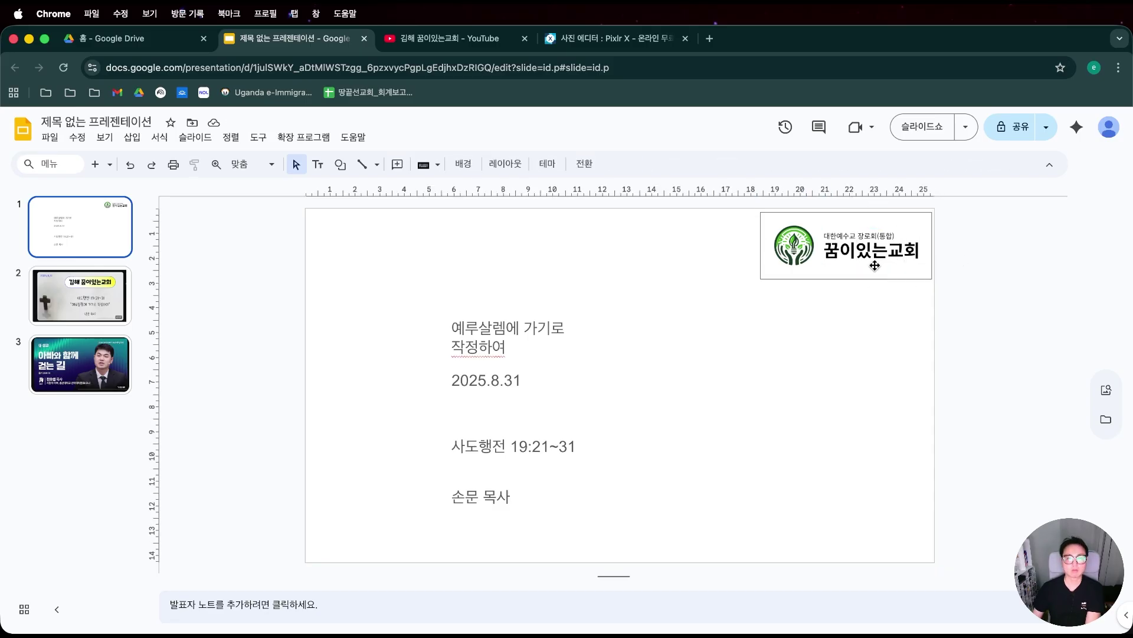
left_click(927, 243)
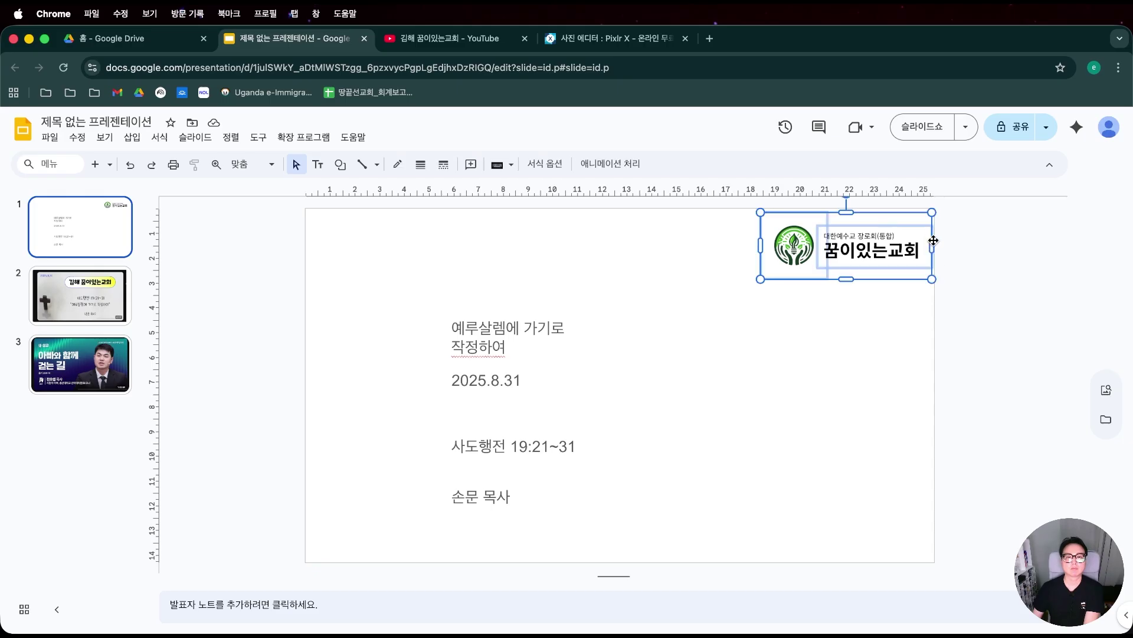
left_click(967, 245)
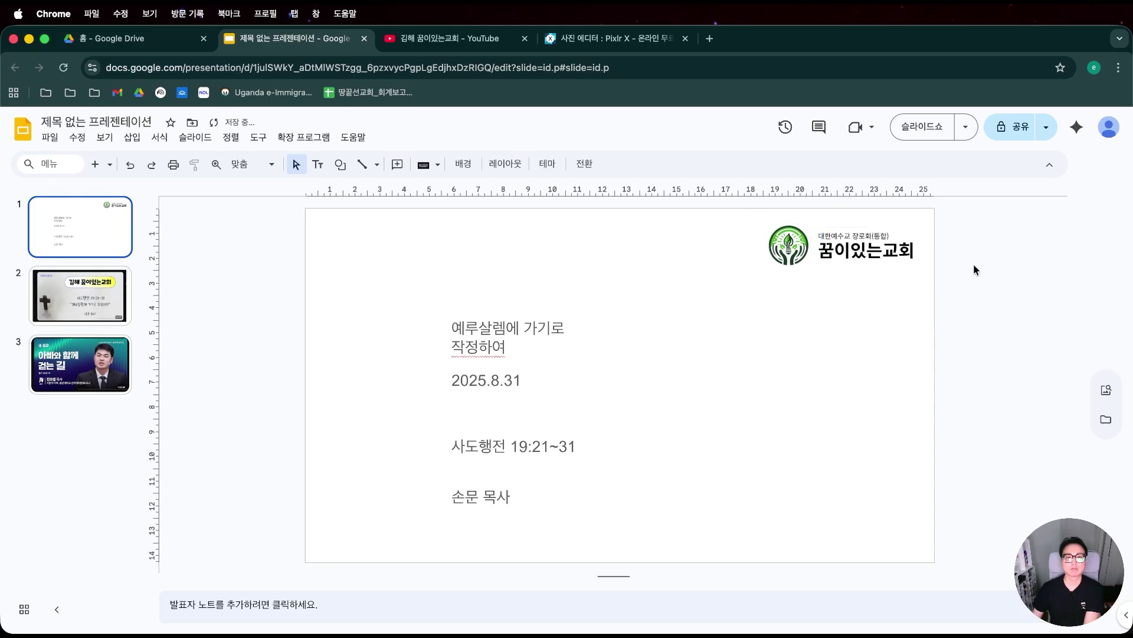
left_click(918, 239)
left_click(918, 239)
key("shift+Left")
key("shift+Left")
key("shift+Left")
key("shift+Left")
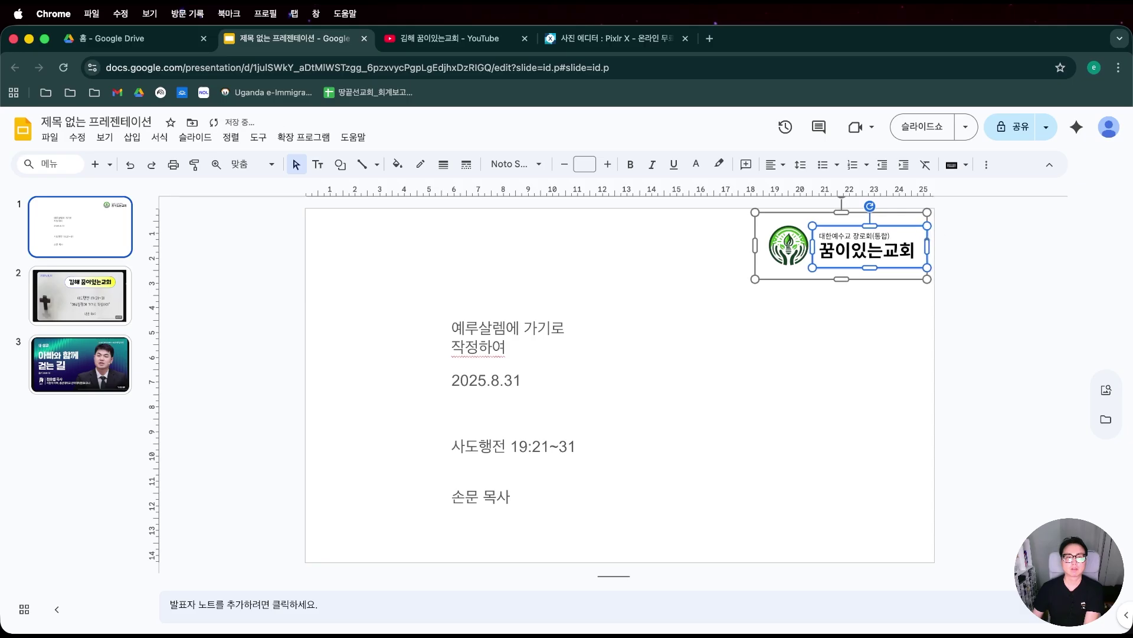
left_click(912, 208)
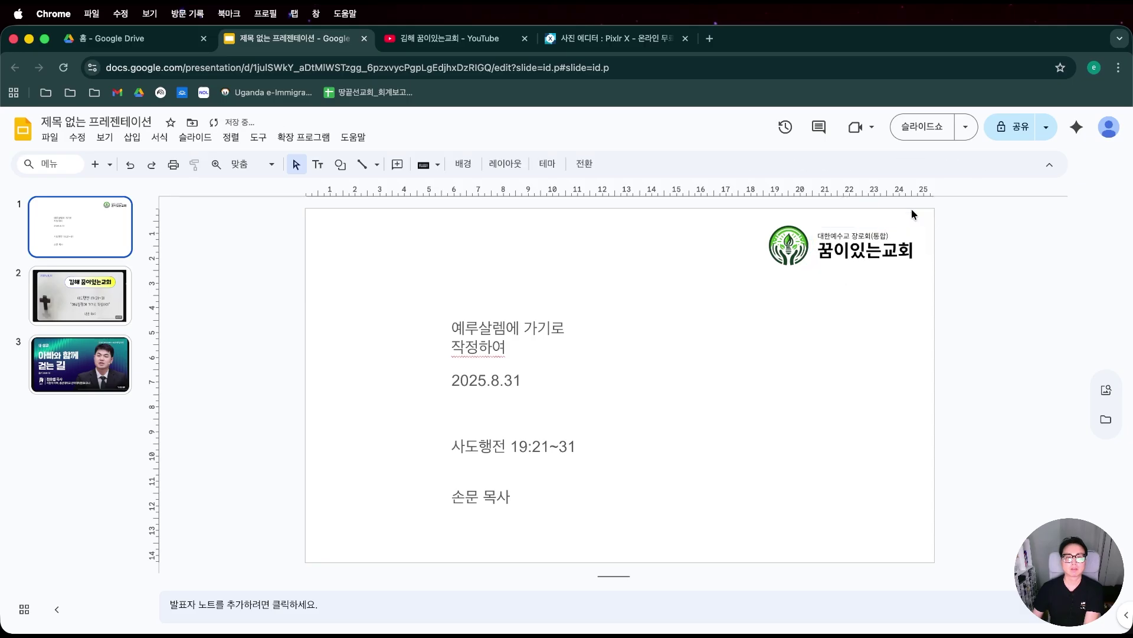
left_click(871, 229)
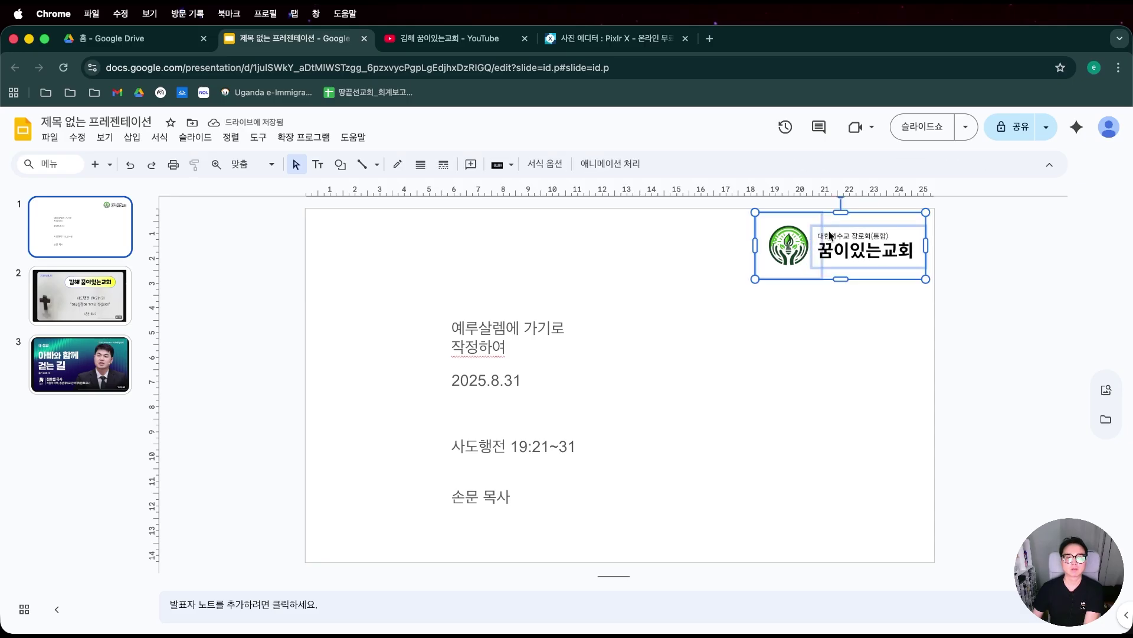
key("shift+Right")
key("shift+Right")
key("shift+Right")
left_click(948, 302)
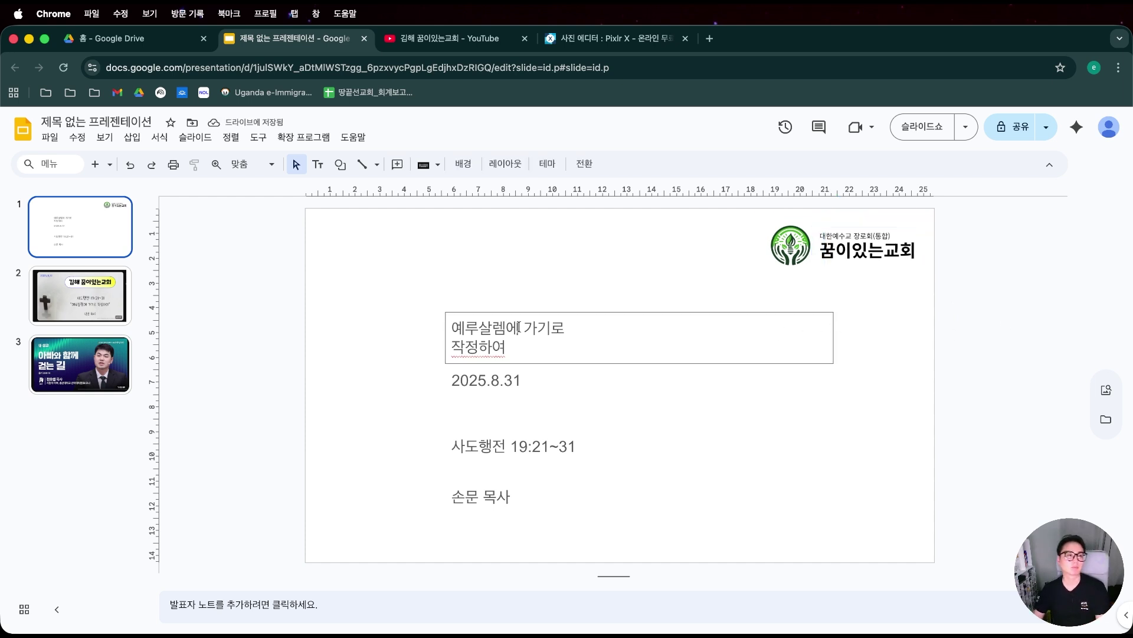
Move the 사도행전 scripture box up under the title and reposition the 2025.8.31 date box.
left_click(506, 347)
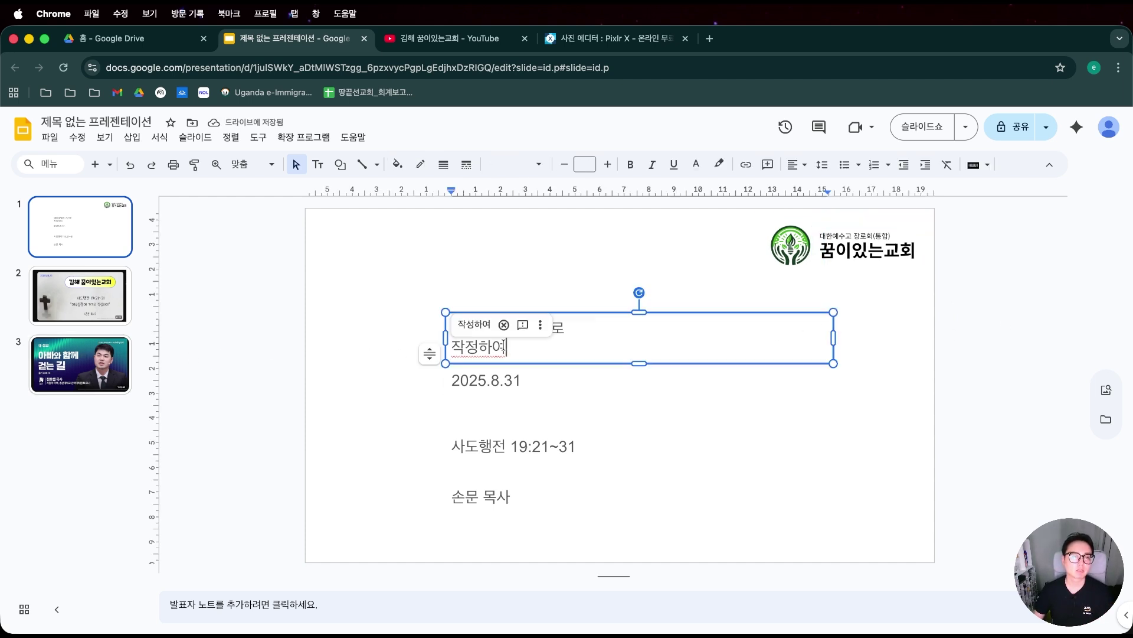
left_click_drag(528, 307, 336, 495)
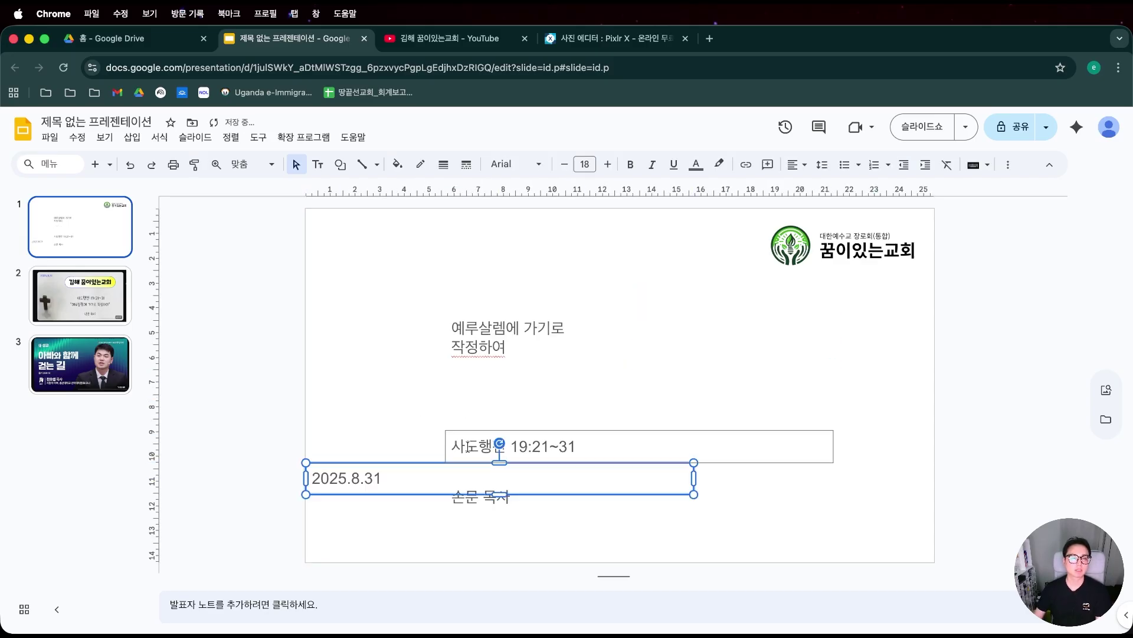
left_click_drag(491, 436, 484, 388)
left_click(493, 340)
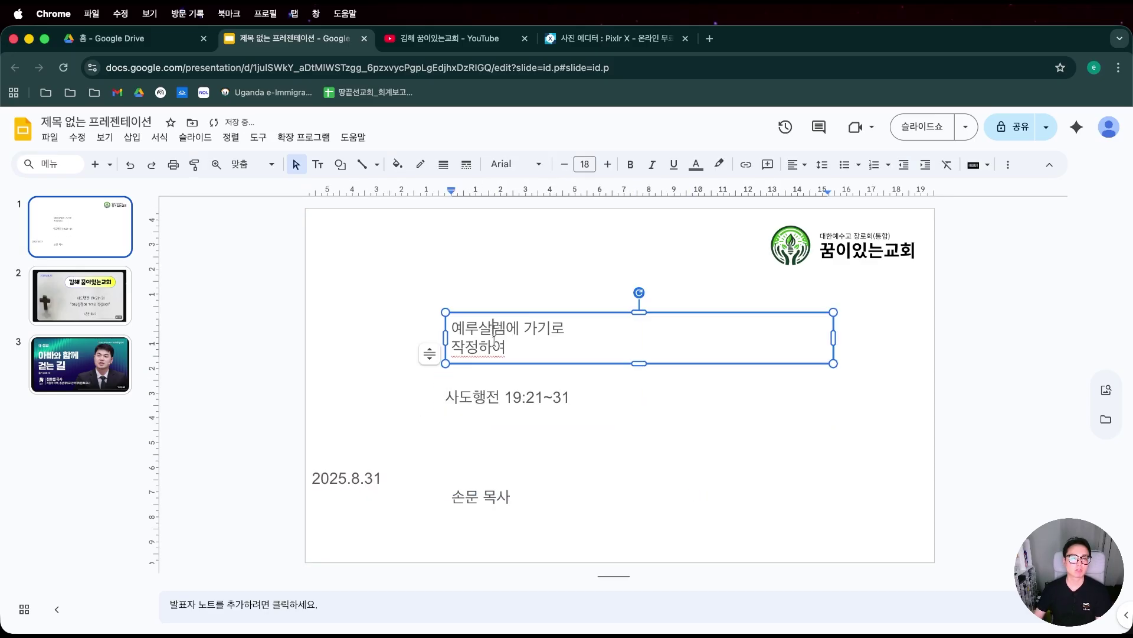
left_click(371, 478)
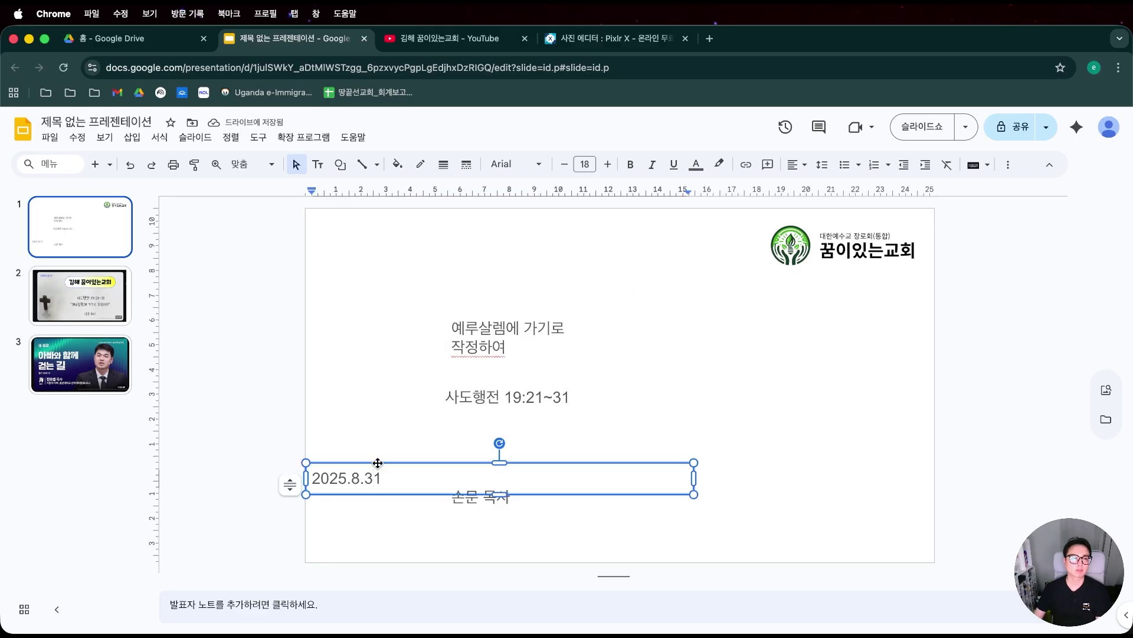
left_click_drag(378, 463, 514, 438)
Review slides 3 and 2 for reference, then return to the title slide.
left_click(81, 364)
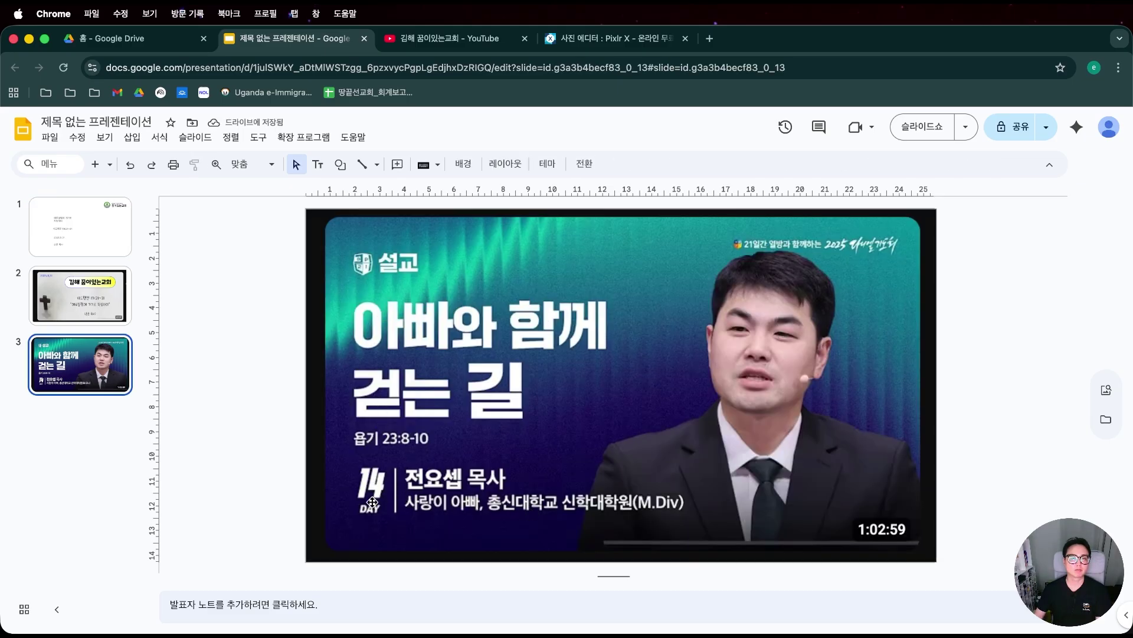
left_click(81, 295)
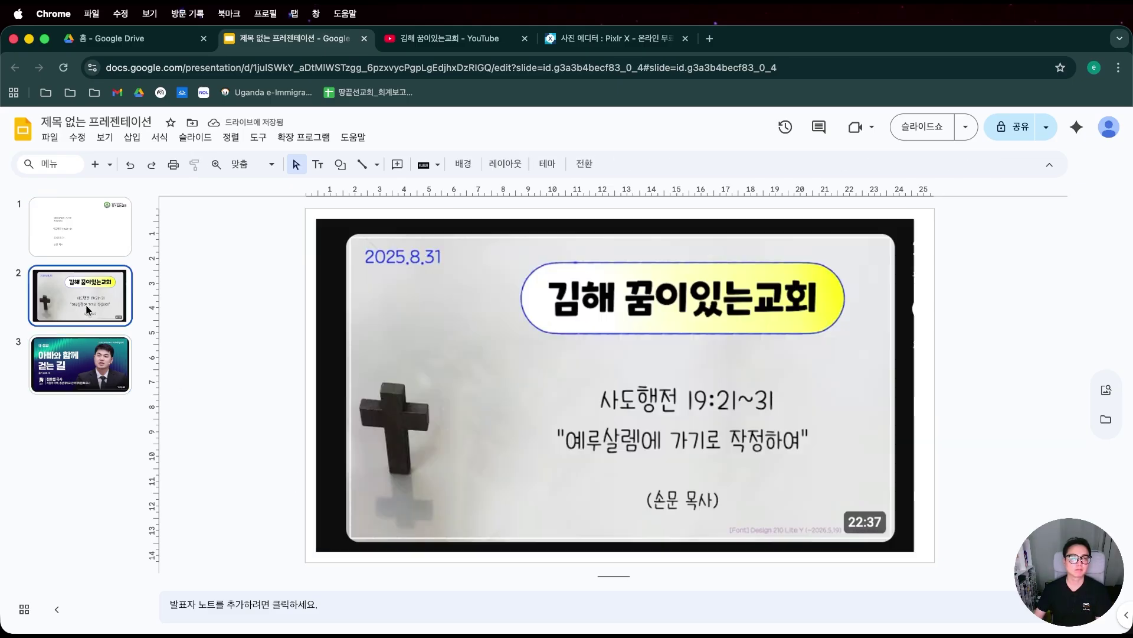
left_click(116, 236)
left_click(608, 392)
left_click(503, 328)
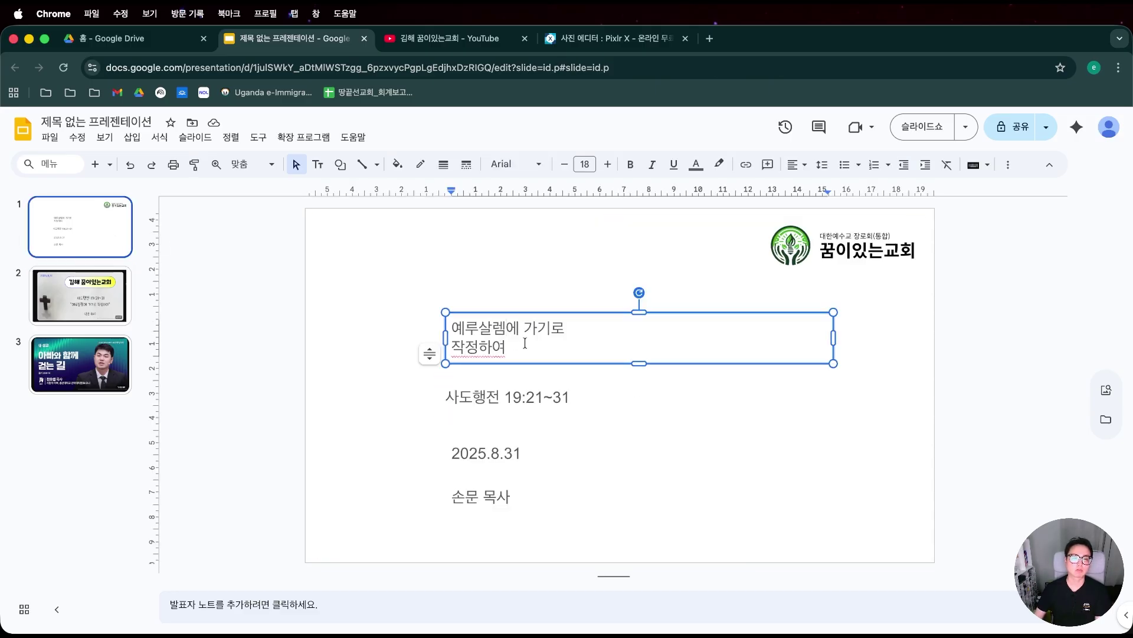
left_click(531, 394, "shift")
left_click(518, 164)
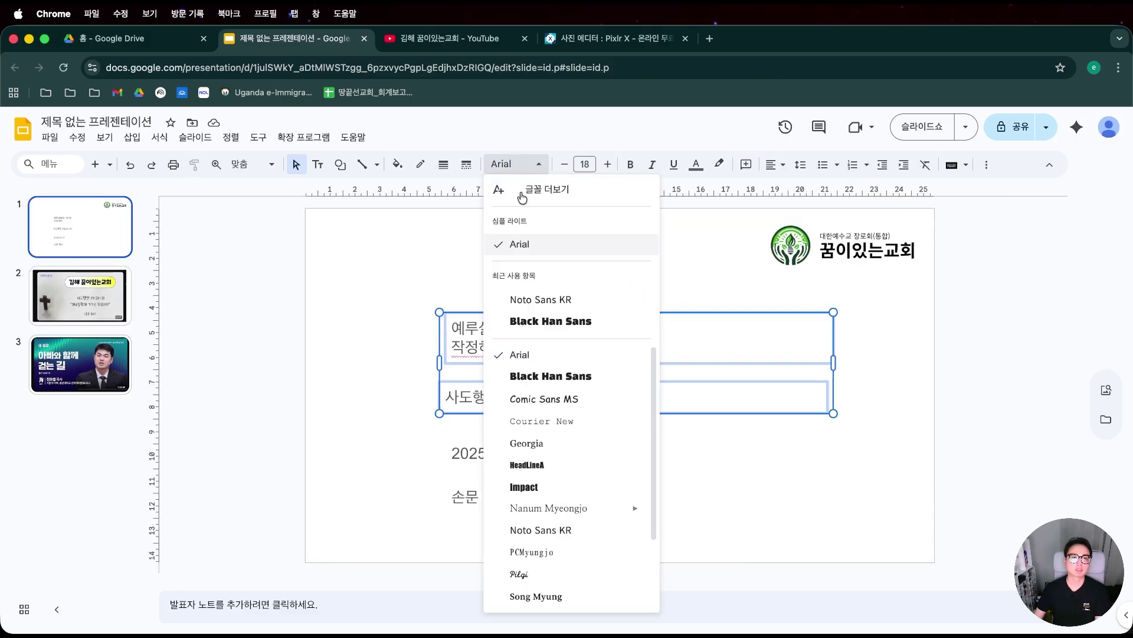
left_click(306, 456)
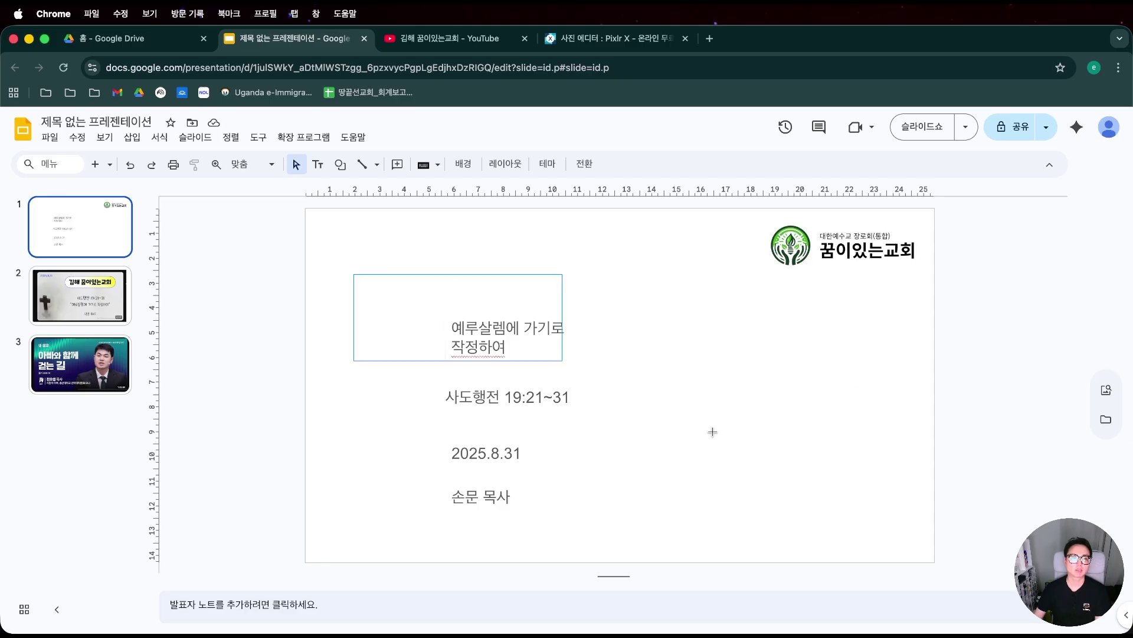
left_click_drag(712, 432, 982, 585)
left_click(583, 345)
left_click(529, 389, "shift")
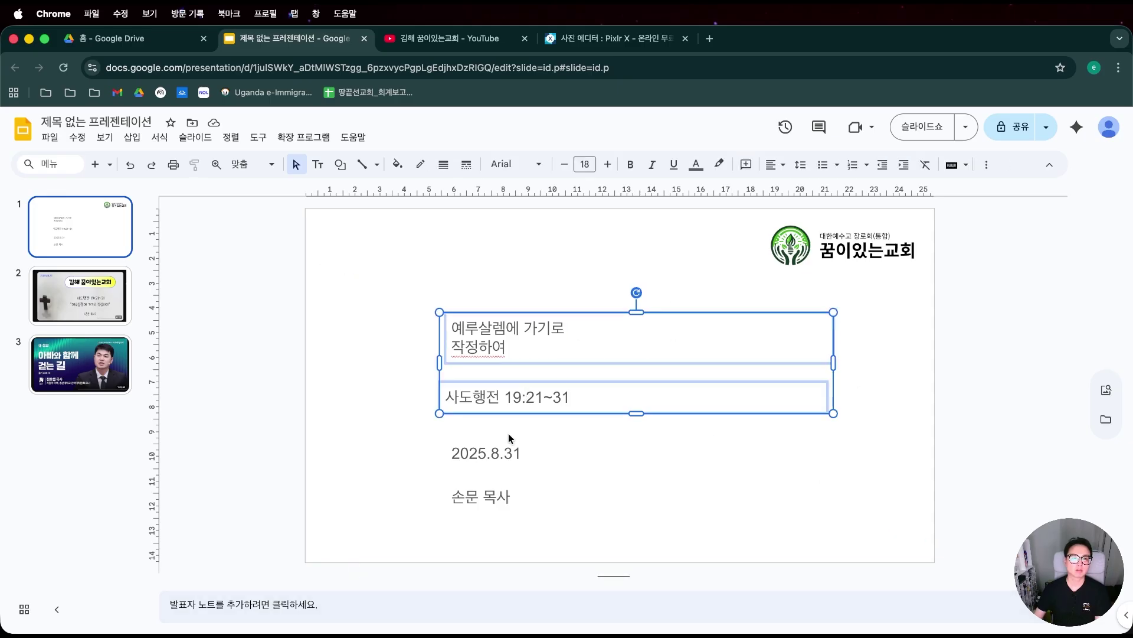
left_click(497, 463, "shift")
left_click(492, 493, "shift")
left_click(531, 166)
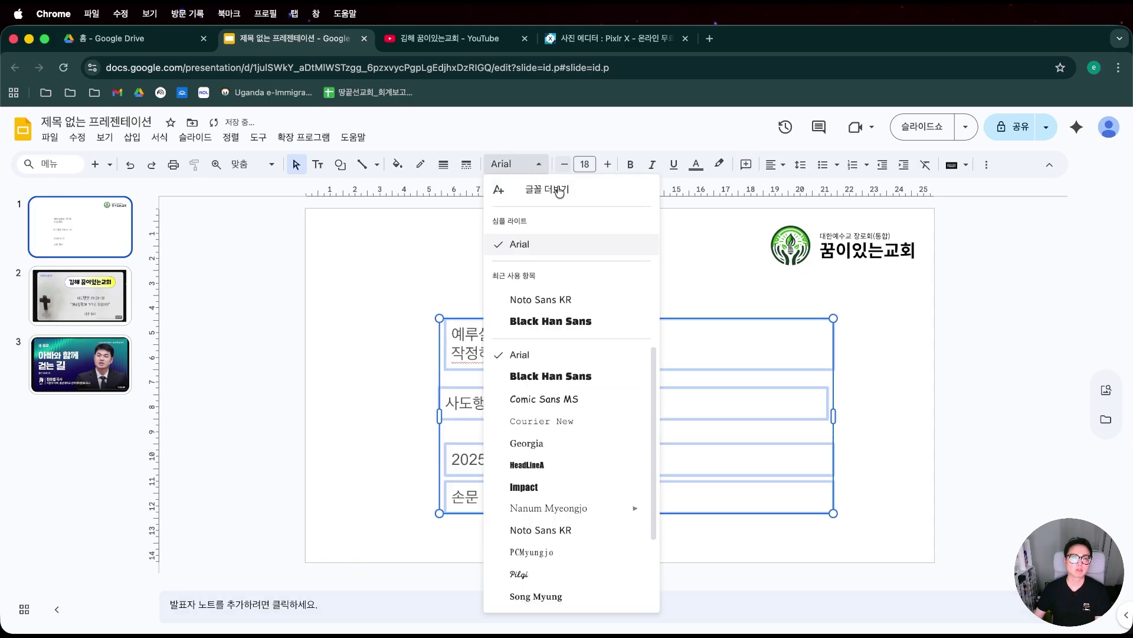
left_click(590, 299)
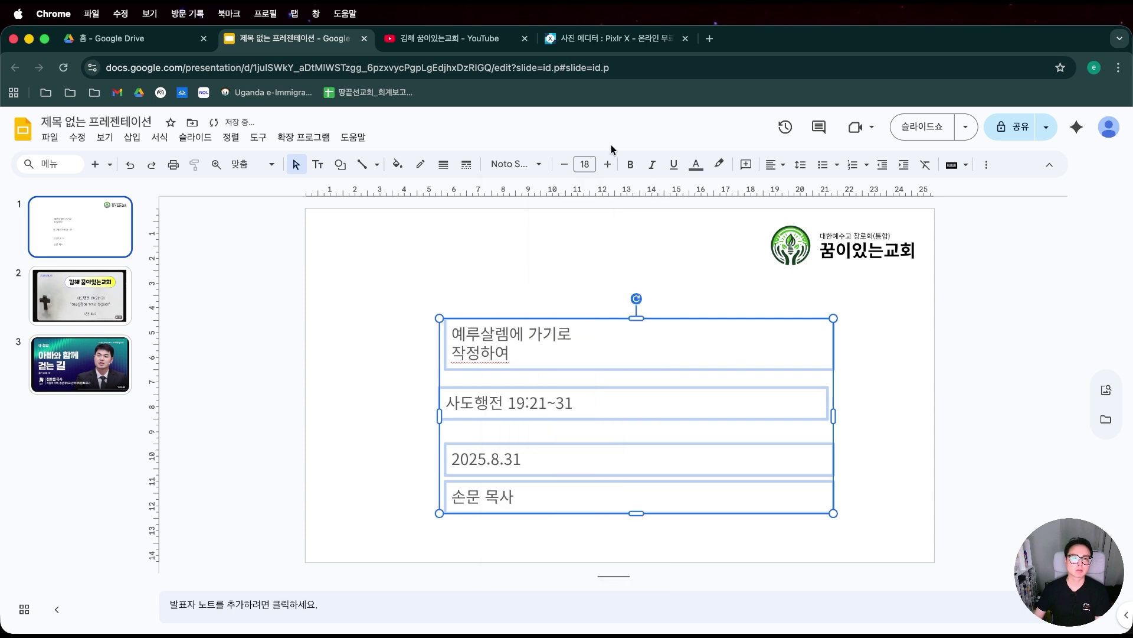
left_click(495, 298)
left_click(499, 320)
Move the title up-left, enlarge its font several sizes and make it bold.
left_click_drag(505, 318, 439, 302)
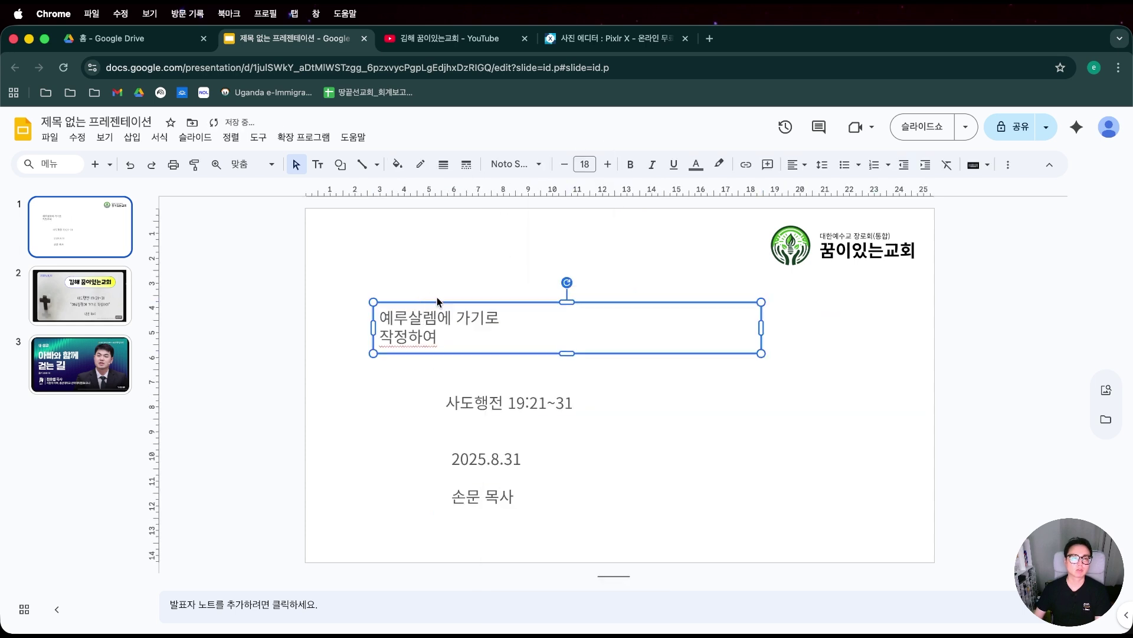
left_click(608, 164)
left_click(608, 164)
left_click(608, 164)
left_click(607, 165)
left_click(608, 164)
left_click(608, 164)
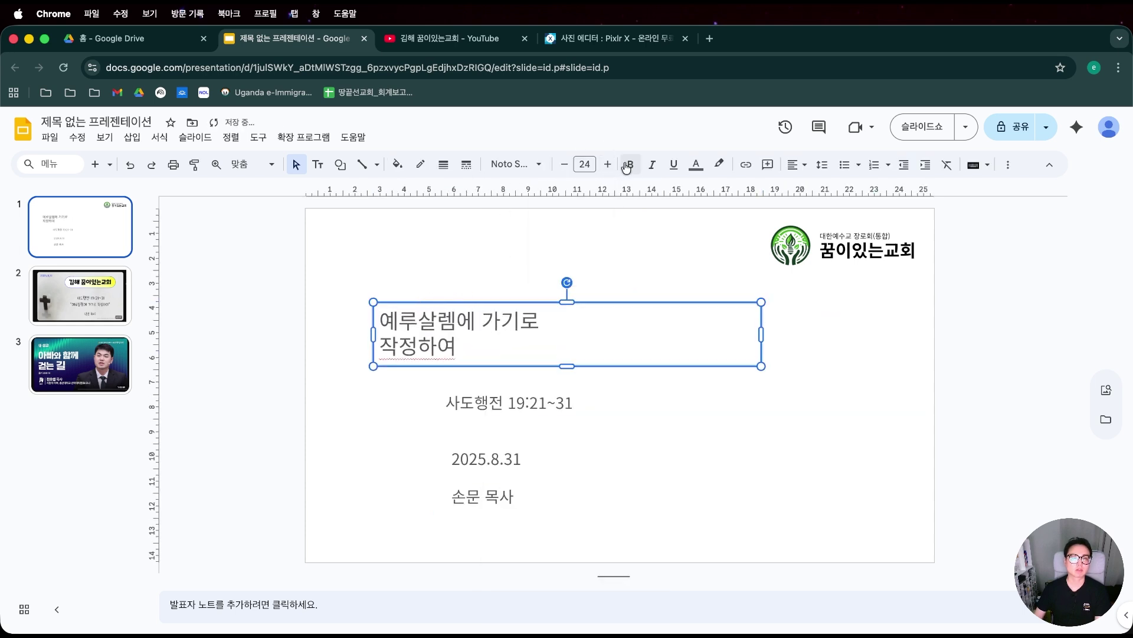
left_click(628, 164)
left_click(608, 164)
left_click(607, 164)
left_click(607, 164)
left_click(608, 164)
left_click(607, 164)
left_click(608, 164)
left_click(607, 164)
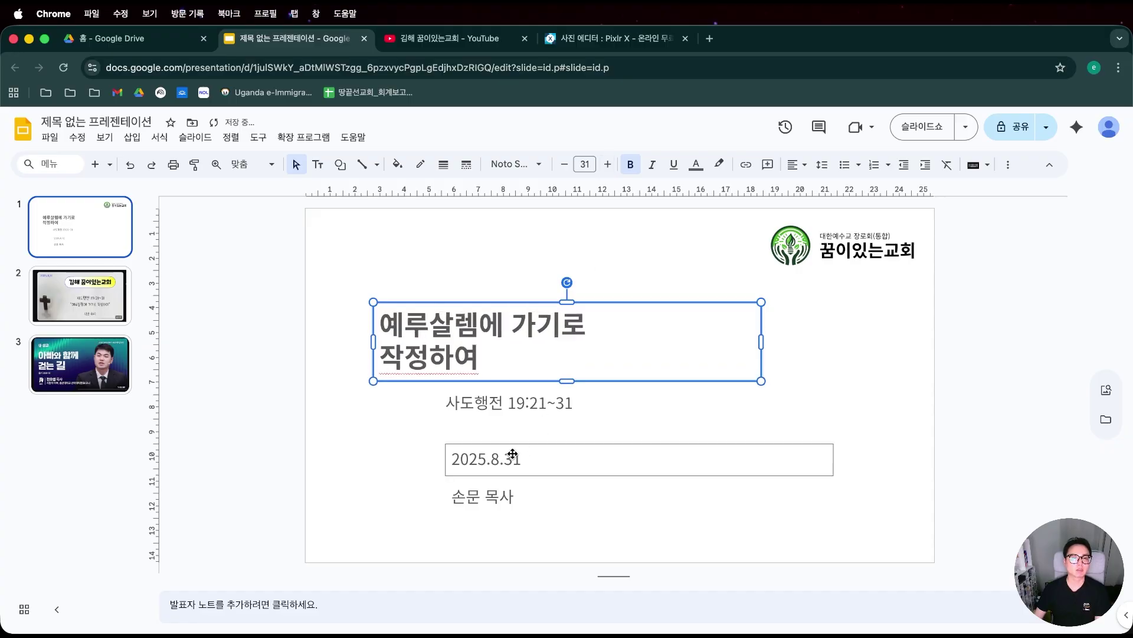
left_click(503, 416, "shift")
left_click(503, 453, "shift")
left_click(494, 500, "shift")
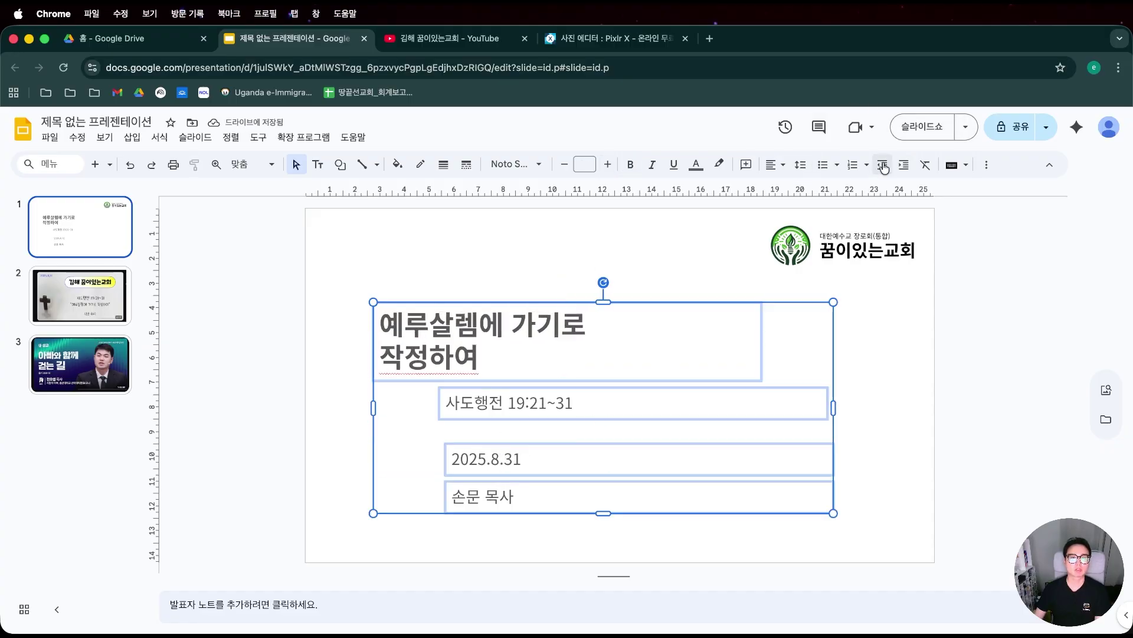
left_click(697, 165)
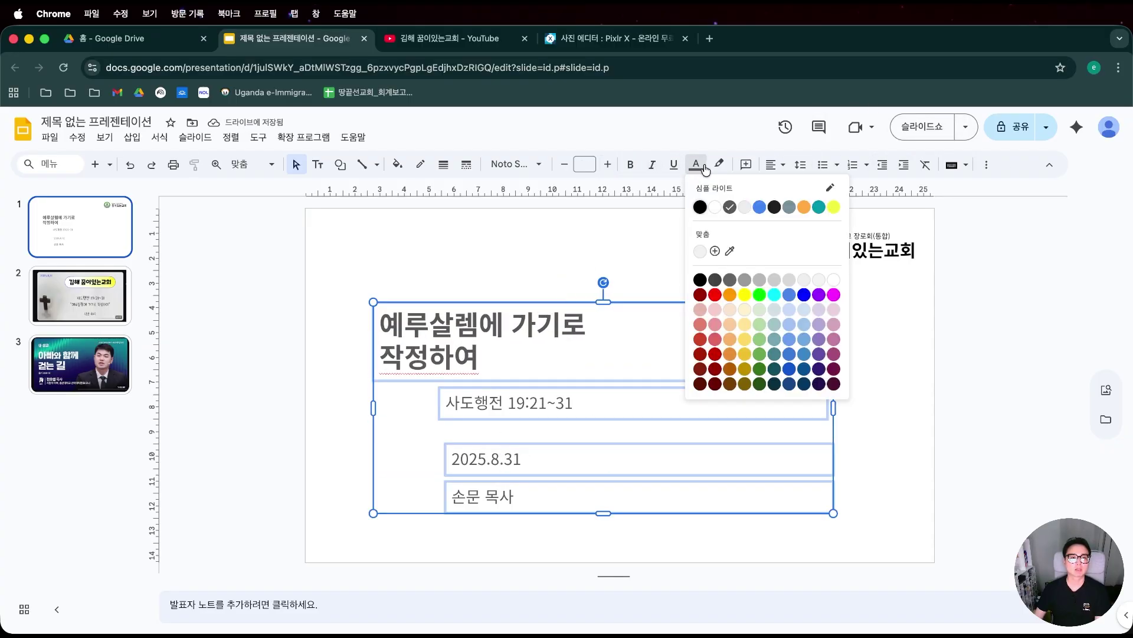
left_click(700, 206)
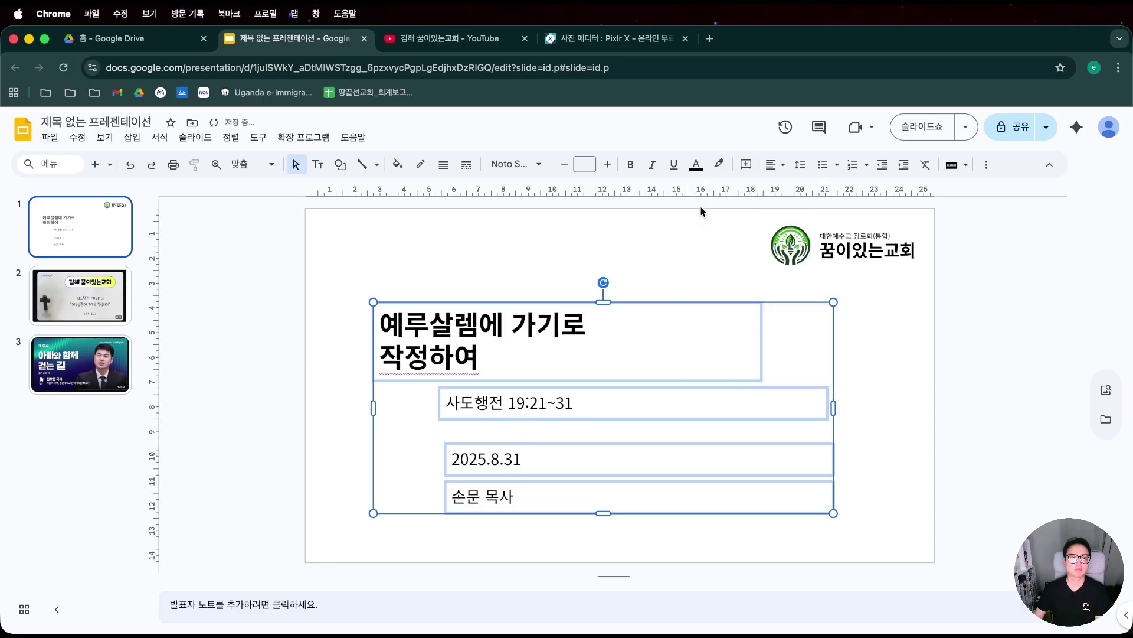
Enlarge the title font size step by step up to 73 pt.
left_click(728, 335)
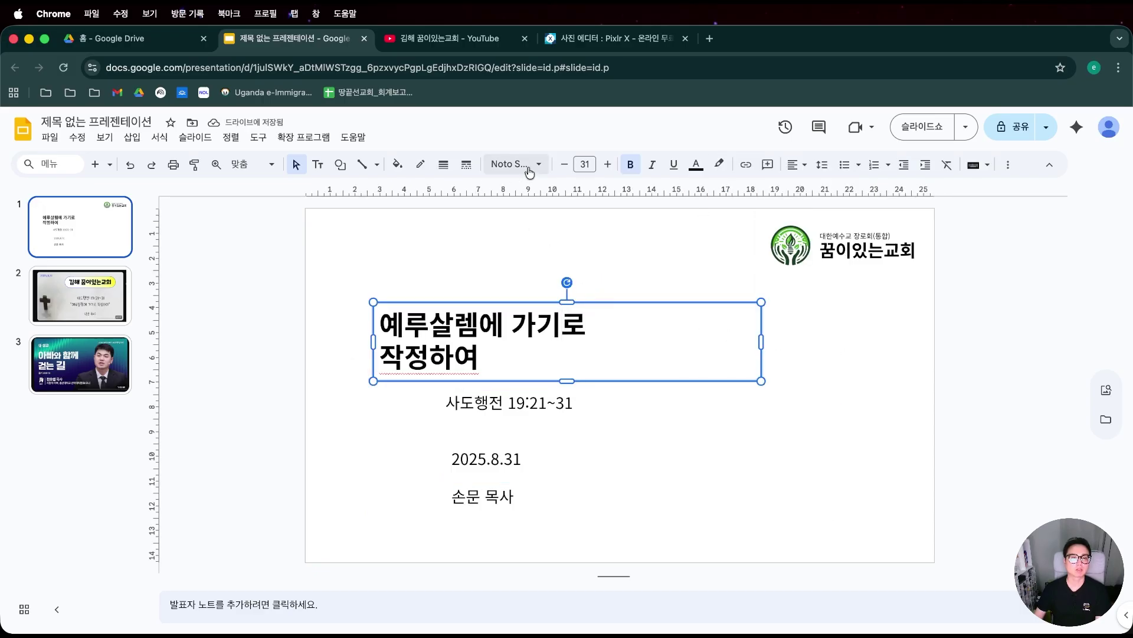
left_click(607, 164)
left_click(607, 164)
left_click(608, 164)
left_click(608, 164)
left_click(607, 164)
left_click(608, 164)
left_click(607, 164)
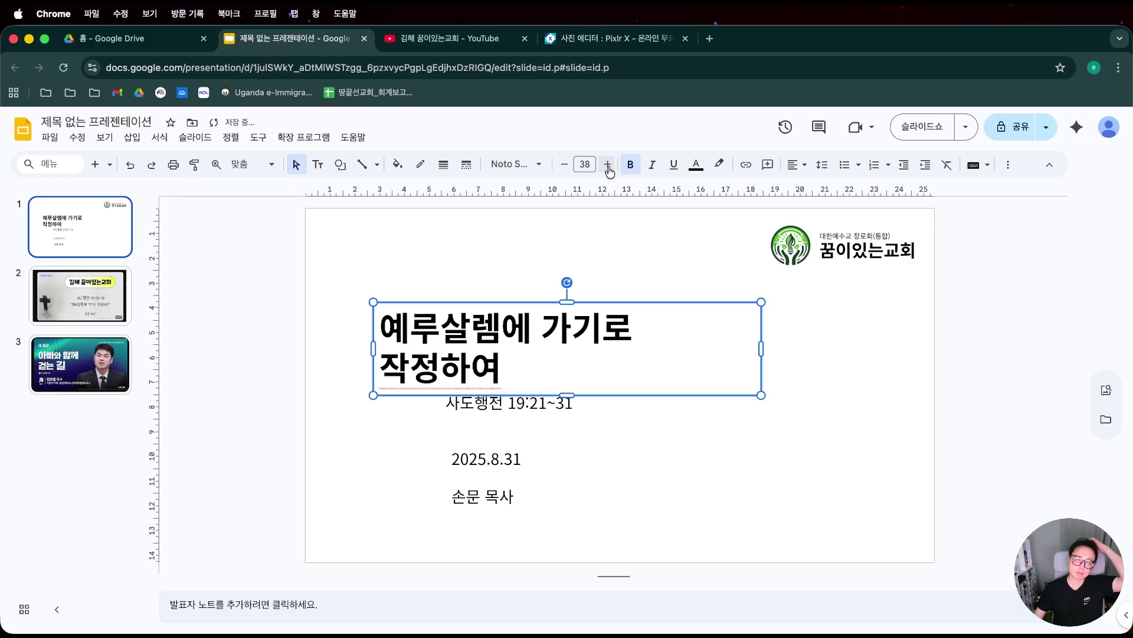
left_click(608, 164)
left_click(607, 164)
left_click(607, 164)
left_click(607, 165)
left_click(607, 164)
left_click(608, 164)
left_click(607, 164)
left_click(607, 165)
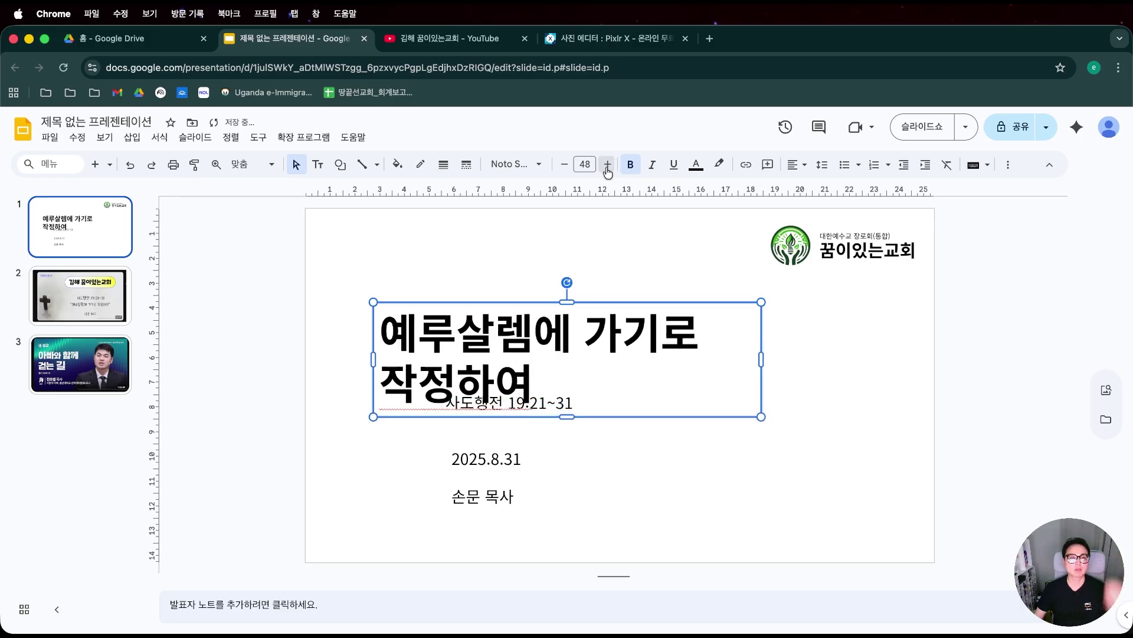
left_click(607, 164)
left_click(608, 165)
left_click(608, 164)
left_click(607, 164)
left_click(608, 164)
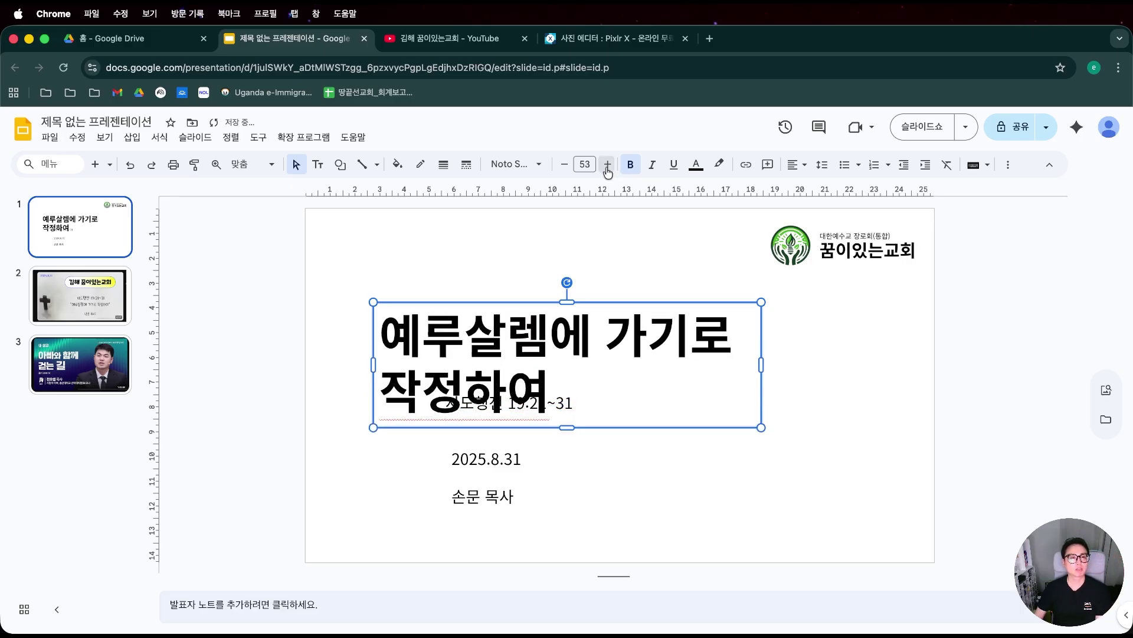
left_click(608, 164)
left_click(607, 164)
left_click(608, 164)
left_click(608, 164)
left_click(608, 164)
left_click(607, 164)
left_click(608, 165)
left_click(607, 164)
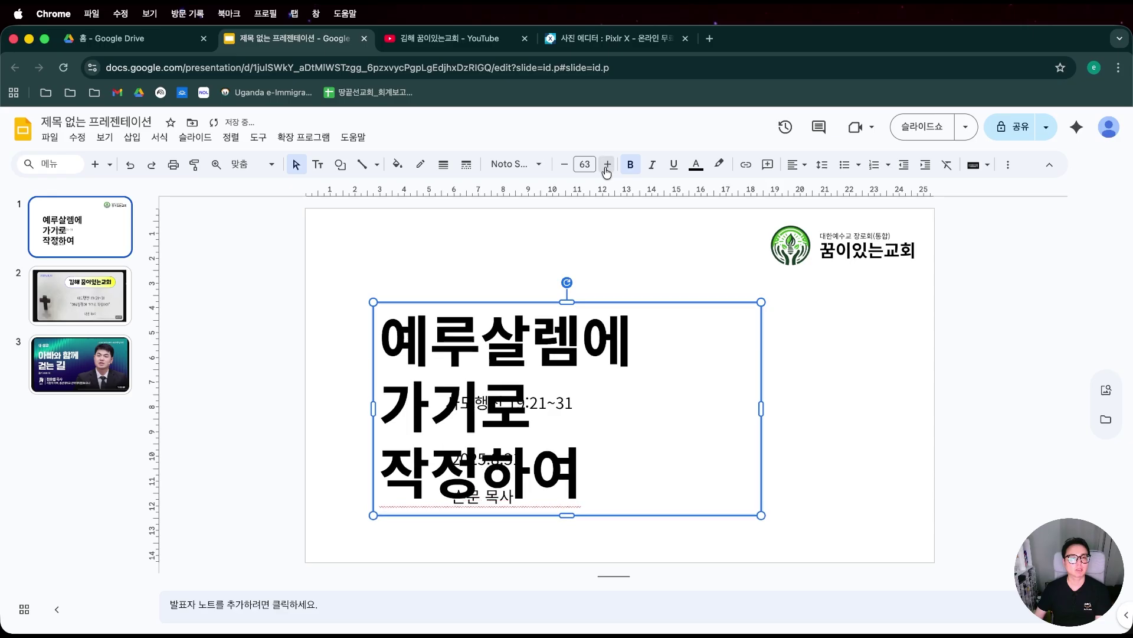
left_click(607, 165)
left_click(608, 165)
left_click(607, 165)
left_click(607, 164)
left_click(608, 165)
left_click(608, 165)
left_click(607, 165)
left_click(608, 165)
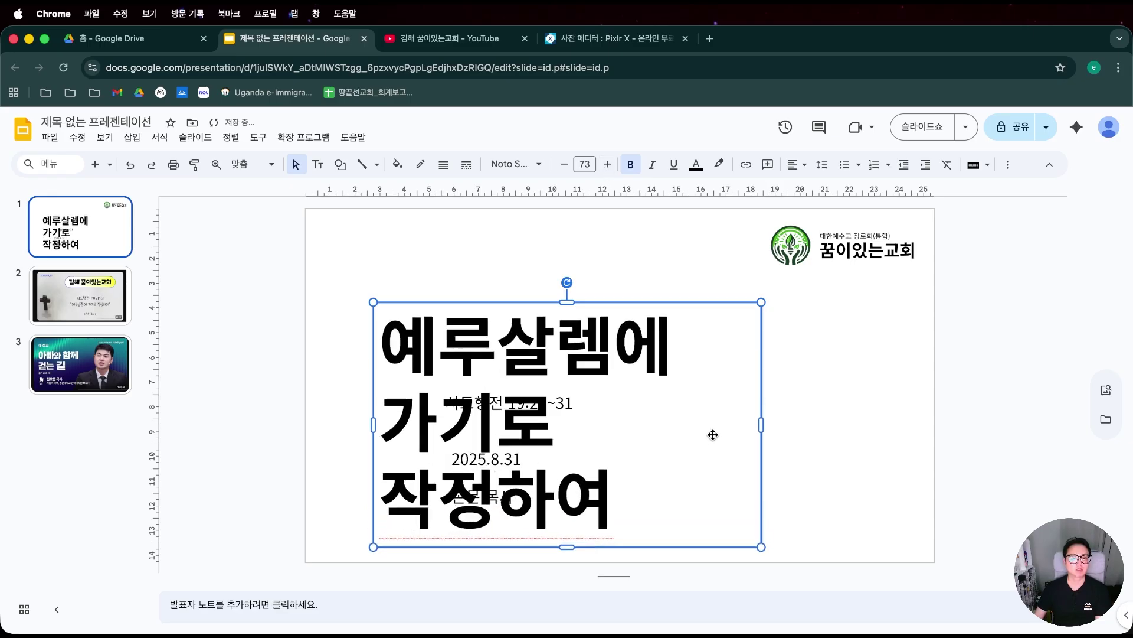
left_click_drag(762, 421, 917, 423)
key("super+z")
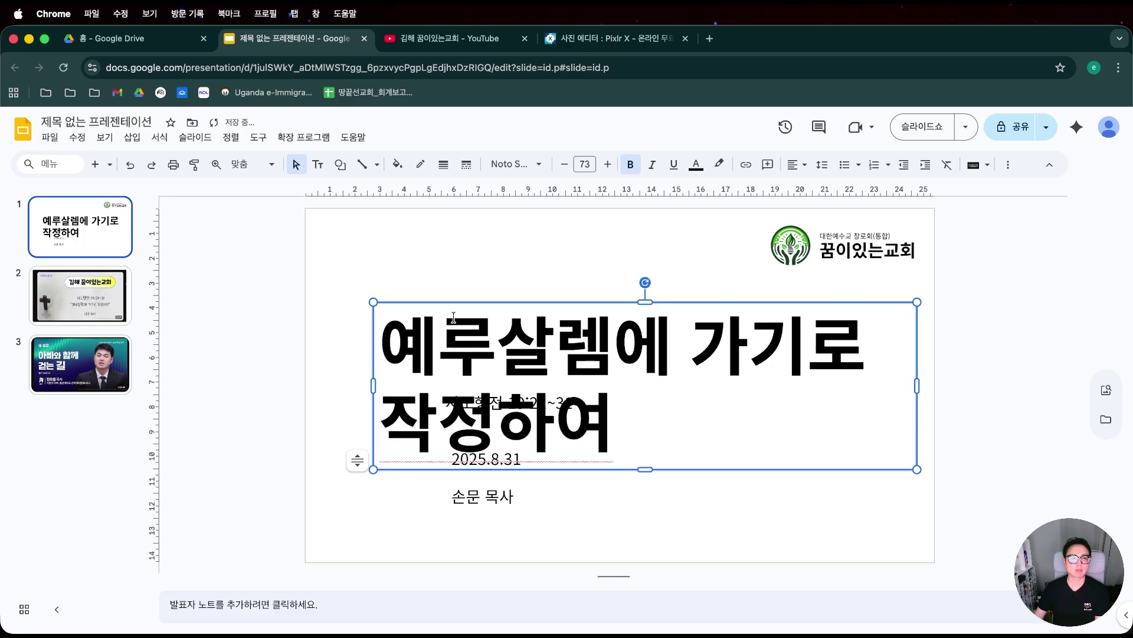
left_click_drag(466, 302, 453, 280)
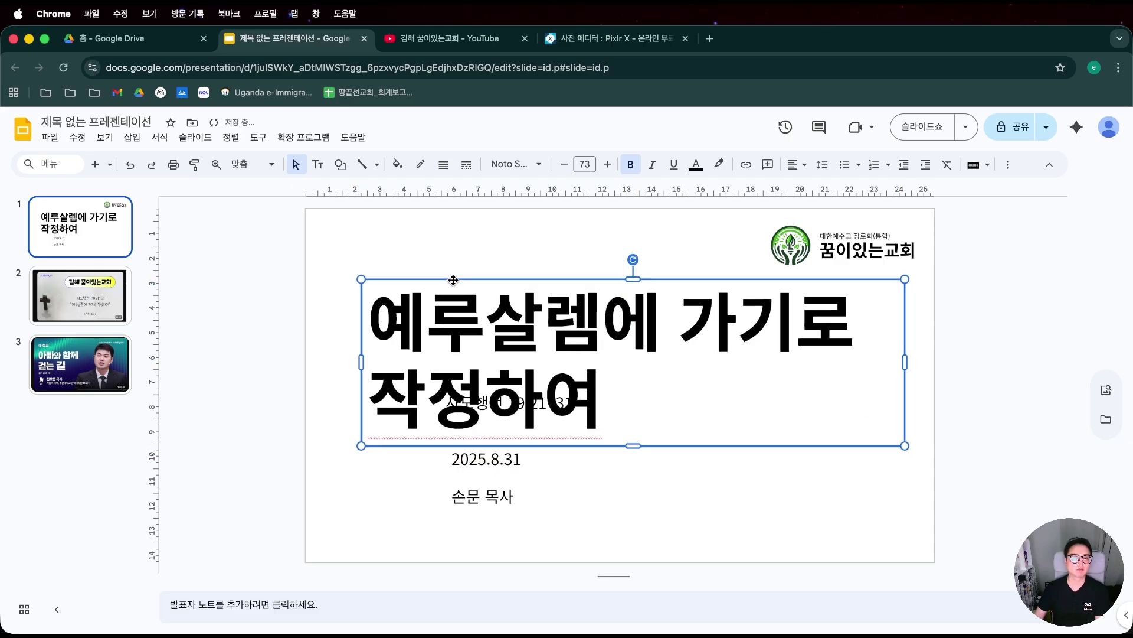
left_click_drag(768, 504, 762, 503)
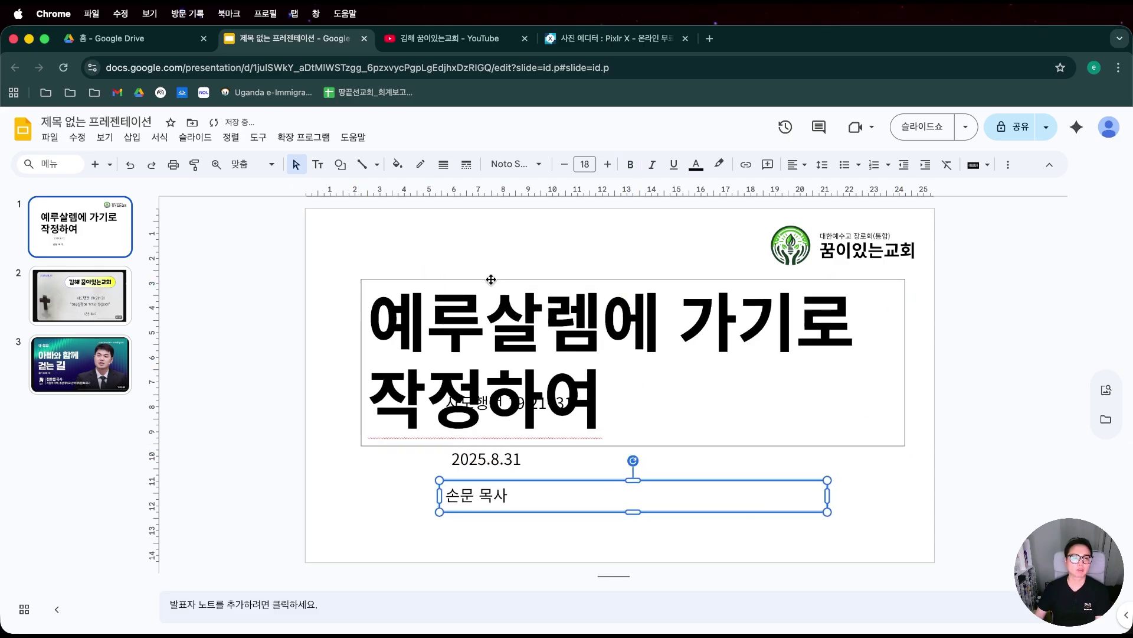
left_click(491, 298)
left_click(685, 299)
left_click(695, 277)
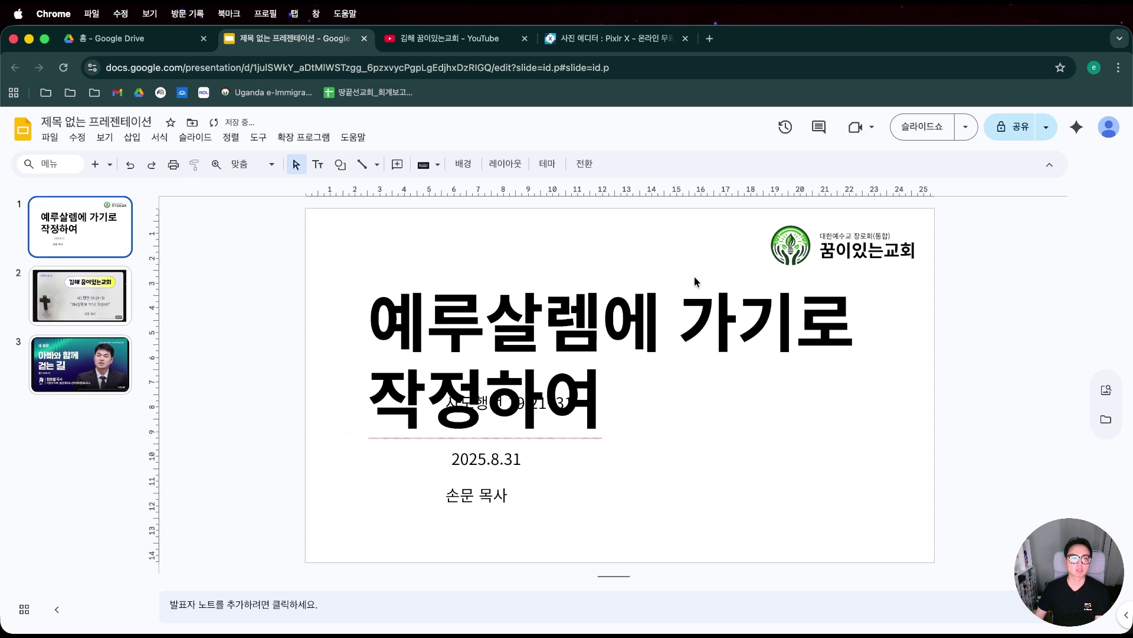
left_click(693, 275)
left_click(695, 274)
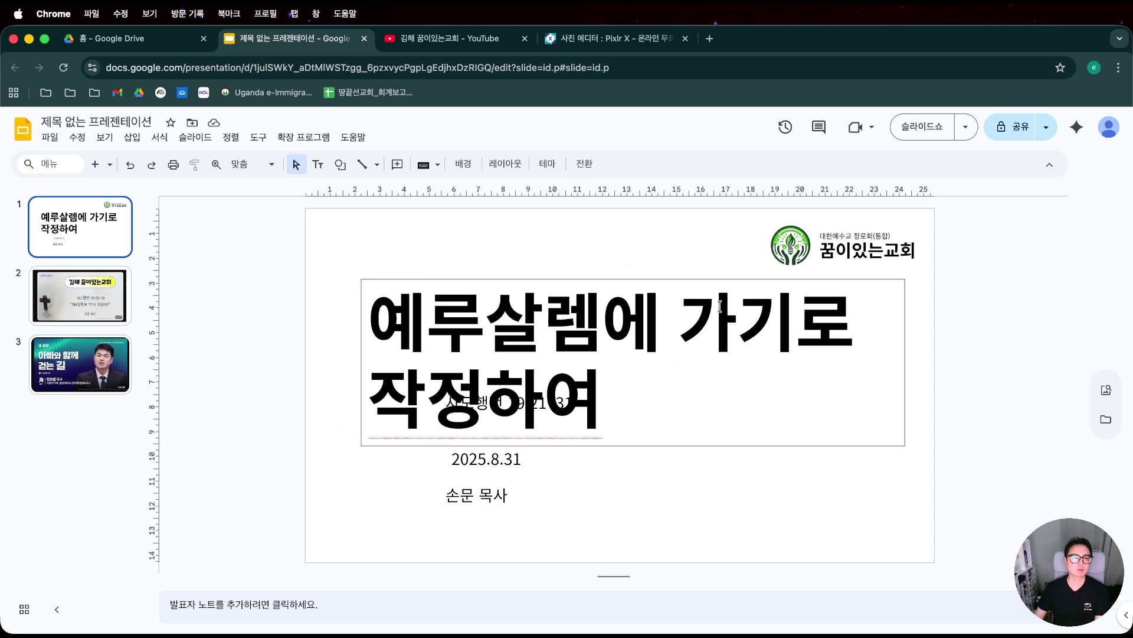
Reduce the title to 57 pt so it no longer overlaps the verse line.
left_click(741, 279)
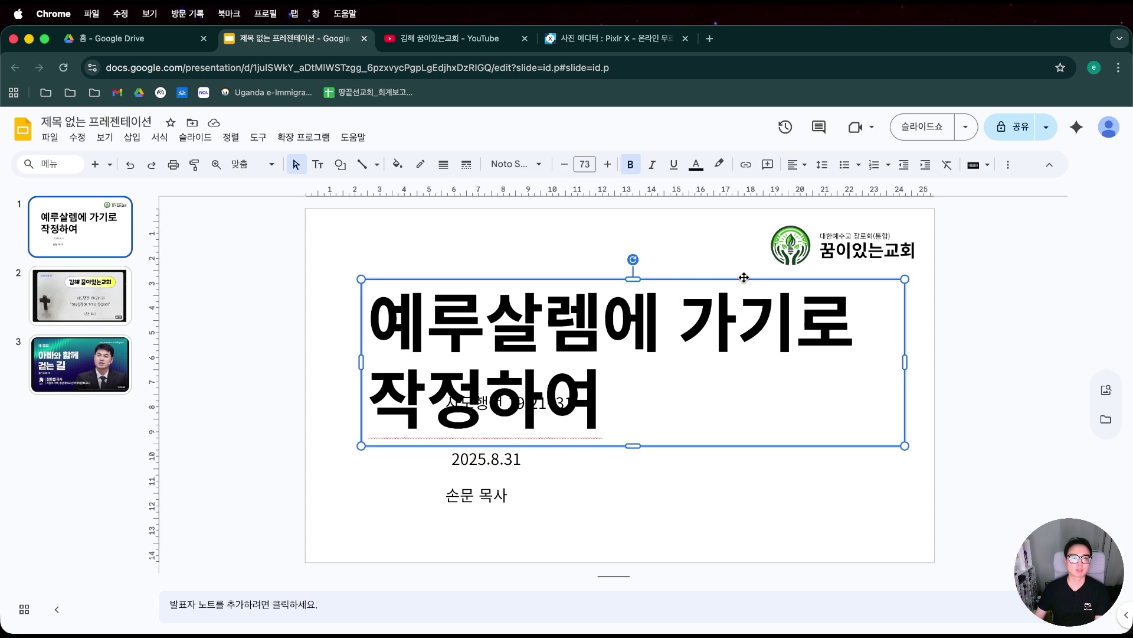
left_click(564, 165)
left_click(564, 165)
left_click(564, 166)
left_click(564, 166)
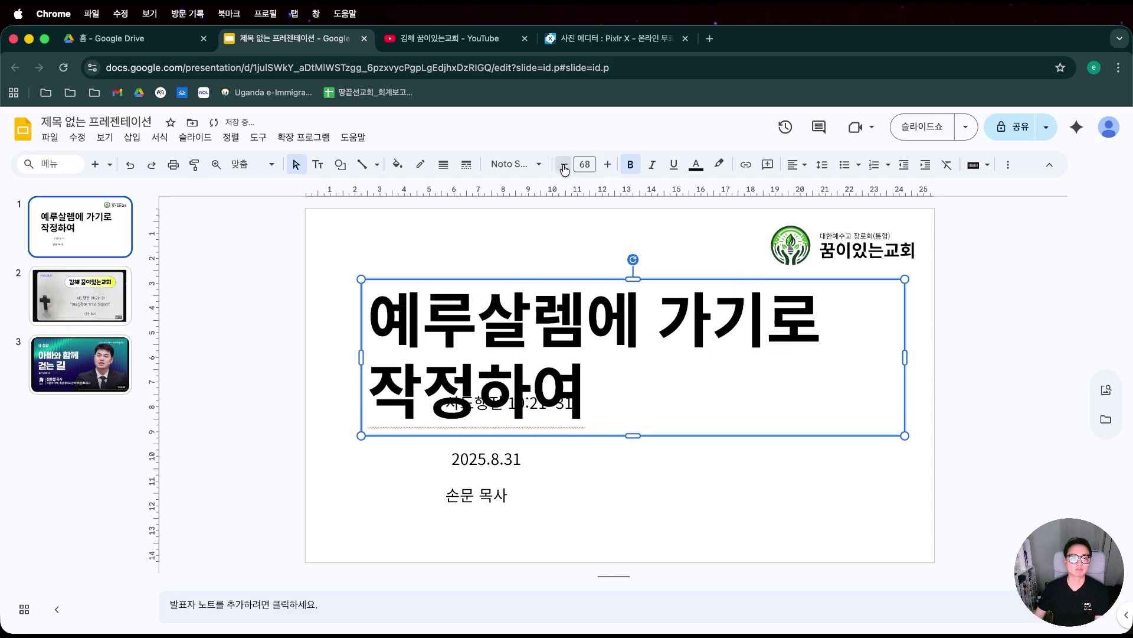
left_click(565, 166)
left_click(564, 166)
left_click(564, 166)
left_click(564, 166)
left_click(564, 165)
left_click(564, 166)
left_click(564, 166)
left_click(565, 166)
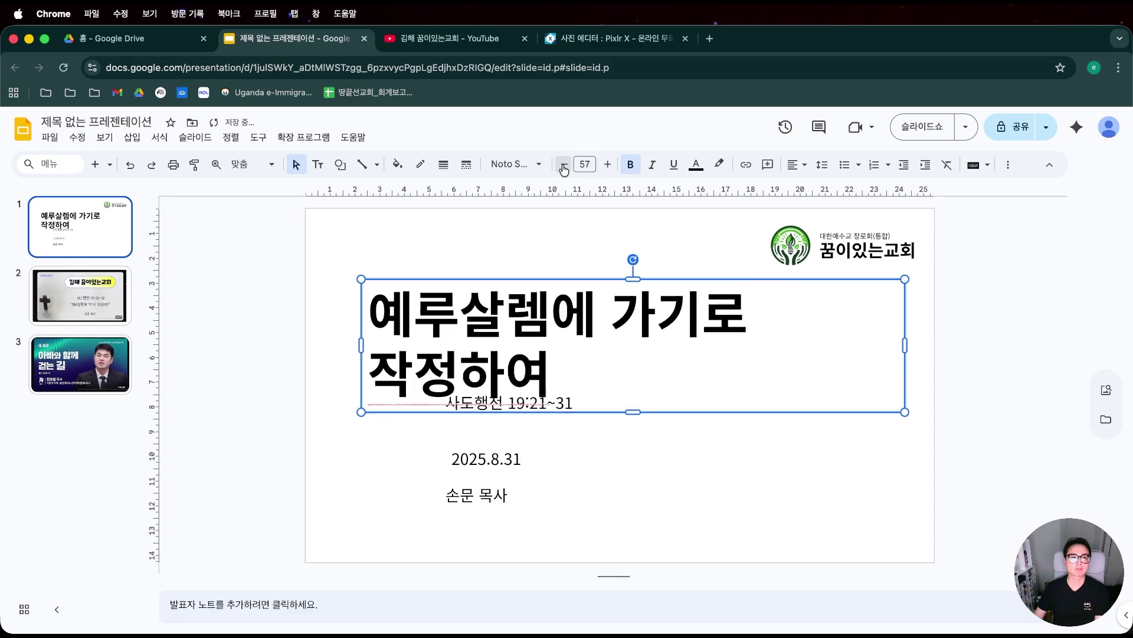
left_click(564, 166)
left_click(564, 166)
left_click(564, 166)
left_click(564, 166)
left_click(515, 251)
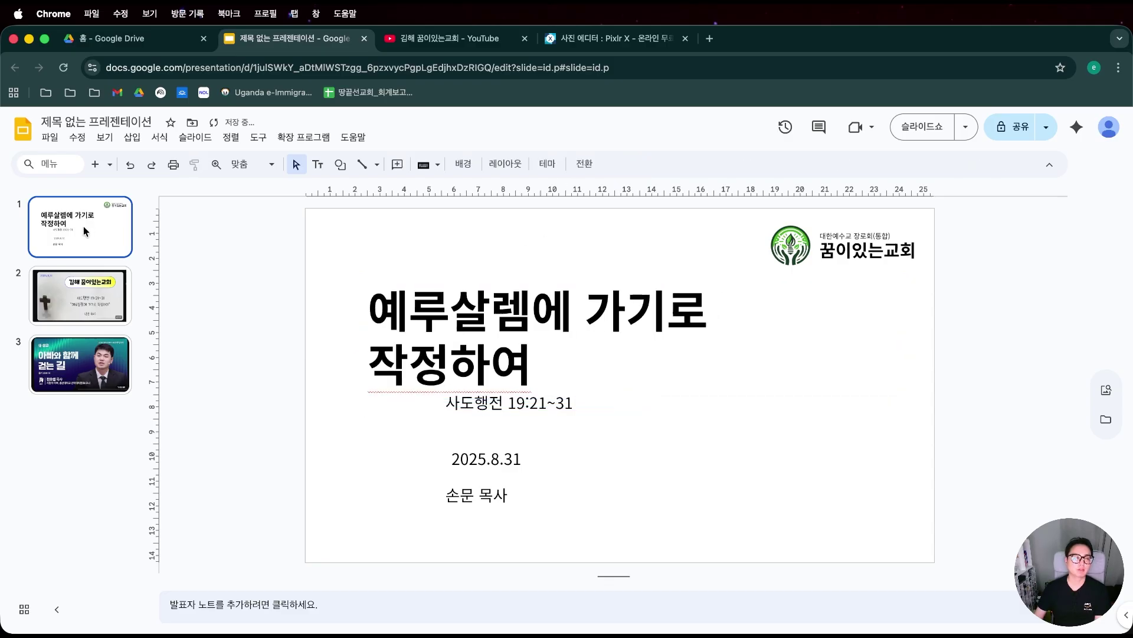
left_click(89, 352)
Apply the teal gradient preset to slide 1's background and start a custom gradient.
right_click(75, 204)
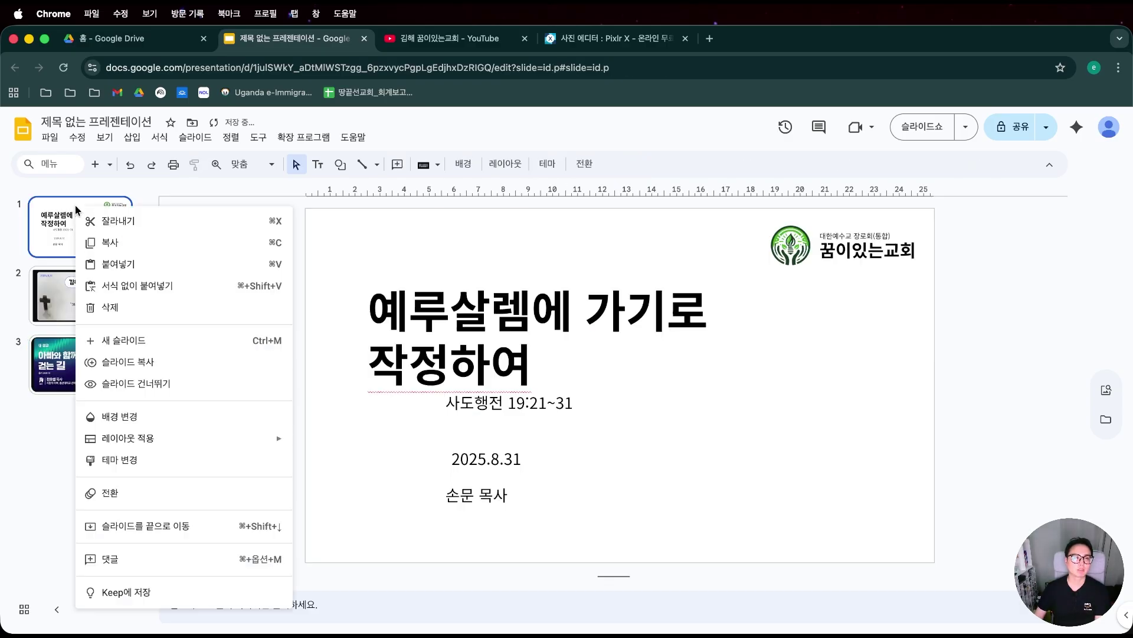
left_click(199, 425)
left_click(656, 331)
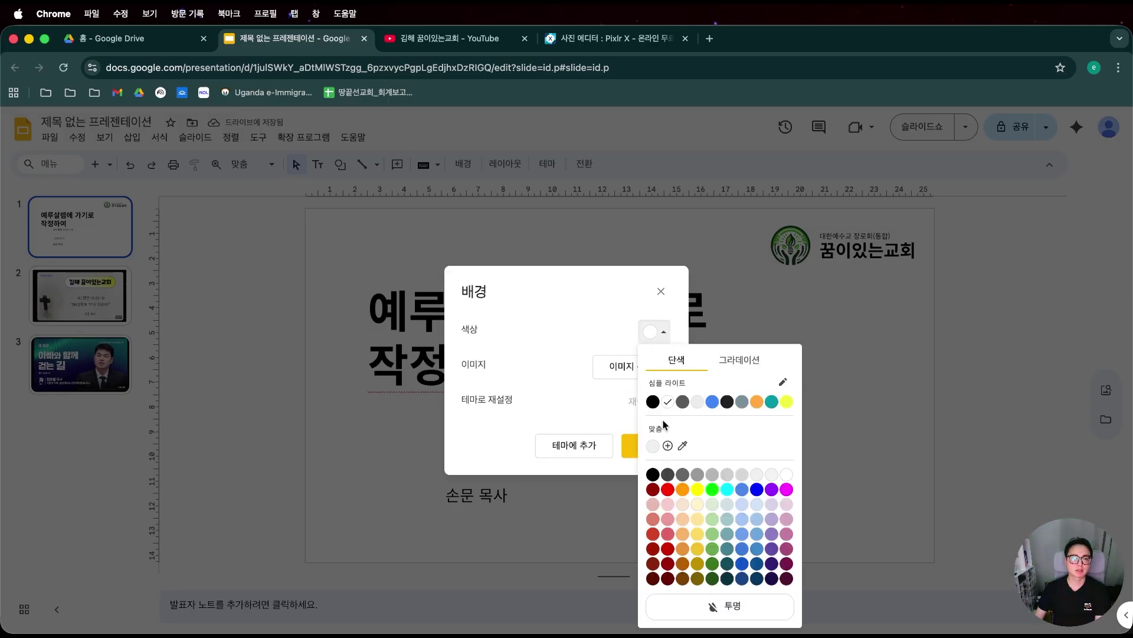
left_click(738, 361)
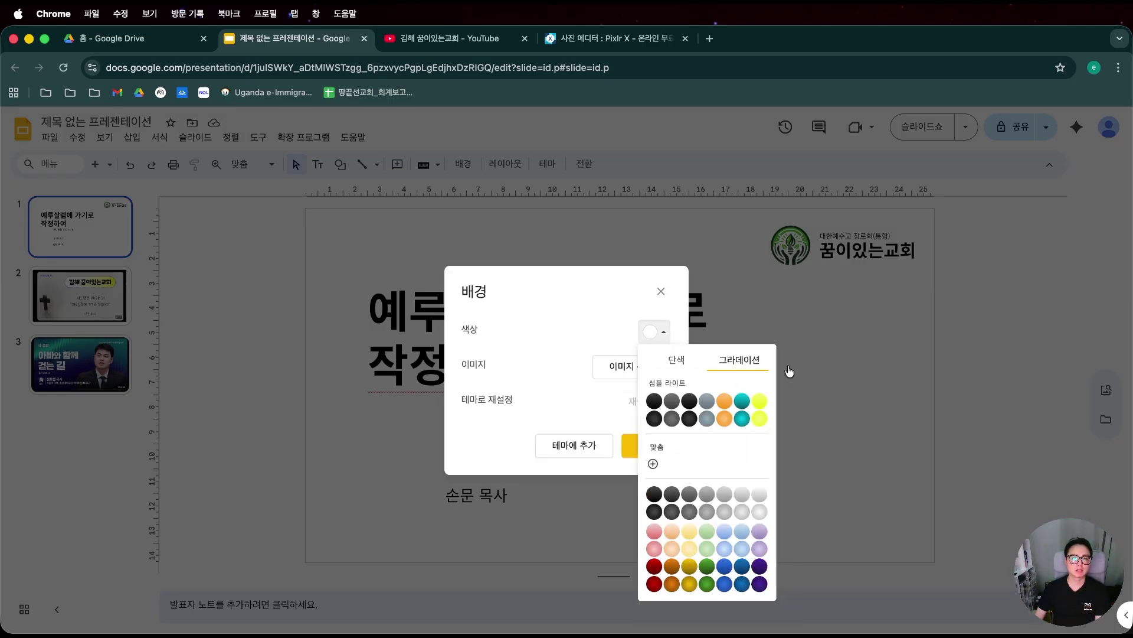
left_click(742, 403)
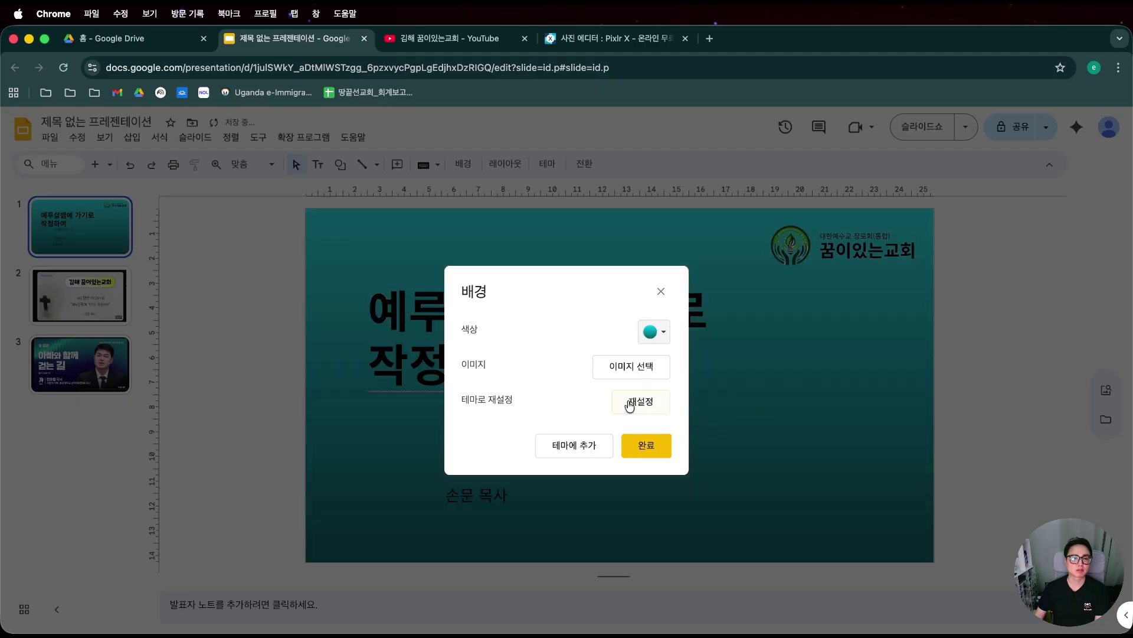
left_click(654, 332)
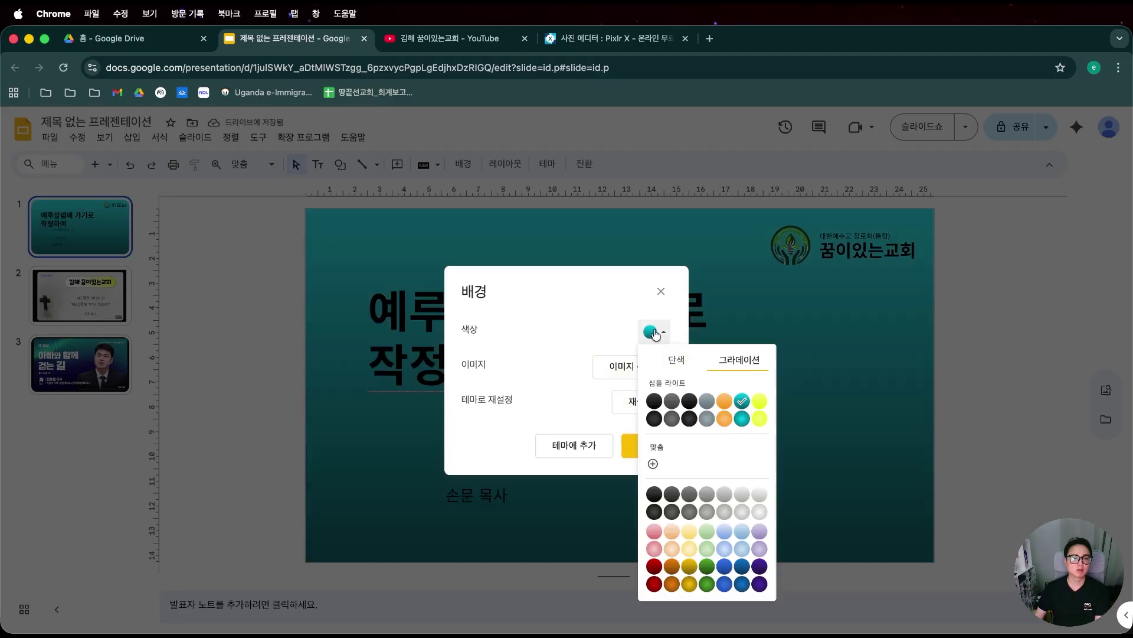
left_click(653, 463)
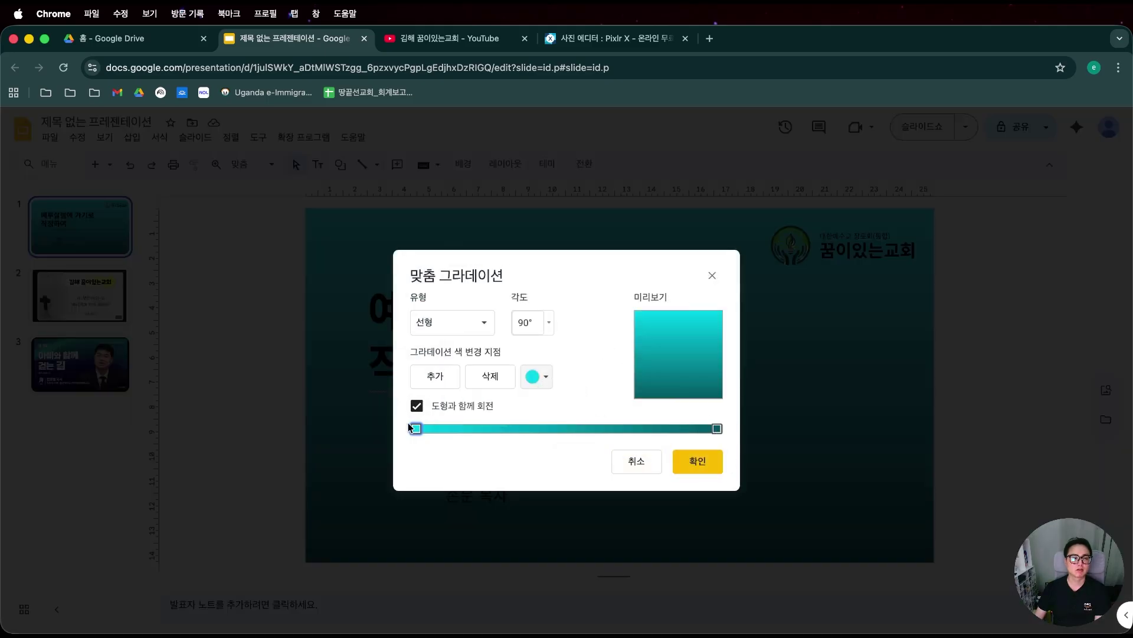
Set the custom gradient's end stop to dark navy, confirm, and close the Background dialog.
left_click(534, 378)
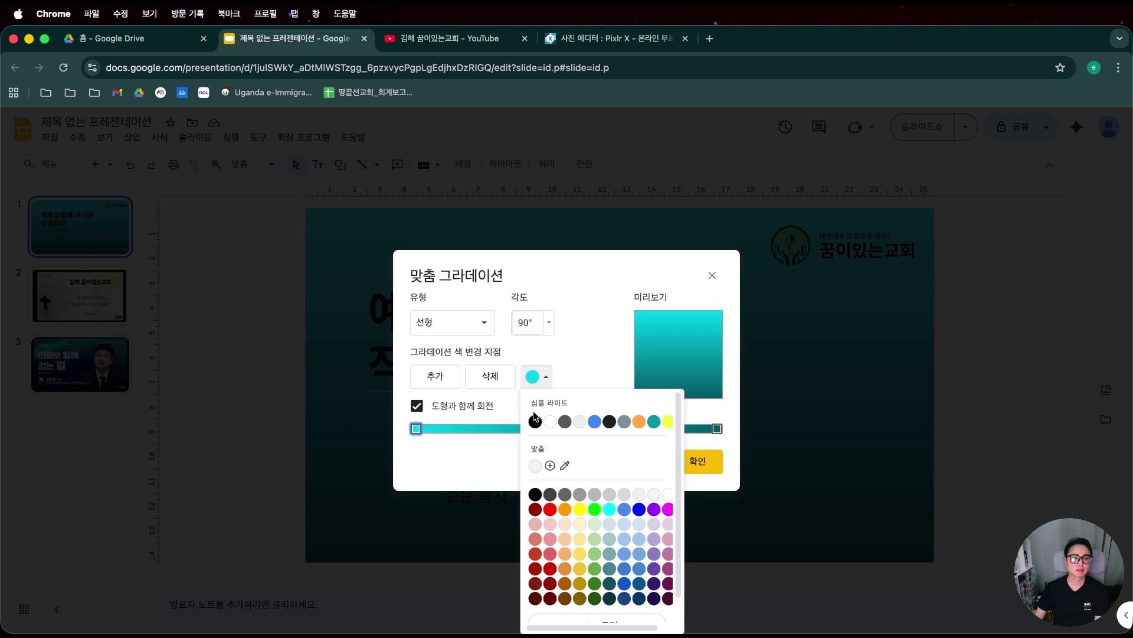
left_click(573, 348)
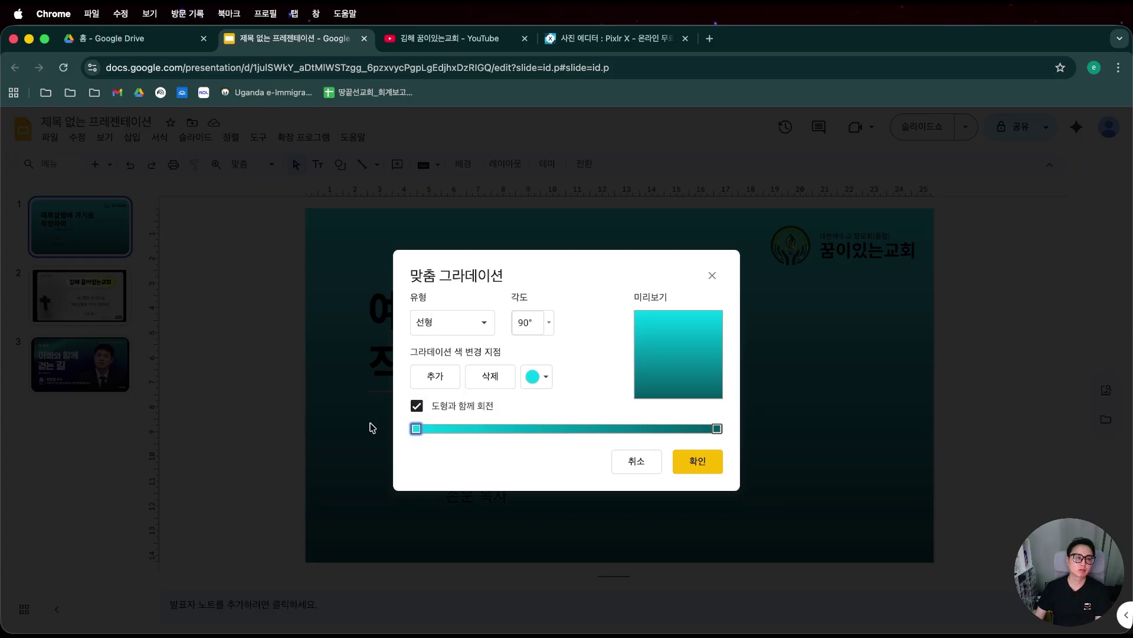
left_click(716, 430)
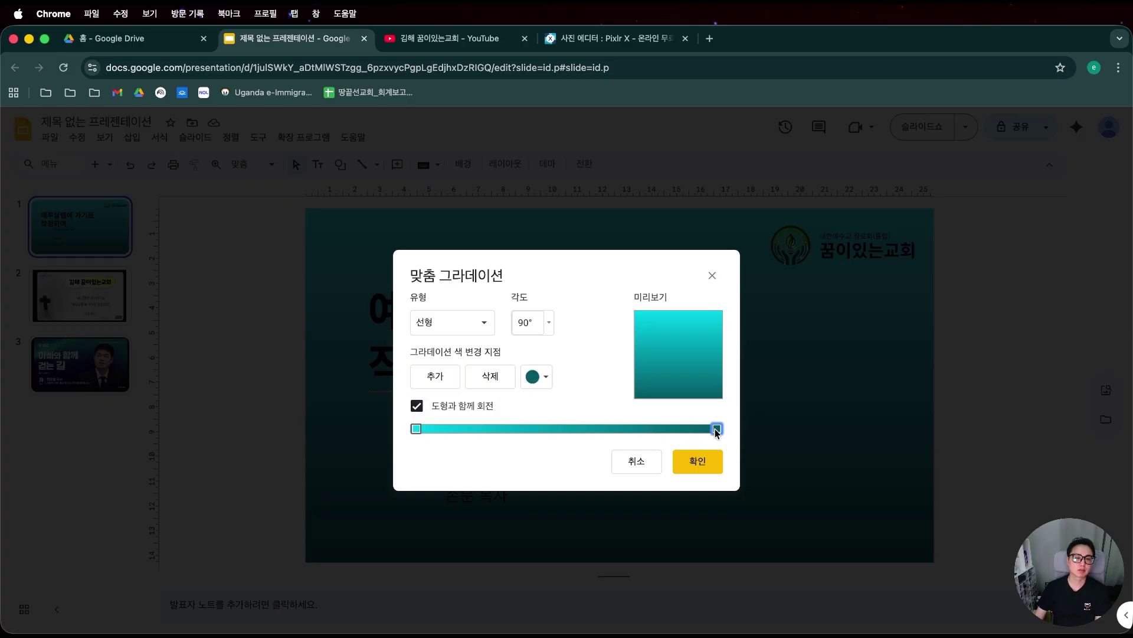
left_click(523, 386)
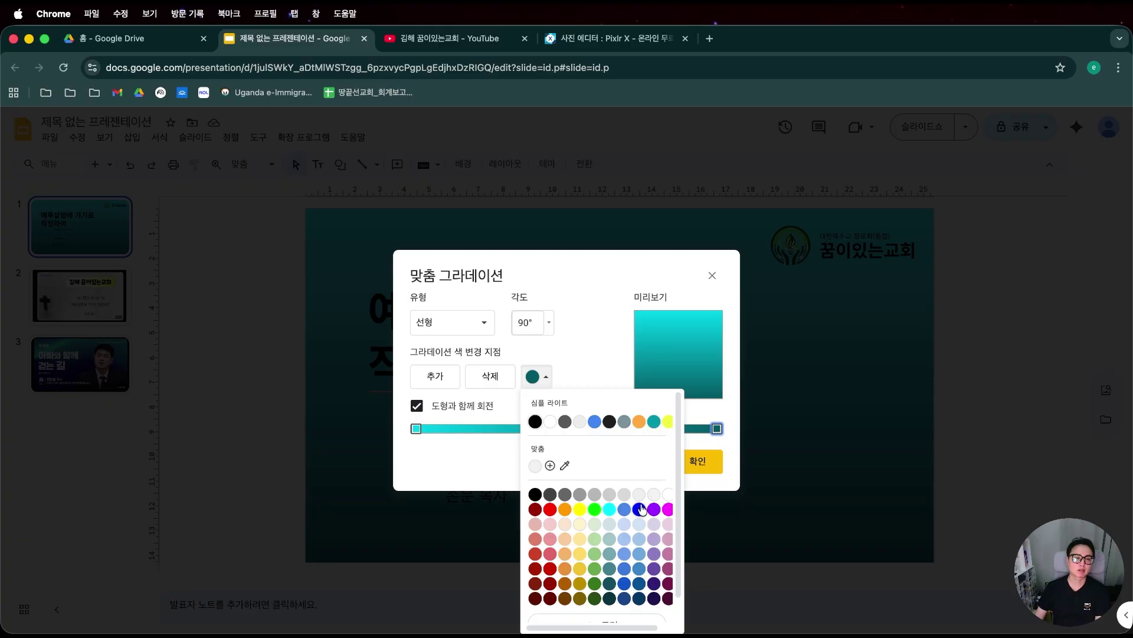
left_click(641, 599)
left_click(697, 461)
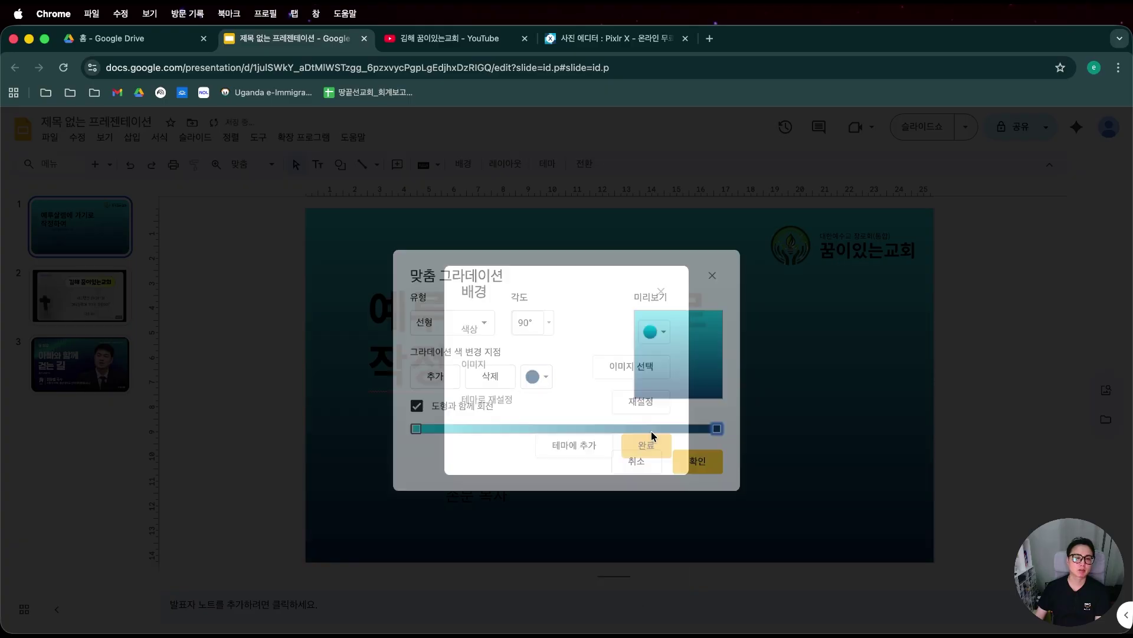
left_click(639, 451)
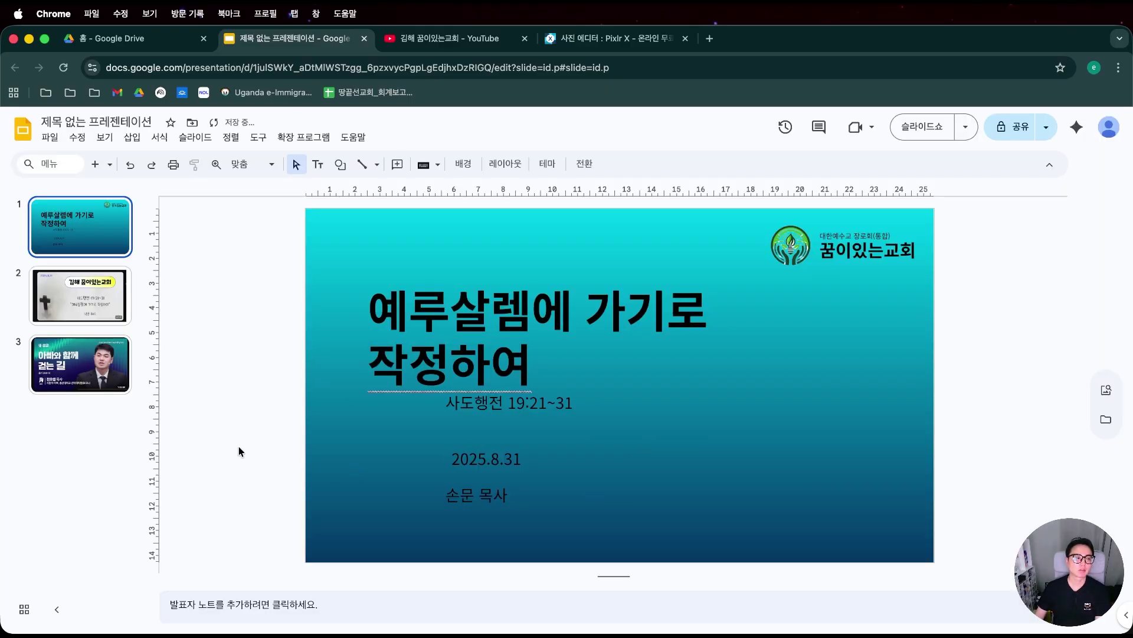
Look over sermon slide 3, then return to the title slide.
left_click(80, 377)
left_click(79, 224)
left_click(130, 364)
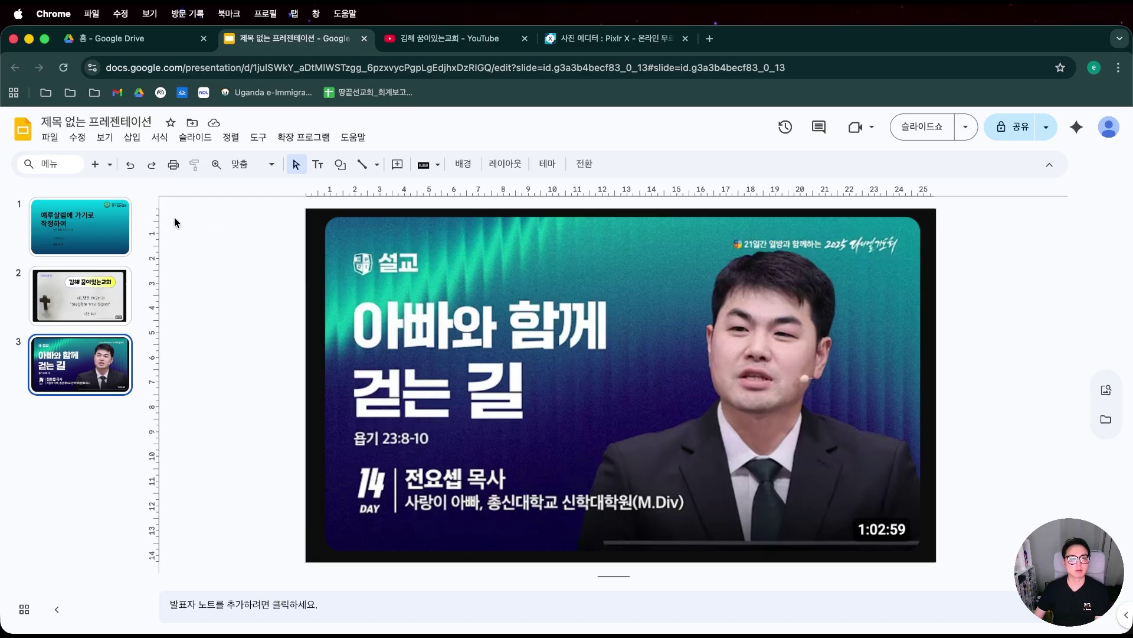
left_click(75, 219)
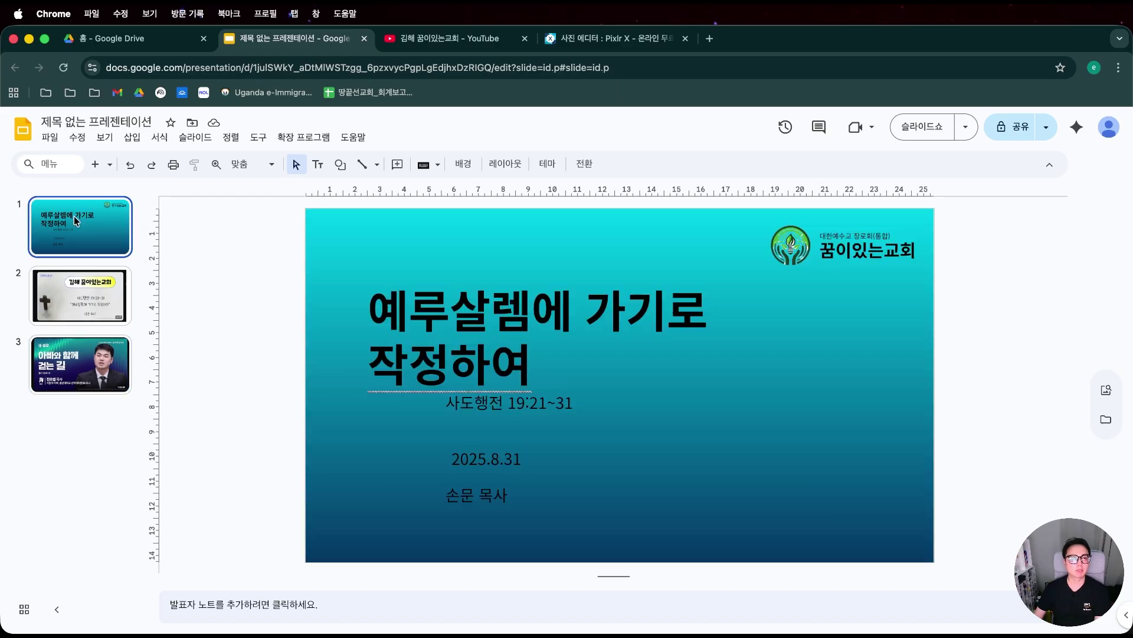
Select the Gemini portrait file in the 20251106_꿈이있는교회 folder and switch to Pixlr.
left_click(1132, 405)
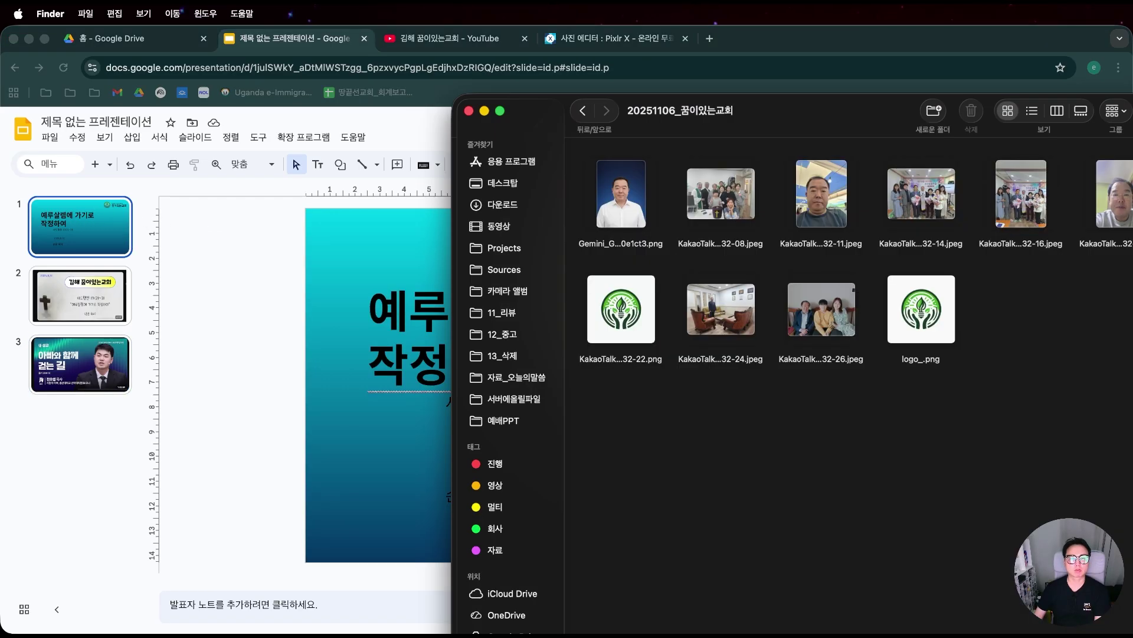
left_click(603, 210)
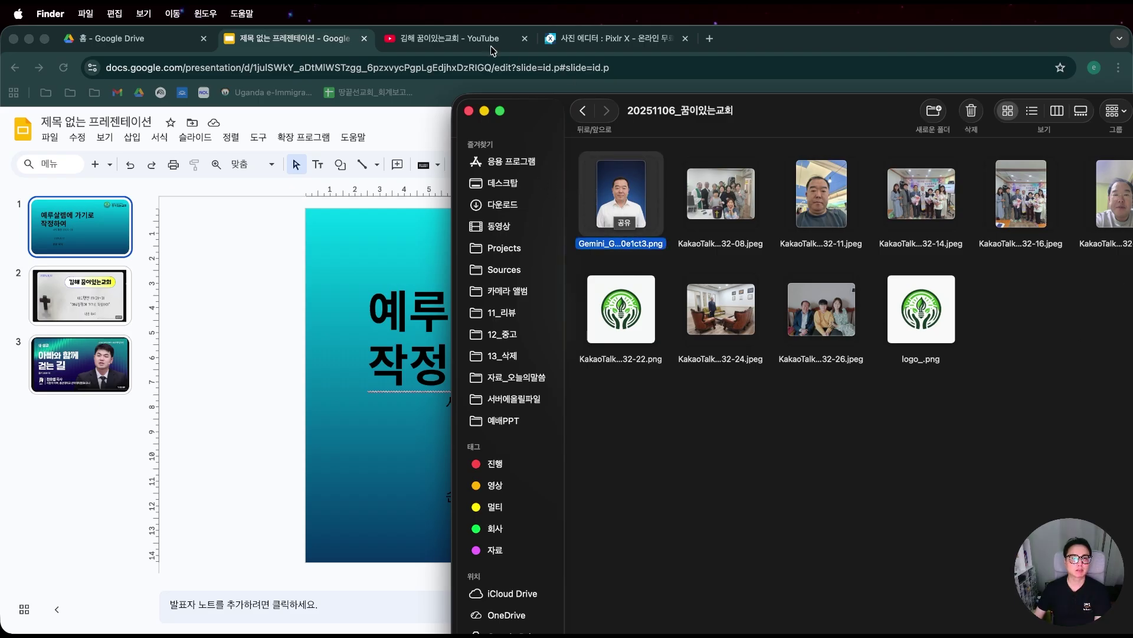
left_click(608, 38)
Open the portrait PNG in Pixlr Express as a new image by dragging it from Finder.
left_click(1062, 372)
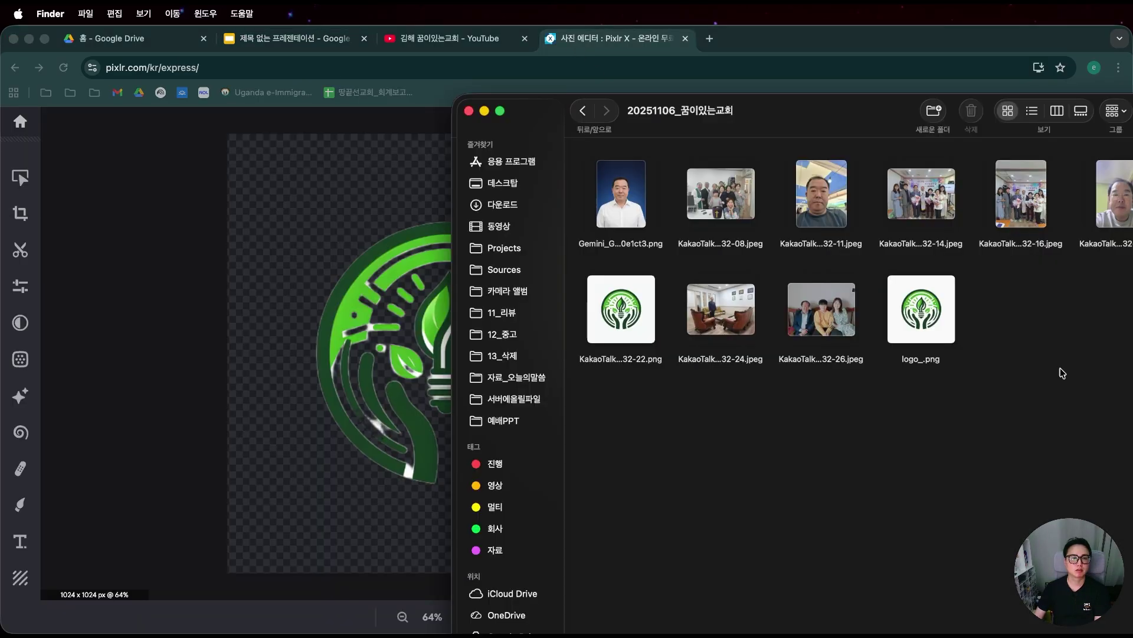
left_click(71, 280)
left_click(23, 121)
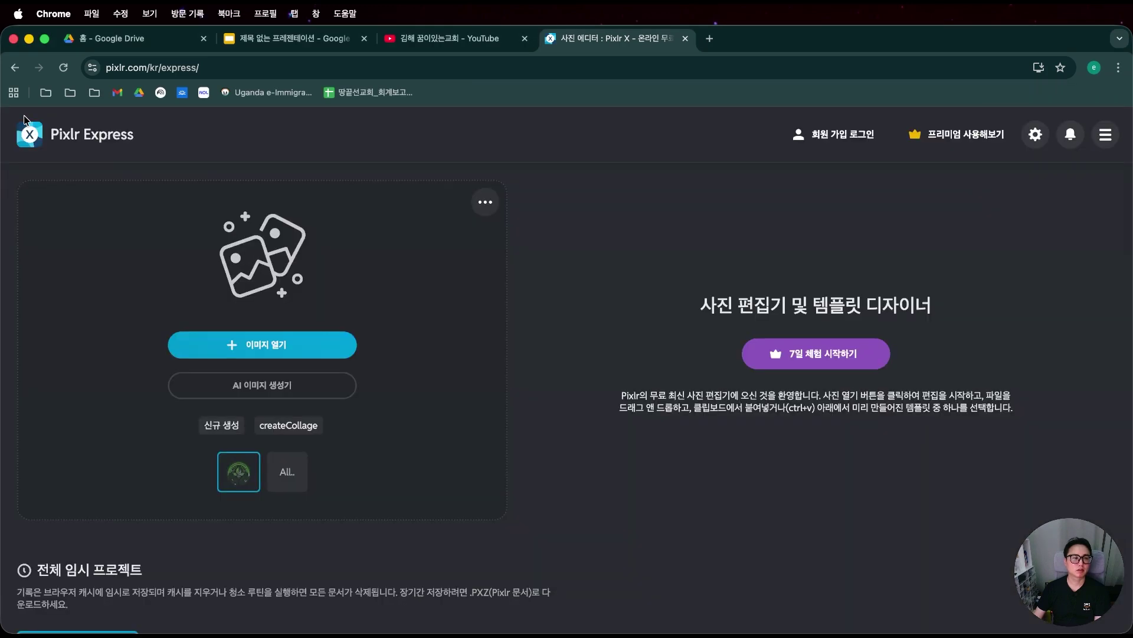
key("super+Tab")
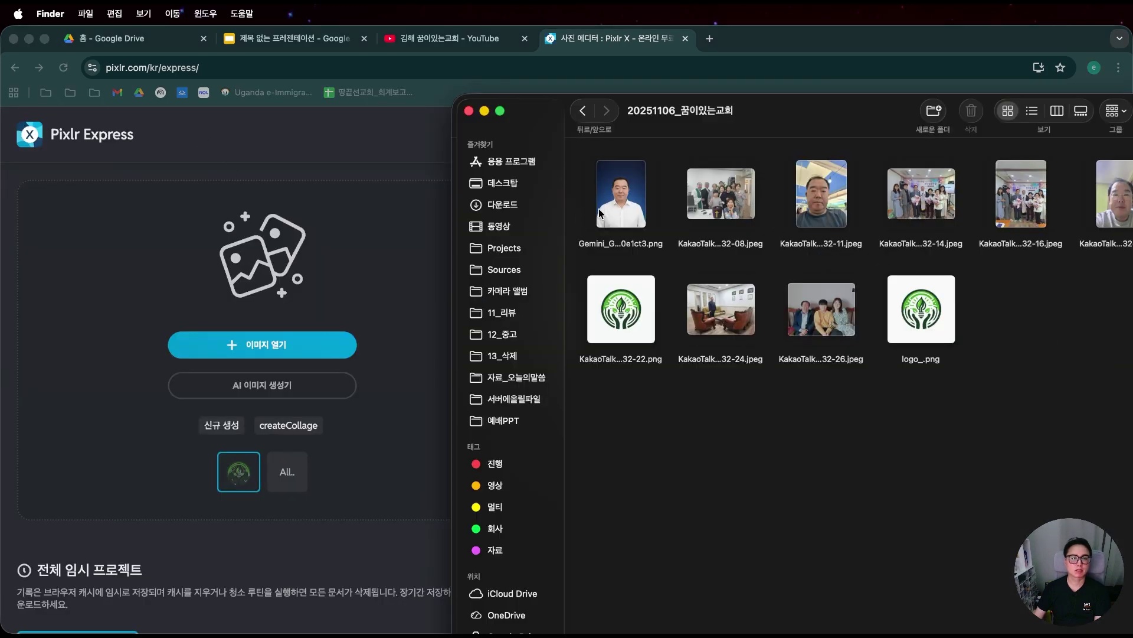
left_click_drag(599, 213, 306, 331)
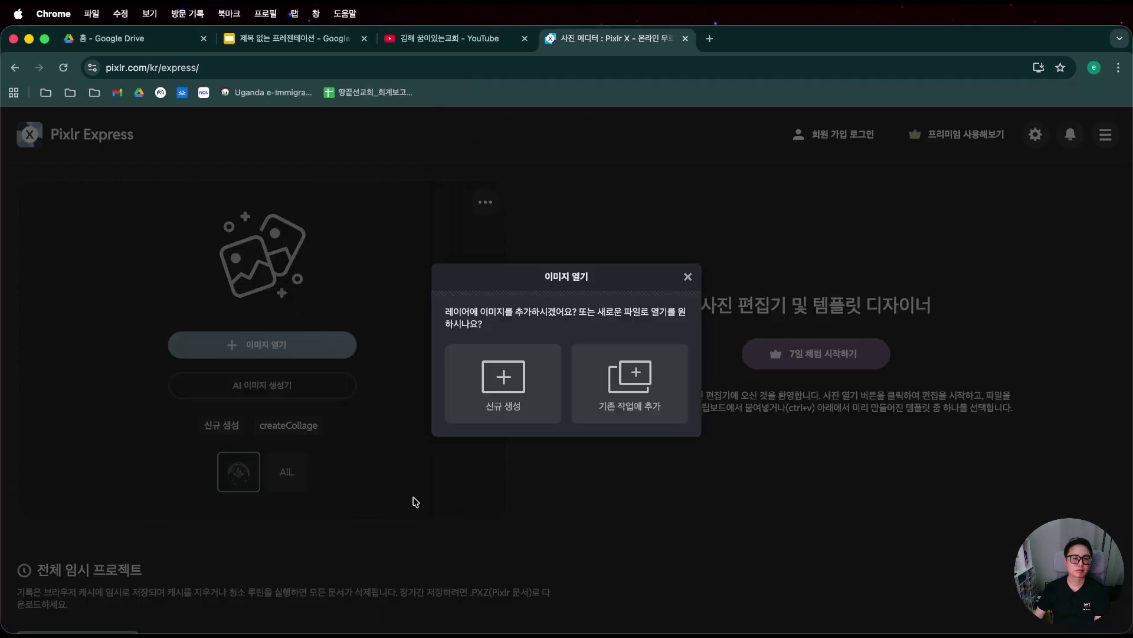
left_click(588, 412)
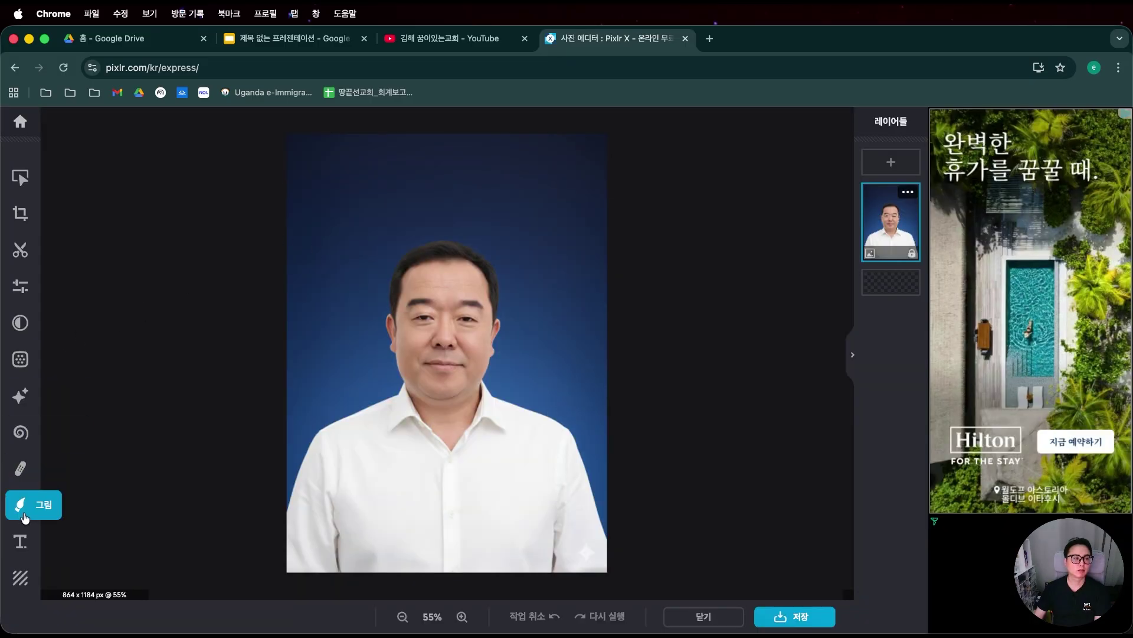
Run AI Tools' automatic Remove background on the portrait.
left_click(19, 504)
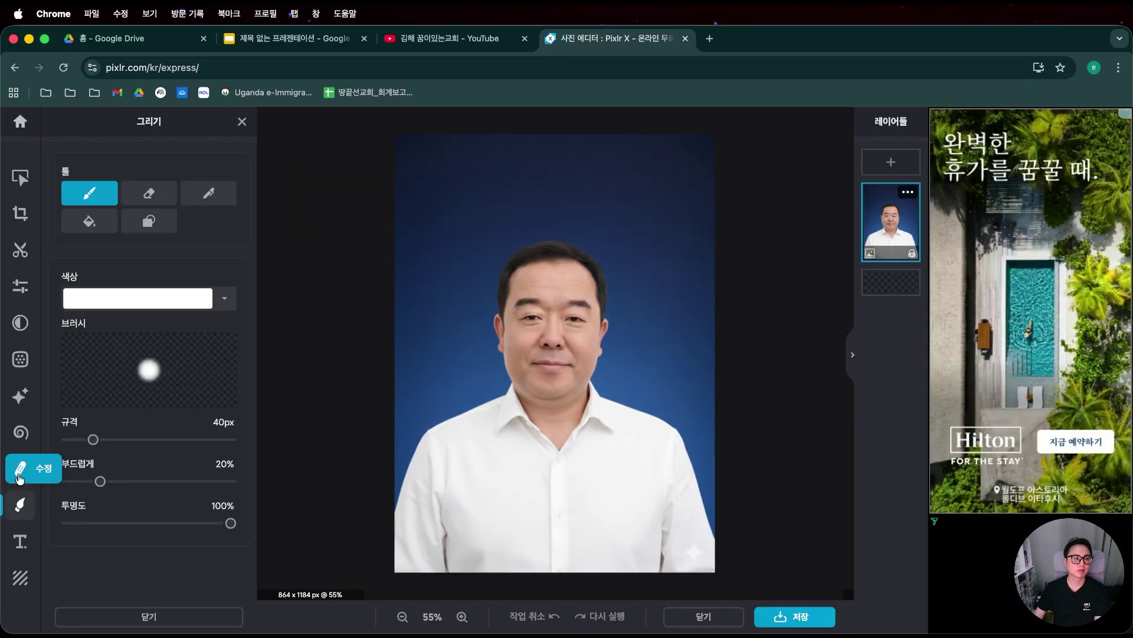
left_click(20, 396)
scroll(144, 437, "down", 8)
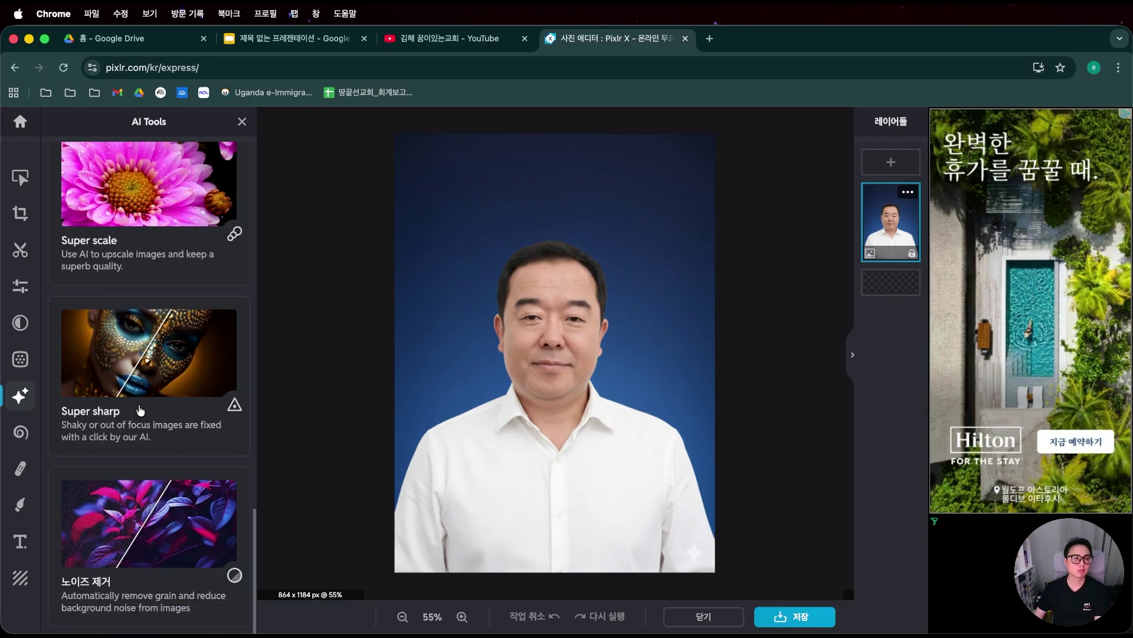
scroll(140, 407, "up", 9)
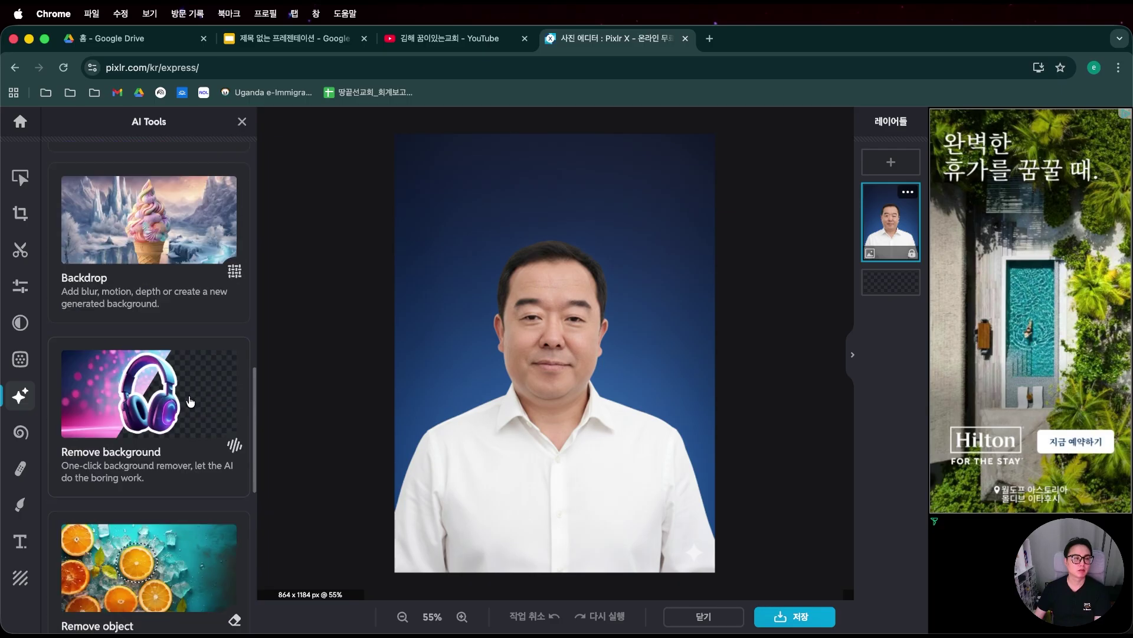
left_click(190, 402)
left_click(148, 231)
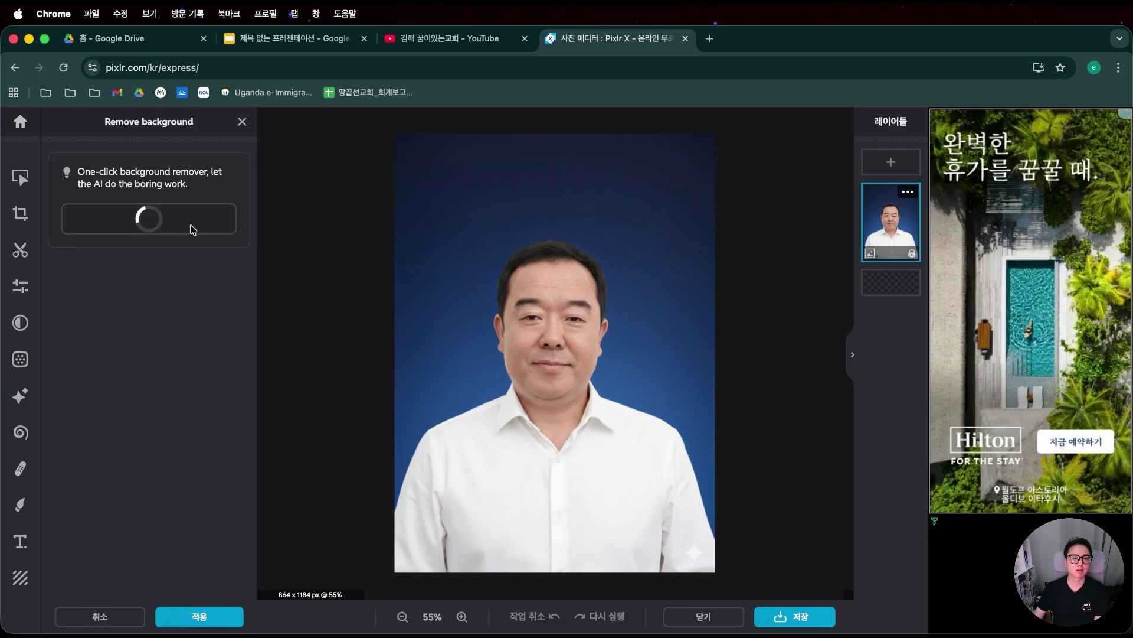
Save the cut-out portrait as transparent PNG pastor_.png.
left_click(785, 616)
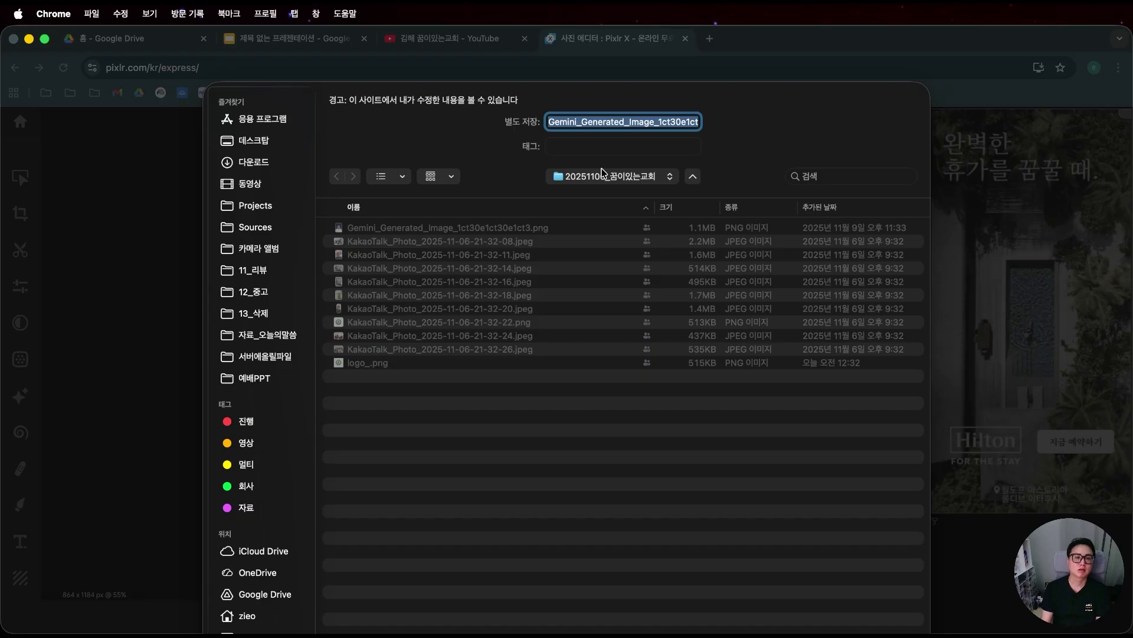
type("ㅔ ㅁㅅ")
key("BackSpace")
key("BackSpace")
key("BackSpace")
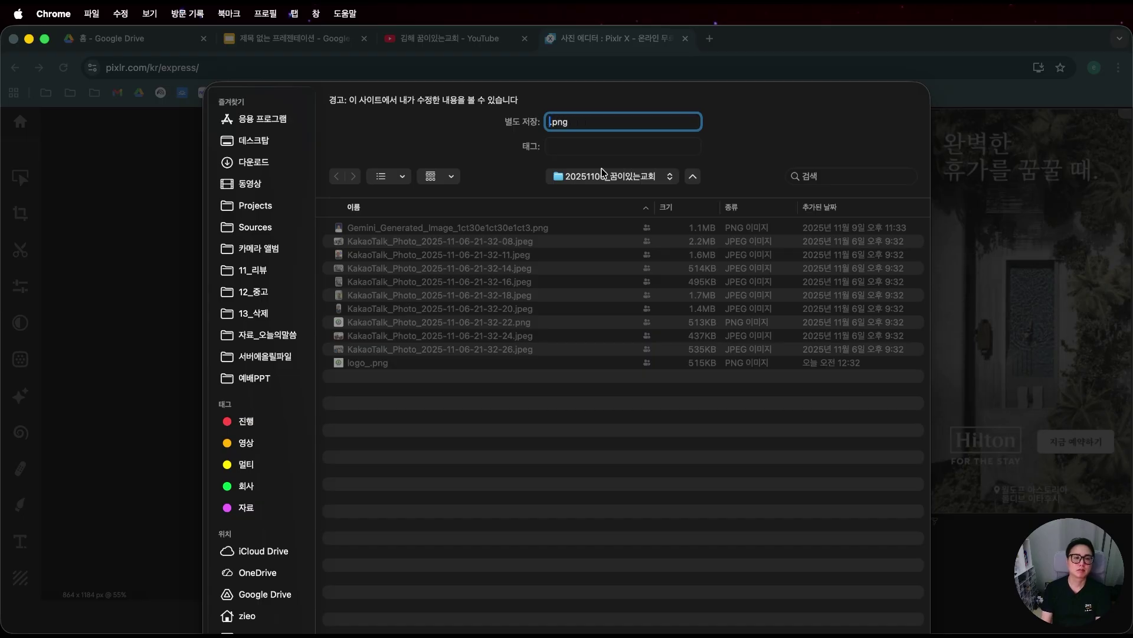
type("pastor_")
key("Return")
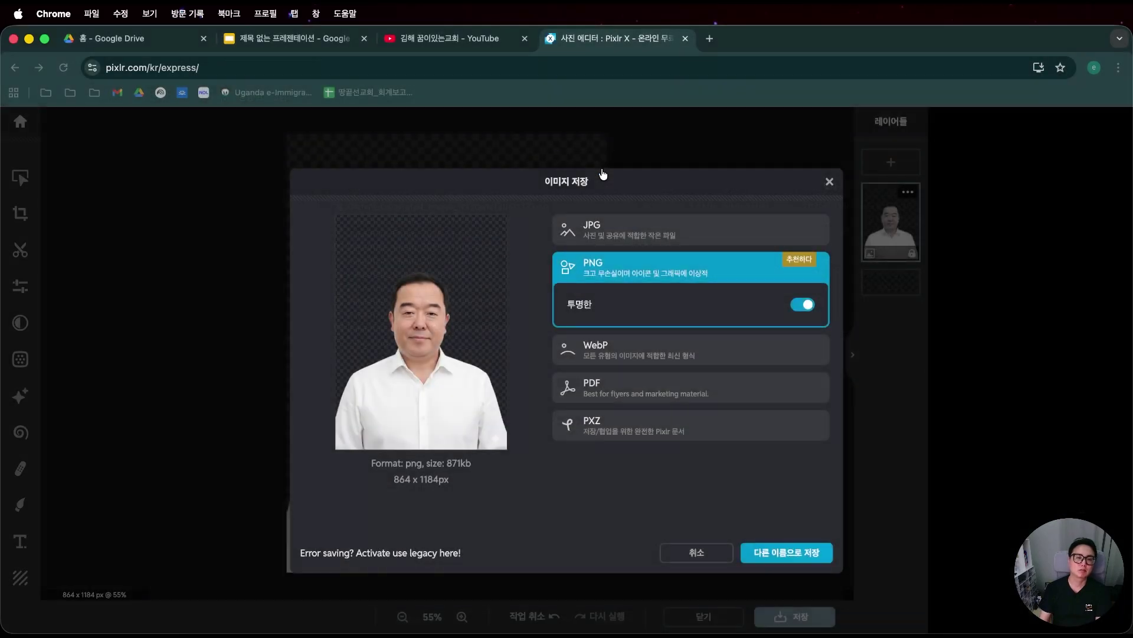
left_click(706, 201)
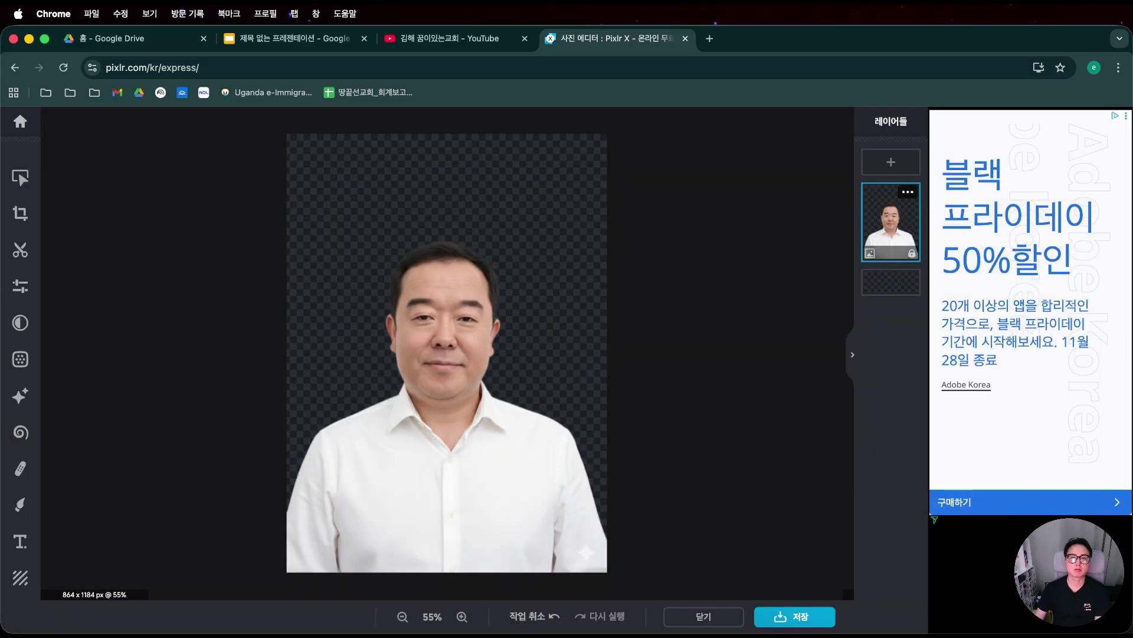
Check pastor_.png in the Finder folder, then return to Google Slides.
key("super+Tab")
key("p")
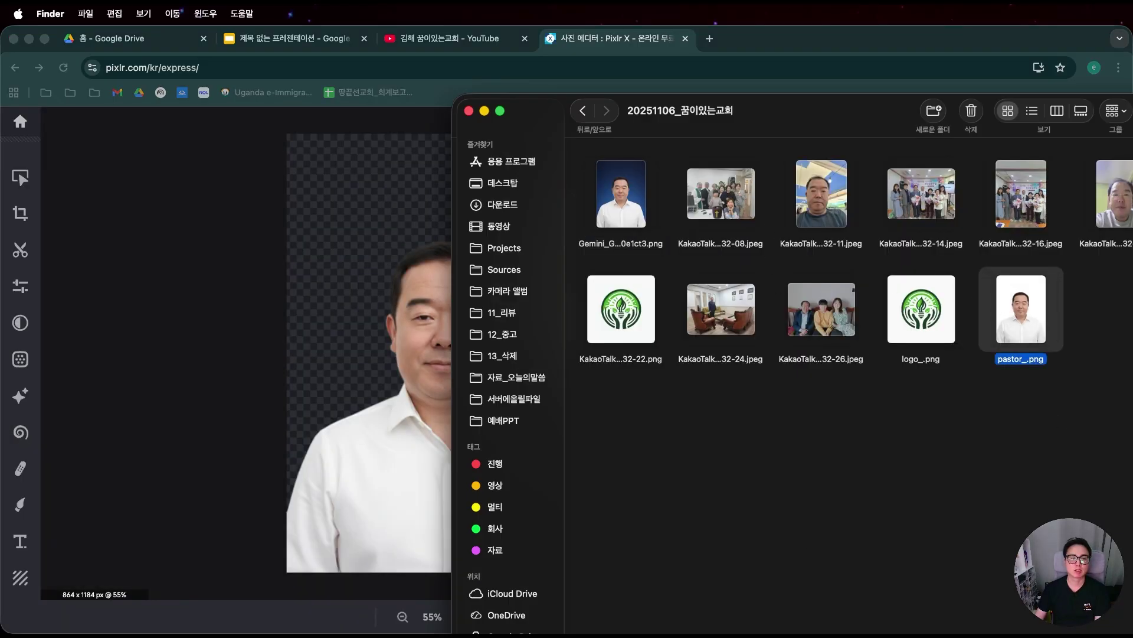
left_click(217, 33)
left_click(283, 38)
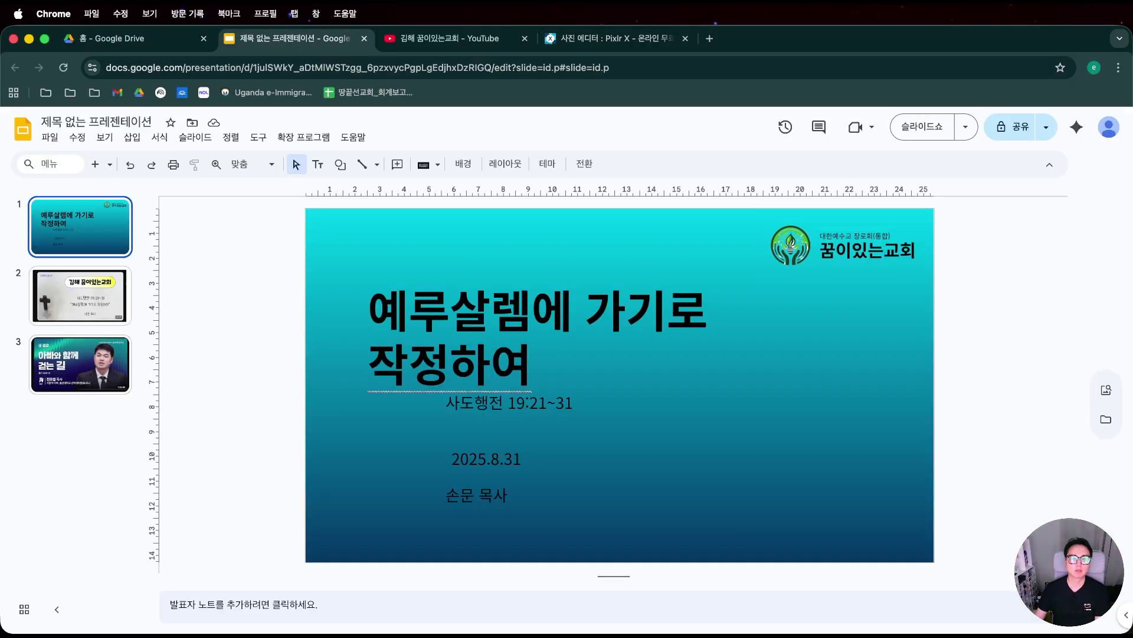
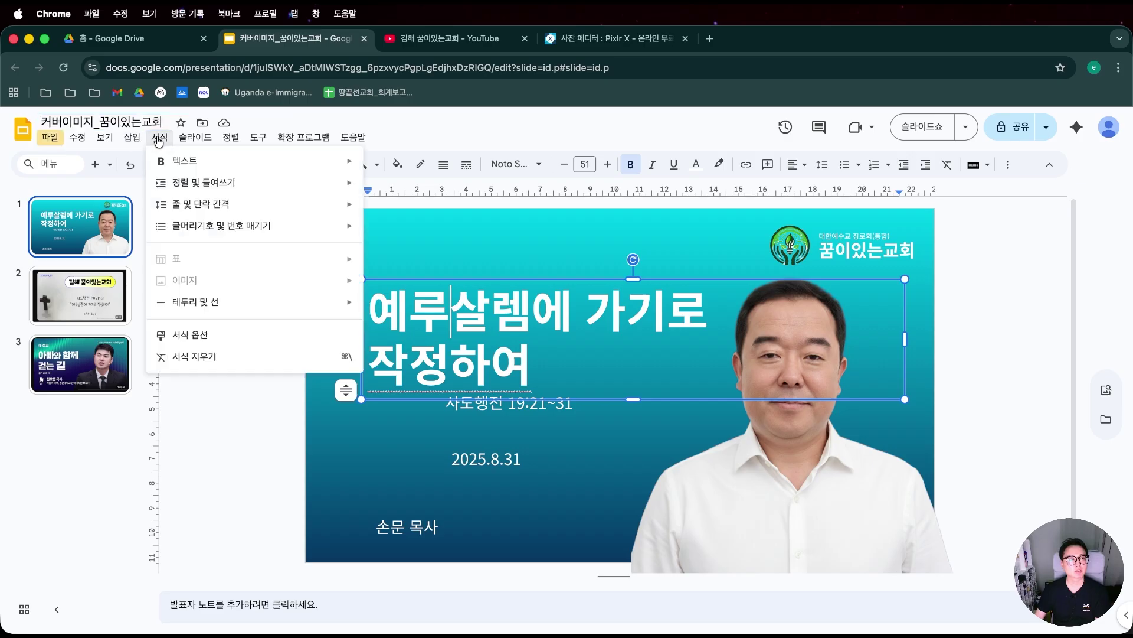
Review slide 1 with the title '예루살렘에 가기로 작정하여', date 2025.8.31 and pastor photo.
mouse_move(134, 139)
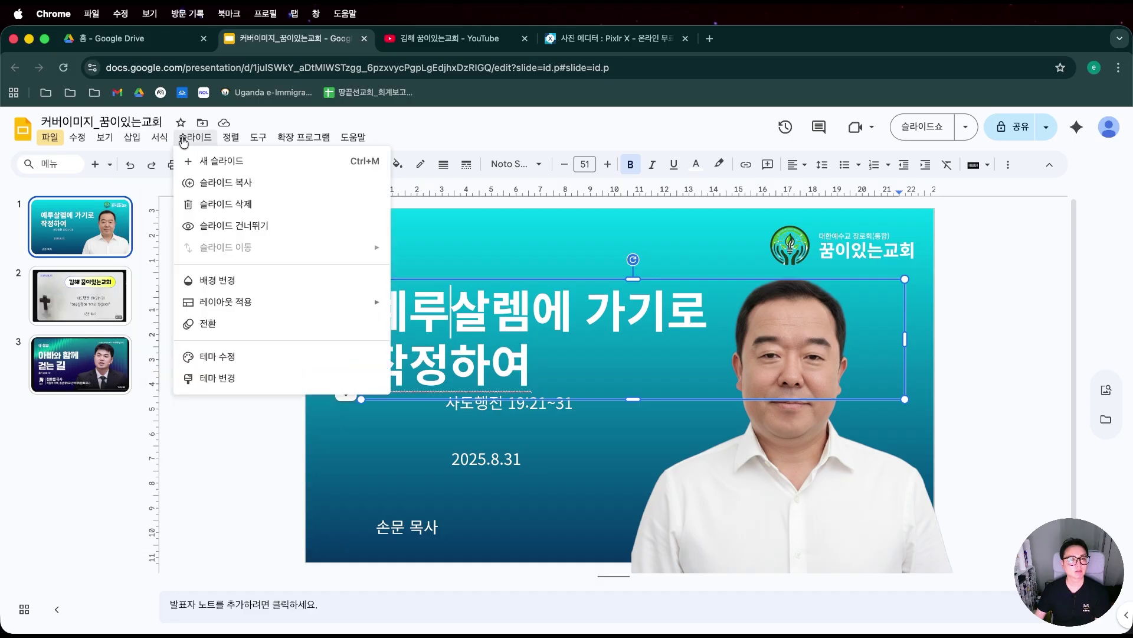
Fill the theme master background with the dark blue brushed-texture image from Finder.
left_click(218, 357)
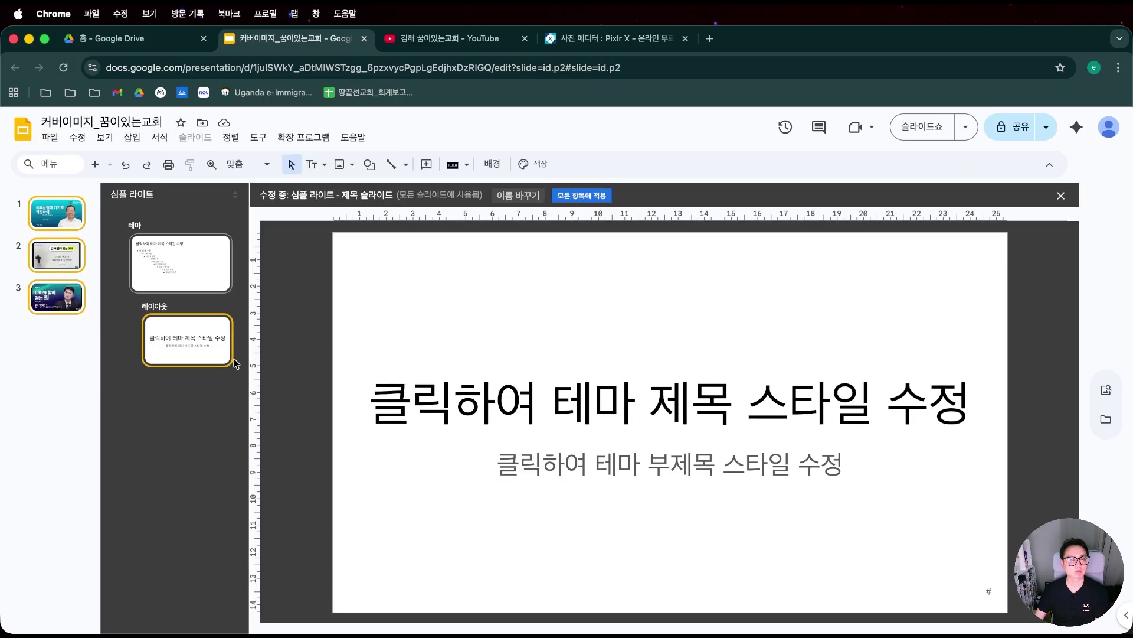
left_click(208, 278)
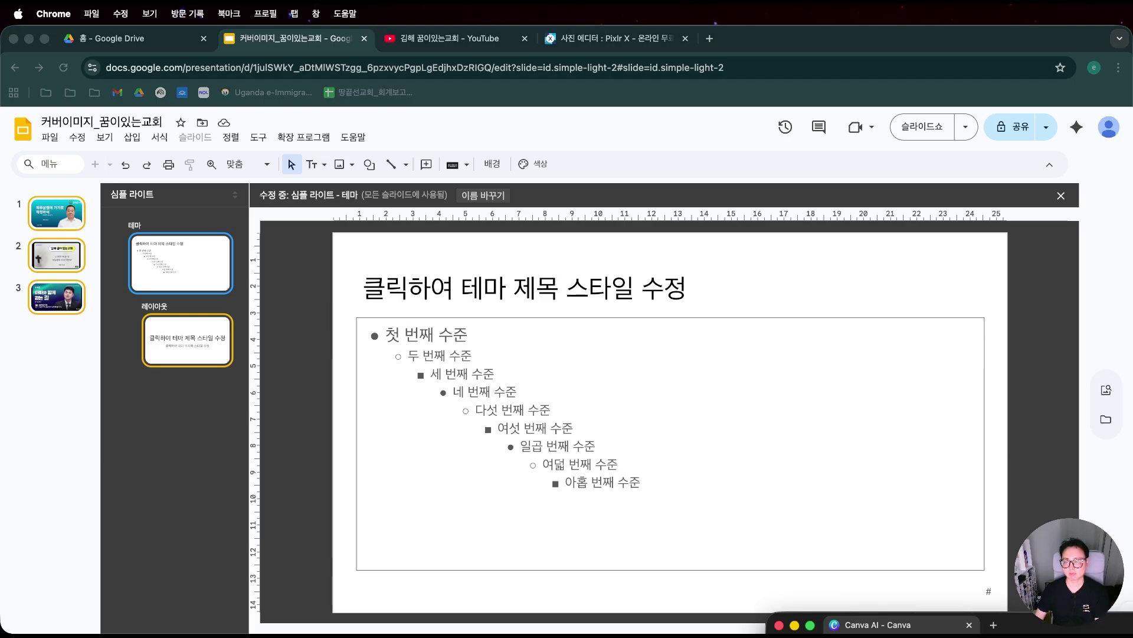
key("super+Tab")
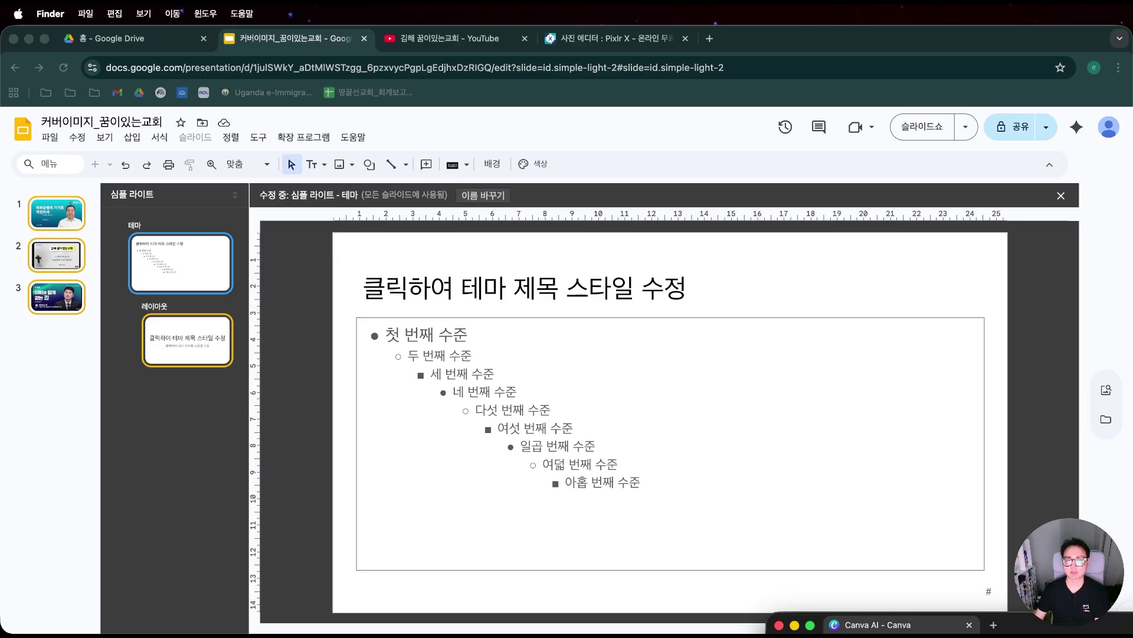
left_click_drag(1118, 459, 939, 462)
left_click_drag(665, 359, 603, 330)
left_click_drag(781, 387, 780, 387)
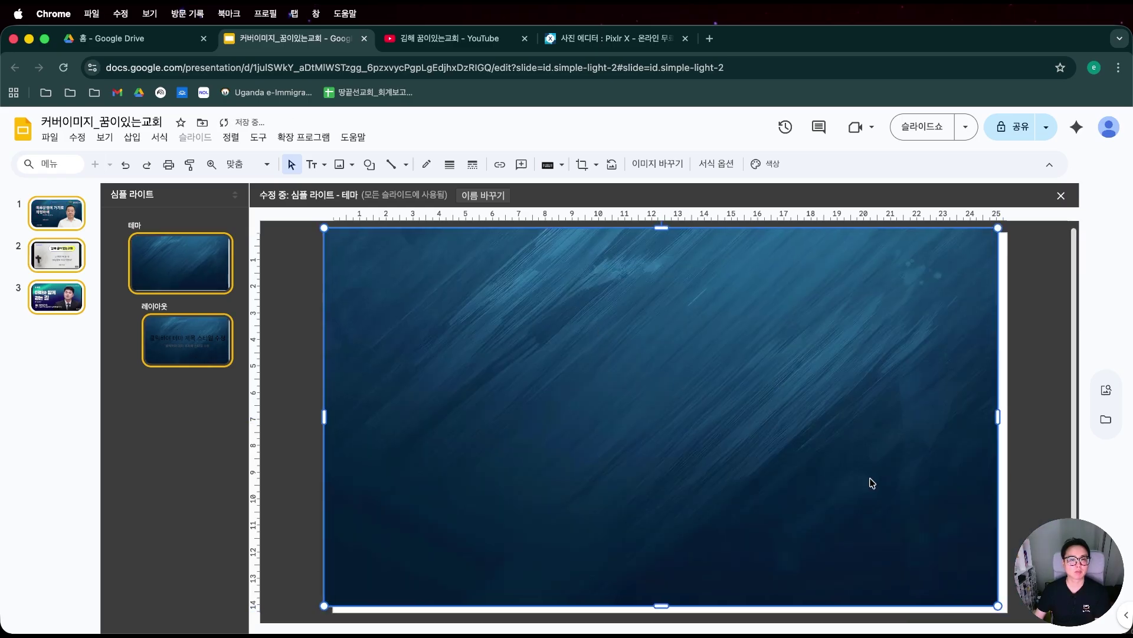
left_click_drag(998, 605, 1015, 617)
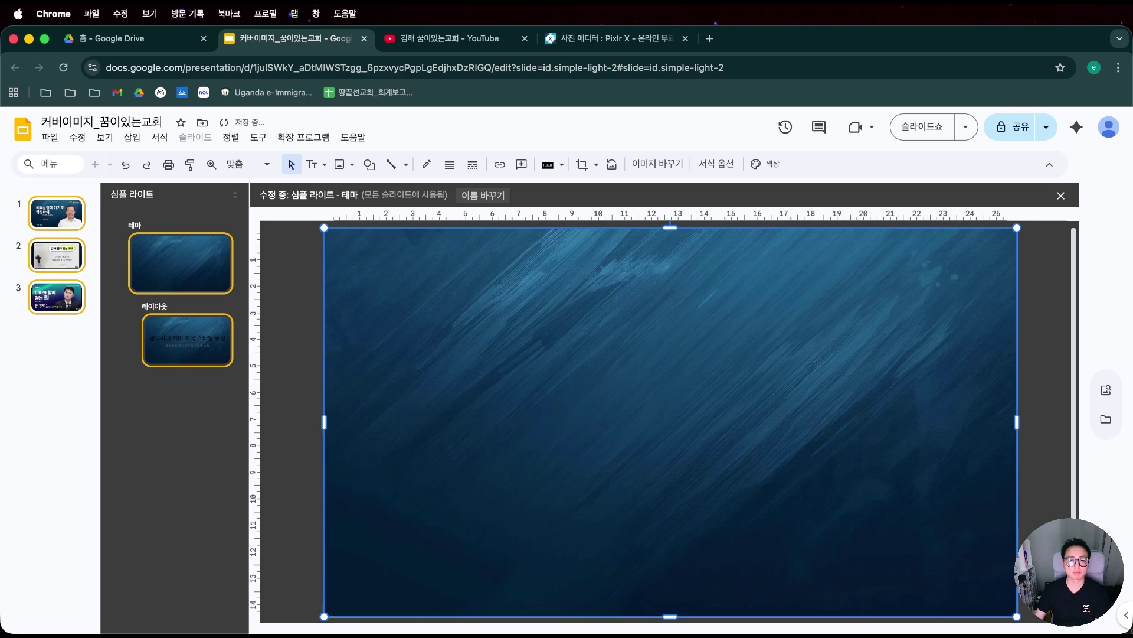
left_click(1047, 422)
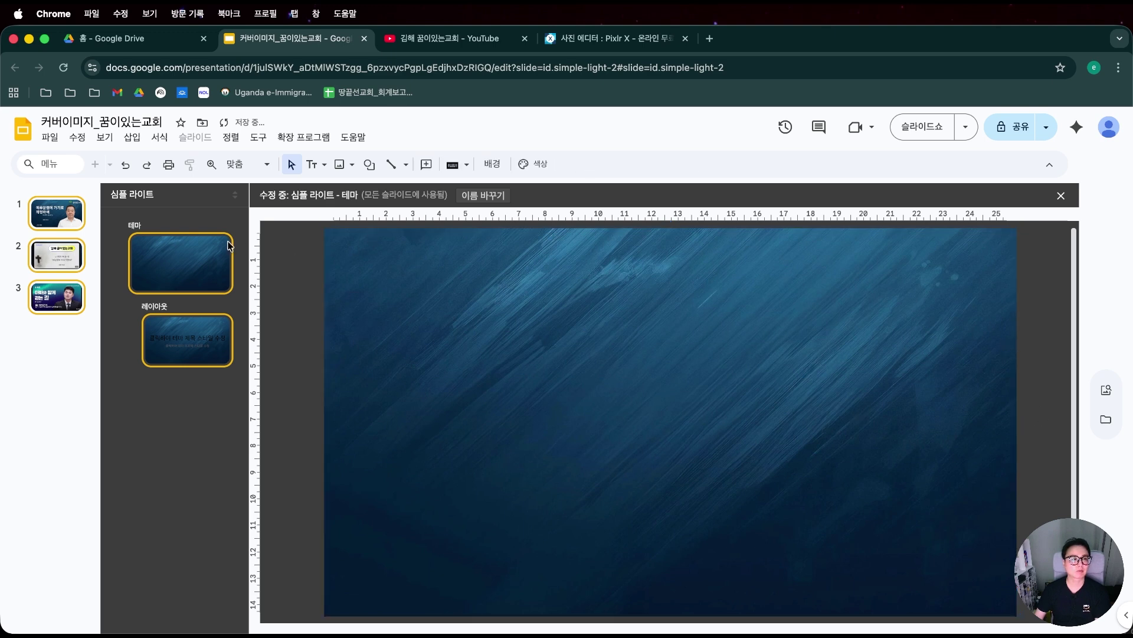
left_click(59, 211)
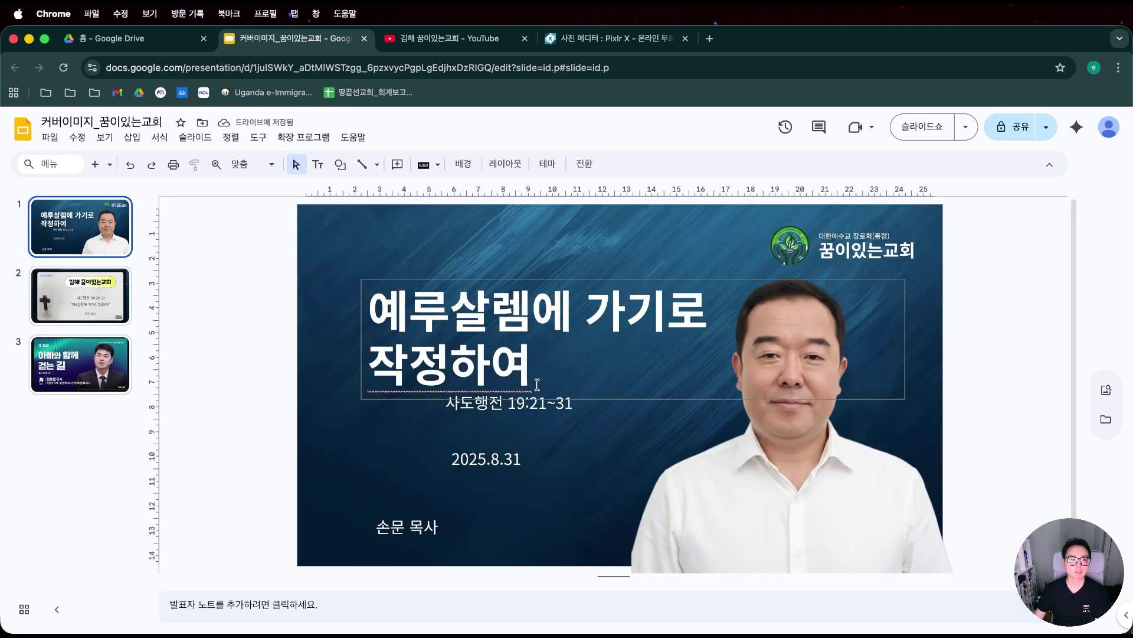
Arrange the scripture, pastor name and date boxes under the title, with the name above the date.
left_click(519, 402)
left_click_drag(519, 402, 452, 437)
left_click(452, 321)
left_click(488, 465)
left_click_drag(481, 475, 462, 441)
left_click(447, 515)
left_click(450, 502)
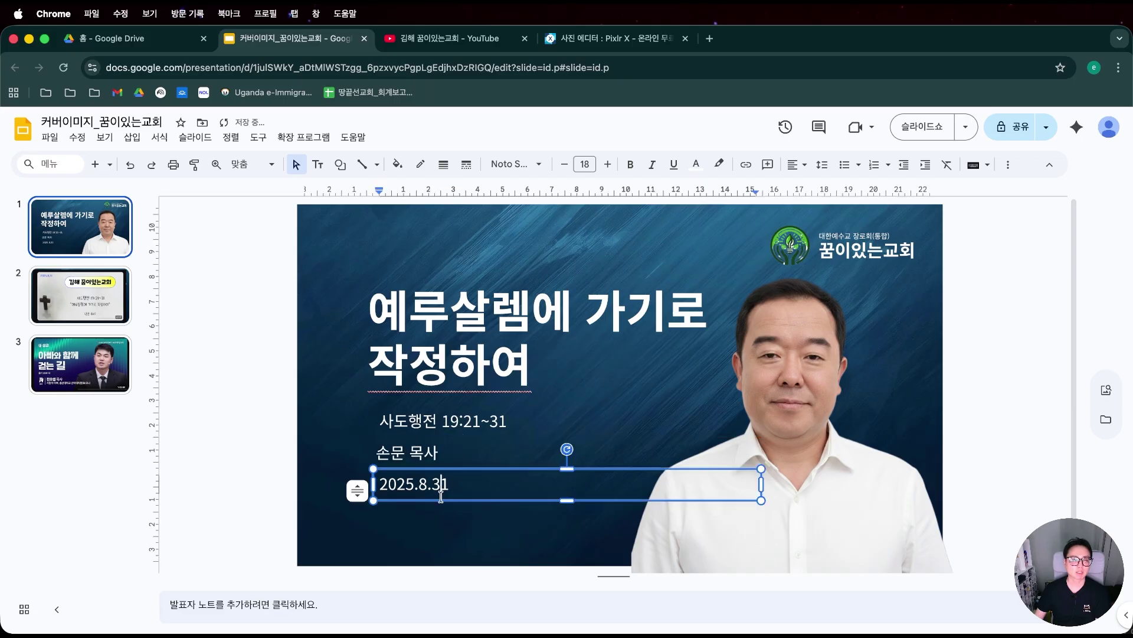
left_click_drag(450, 504, 450, 544)
left_click(489, 361)
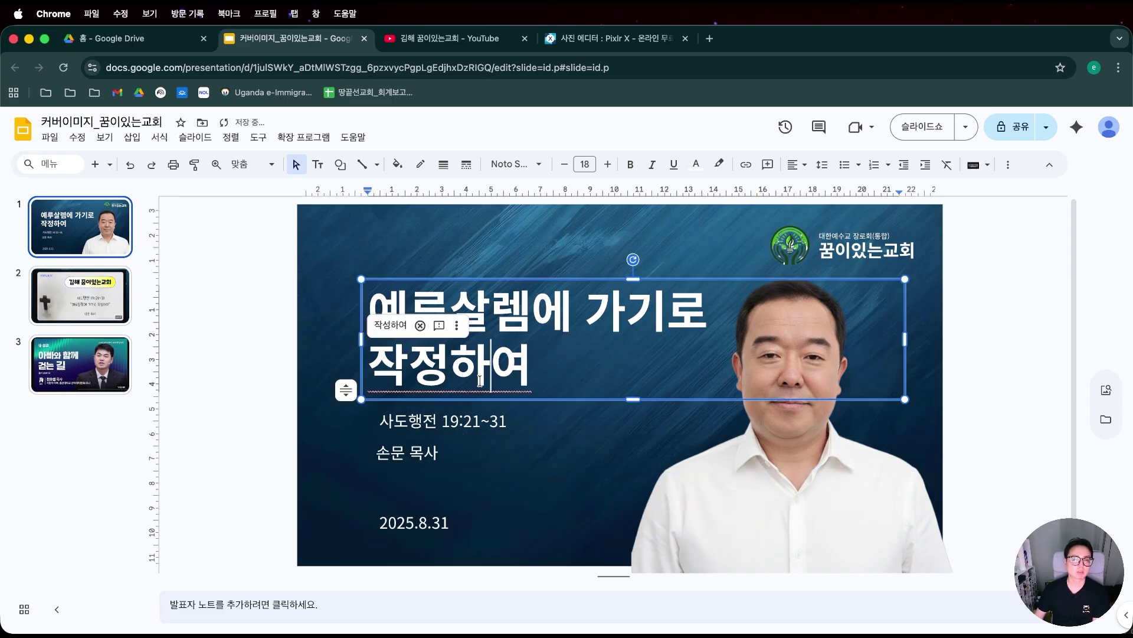
left_click(442, 421)
left_click_drag(408, 412, 405, 409)
Left-align the title, scripture, pastor name and date boxes.
left_click(408, 453, "shift")
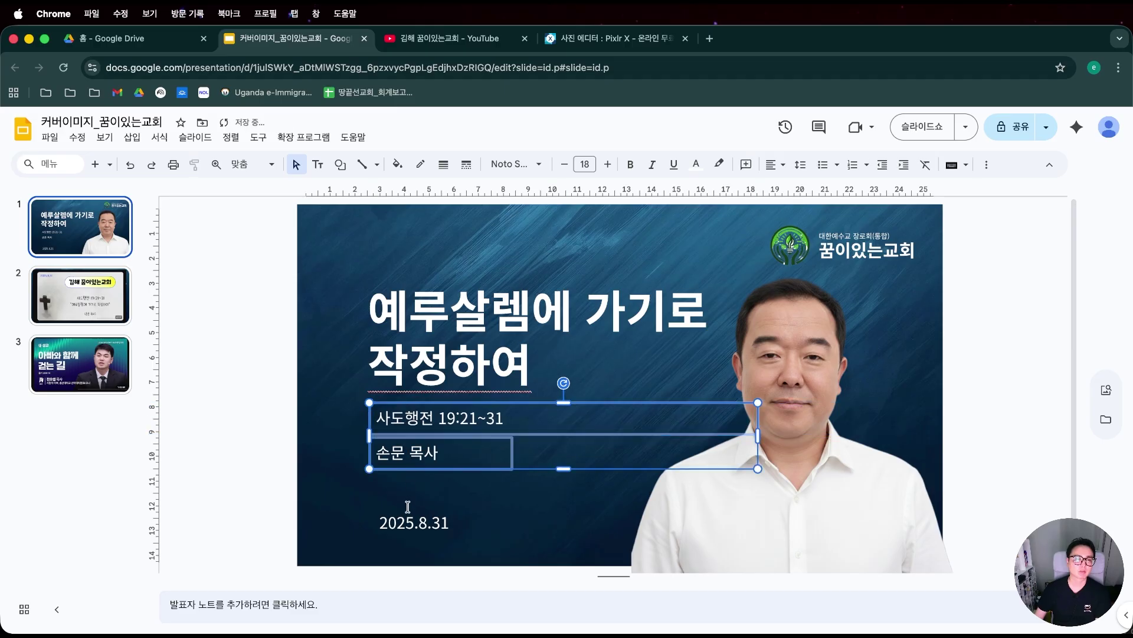
left_click(409, 507, "shift")
left_click(435, 336, "shift")
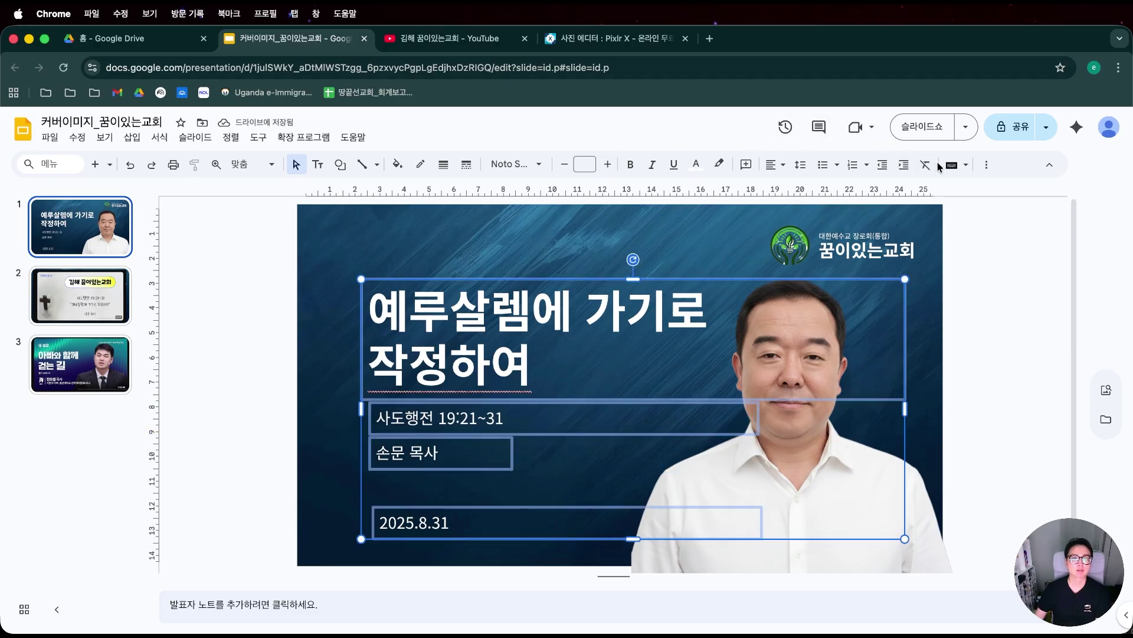
left_click(259, 137)
mouse_move(230, 137)
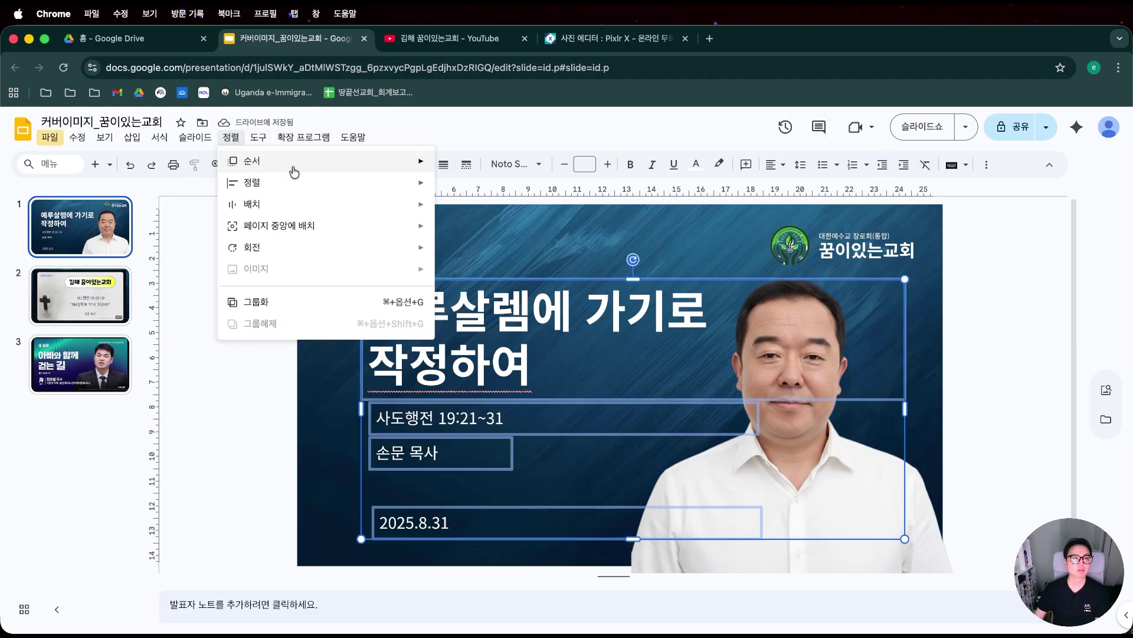
mouse_move(289, 161)
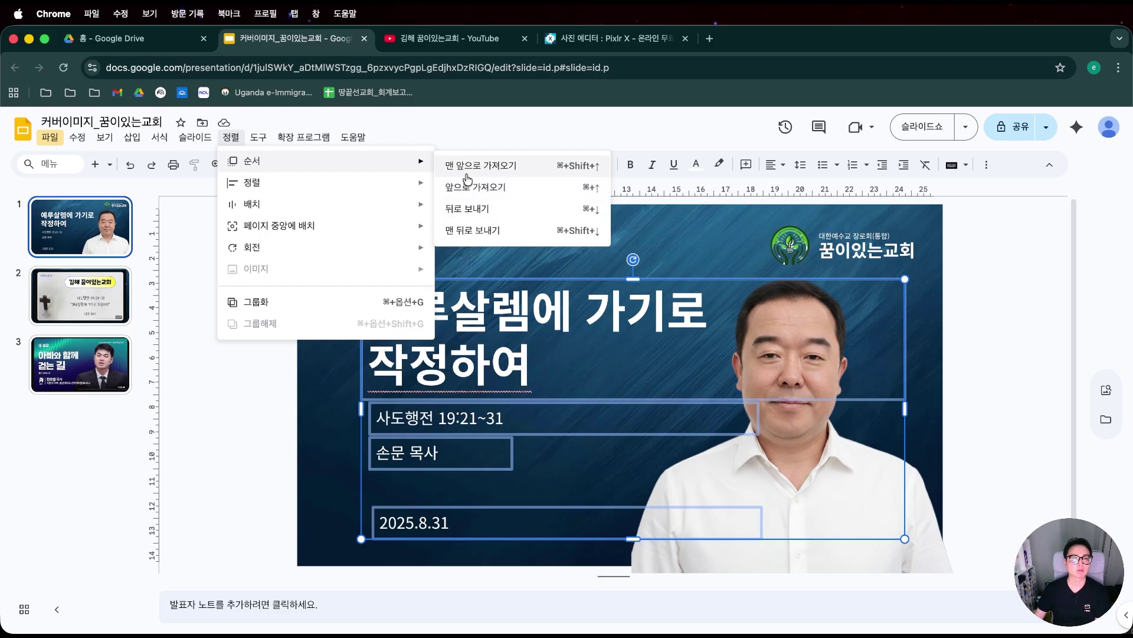
mouse_move(345, 163)
mouse_move(394, 188)
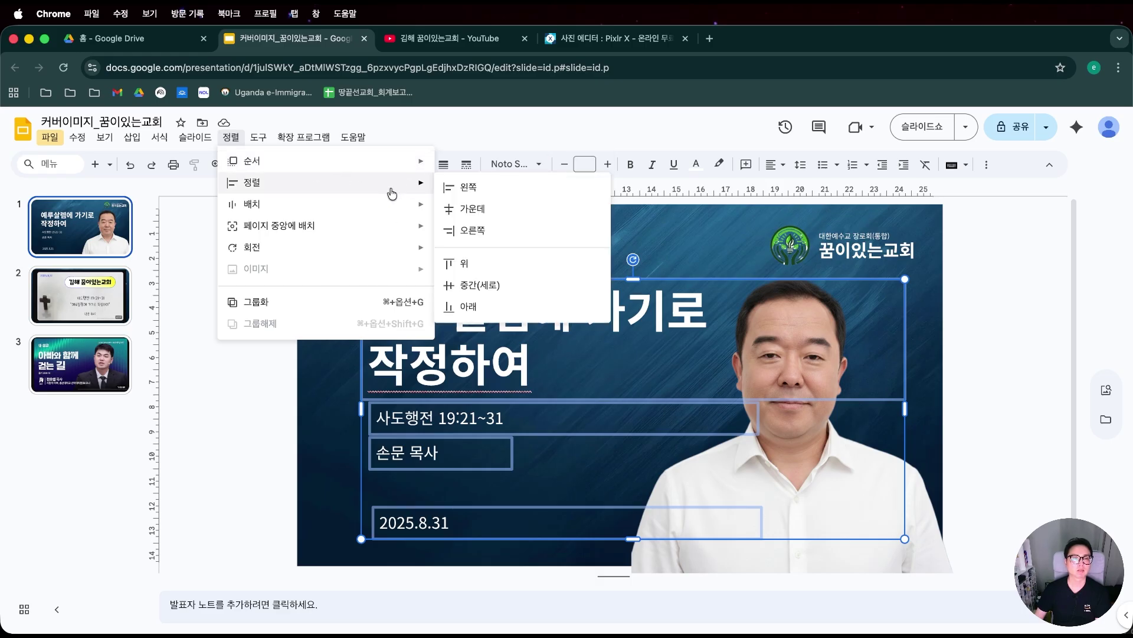
left_click(479, 188)
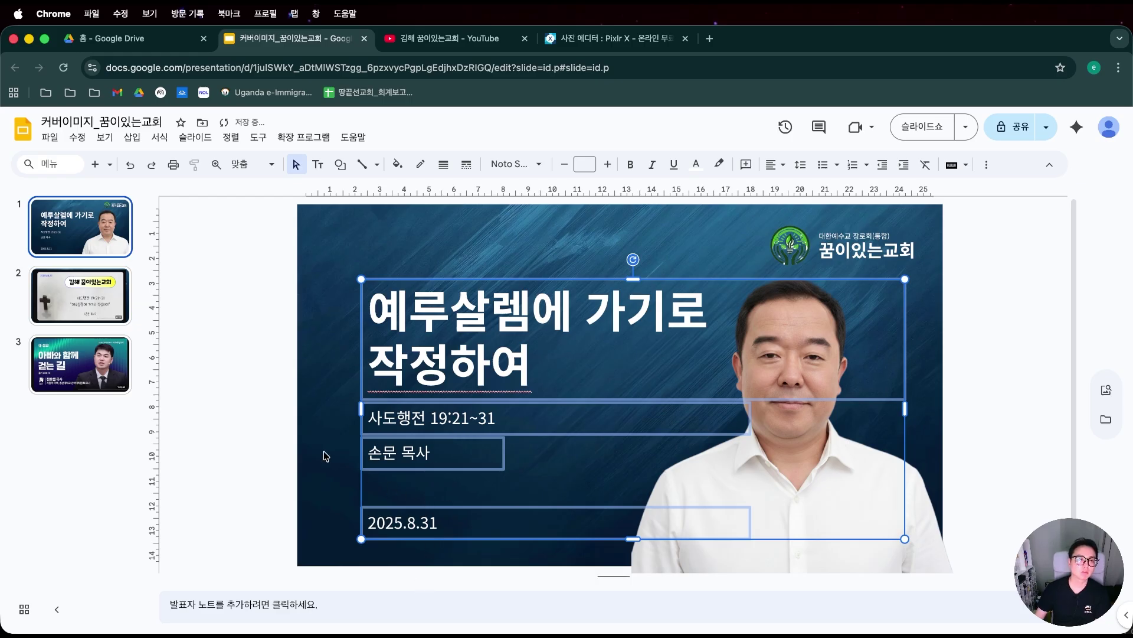
Make the pastor's name bold.
left_click(282, 461)
left_click(389, 460)
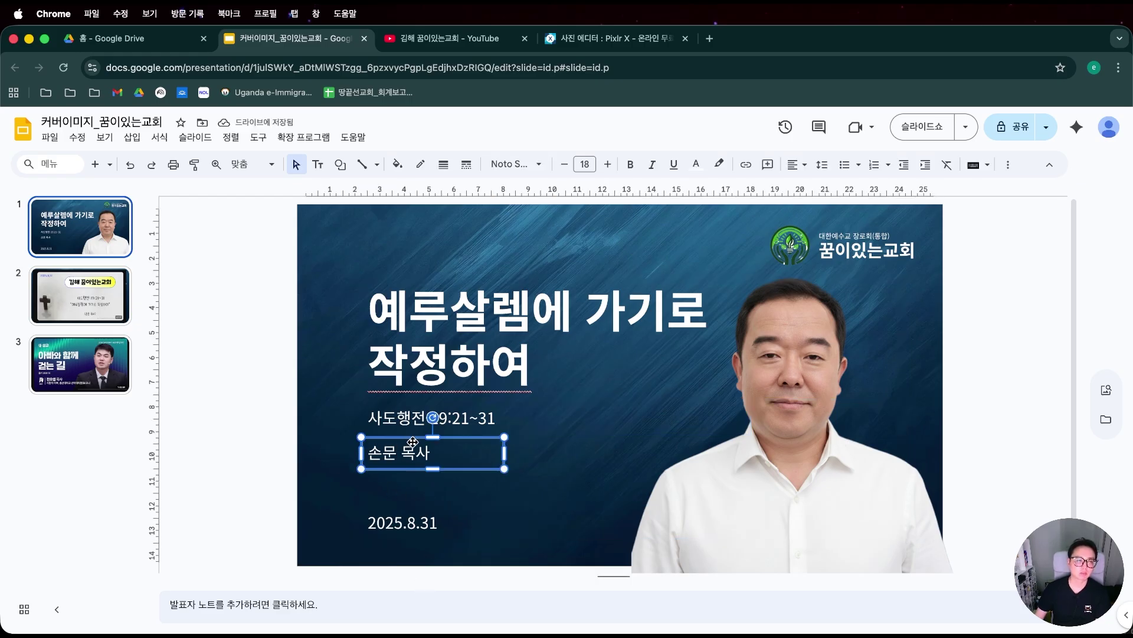
key("super+b")
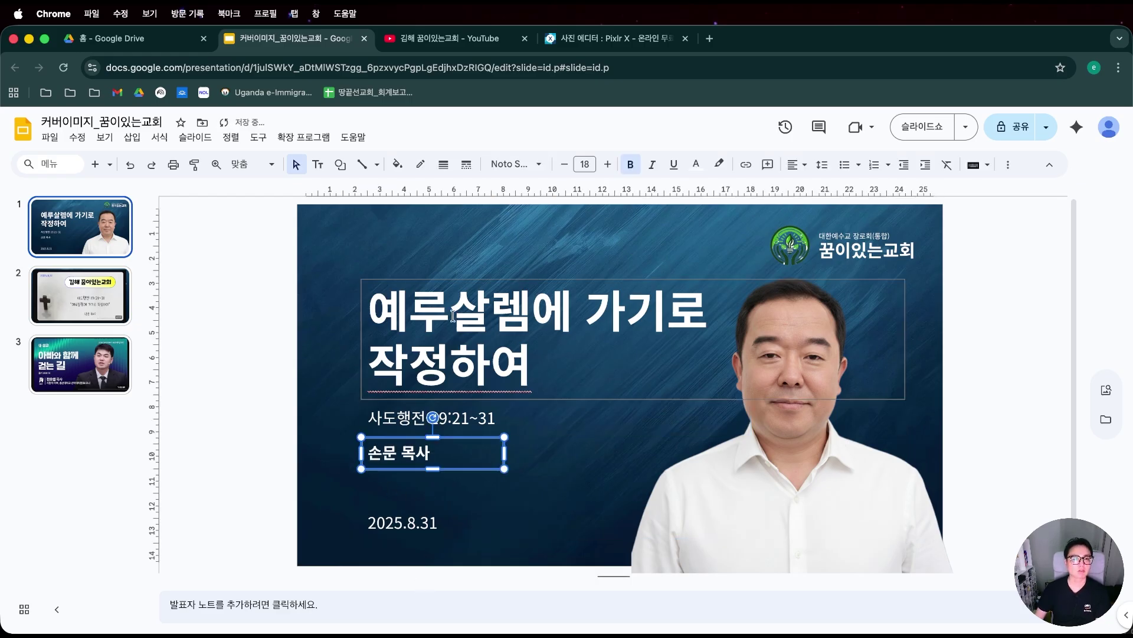
Narrow the title box from its right edge.
left_click(475, 295)
key("Escape")
left_click_drag(901, 346, 804, 340)
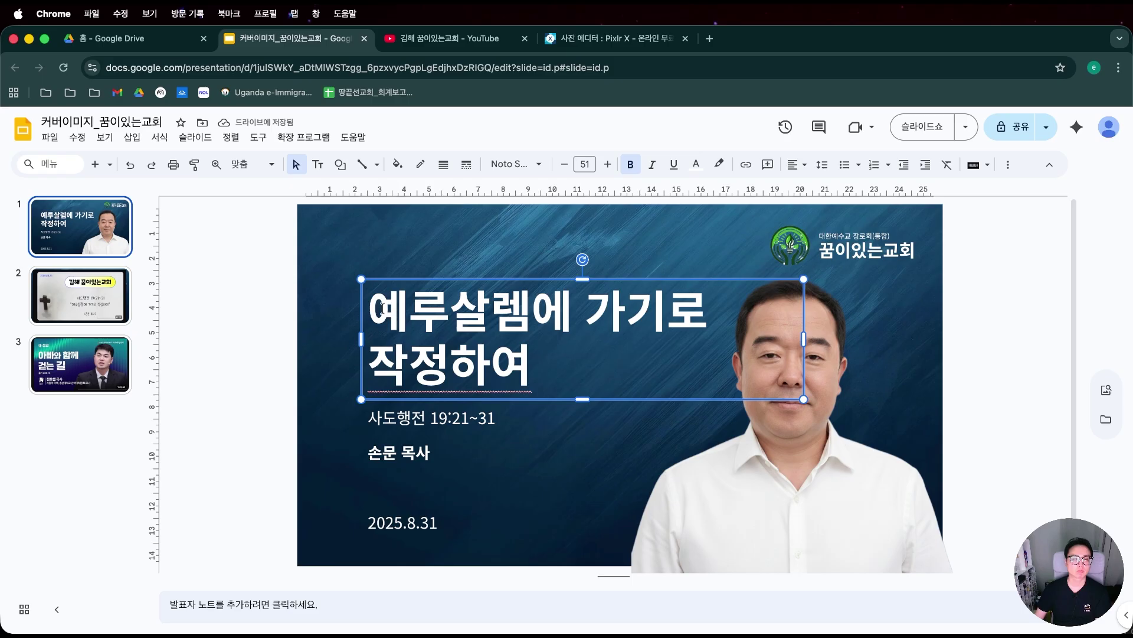
Enlarge the title to 54 pt and the pastor's name to 24 pt.
left_click(420, 434)
left_click(417, 455)
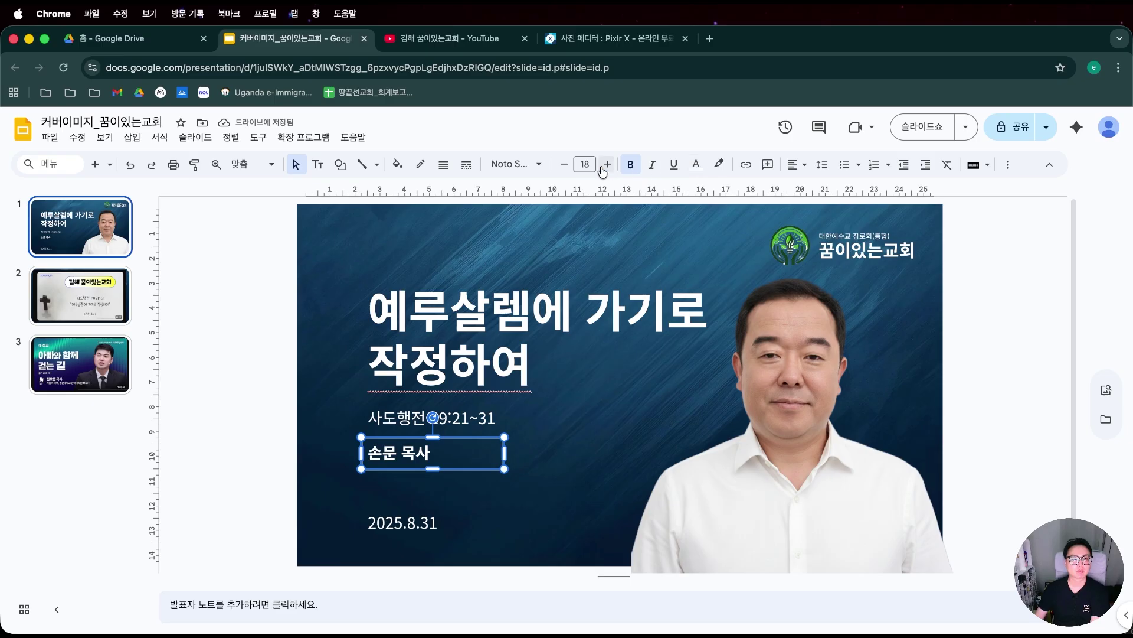
left_click(607, 165)
left_click(607, 165)
left_click(508, 287)
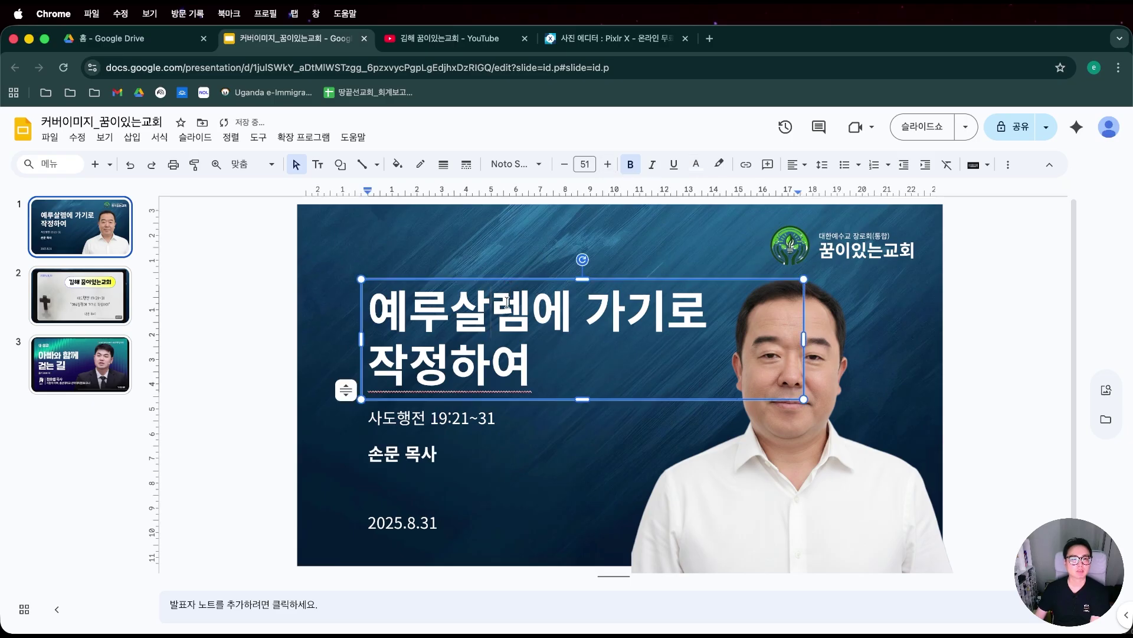
key("super+a")
left_click(607, 164)
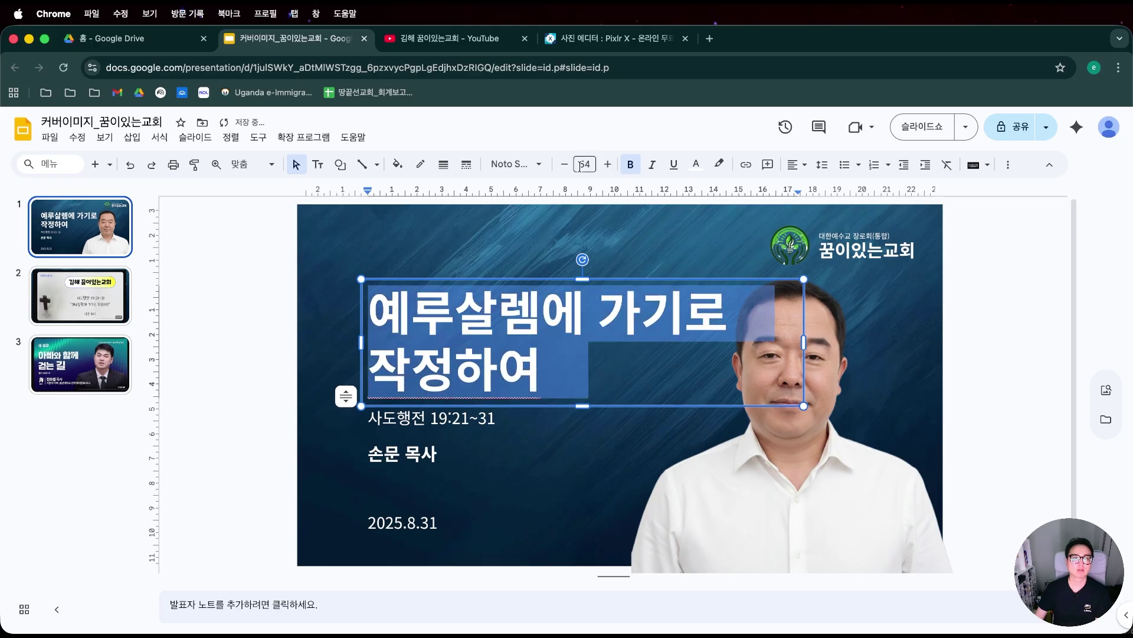
left_click(414, 454)
key("super+a")
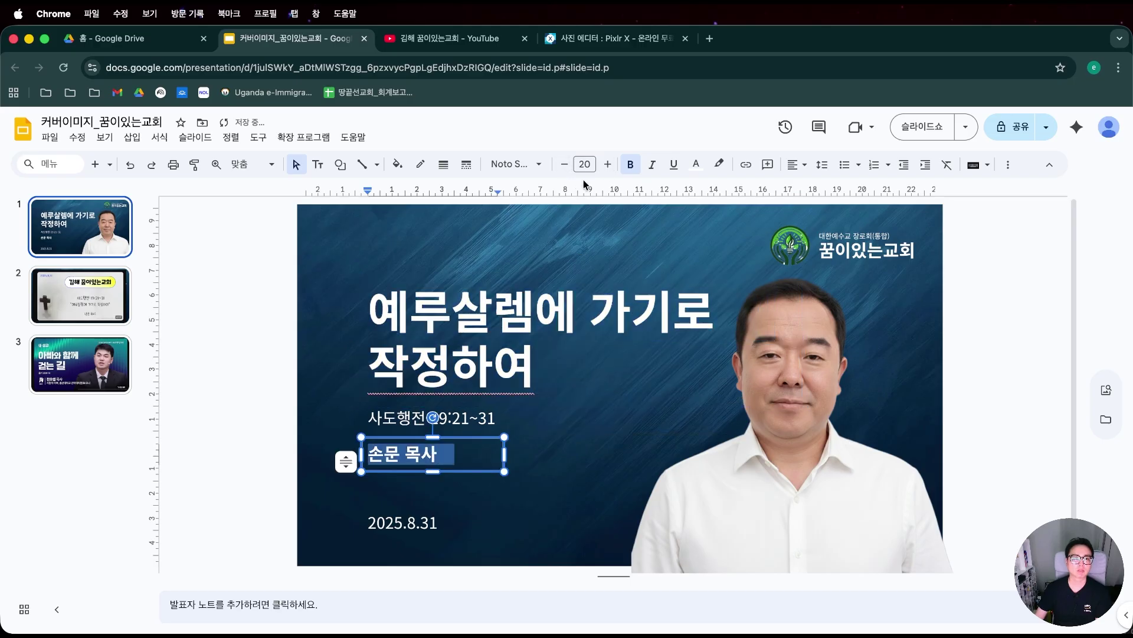
left_click(606, 165)
left_click(606, 164)
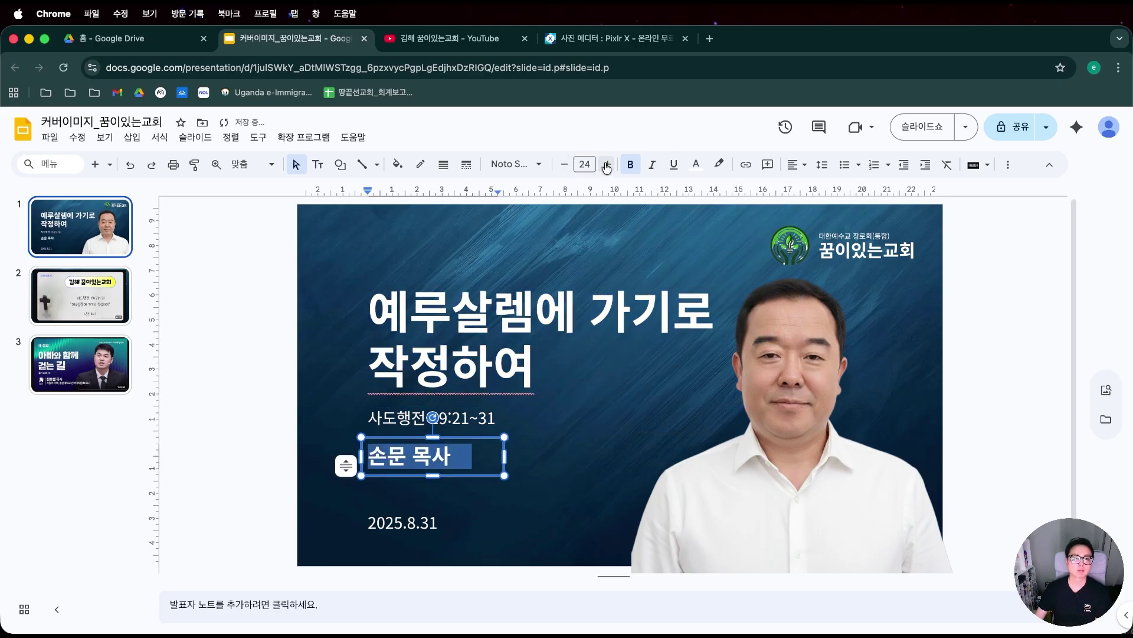
Settle the scripture line 사도행전 19:21~31 slightly lower beneath the title.
left_click(455, 435)
left_click(461, 456)
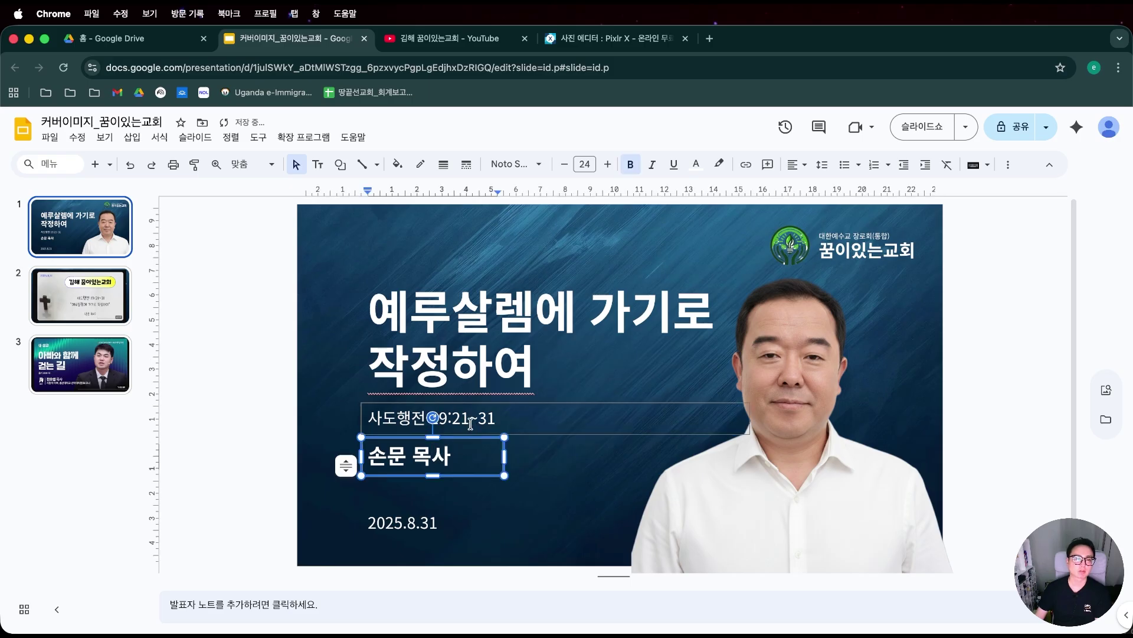
left_click_drag(503, 415, 491, 399)
key("Down")
key("Down")
key("shift+Down")
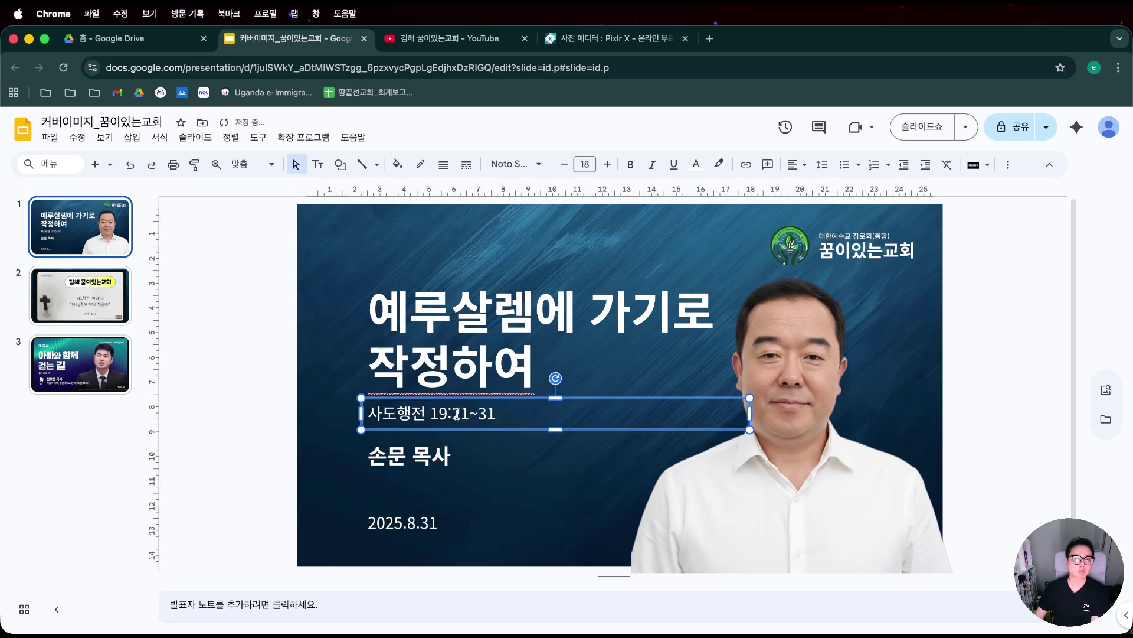
left_click(268, 395)
left_click(410, 313)
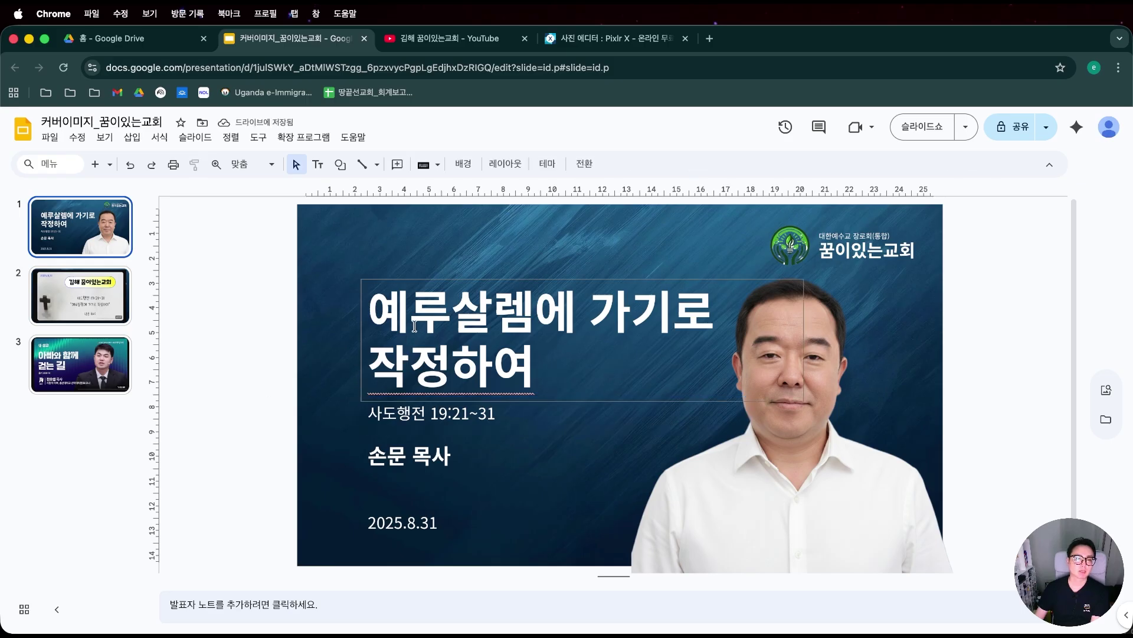
Shift the title slightly up and the scripture line slightly down.
left_click_drag(428, 401, 428, 399)
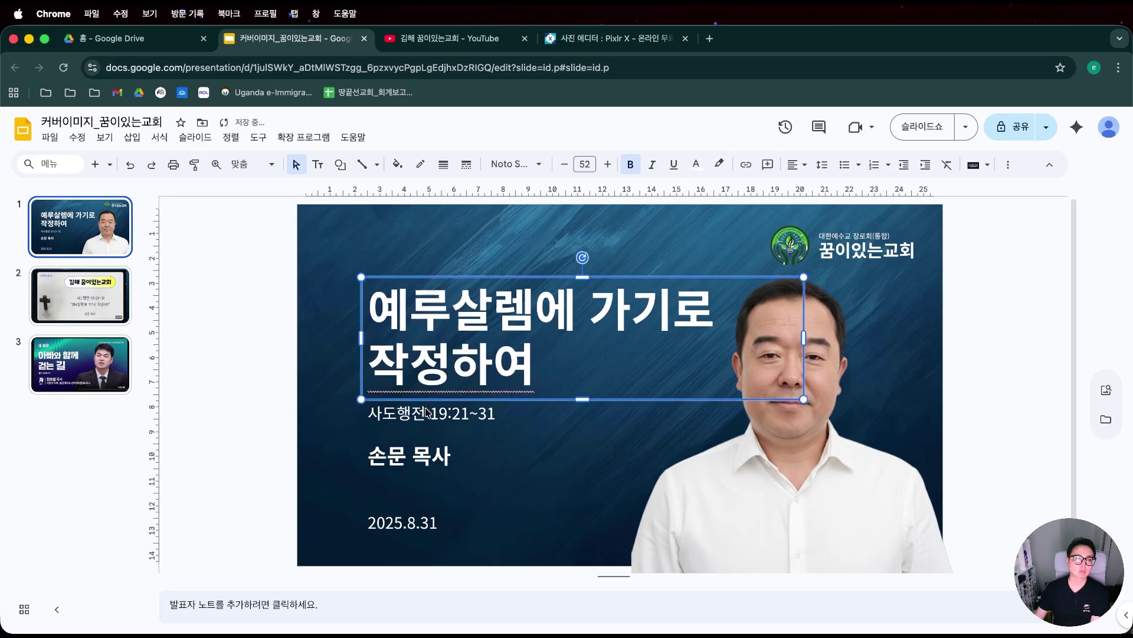
left_click(431, 413)
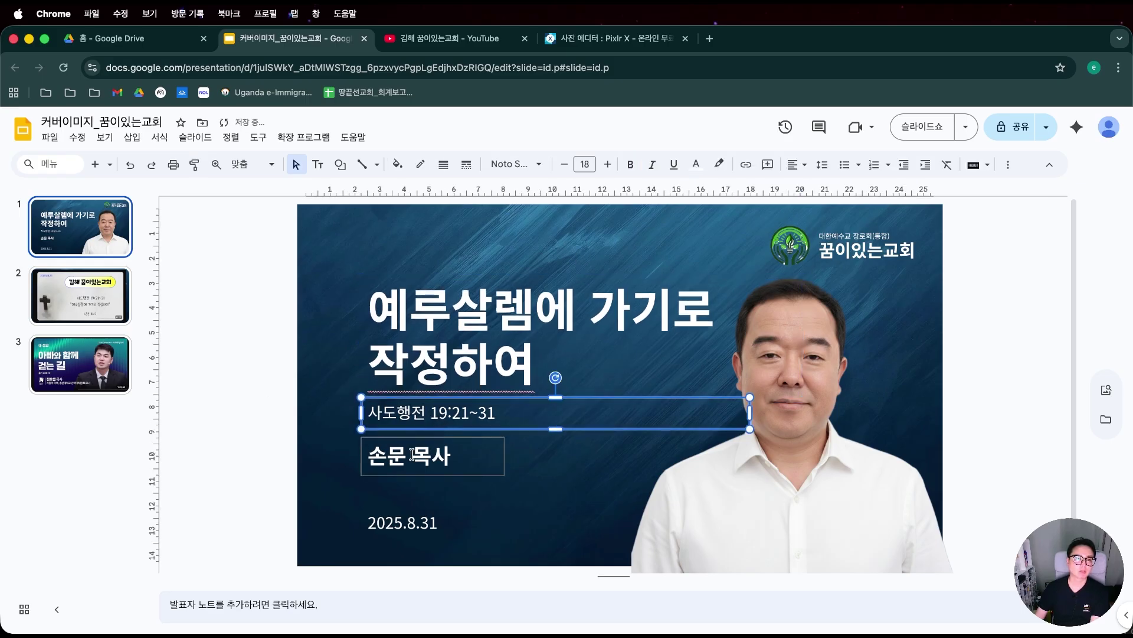
left_click_drag(409, 437, 404, 429)
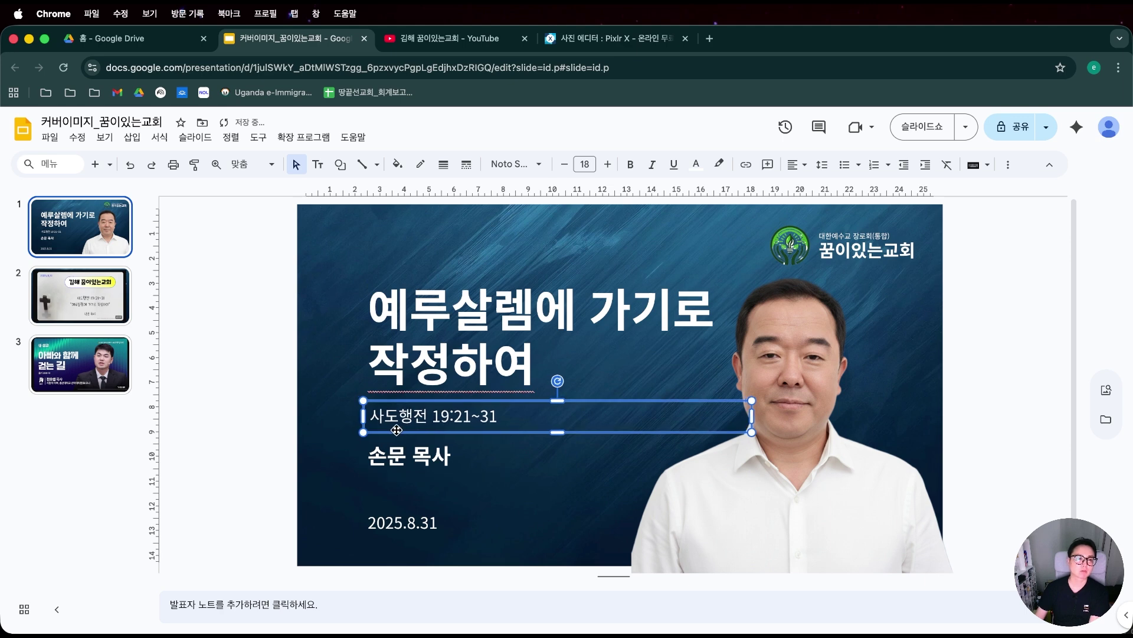
key("Left")
key("Left")
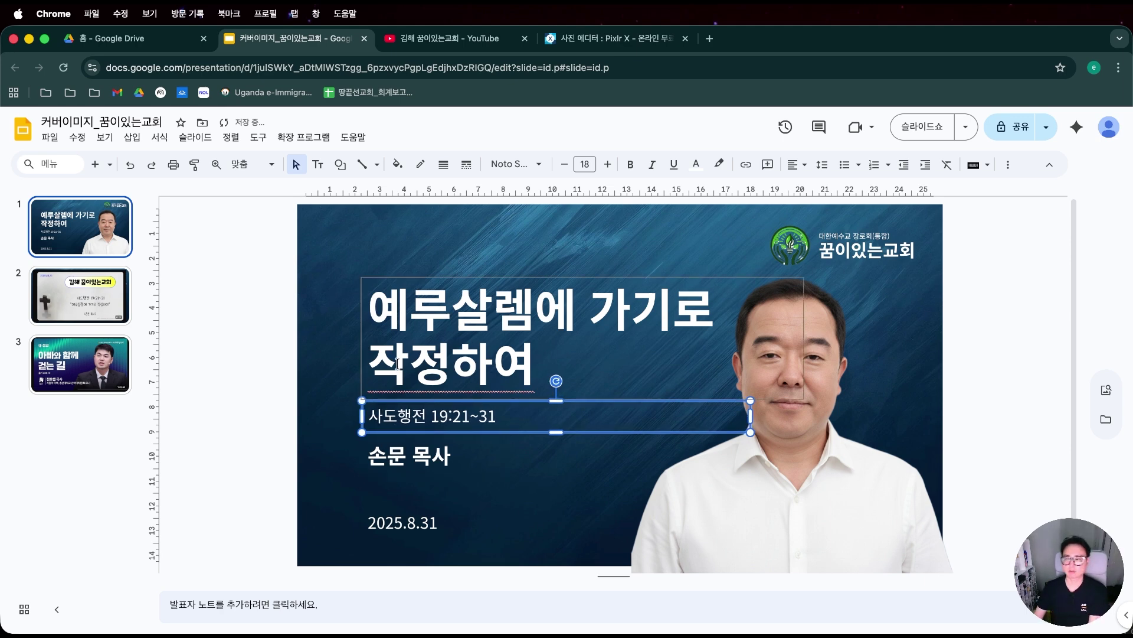
left_click(264, 424)
Move the pastor's name and the date 2025.8.31 lower on the slide.
left_click(455, 456)
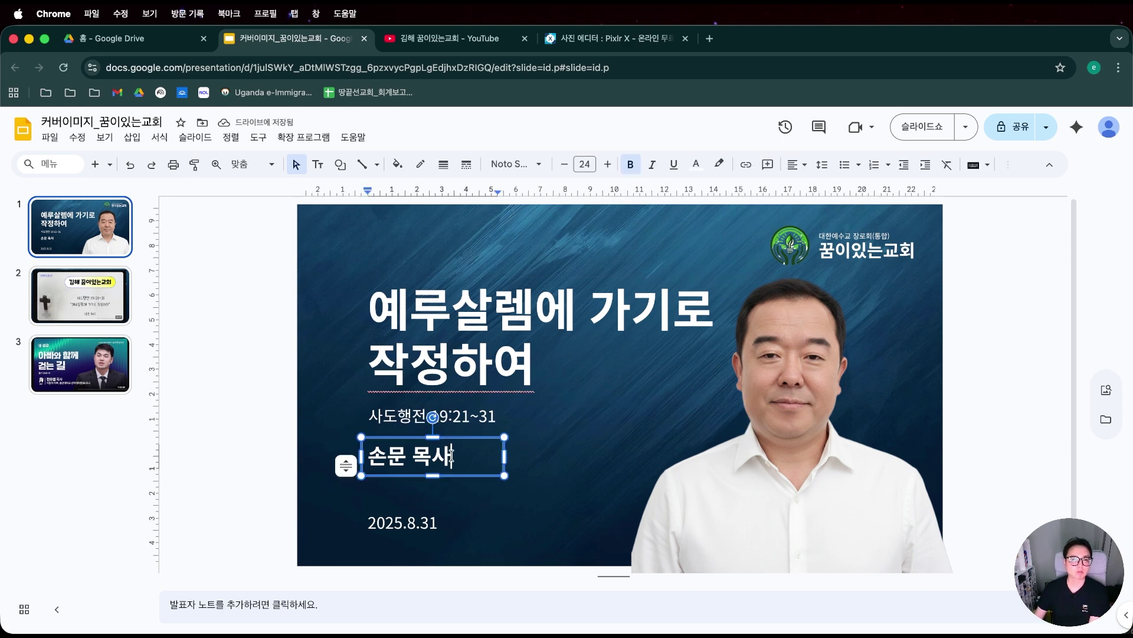
left_click(450, 476)
key("Down")
key("Down")
key("Down")
key("Down")
key("Down")
key("Down")
key("Down")
key("Down")
key("Down")
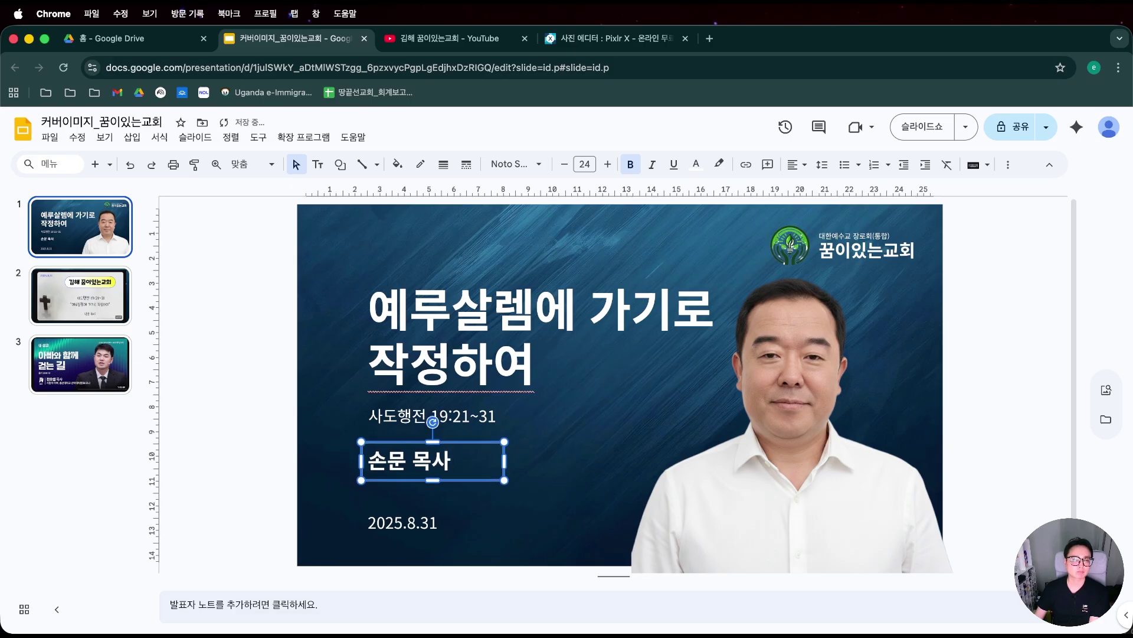
key("Down")
key("Down")
key("Down")
key("Down")
key("Down")
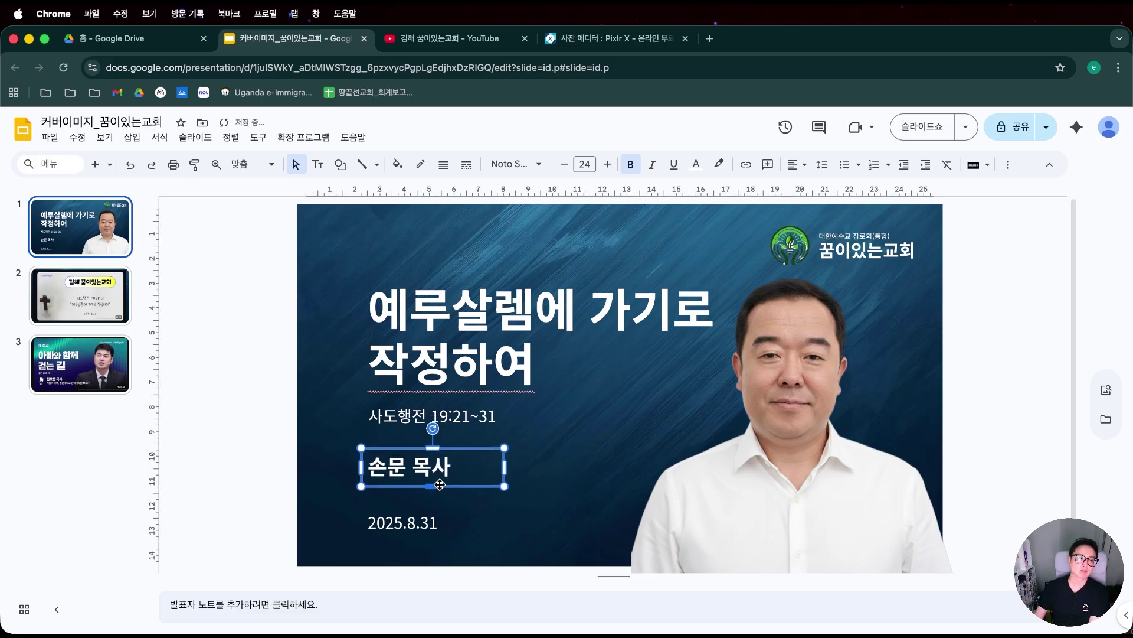
left_click(417, 523)
left_click(447, 507)
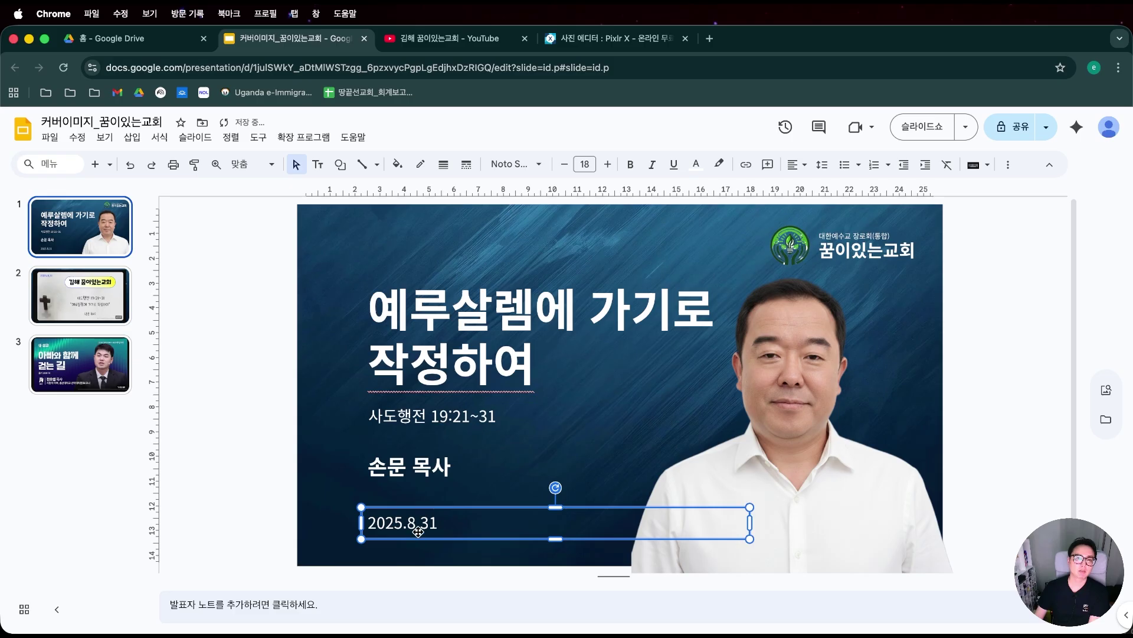
key("Down")
key("Down")
key("Down")
key("Down")
key("Down")
key("Down")
key("Down")
key("Down")
key("Down")
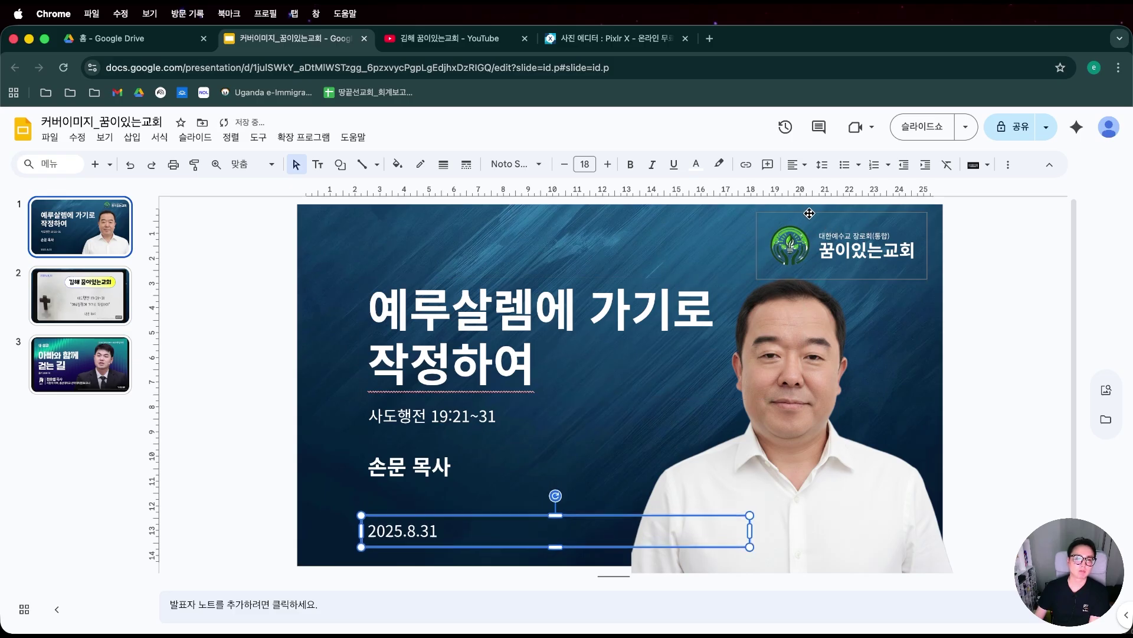
left_click(251, 466)
left_click(433, 455)
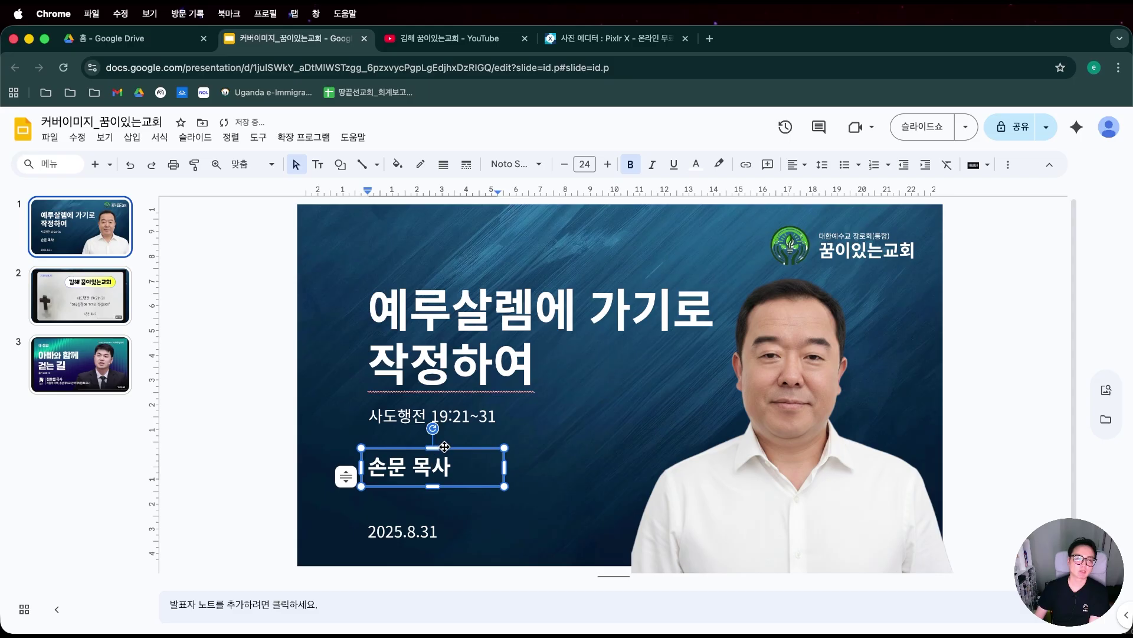
left_click(444, 447)
key("Down")
key("Down")
key("Down")
key("Down")
key("Down")
key("Down")
key("Down")
key("Down")
key("Down")
key("Down")
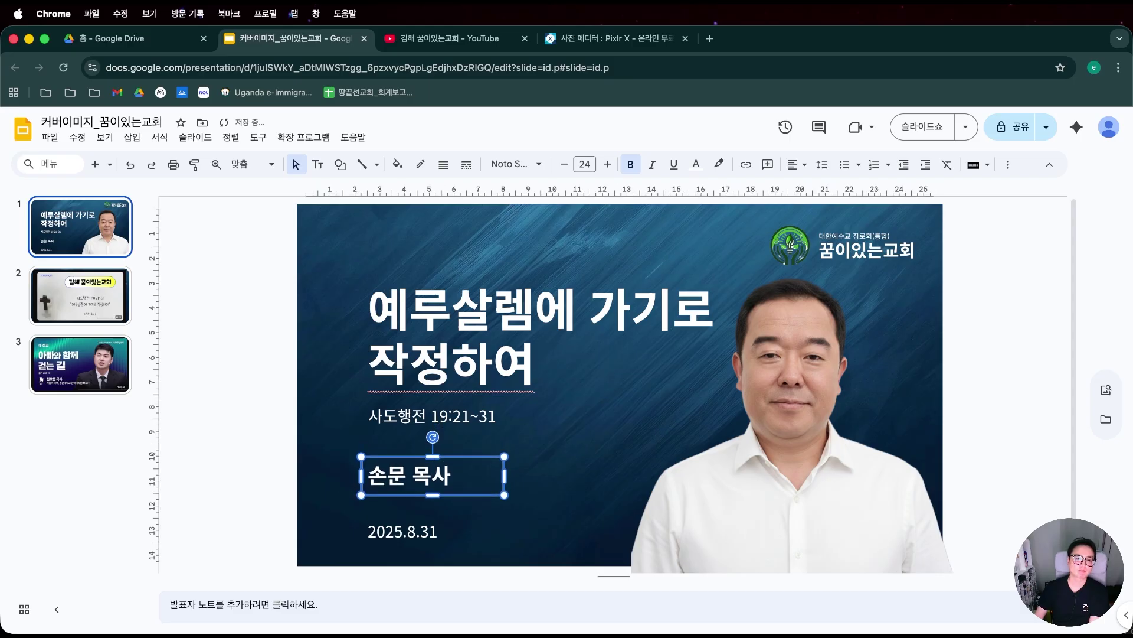
left_click(282, 434)
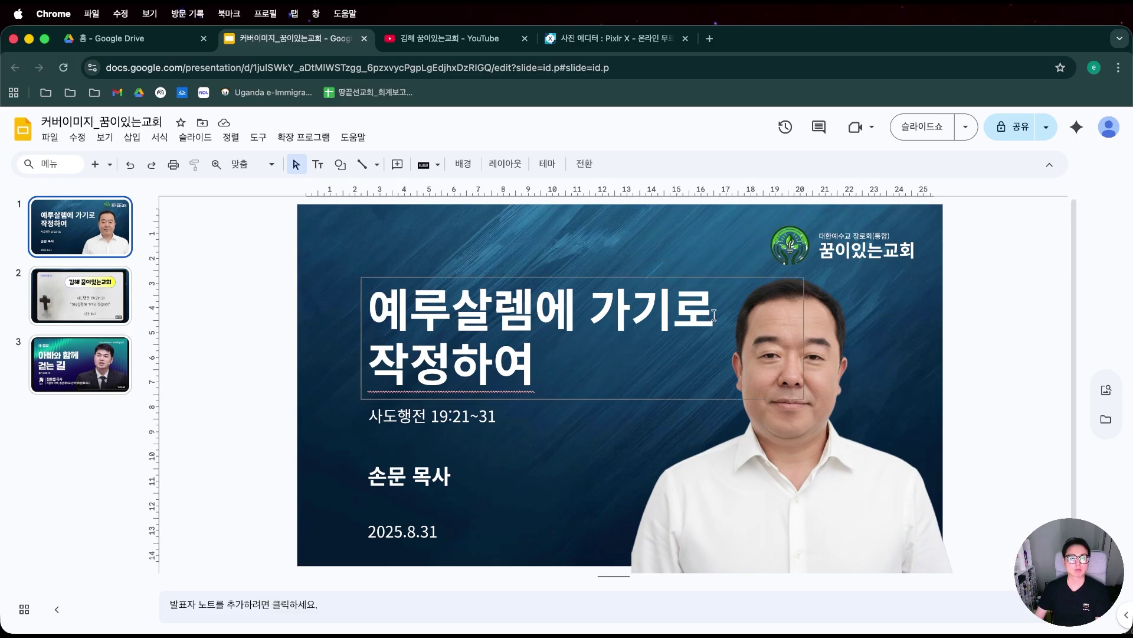
Check the logo and compare slides 2 and 3, then return to the title slide.
left_click(785, 247)
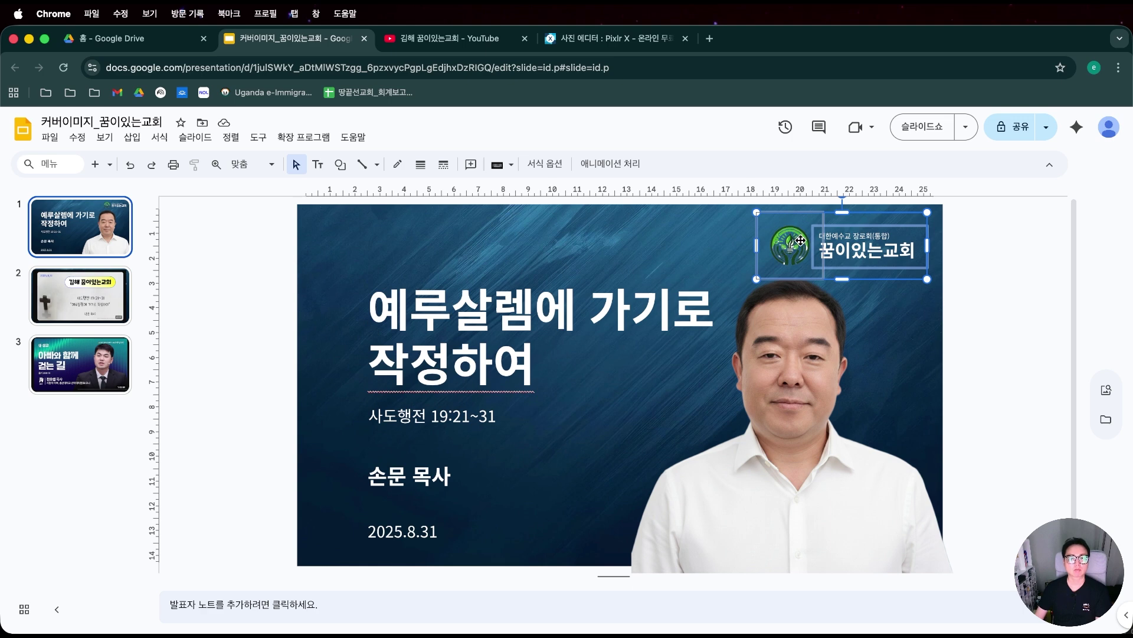
left_click(982, 267)
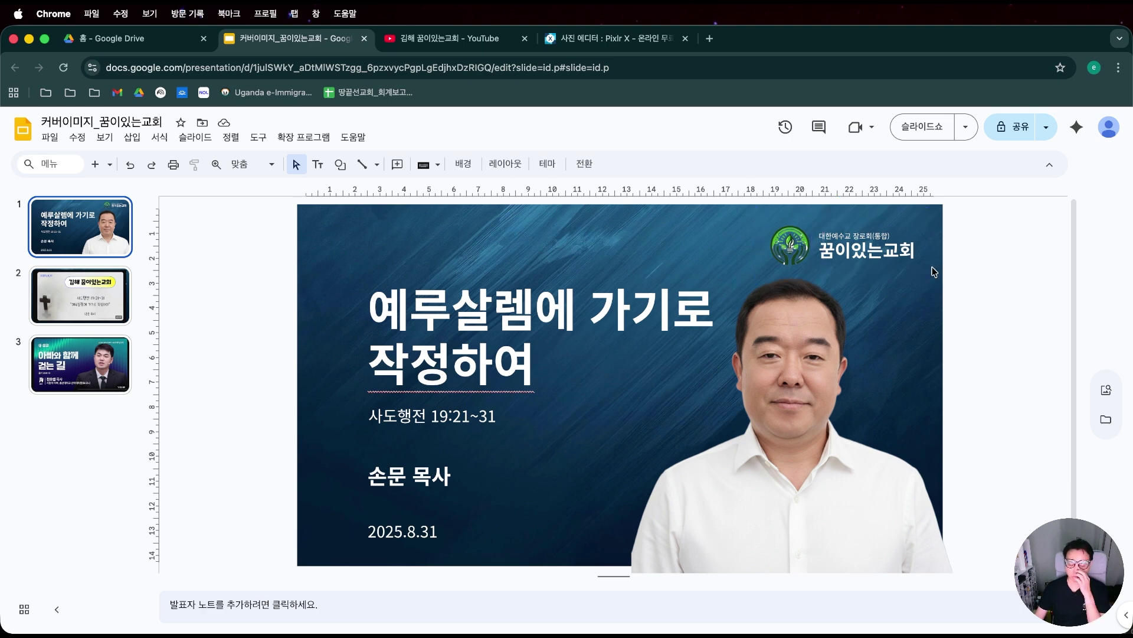
left_click(91, 306)
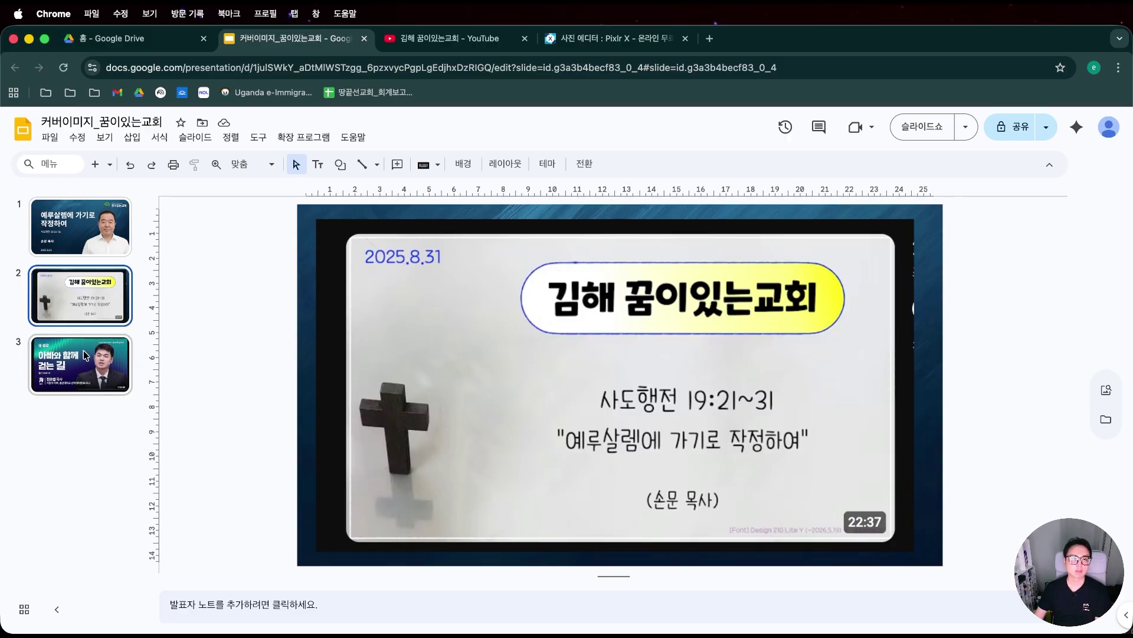
left_click(89, 349)
left_click(85, 255)
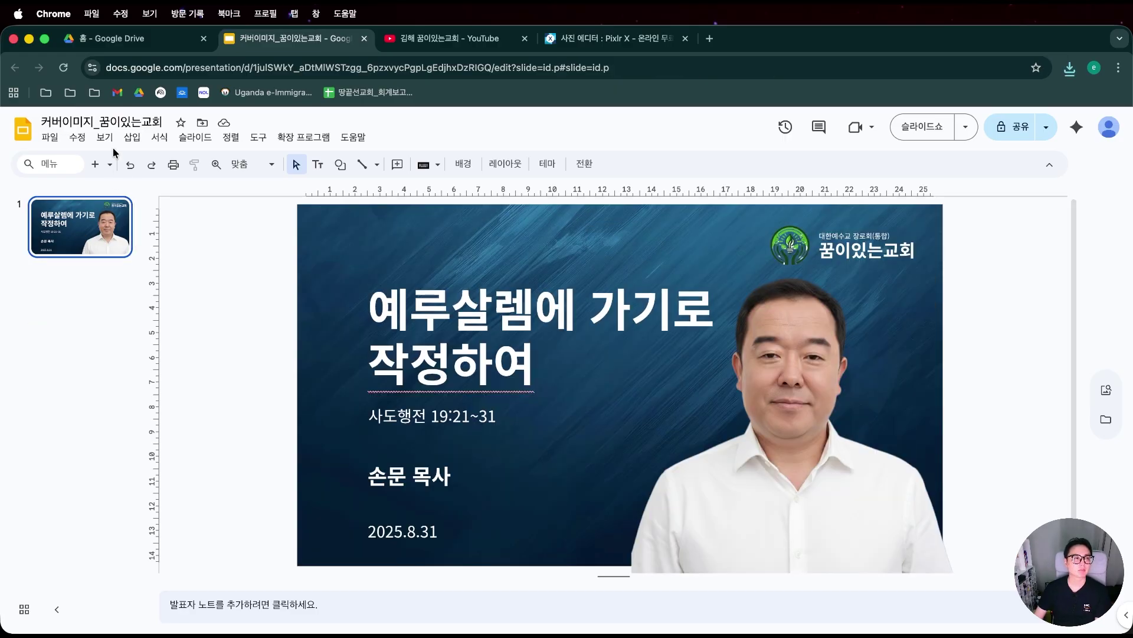
left_click(132, 137)
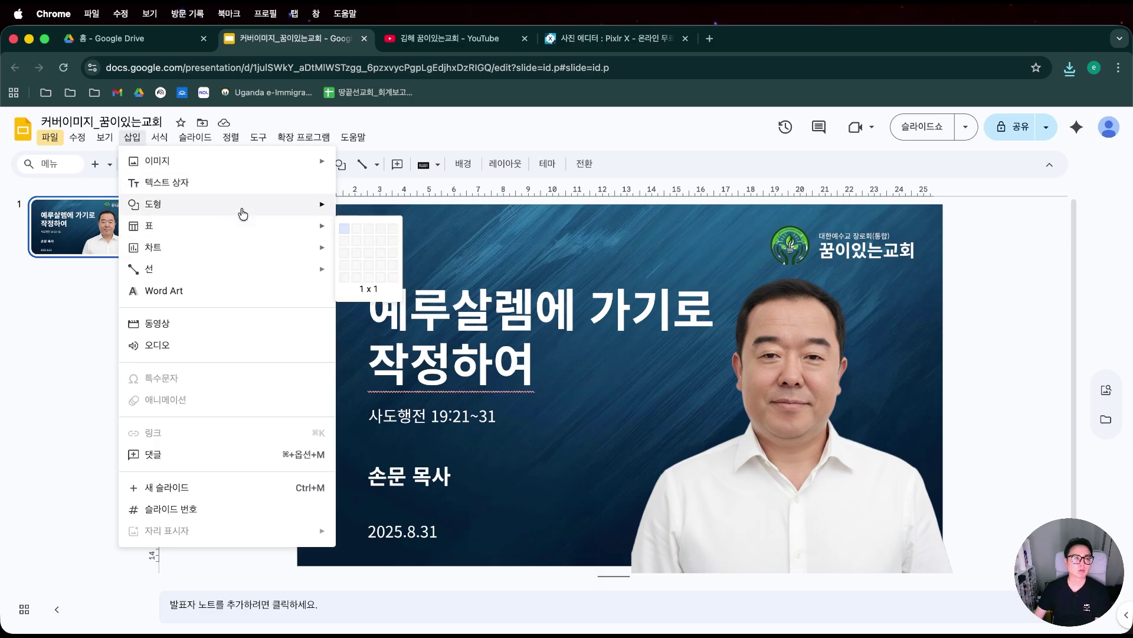
Add a 주일예배 text box above the title in Noto Sans KR.
left_click(247, 193)
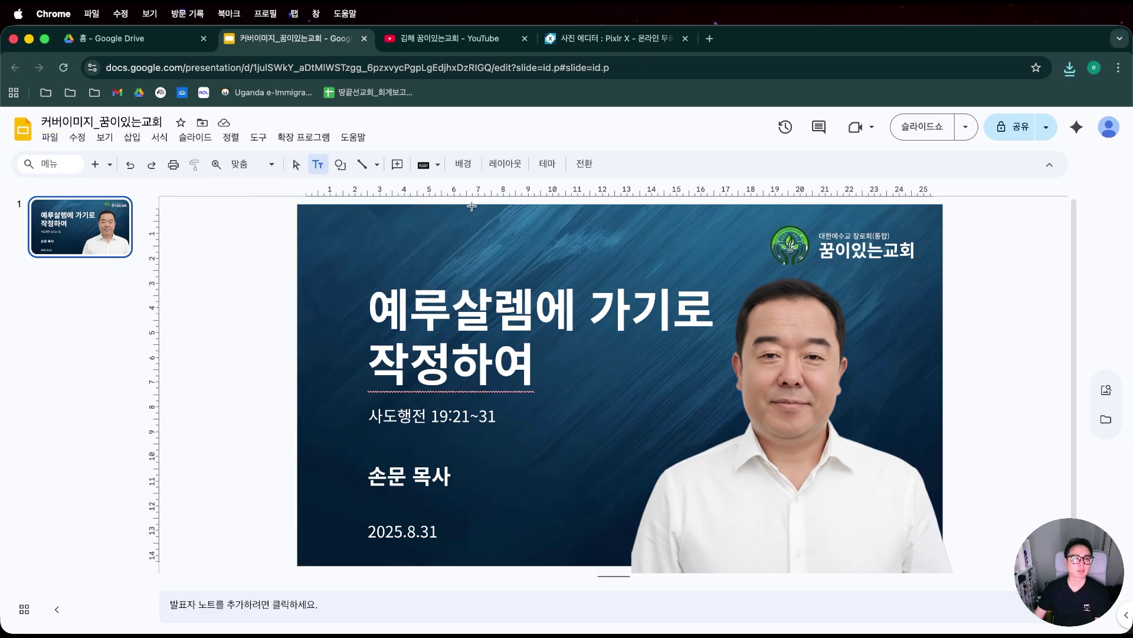
left_click(363, 239)
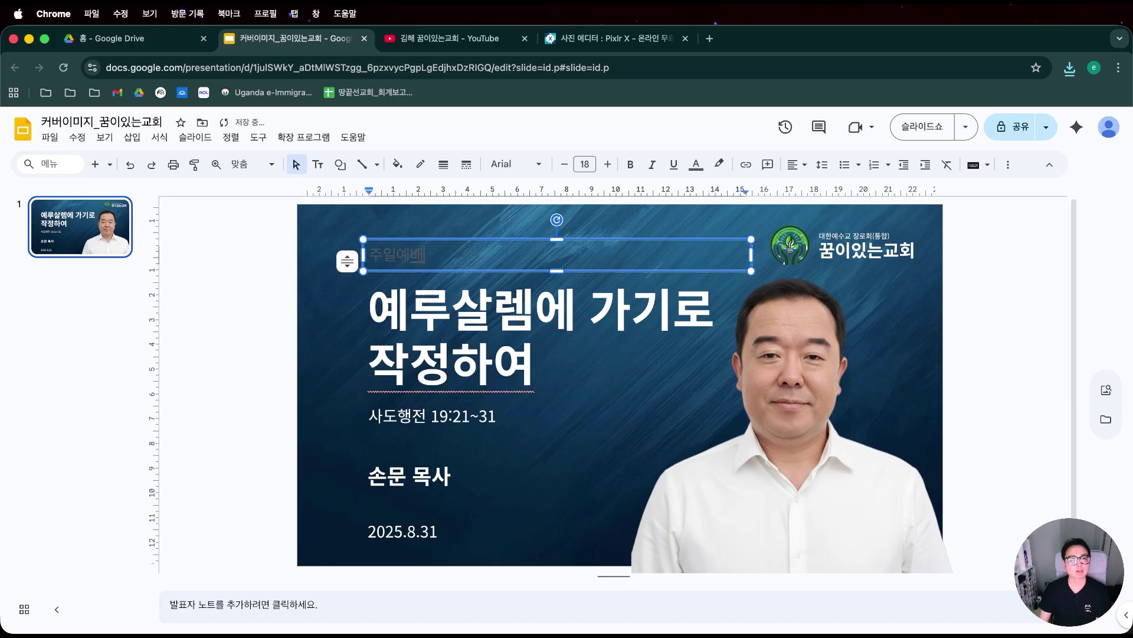
left_click_drag(755, 254, 427, 254)
left_click(541, 164)
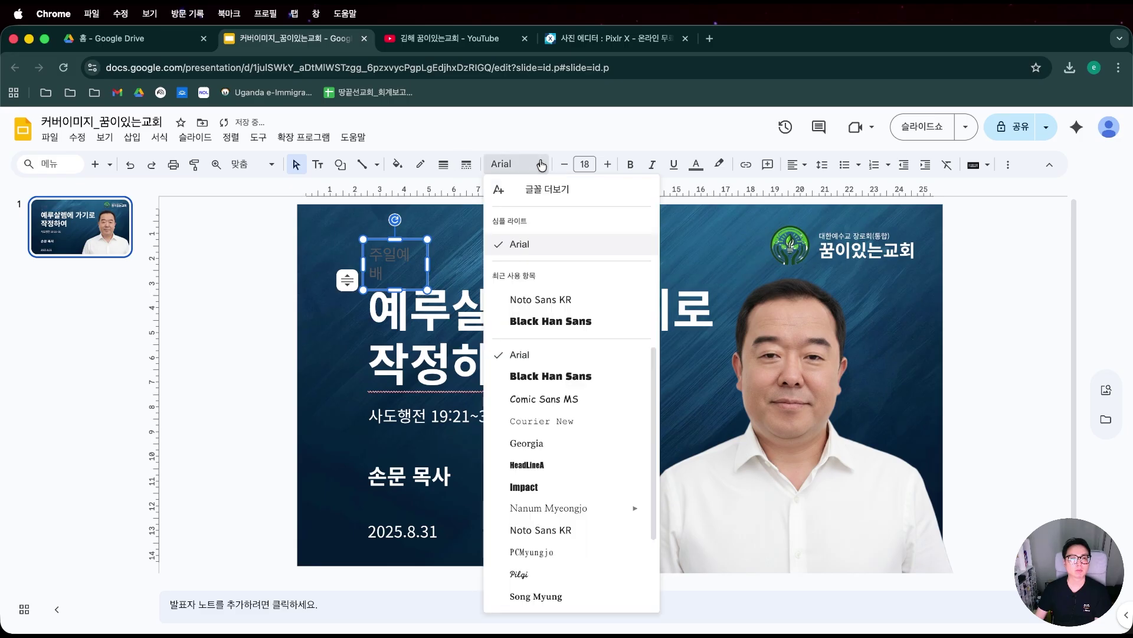
left_click(561, 299)
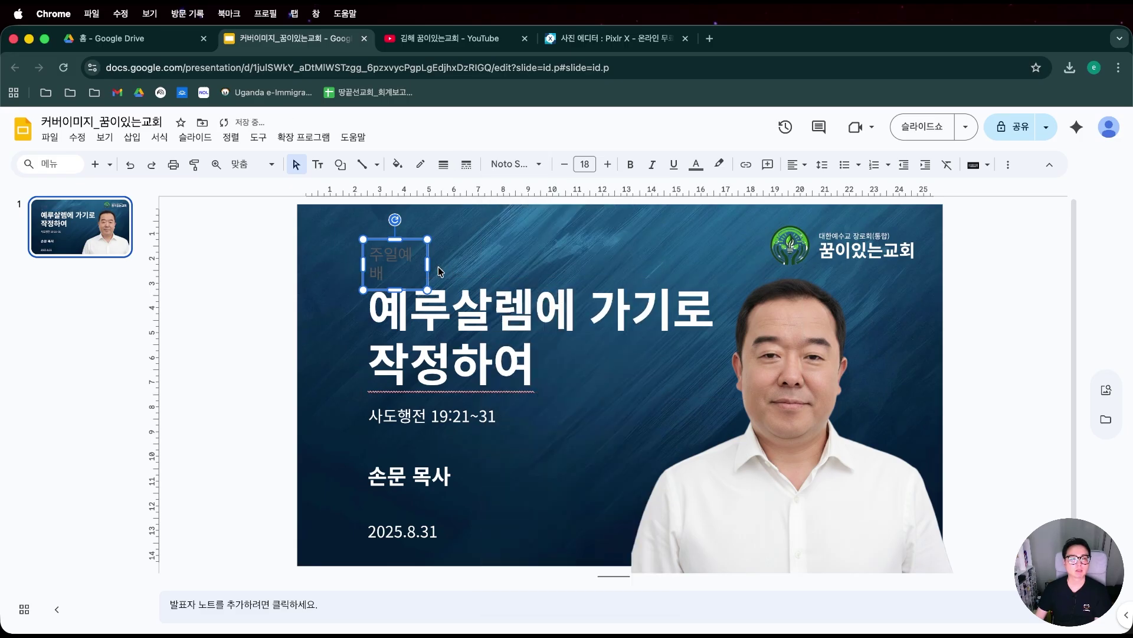
left_click_drag(430, 261, 444, 262)
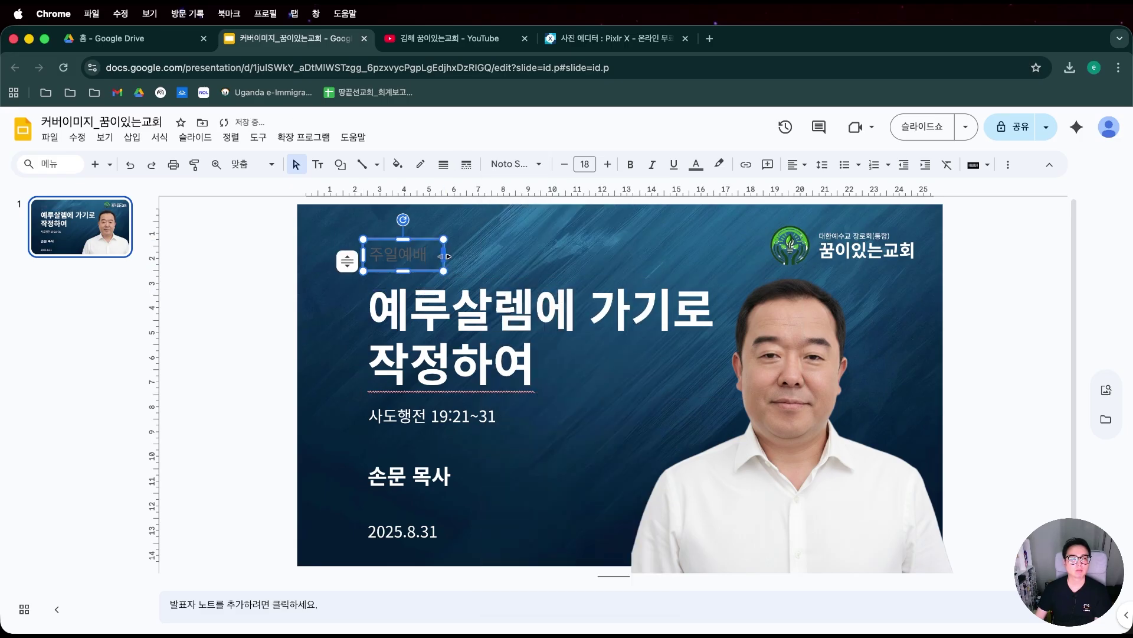
Give the 주일예배 label a white highlight.
left_click(699, 168)
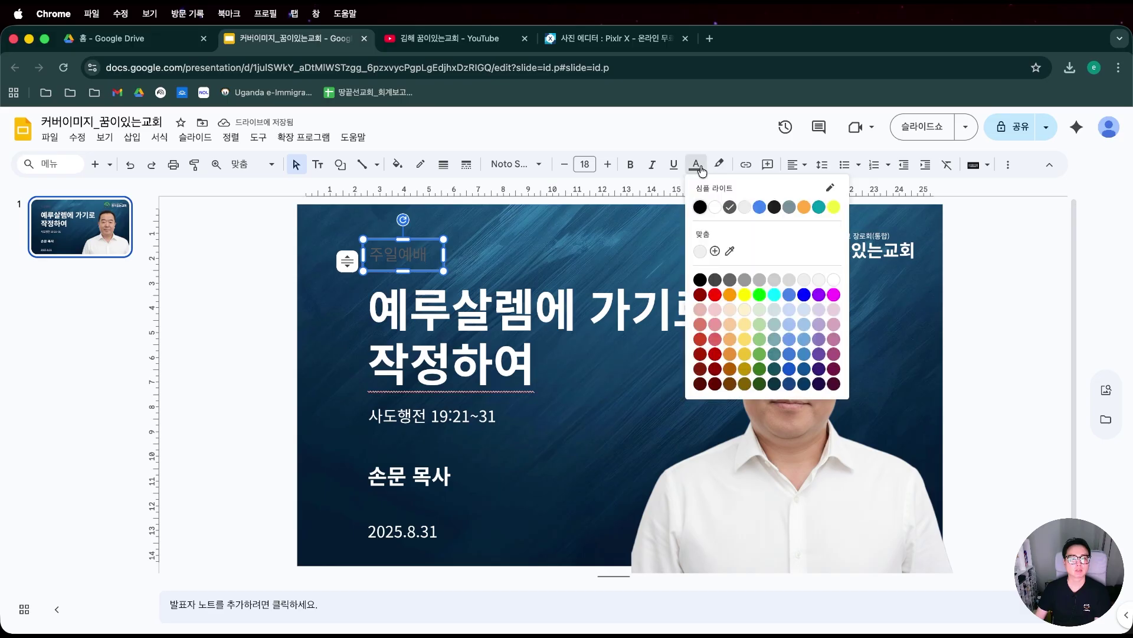
left_click(715, 168)
left_click(739, 207)
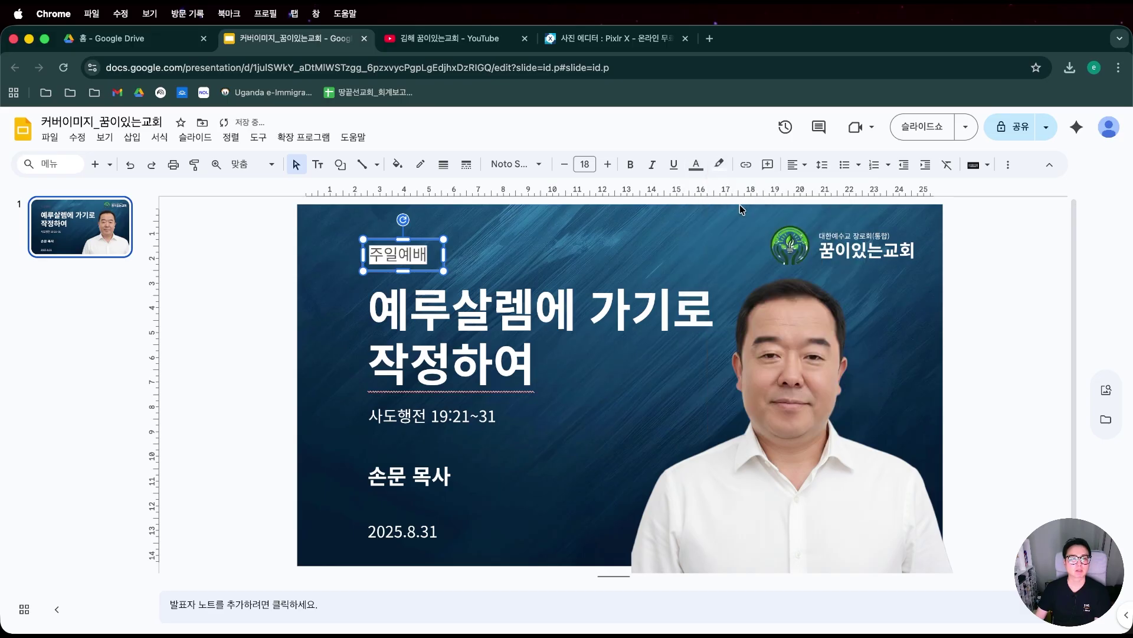
left_click(698, 167)
Colour the 주일예배 text with the dark blue sampled from the background.
left_click(699, 208)
left_click(699, 169)
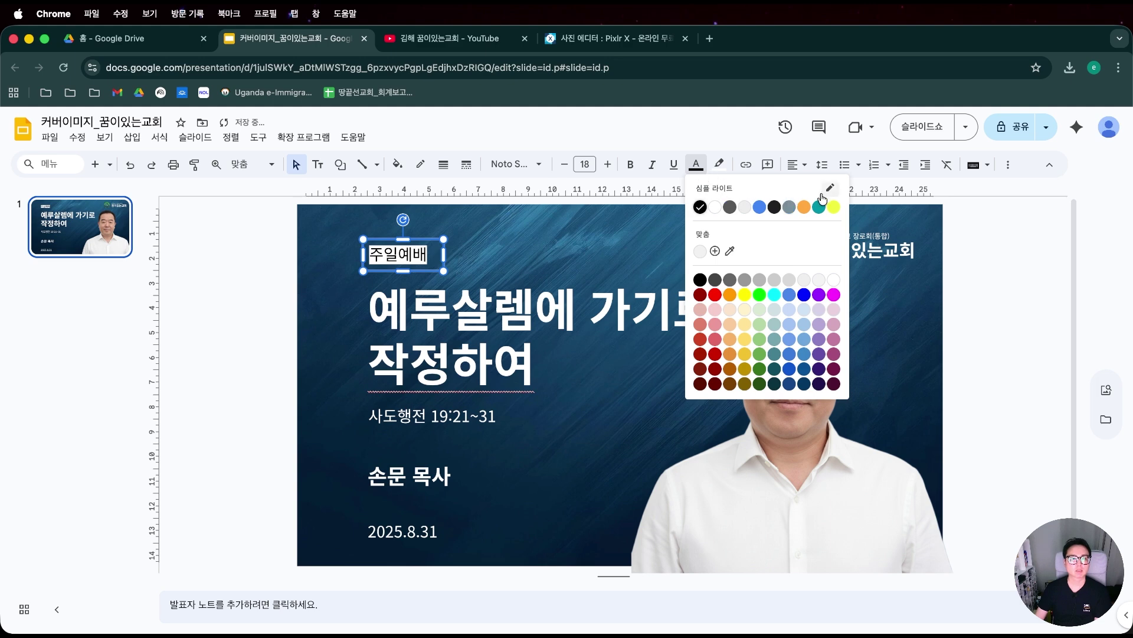
left_click(730, 251)
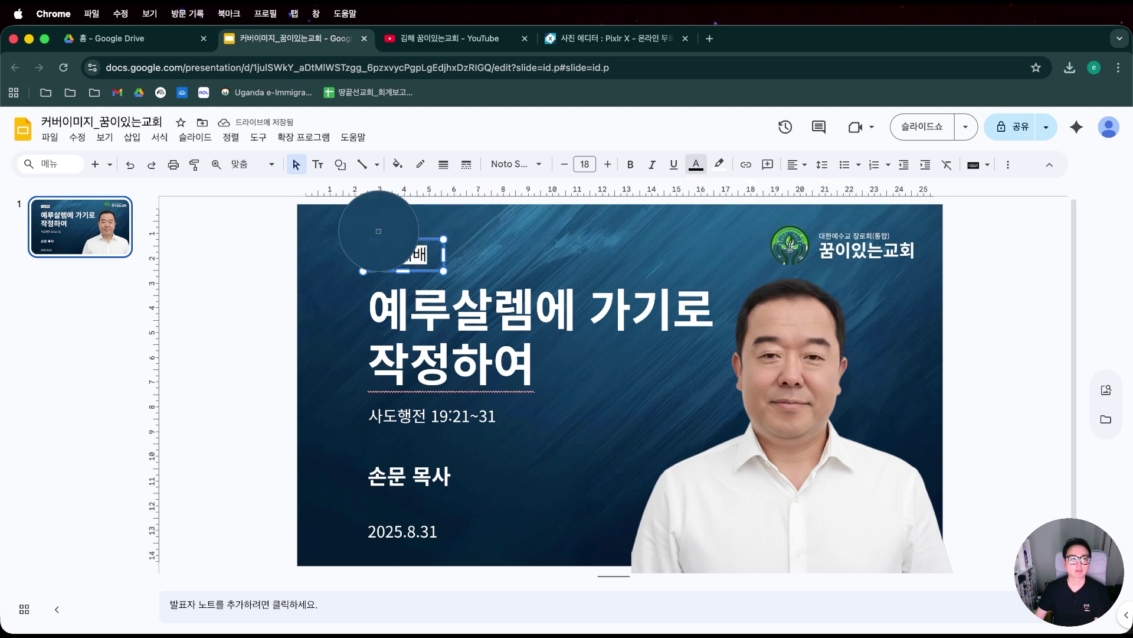
left_click(320, 307)
left_click(318, 274)
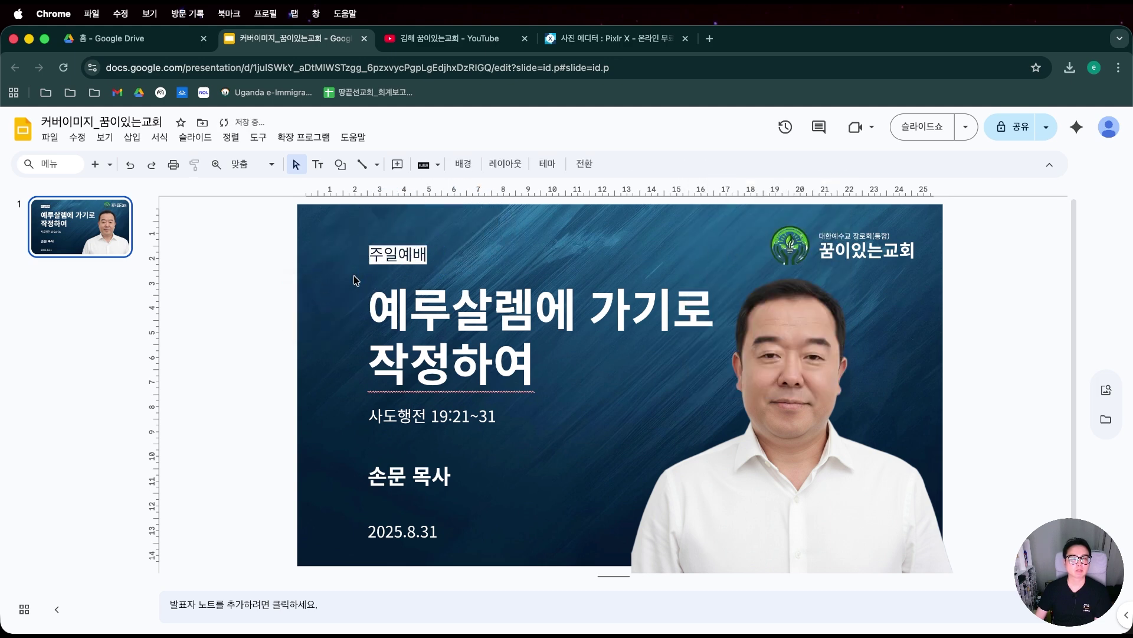
Make the 주일예배 label bold at size 16.
left_click(436, 257)
key("cmd+a")
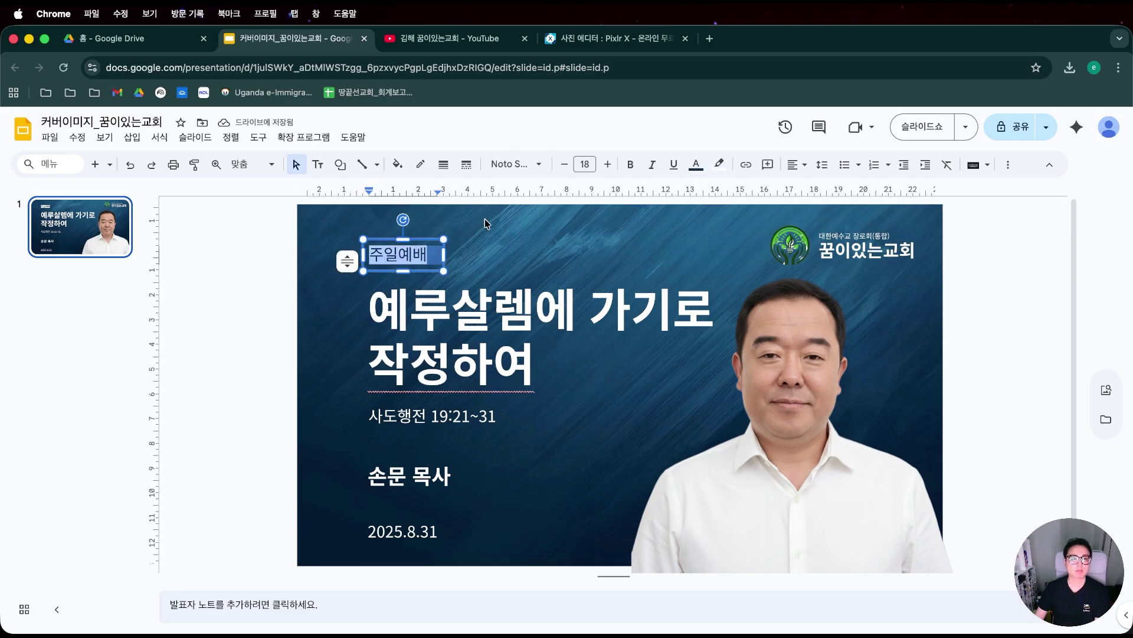
left_click(630, 164)
left_click(565, 166)
left_click(565, 166)
key("Escape")
Line up the 주일예배 box with the title's left edge.
key("Down")
key("Down")
key("Right")
key("Right")
key("Down")
key("Down")
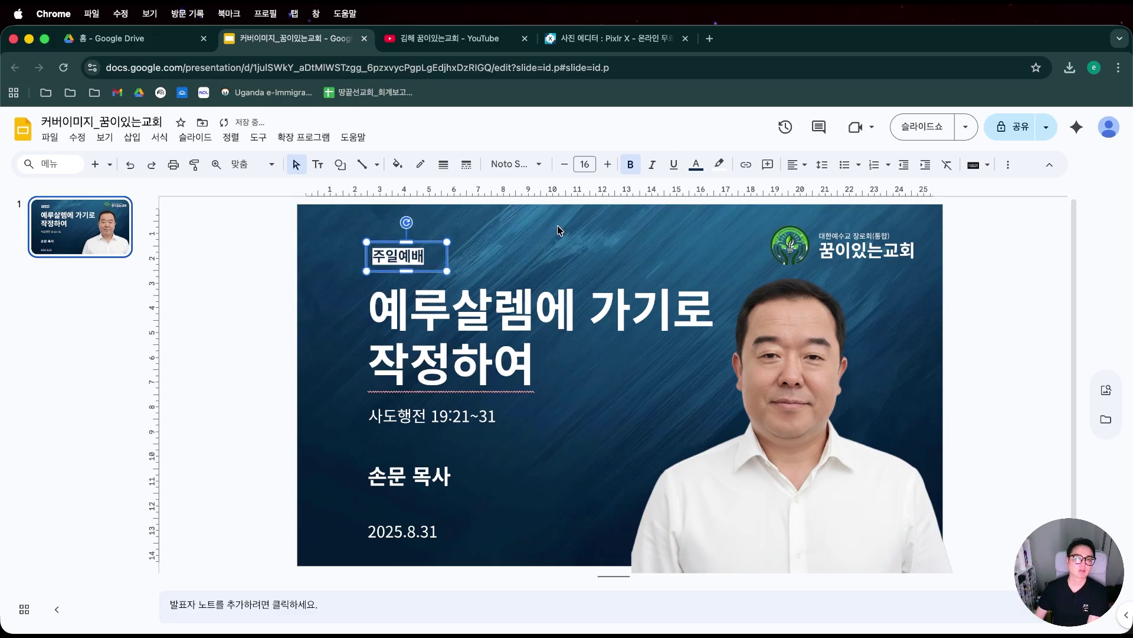
key("Right")
key("Right")
key("Up")
key("Up")
key("Left")
left_click(268, 258)
left_click(430, 262)
left_click_drag(420, 243, 418, 243)
left_click(241, 276)
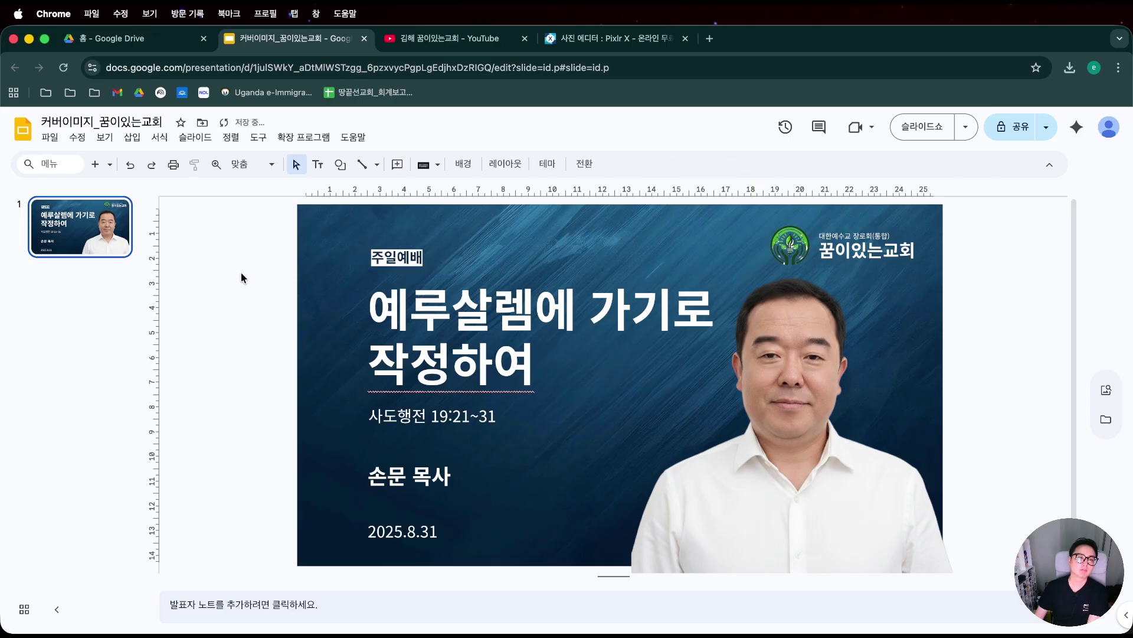
left_click(432, 270)
left_click(209, 332)
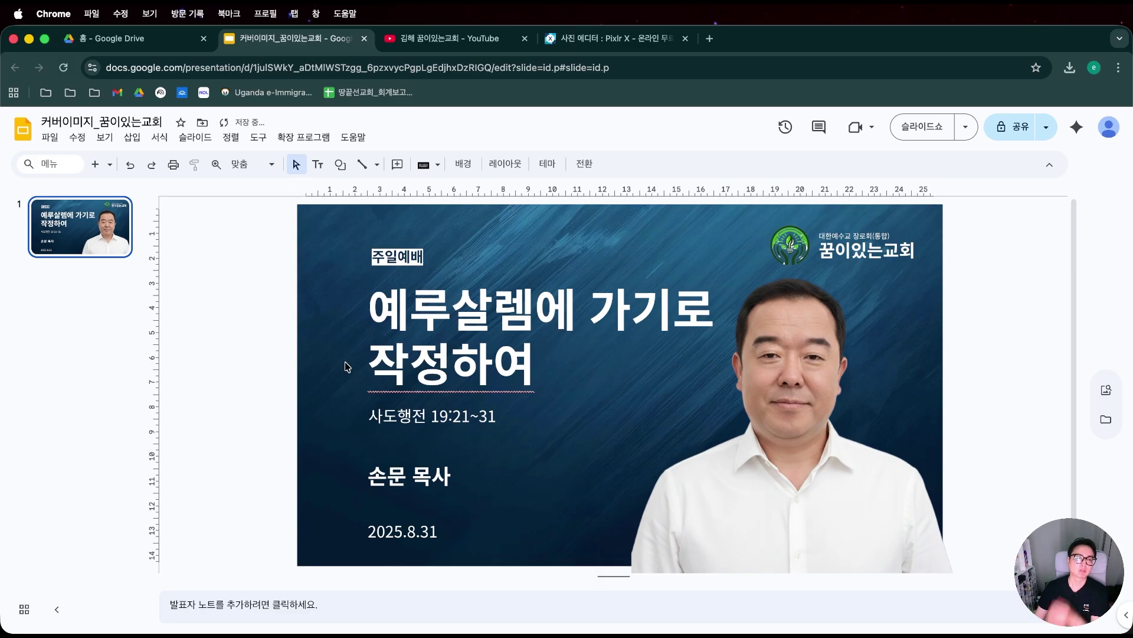
left_click(371, 271)
left_click(247, 308)
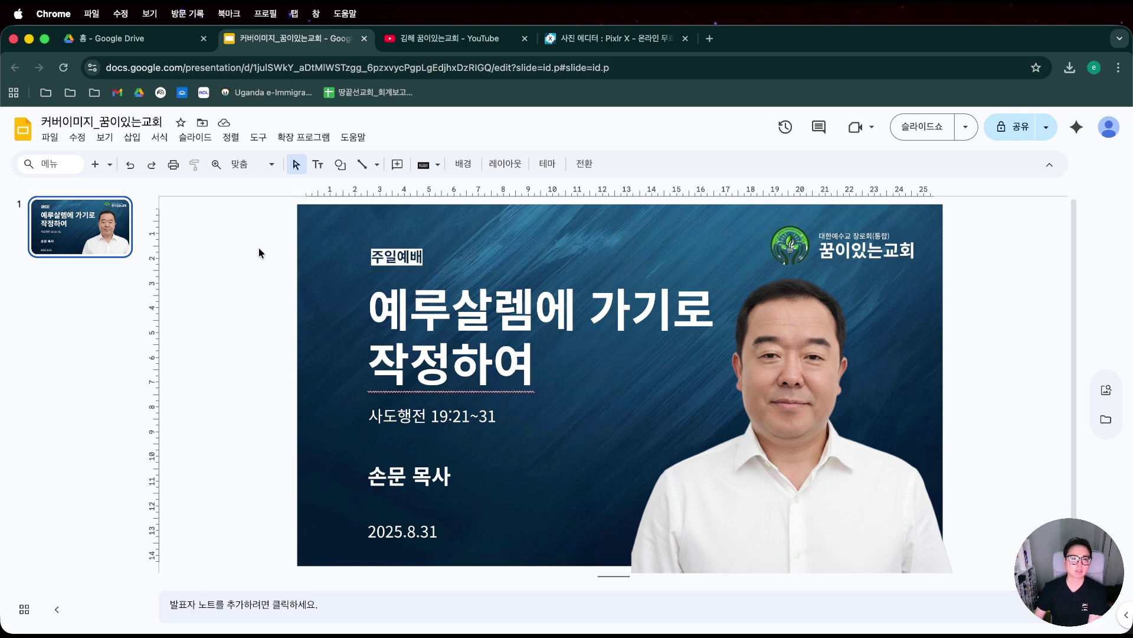
Raise the five text boxes slightly.
left_click_drag(252, 240, 737, 563)
left_click_drag(249, 240, 560, 560)
key("shift+Up")
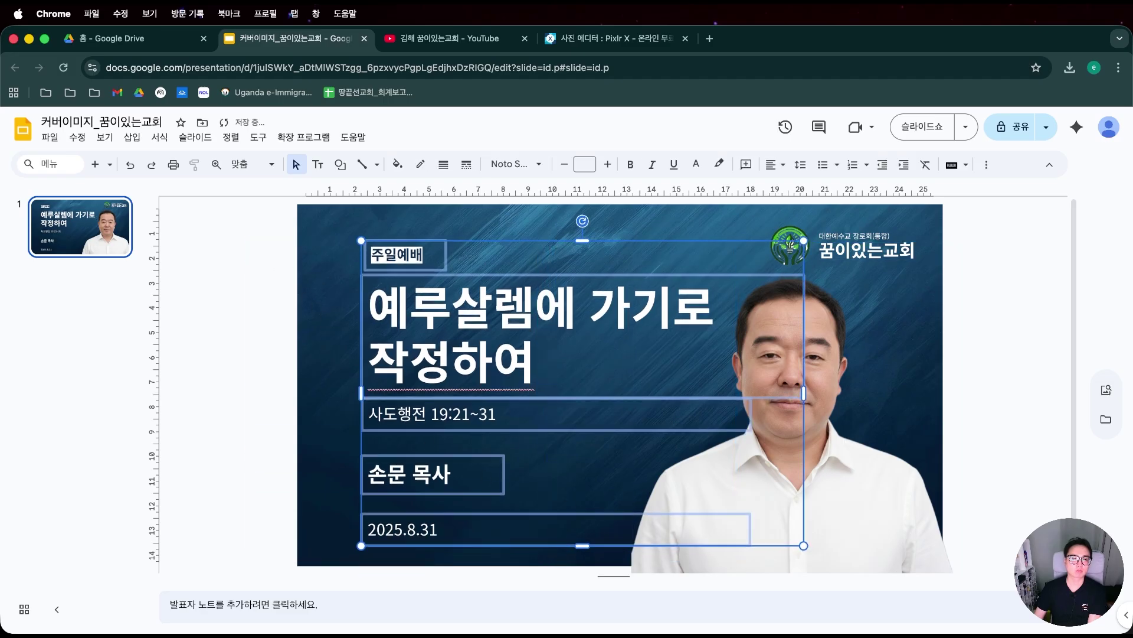
left_click(238, 405)
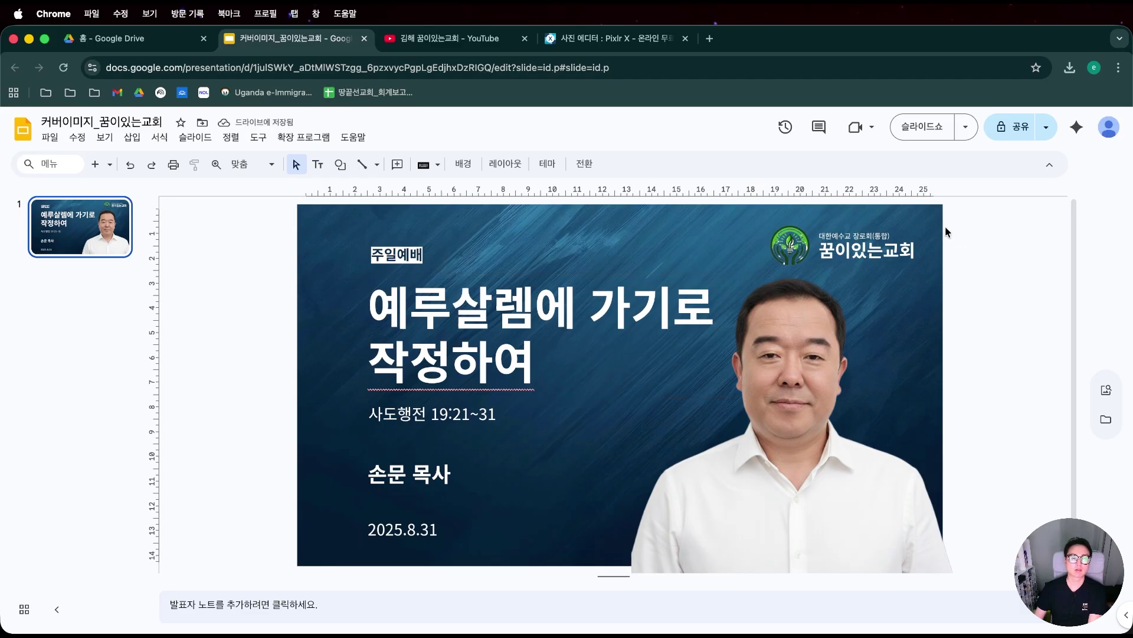
Move the logo and church name up and right into the top-right corner.
left_click(776, 272)
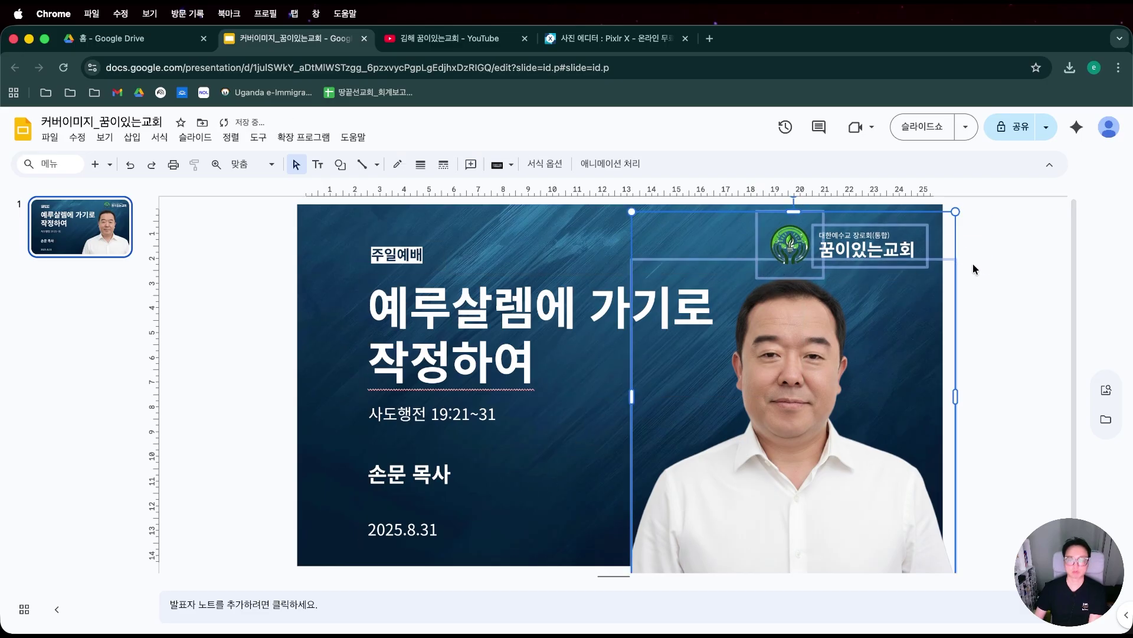
left_click_drag(993, 201, 794, 242)
key("Up")
key("Up")
key("Up")
key("Up")
key("Up")
key("Up")
key("Right")
key("Right")
key("Right")
key("Right")
key("Right")
key("Right")
key("Right")
key("Up")
key("Right")
key("Right")
key("Right")
key("Right")
key("Right")
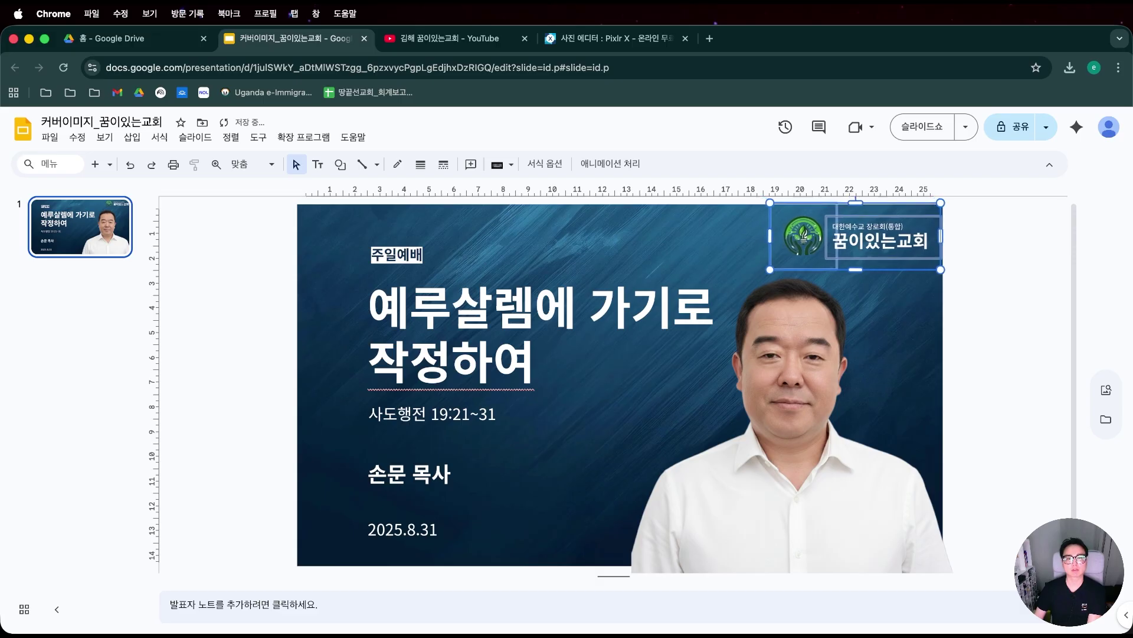
left_click(975, 257)
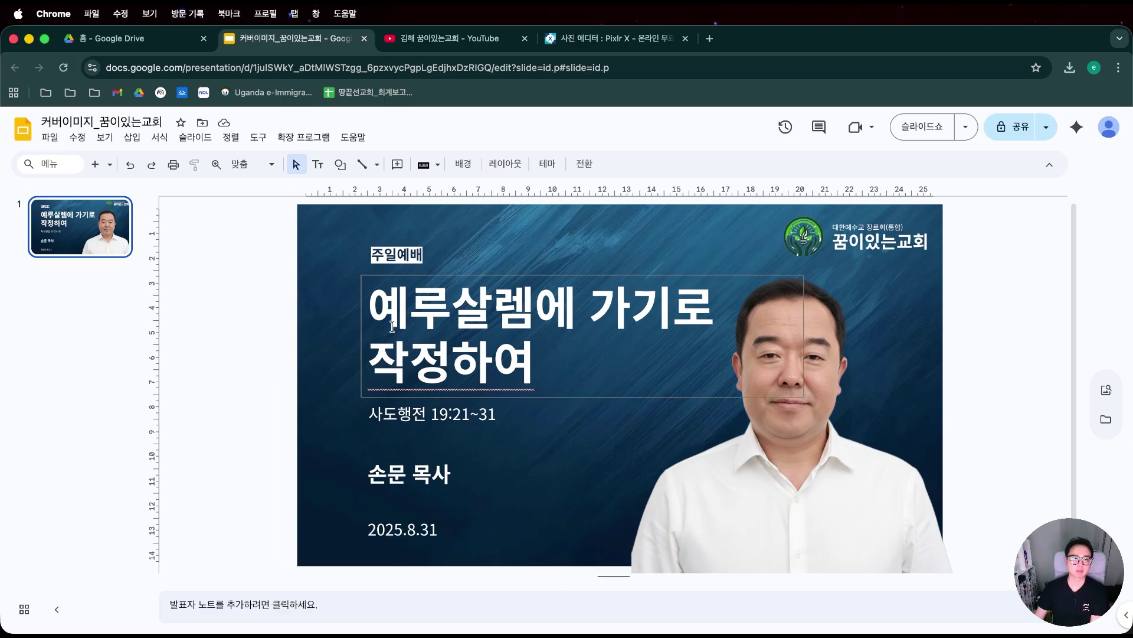
Shift the five text blocks further left together.
left_click_drag(352, 245, 473, 565)
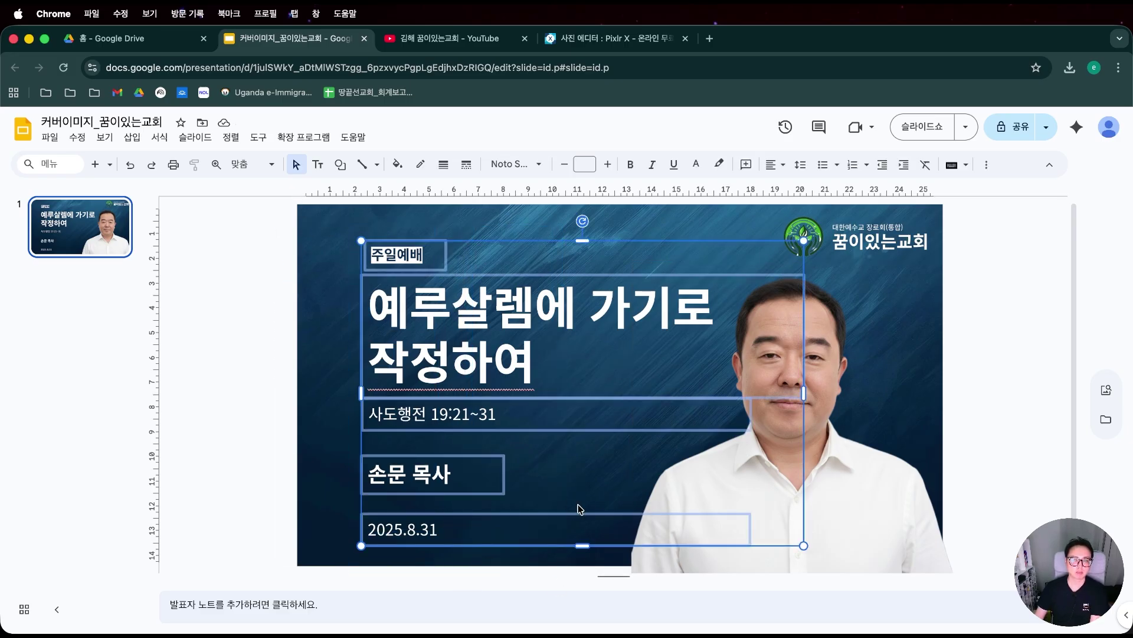
key("Left")
key("Left")
key("Left")
key("Left")
key("Left")
key("Left")
key("Left")
key("Left")
key("Left")
key("Left")
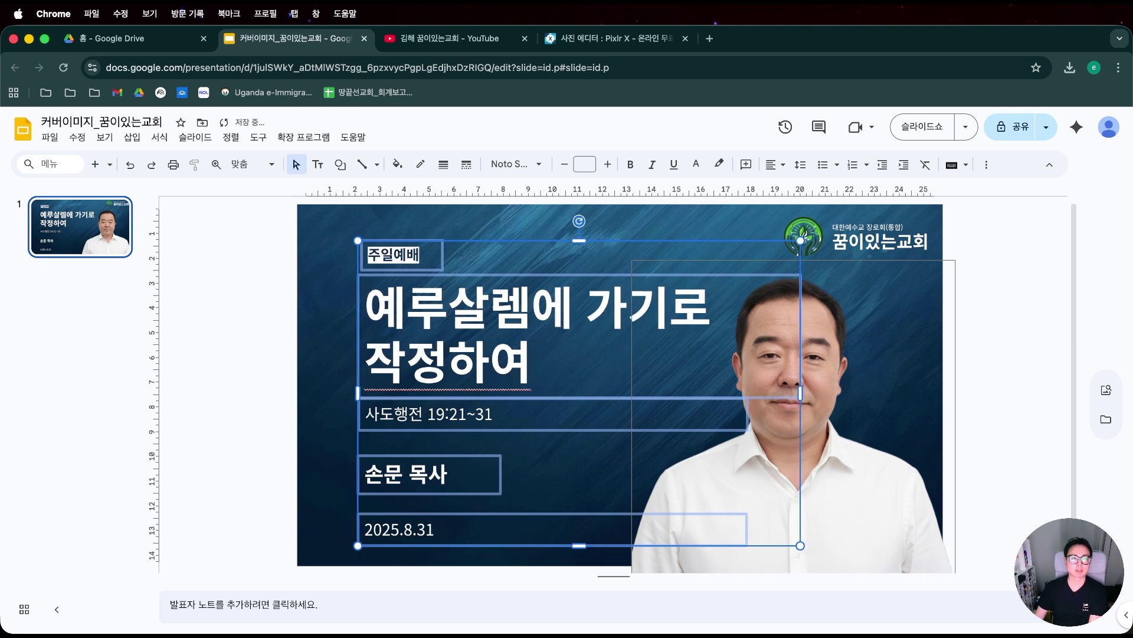
key("Left")
key("Left")
key("Left")
key("Left")
key("Left")
key("Left")
key("Left")
key("Left")
key("Left")
key("Left")
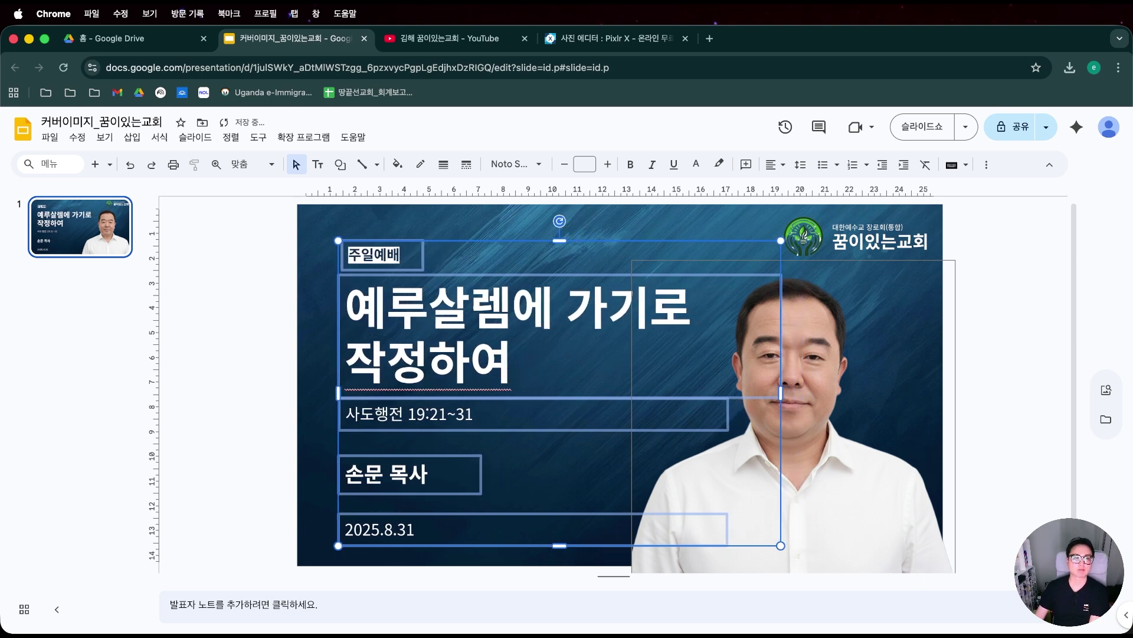
key("Left")
key("Left")
key("Left")
key("Left")
key("Left")
key("Left")
key("Left")
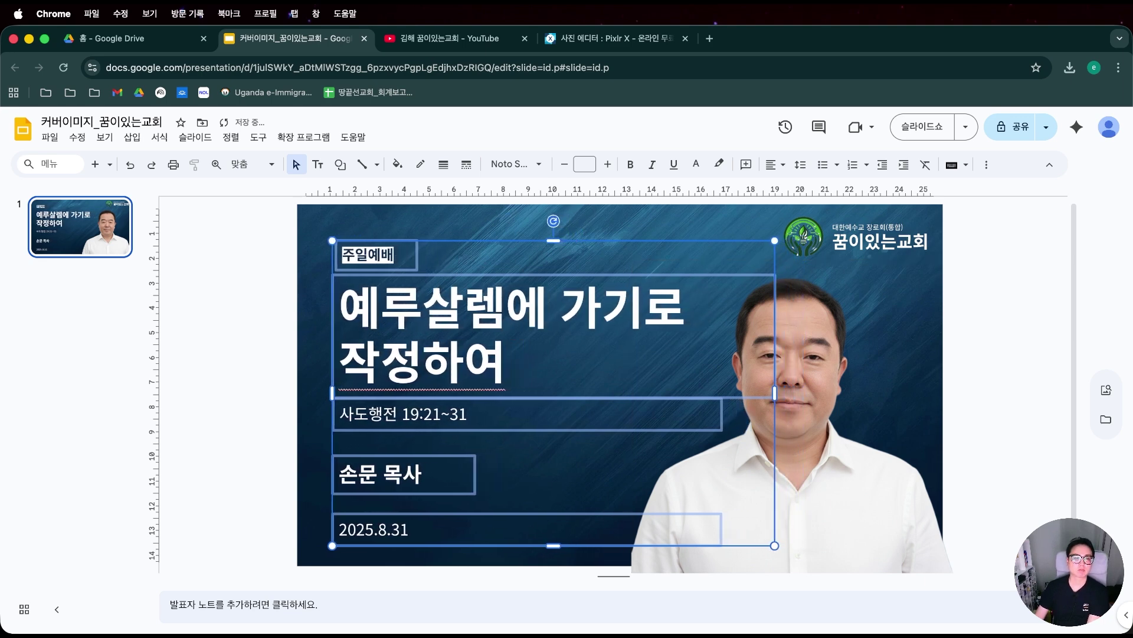
left_click(283, 385)
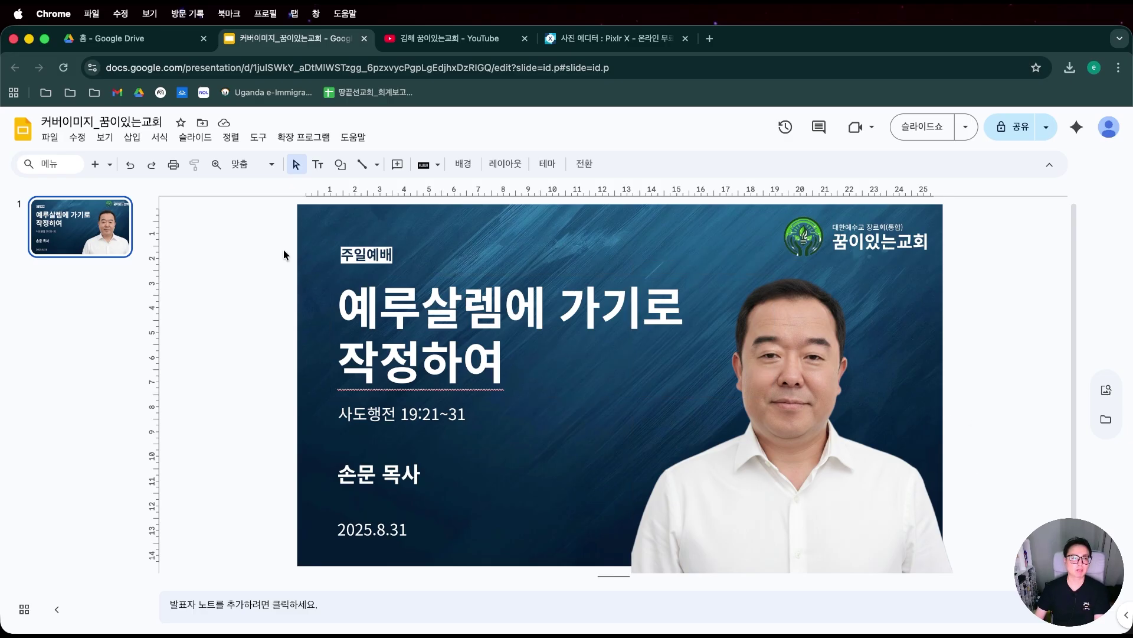
Download the cover slide as a JPG, saved as 커버이미지_꿈이있는교회.jpg.
left_click(50, 137)
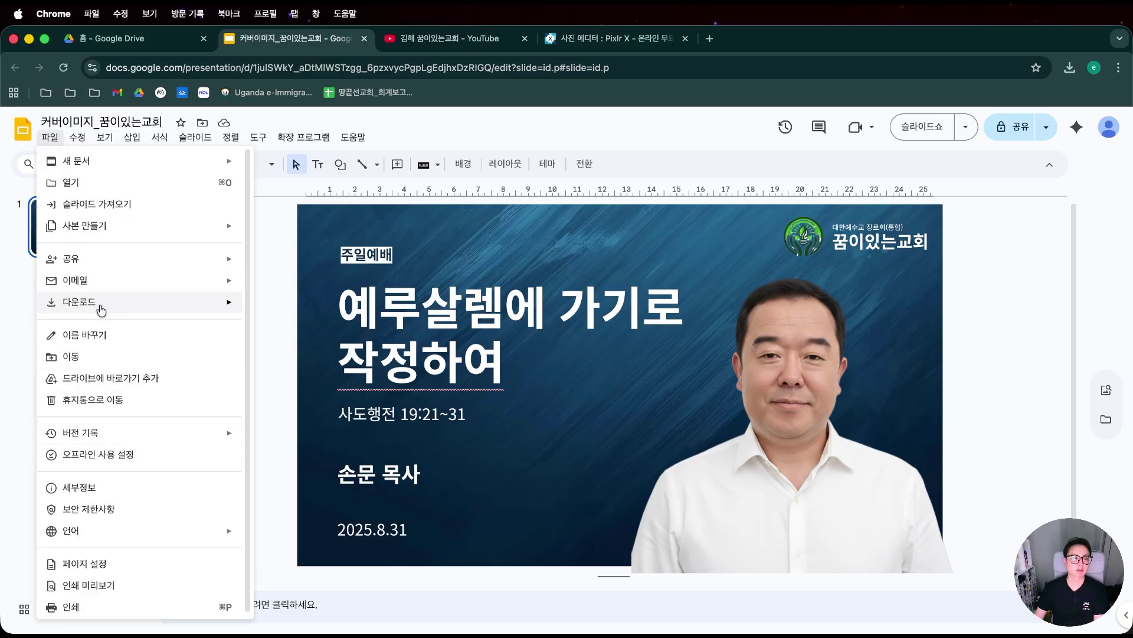
mouse_move(101, 307)
left_click(318, 394)
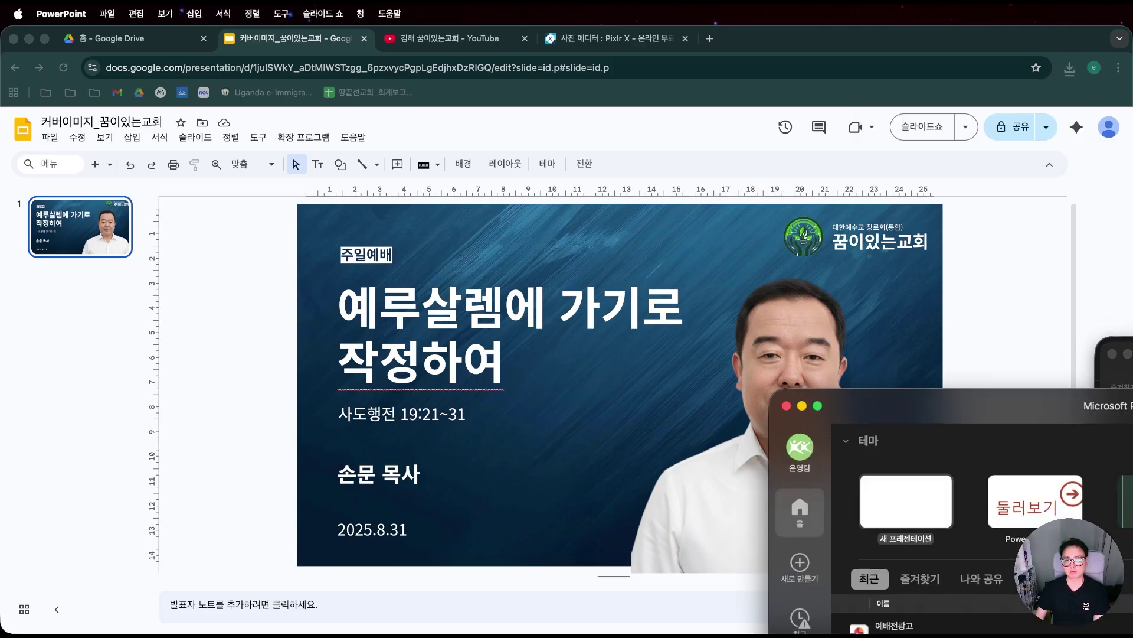
Close the PowerPoint start window and bring Finder back to the front.
left_click(786, 406)
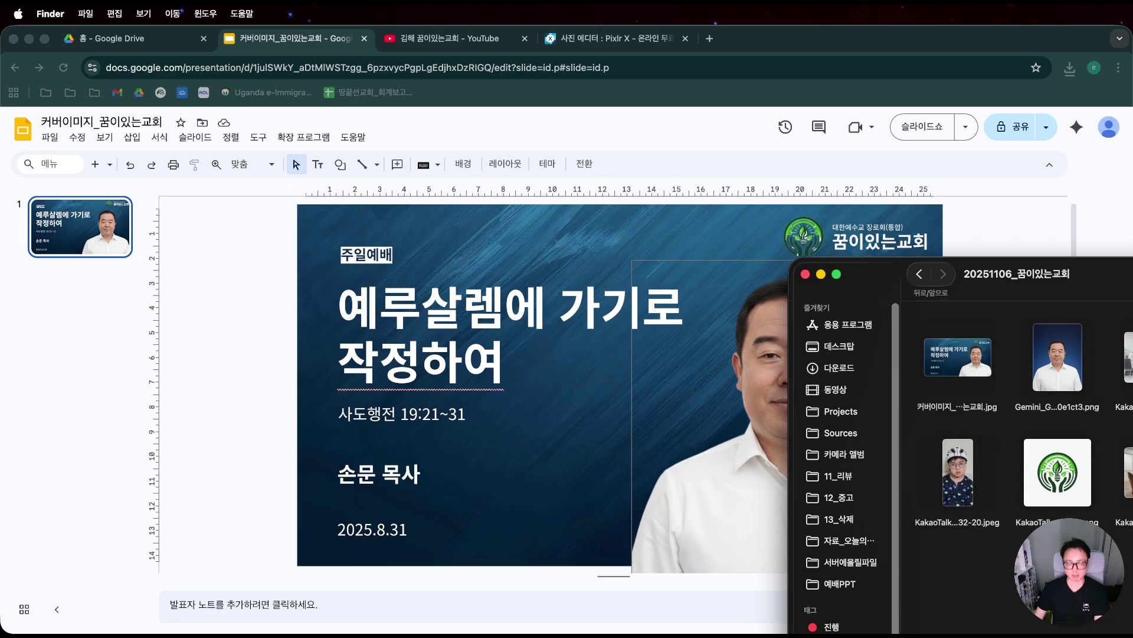
key("super+Tab")
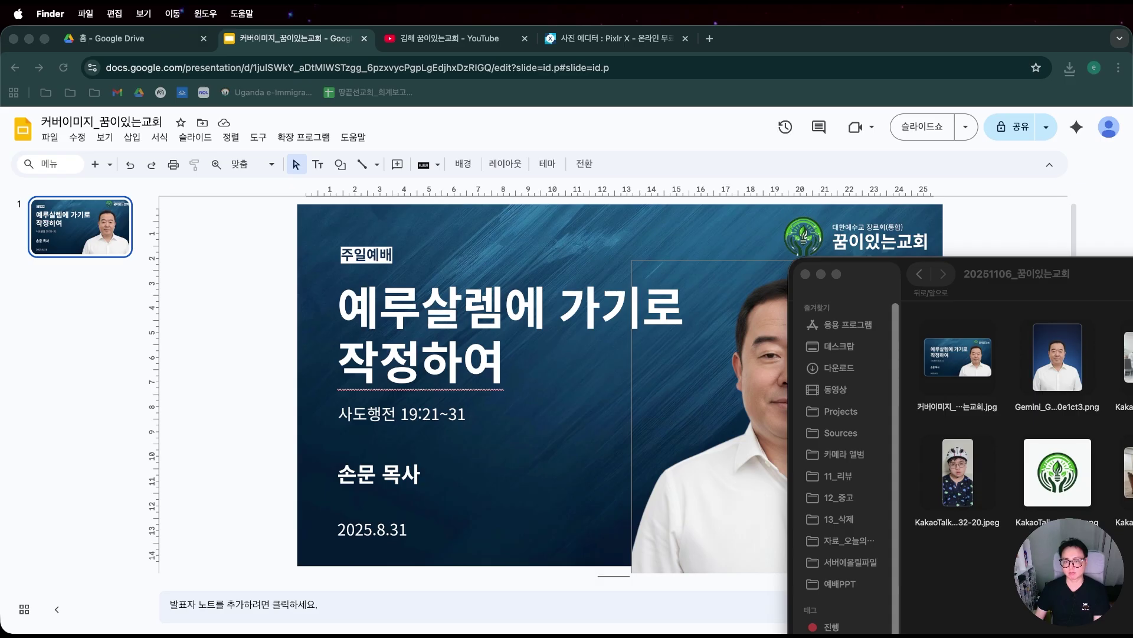
key("super+Tab")
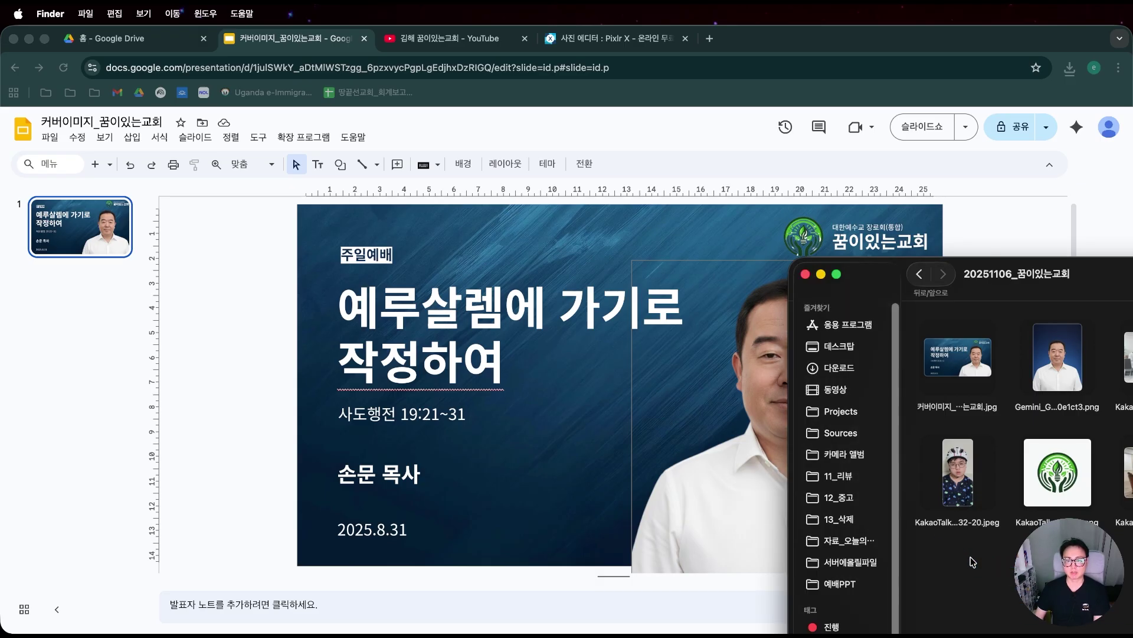
Replace 커버이미지_꿈이있는교회.jpg in 20251106_꿈이있는교회 with the new export and preview it in Quick Look.
key("super+alt+v")
left_click(411, 248)
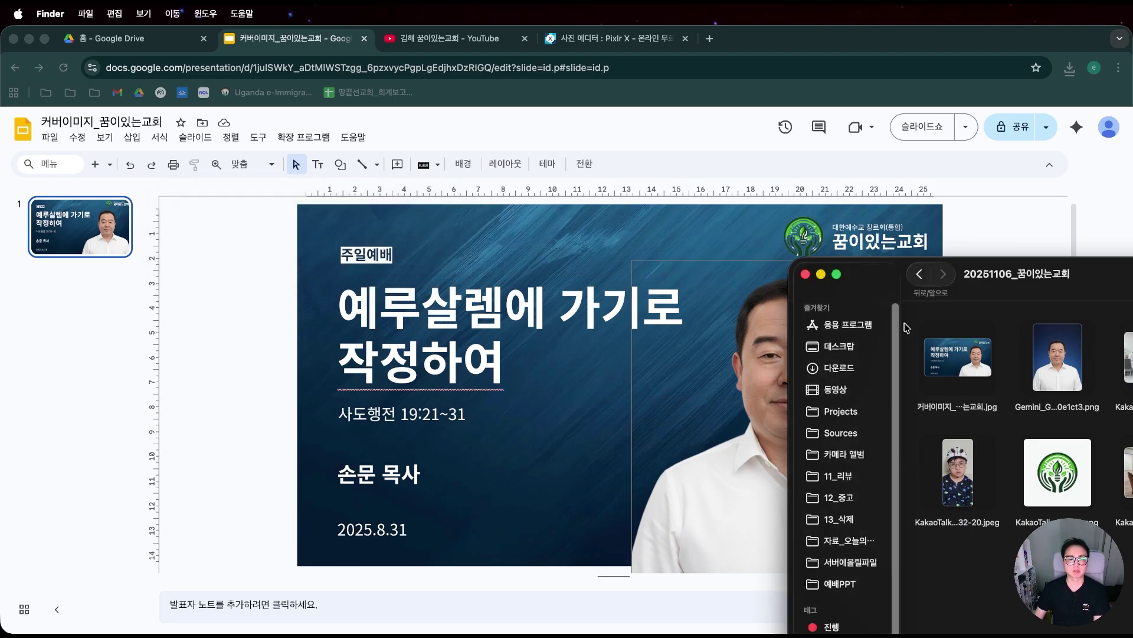
left_click(940, 340)
key("space")
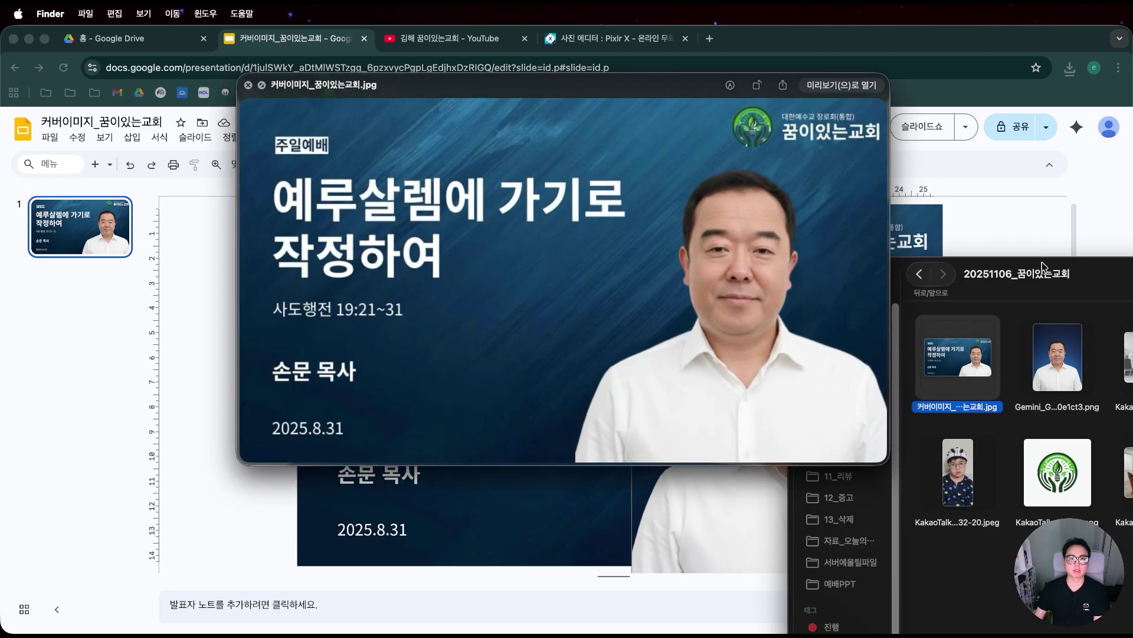